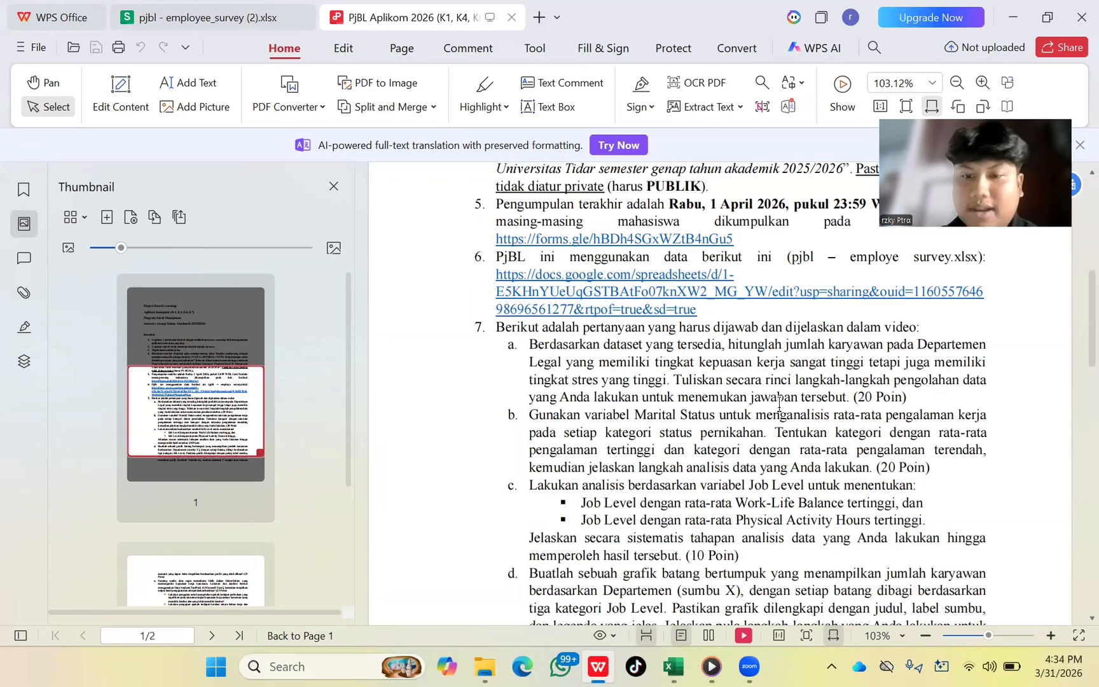
Switch to the employee survey workbook in Excel and start a COUNTIFS formula in cell Z16.
{"action": "mouse_move", "coordinate": [674, 667]}
{"action": "left_click", "coordinate": [684, 592]}
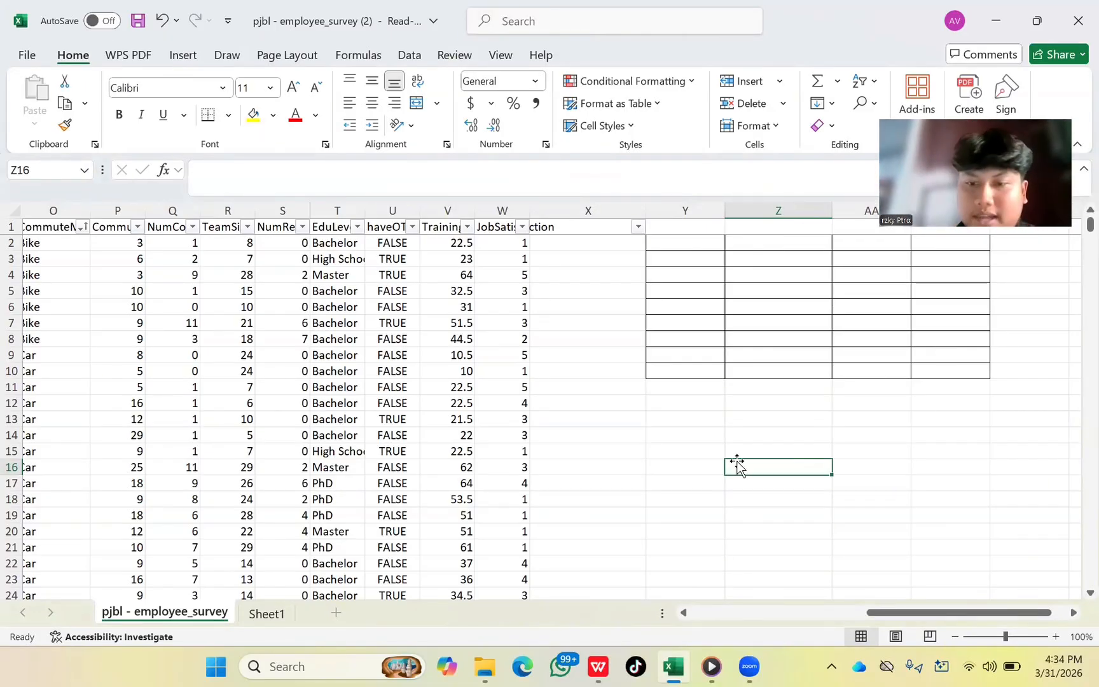
{"action": "type", "text": "="}
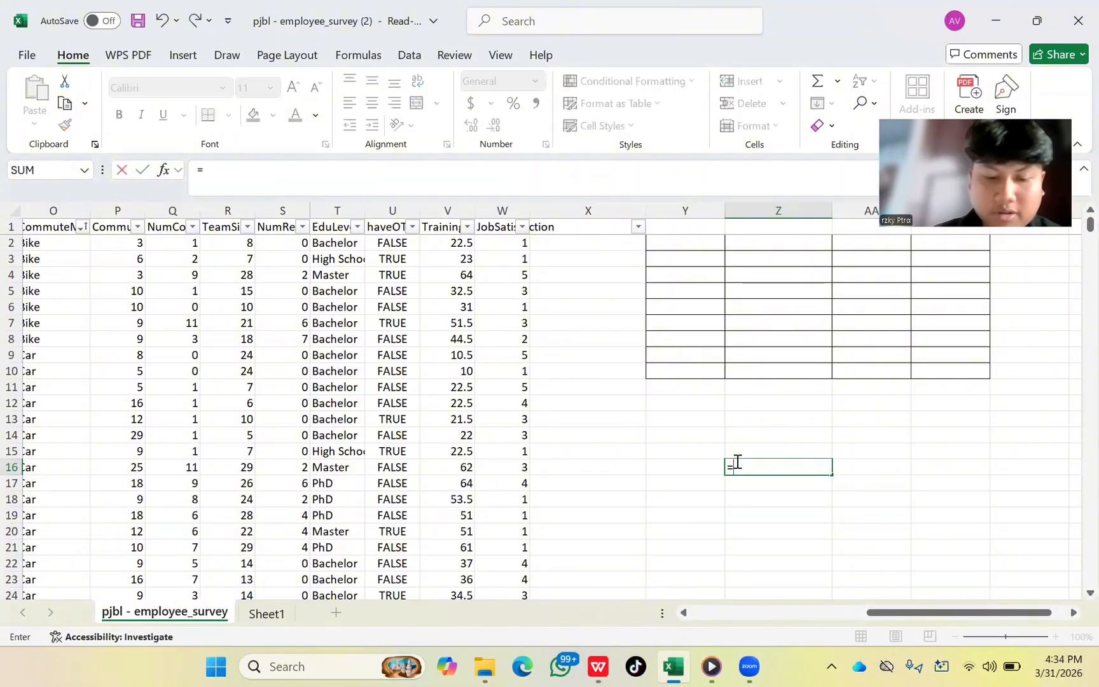
{"action": "type", "text": "coun"}
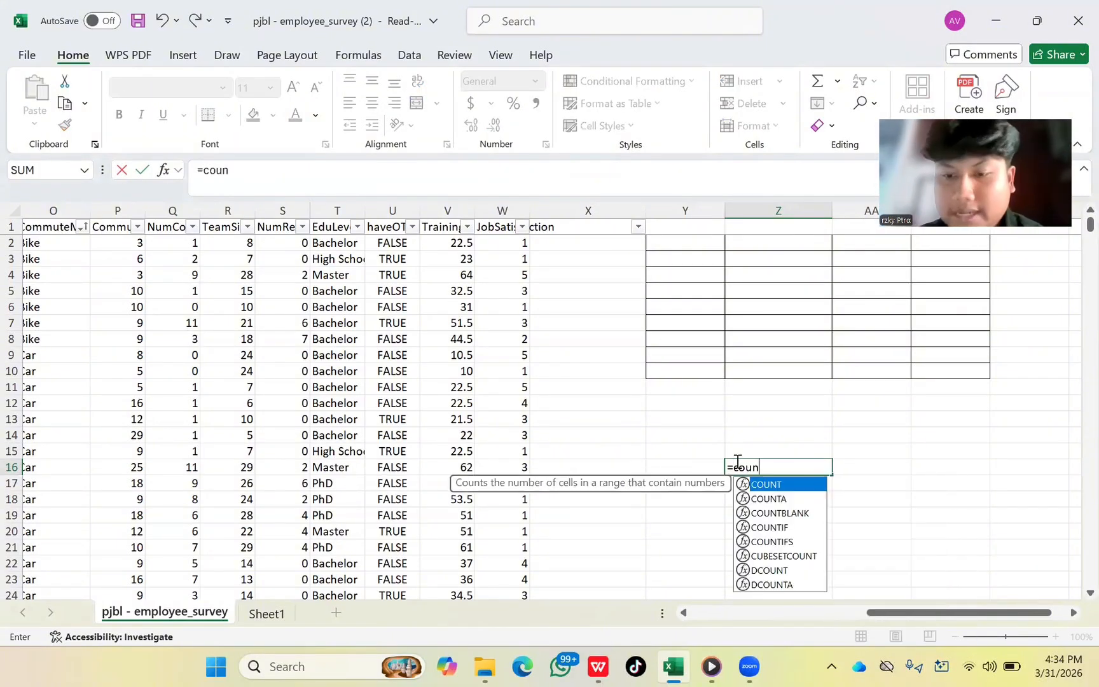
{"action": "type", "text": "tifs"}
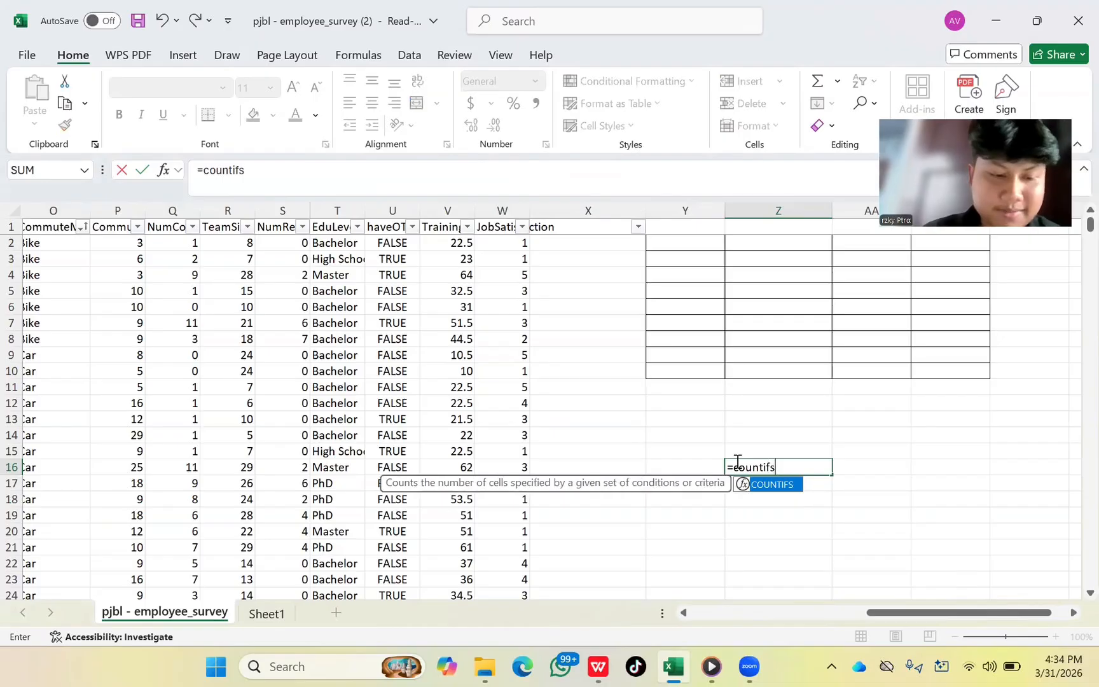
{"action": "key", "text": "Tab"}
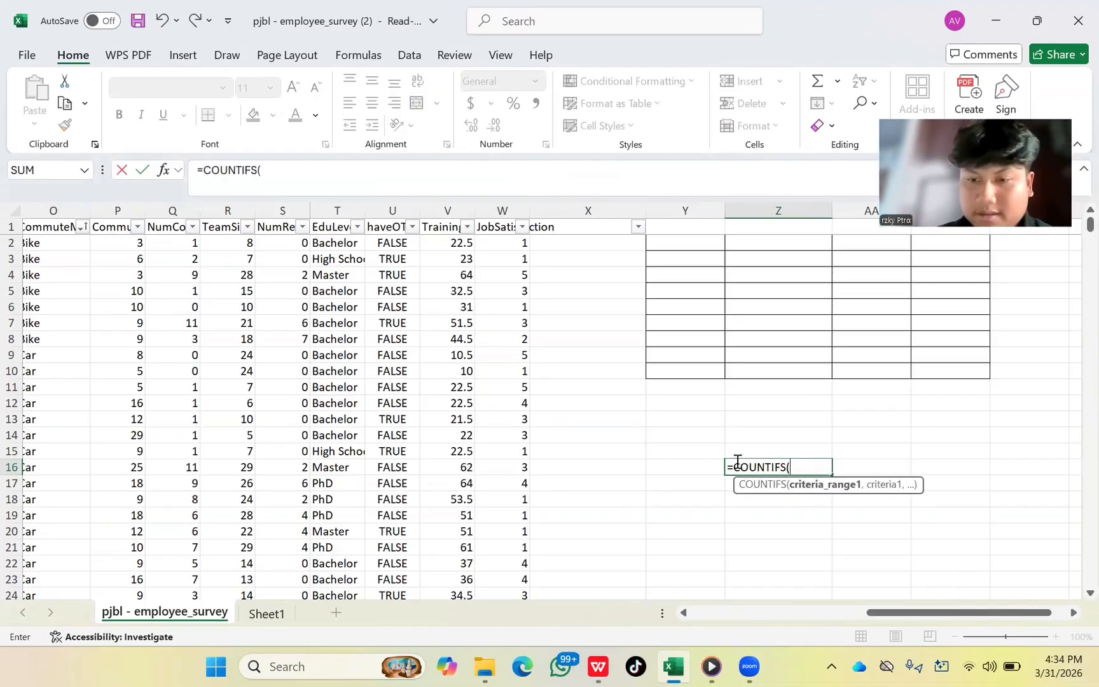
Set the first COUNTIFS condition to the Dept column G:G matching the Legal value in G3.
{"action": "scroll", "coordinate": [633, 432], "scroll_direction": "left", "scroll_amount": 10}
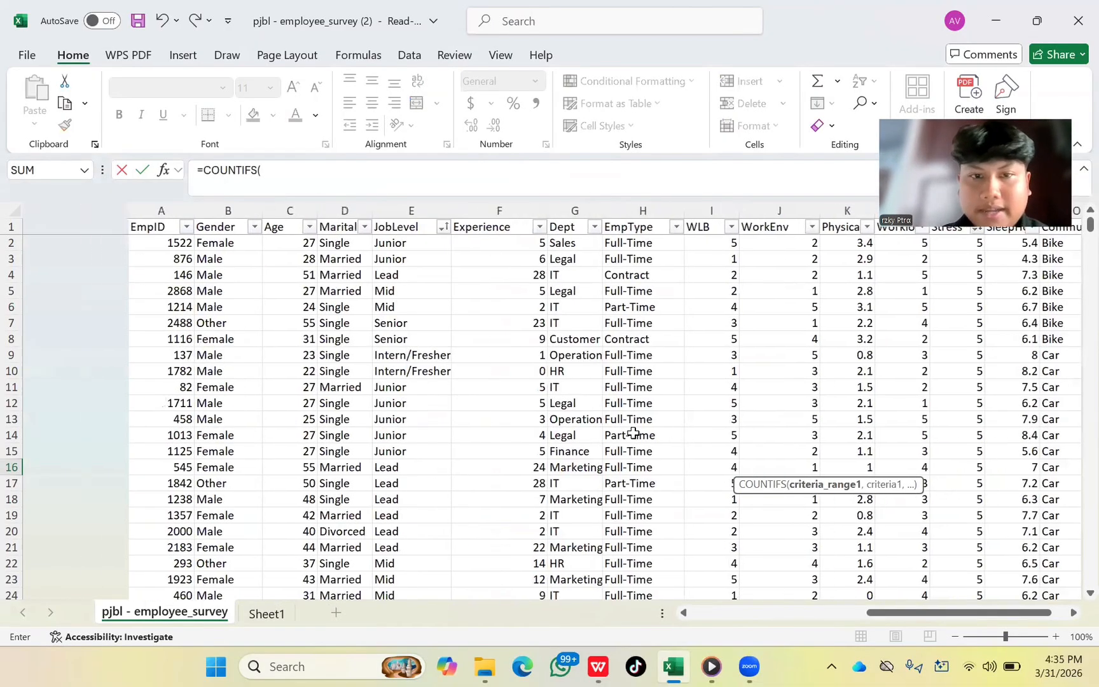
{"action": "left_click", "coordinate": [458, 204]}
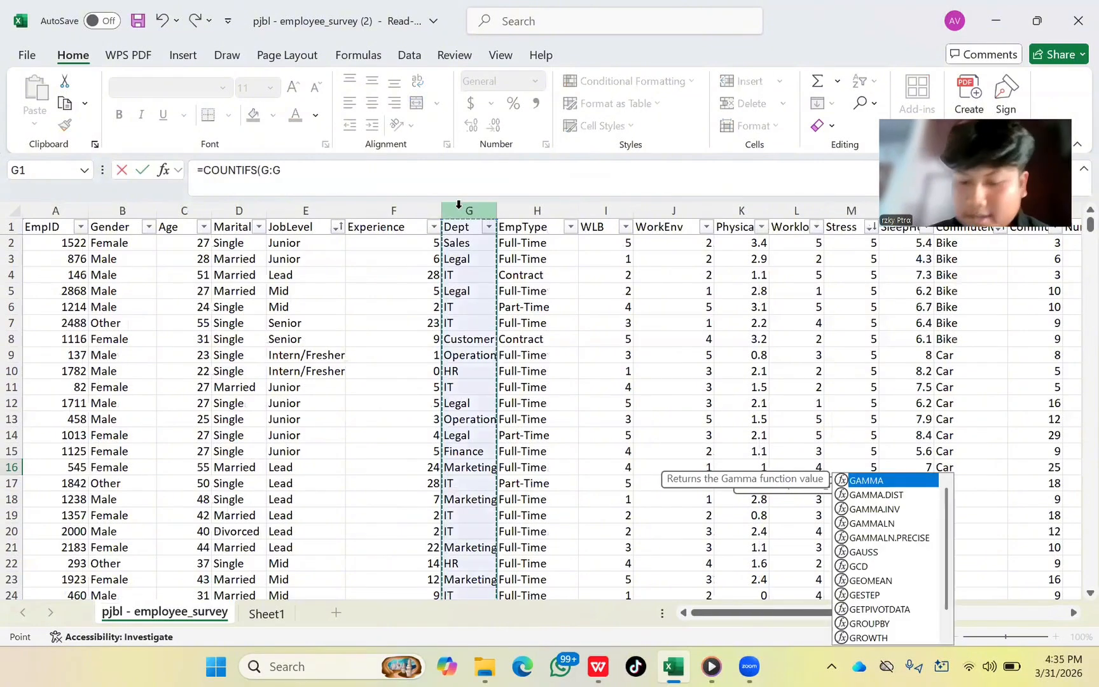
{"action": "type", "text": ","}
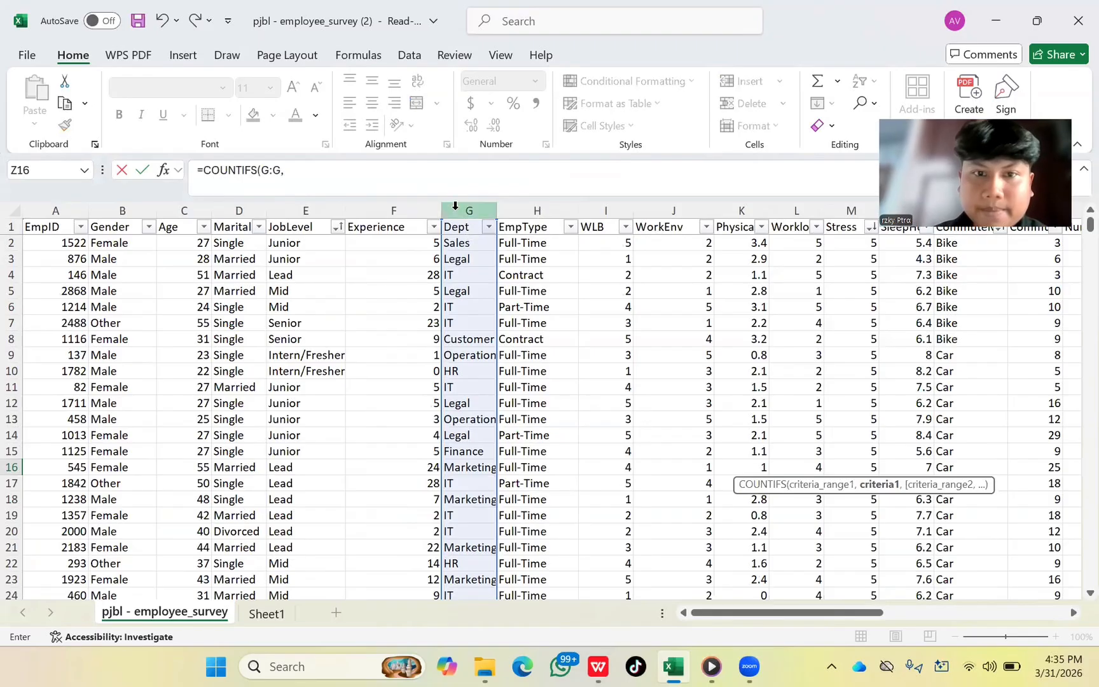
{"action": "left_click", "coordinate": [456, 259]}
{"action": "type", "text": ","}
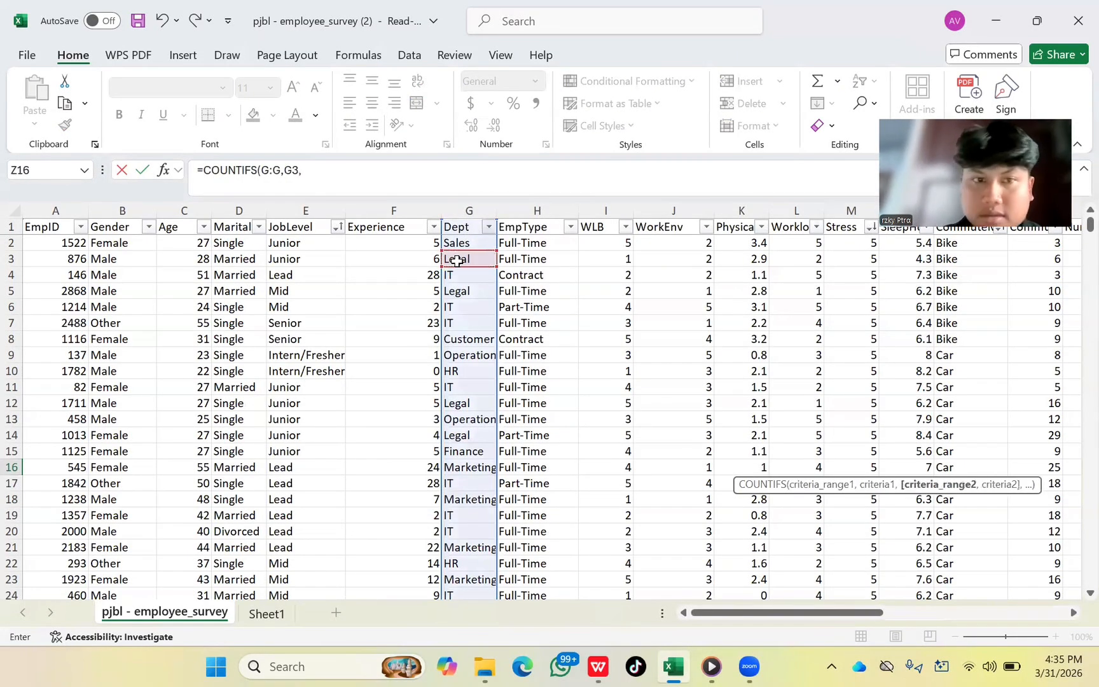
Add the job satisfaction column W:W as the second condition, matching the value 5 in W4.
{"action": "scroll", "coordinate": [456, 259], "scroll_direction": "right", "scroll_amount": 10}
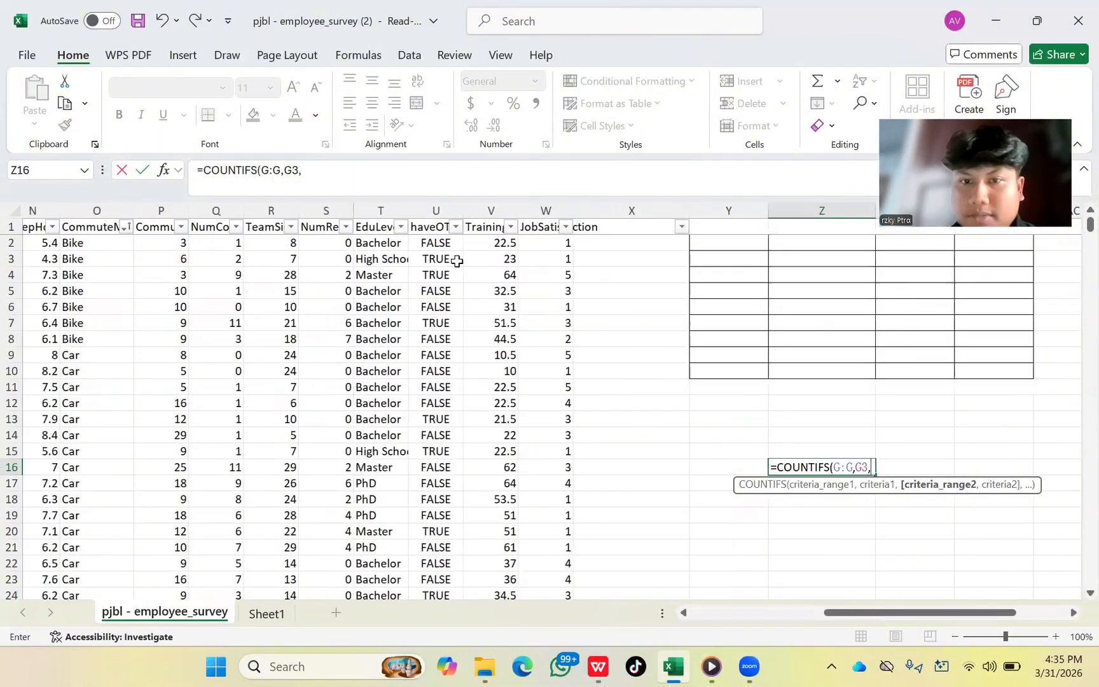
{"action": "left_click", "coordinate": [544, 210]}
{"action": "type", "text": ","}
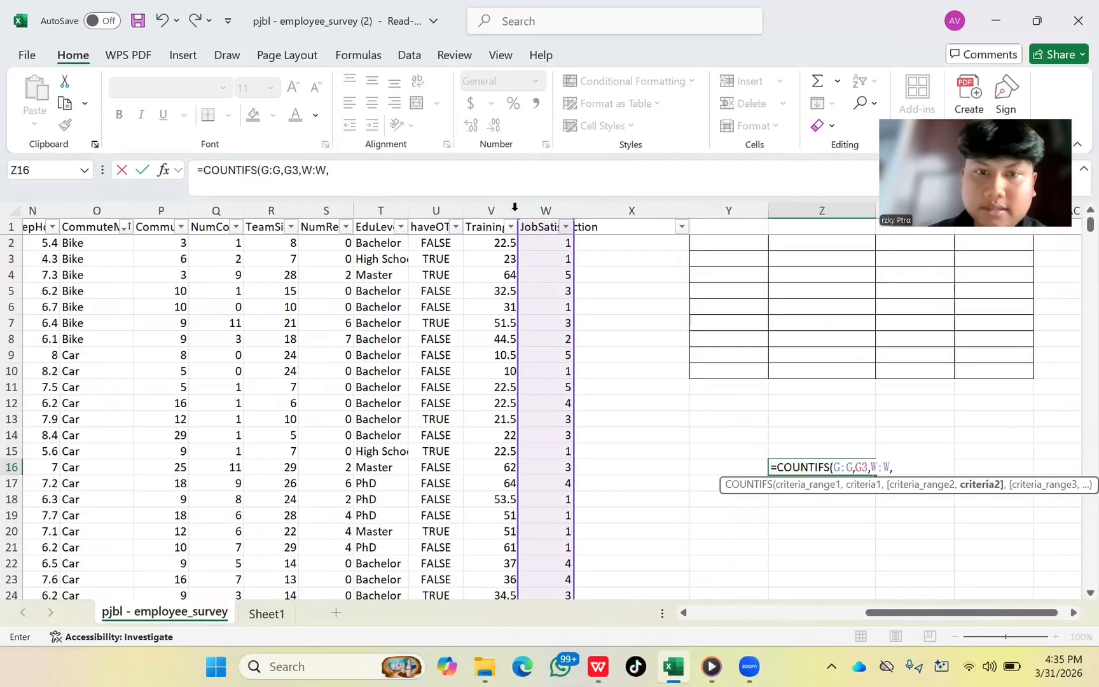
{"action": "left_click", "coordinate": [546, 274]}
{"action": "type", "text": ","}
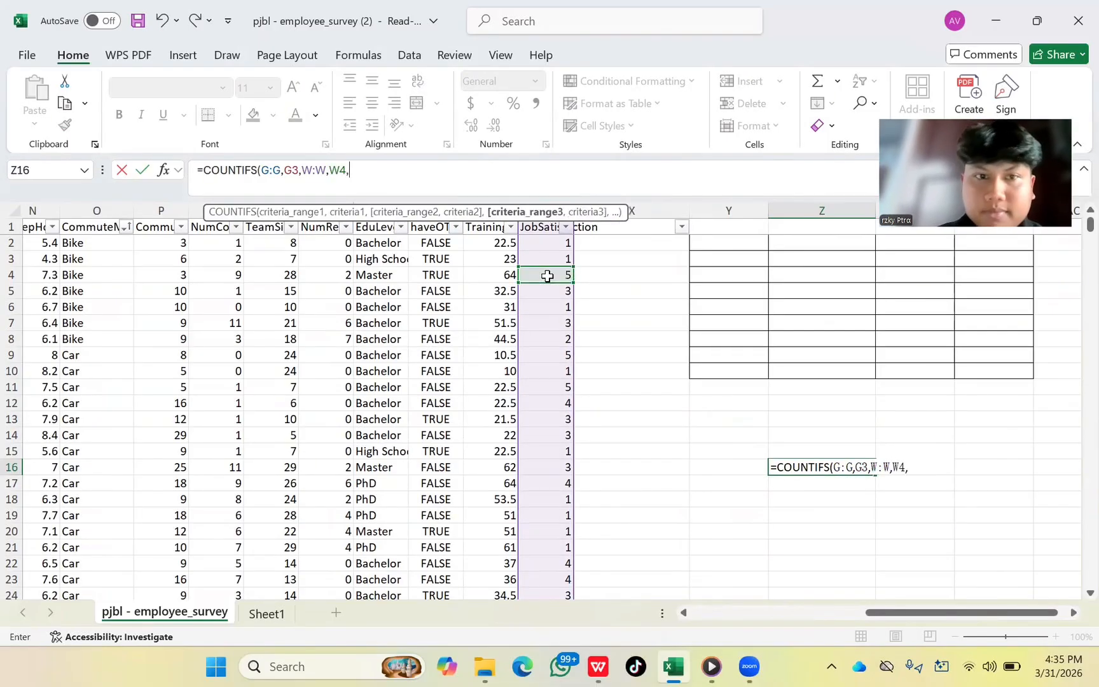
Add the Stress column M:M as the third criteria range of the COUNTIFS formula.
{"action": "scroll", "coordinate": [547, 275], "scroll_direction": "left", "scroll_amount": 8}
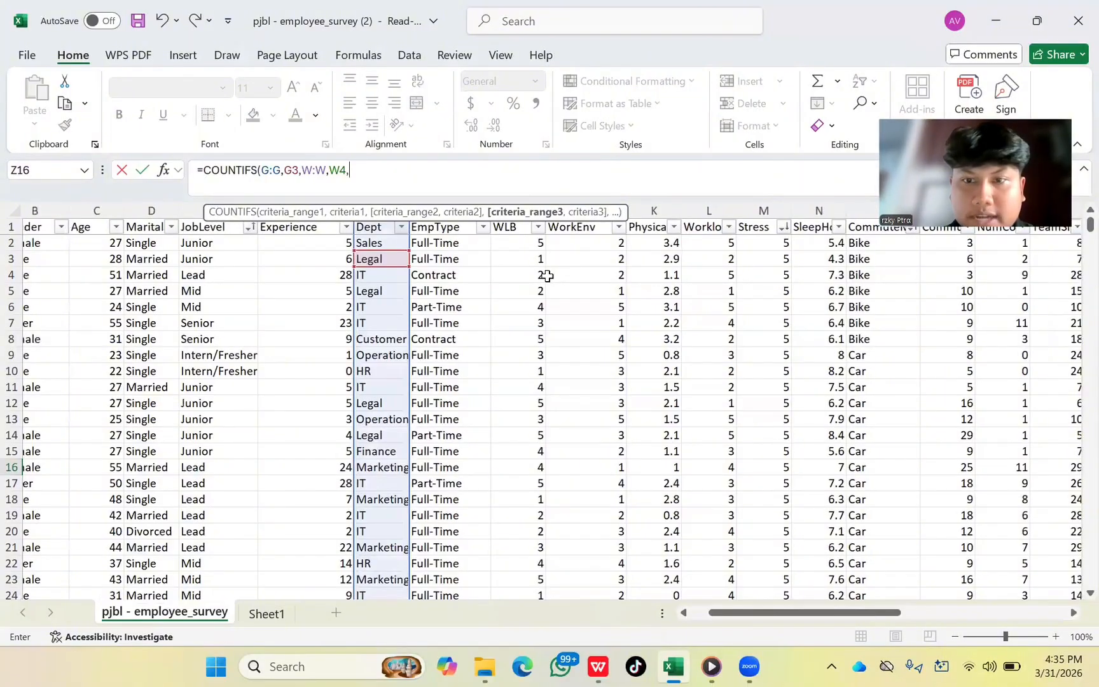
{"action": "scroll", "coordinate": [547, 275], "scroll_direction": "right", "scroll_amount": 4}
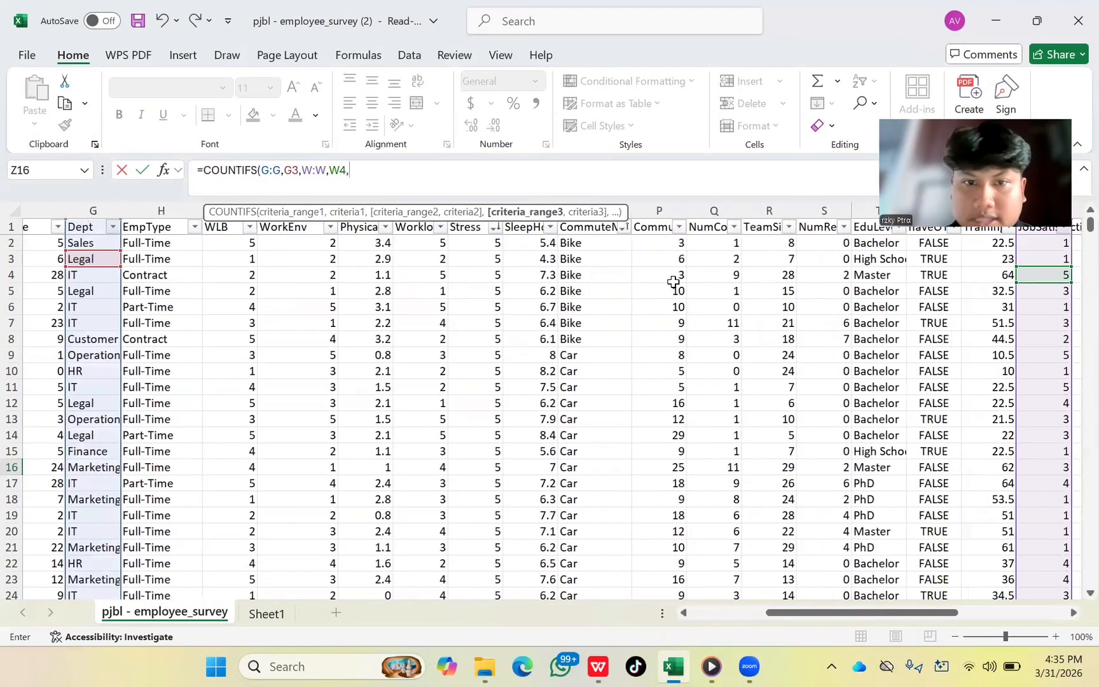
{"action": "left_click", "coordinate": [468, 203]}
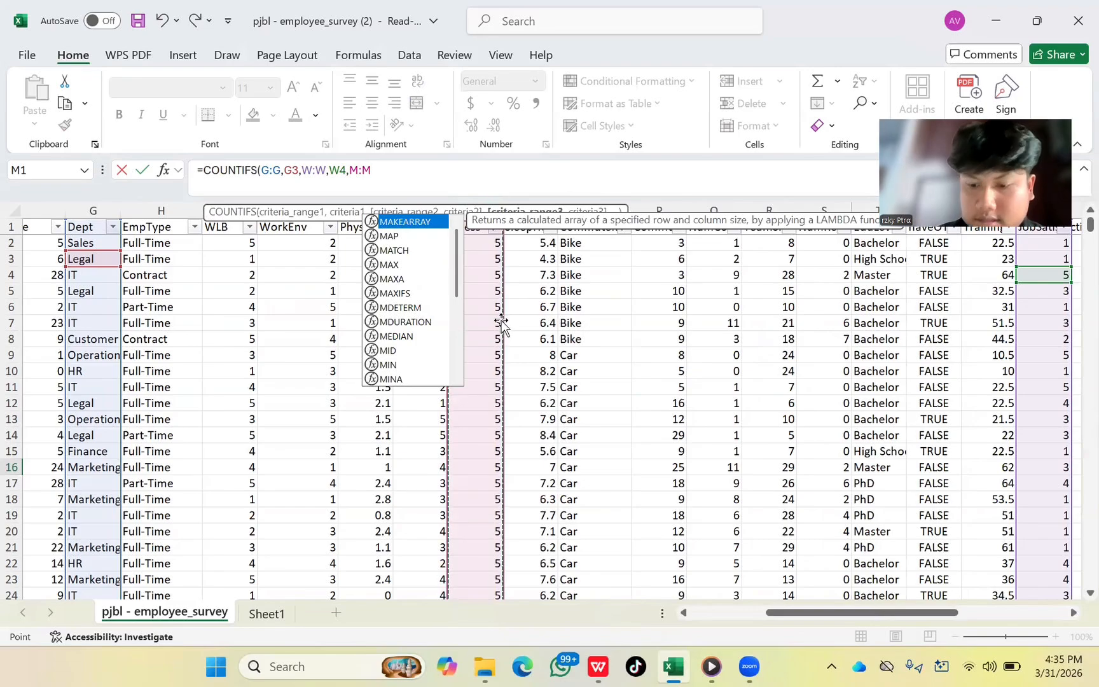
{"action": "type", "text": ","}
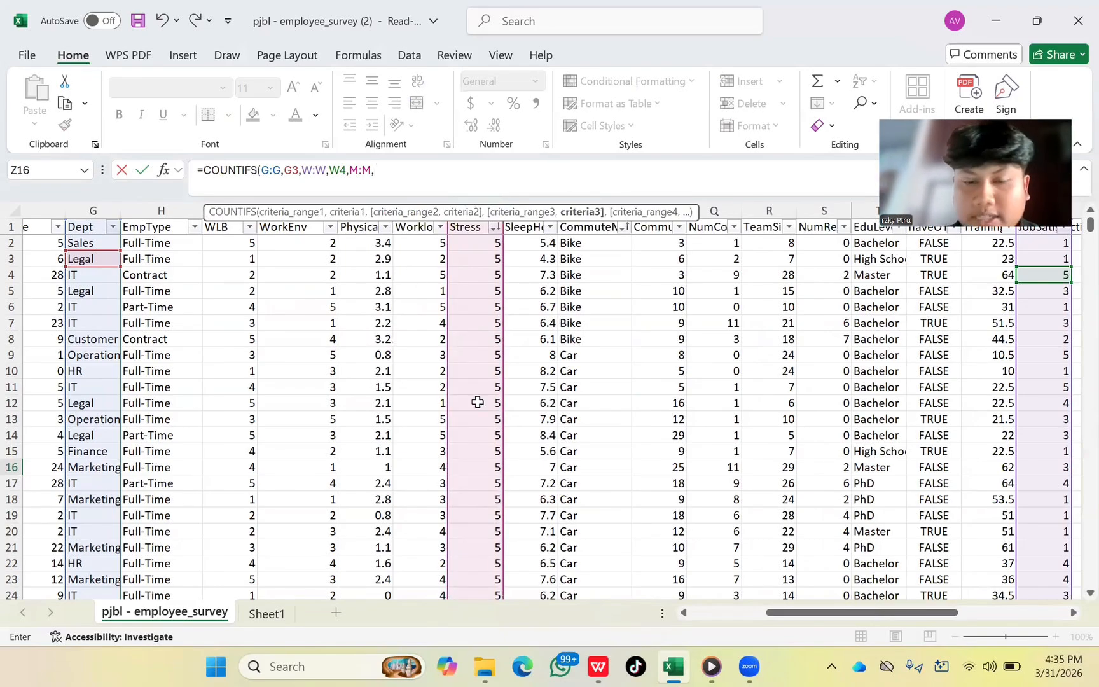
Use a Stress column cell containing 1 as the third criterion, complete the COUNTIFS formula, and select its result cell.
{"action": "scroll", "coordinate": [478, 402], "scroll_direction": "down", "scroll_amount": 20}
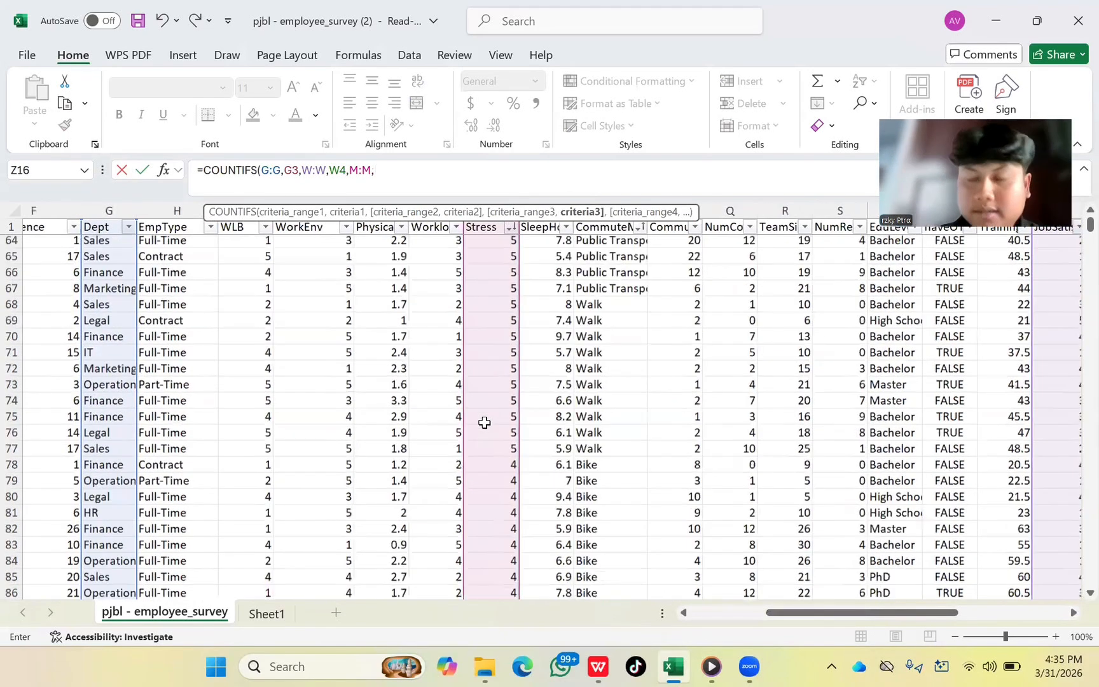
{"action": "scroll", "coordinate": [485, 422], "scroll_direction": "down", "scroll_amount": 8}
{"action": "scroll", "coordinate": [484, 422], "scroll_direction": "left", "scroll_amount": 2}
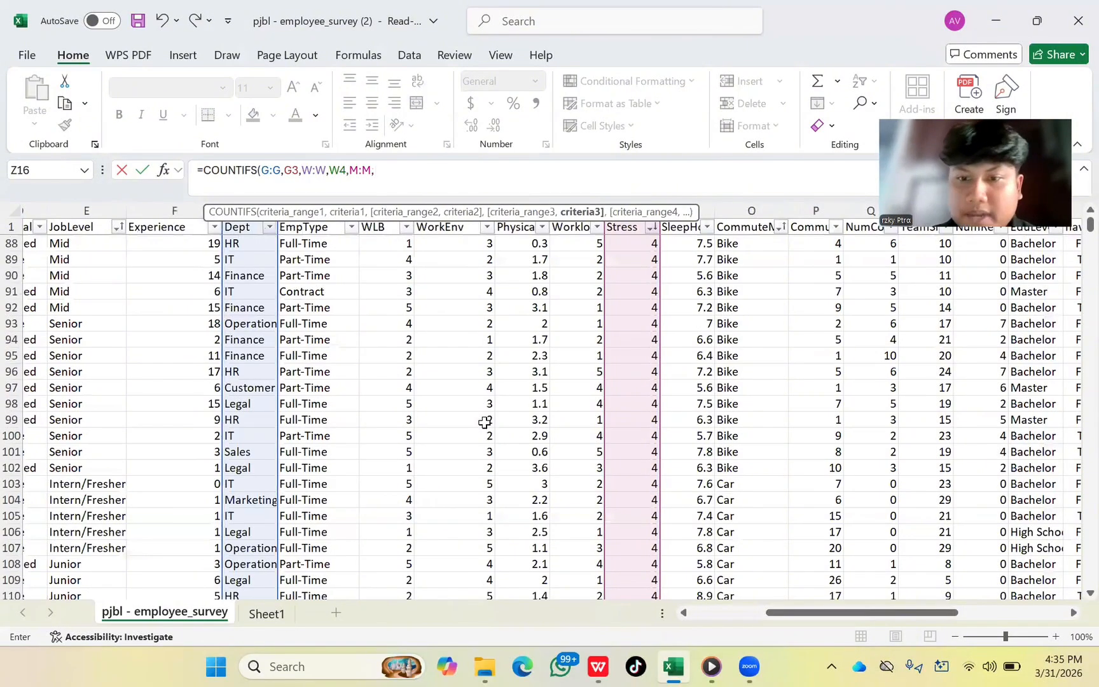
{"action": "scroll", "coordinate": [645, 444], "scroll_direction": "down", "scroll_amount": 1}
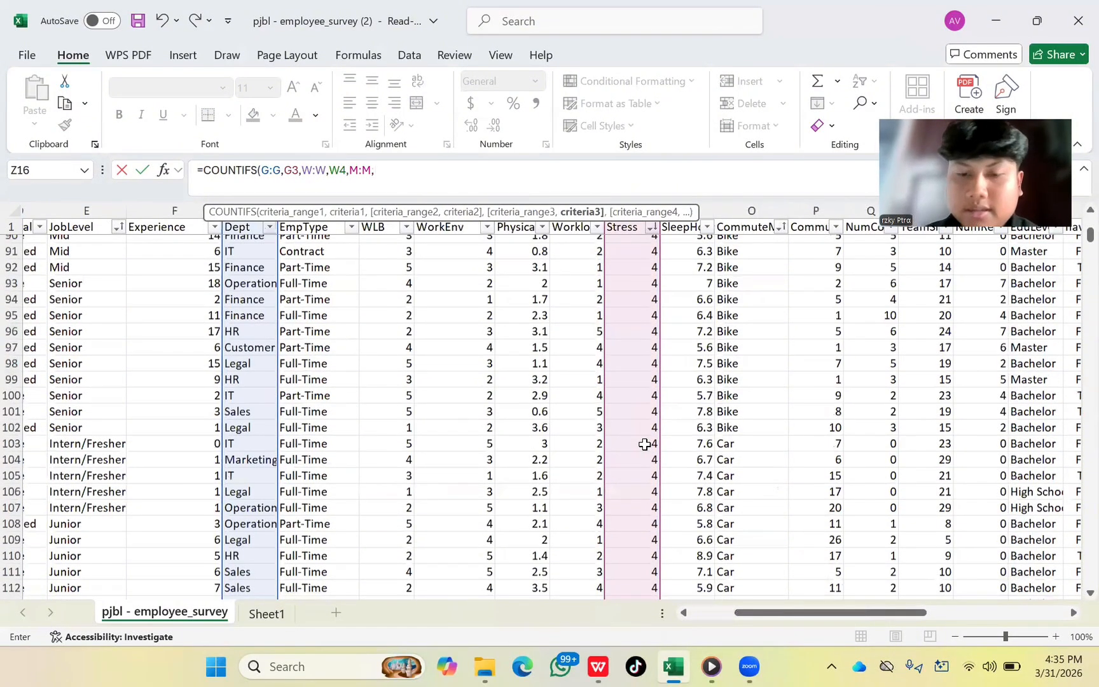
{"action": "scroll", "coordinate": [644, 444], "scroll_direction": "down", "scroll_amount": 18}
{"action": "scroll", "coordinate": [644, 444], "scroll_direction": "left", "scroll_amount": 3}
{"action": "scroll", "coordinate": [644, 444], "scroll_direction": "right", "scroll_amount": 3}
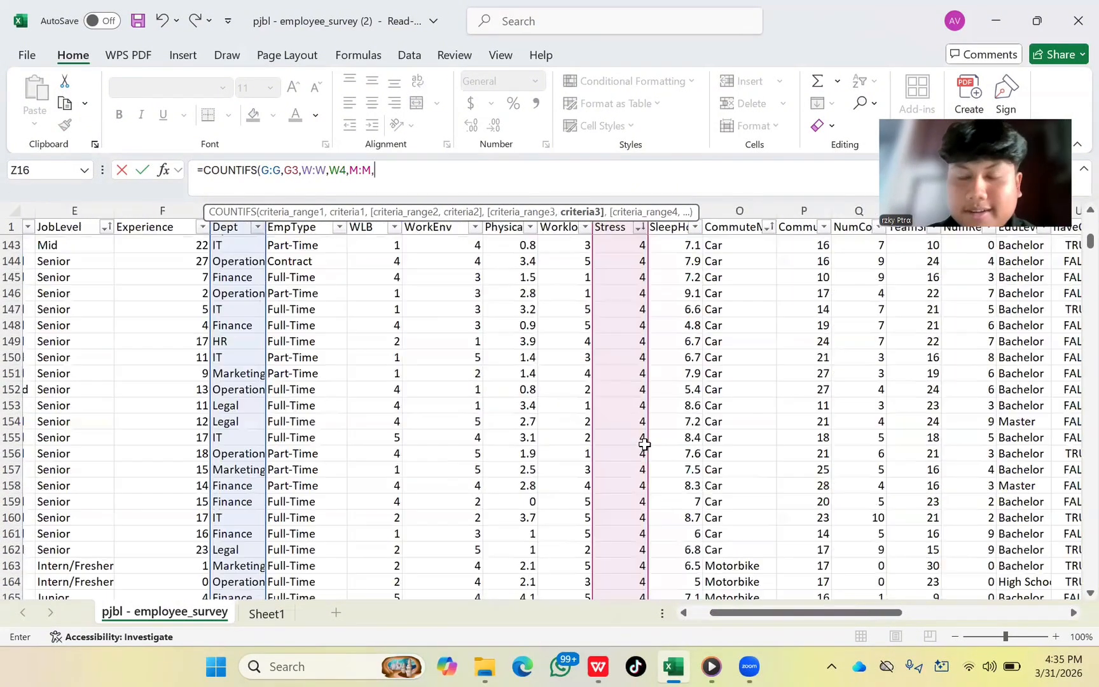
{"action": "scroll", "coordinate": [644, 444], "scroll_direction": "down", "scroll_amount": 20}
{"action": "scroll", "coordinate": [644, 444], "scroll_direction": "left", "scroll_amount": 1}
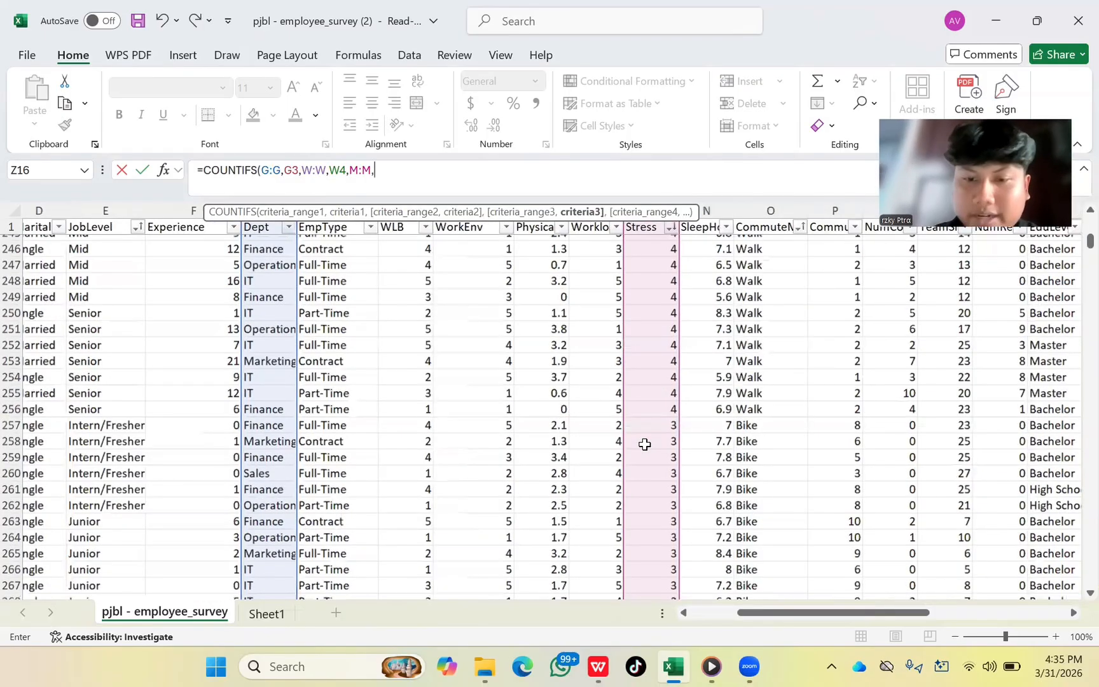
{"action": "scroll", "coordinate": [644, 444], "scroll_direction": "down", "scroll_amount": 12}
{"action": "scroll", "coordinate": [644, 444], "scroll_direction": "left", "scroll_amount": 1}
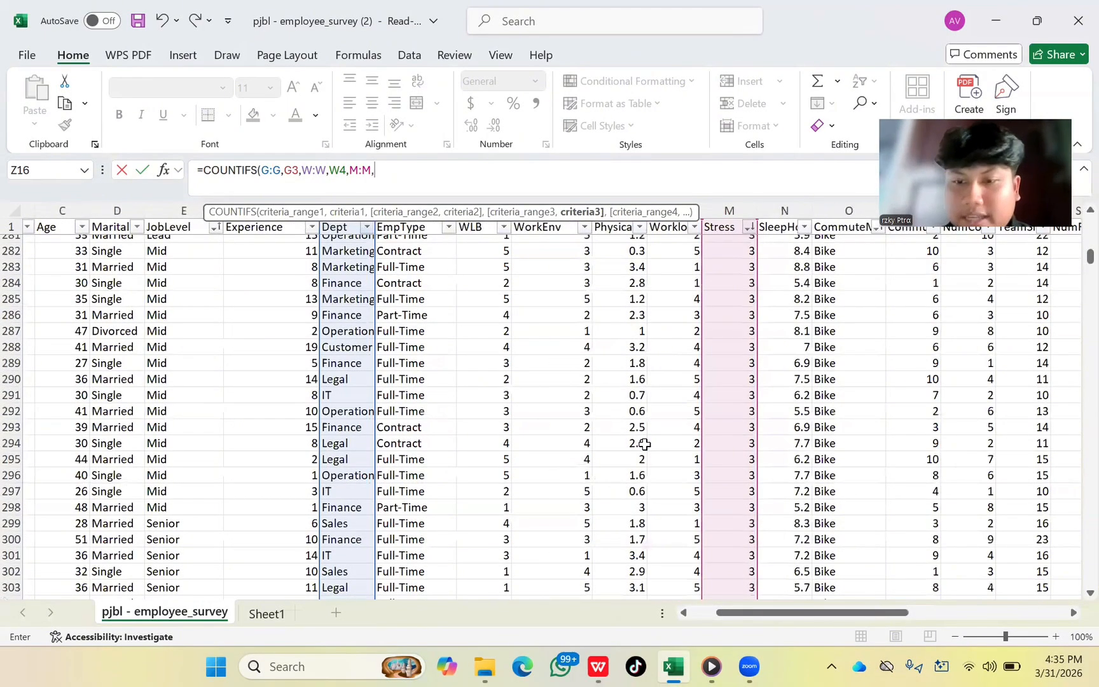
{"action": "scroll", "coordinate": [644, 444], "scroll_direction": "down", "scroll_amount": 20}
{"action": "scroll", "coordinate": [644, 444], "scroll_direction": "down", "scroll_amount": 15}
{"action": "scroll", "coordinate": [644, 444], "scroll_direction": "left", "scroll_amount": 2}
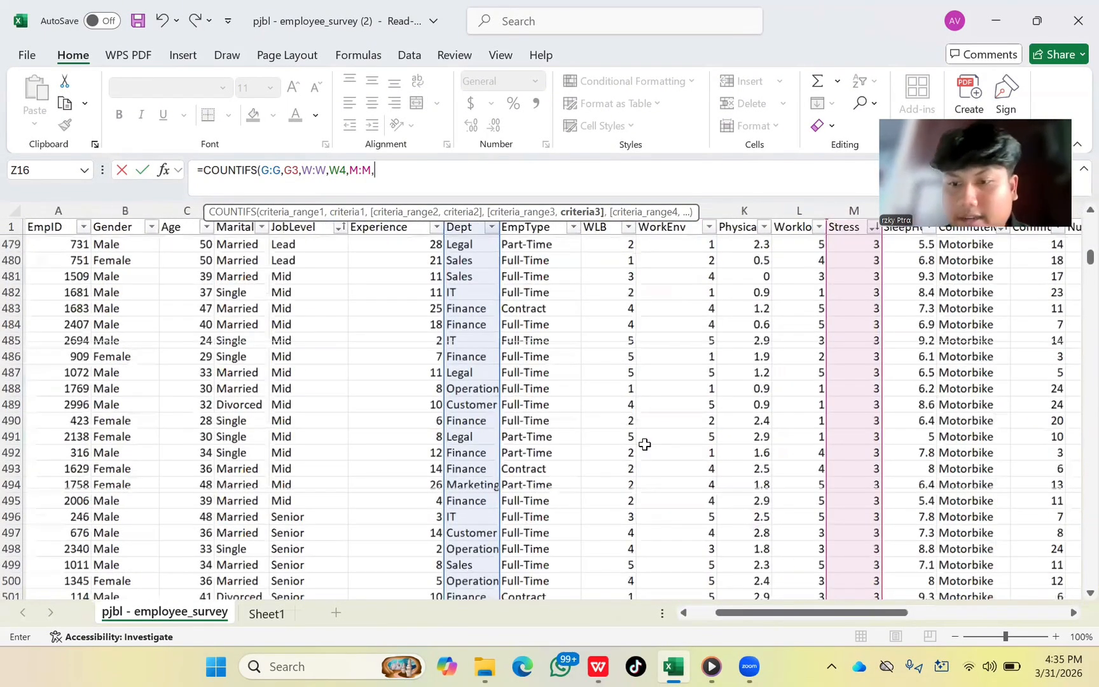
{"action": "scroll", "coordinate": [645, 444], "scroll_direction": "down", "scroll_amount": 20}
{"action": "scroll", "coordinate": [644, 444], "scroll_direction": "right", "scroll_amount": 4}
{"action": "scroll", "coordinate": [645, 444], "scroll_direction": "down", "scroll_amount": 20}
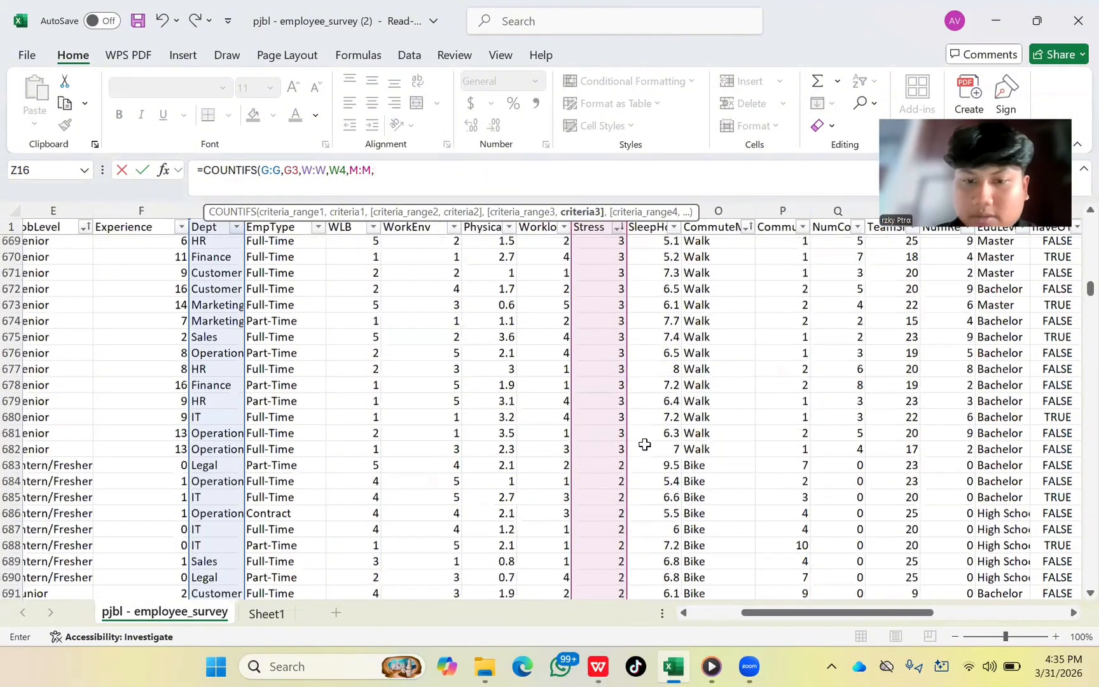
{"action": "scroll", "coordinate": [644, 443], "scroll_direction": "down", "scroll_amount": 20}
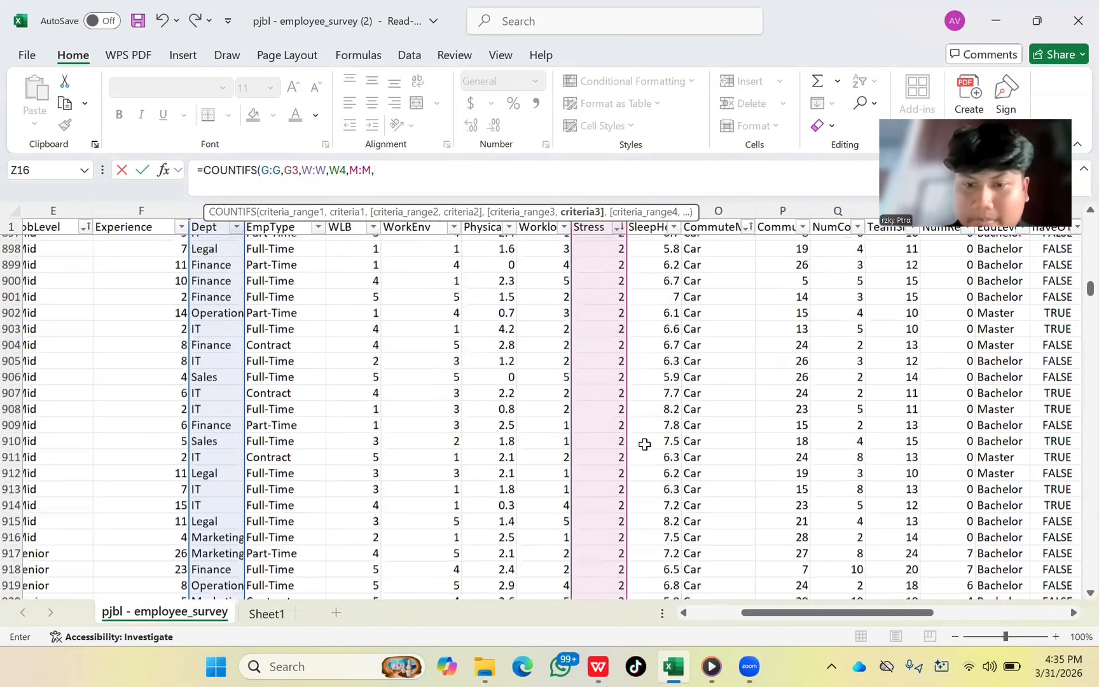
{"action": "scroll", "coordinate": [644, 444], "scroll_direction": "down", "scroll_amount": 20}
{"action": "scroll", "coordinate": [645, 444], "scroll_direction": "down", "scroll_amount": 20}
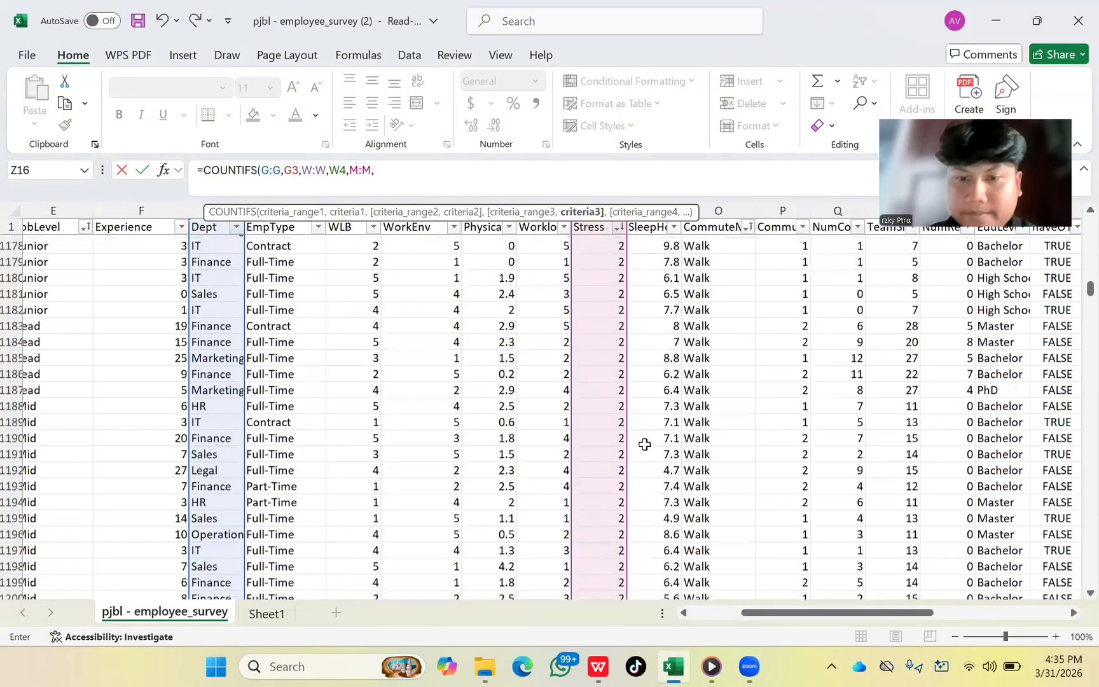
{"action": "scroll", "coordinate": [644, 444], "scroll_direction": "down", "scroll_amount": 20}
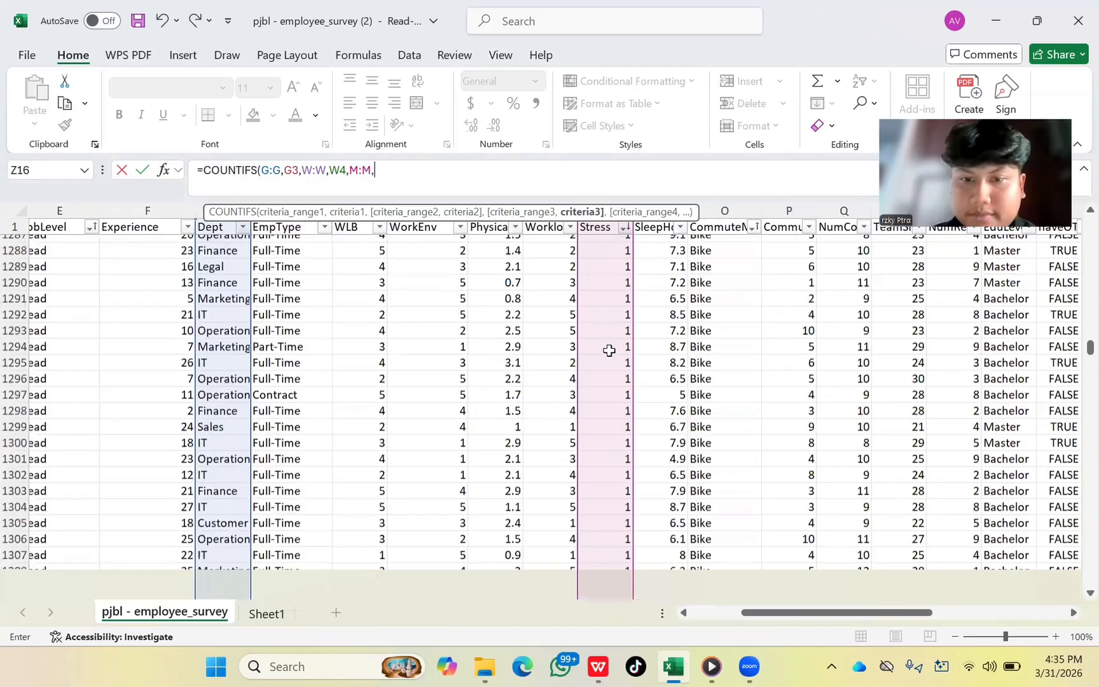
{"action": "scroll", "coordinate": [604, 351], "scroll_direction": "up", "scroll_amount": 7}
{"action": "left_click", "coordinate": [609, 350]}
{"action": "key", "text": "Return"}
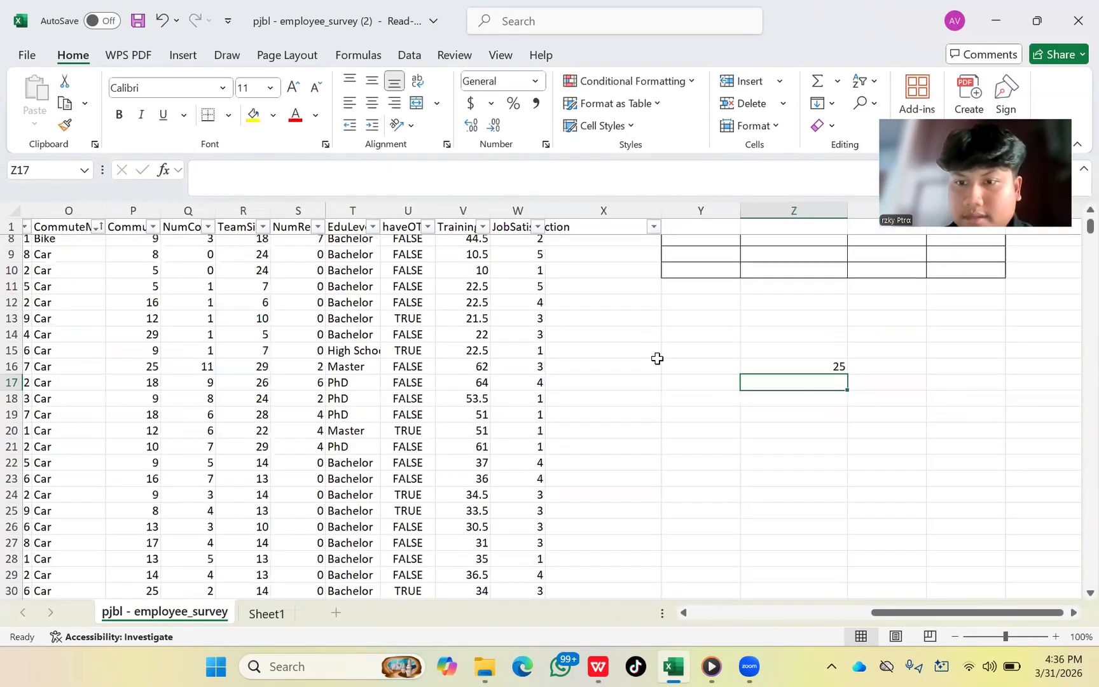
{"action": "left_click", "coordinate": [772, 369]}
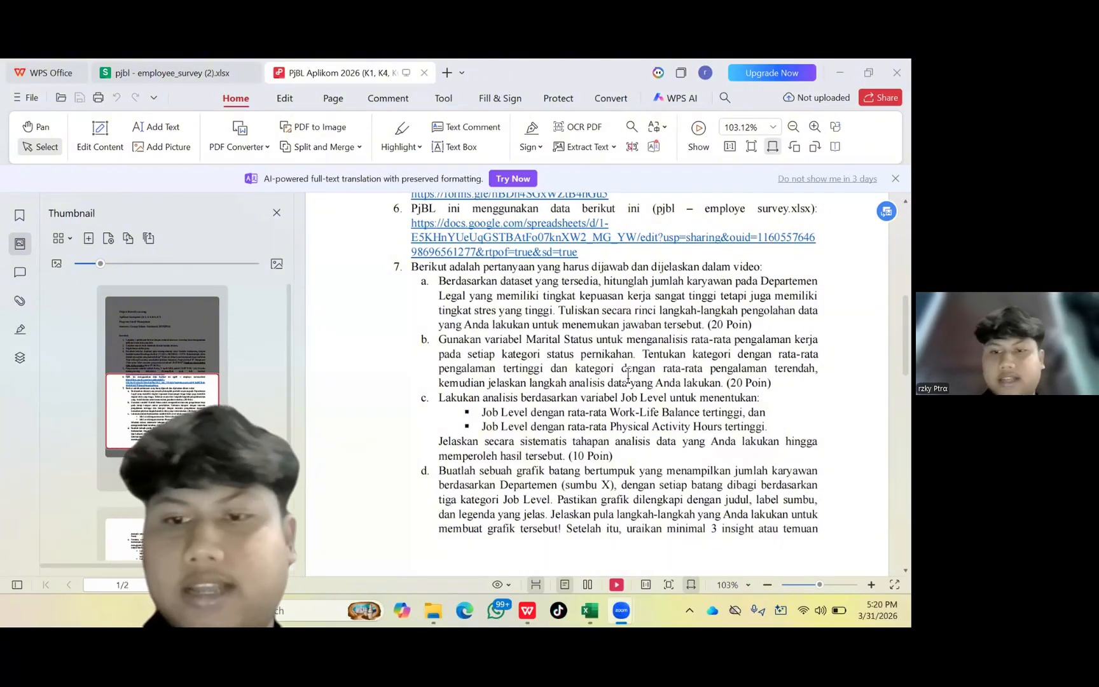
Switch to the Excel employee survey workbook and list the unique marital statuses from column D:D starting in Y17 with UNIQUE.
{"action": "mouse_move", "coordinate": [589, 611]}
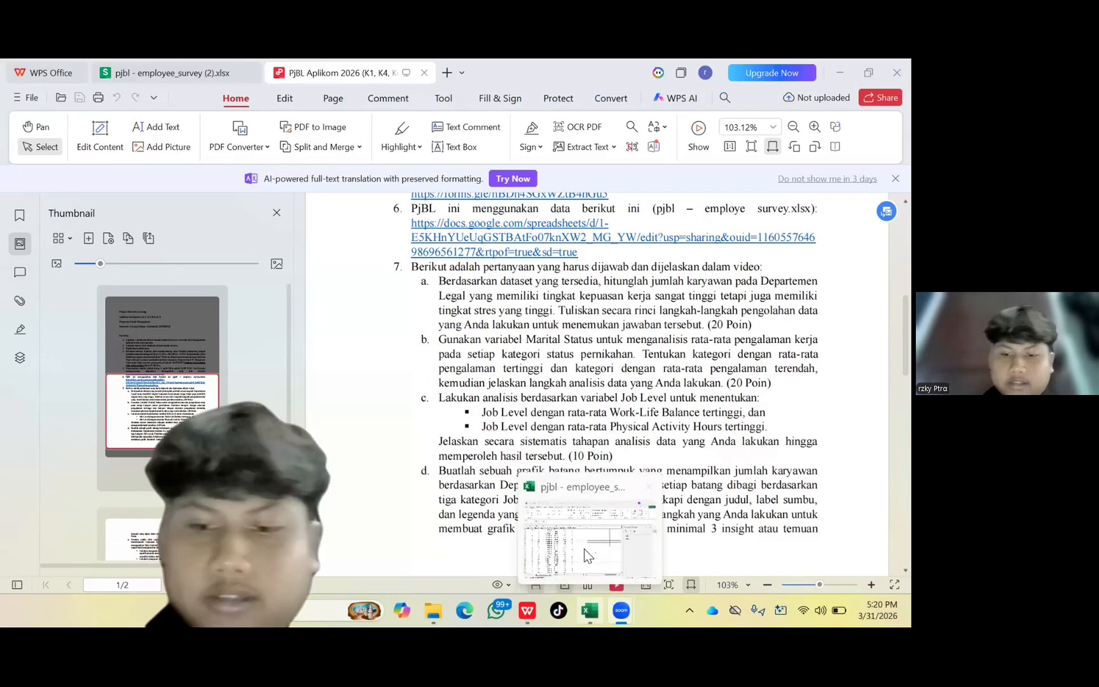
{"action": "left_click", "coordinate": [585, 554]}
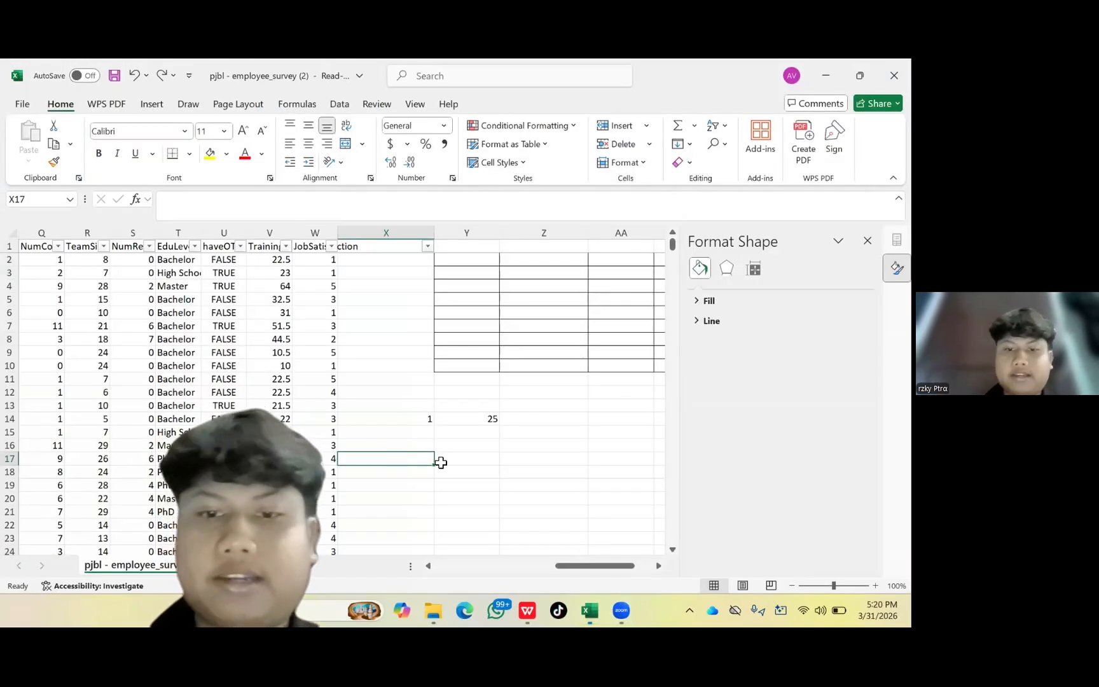
{"action": "left_click", "coordinate": [442, 461]}
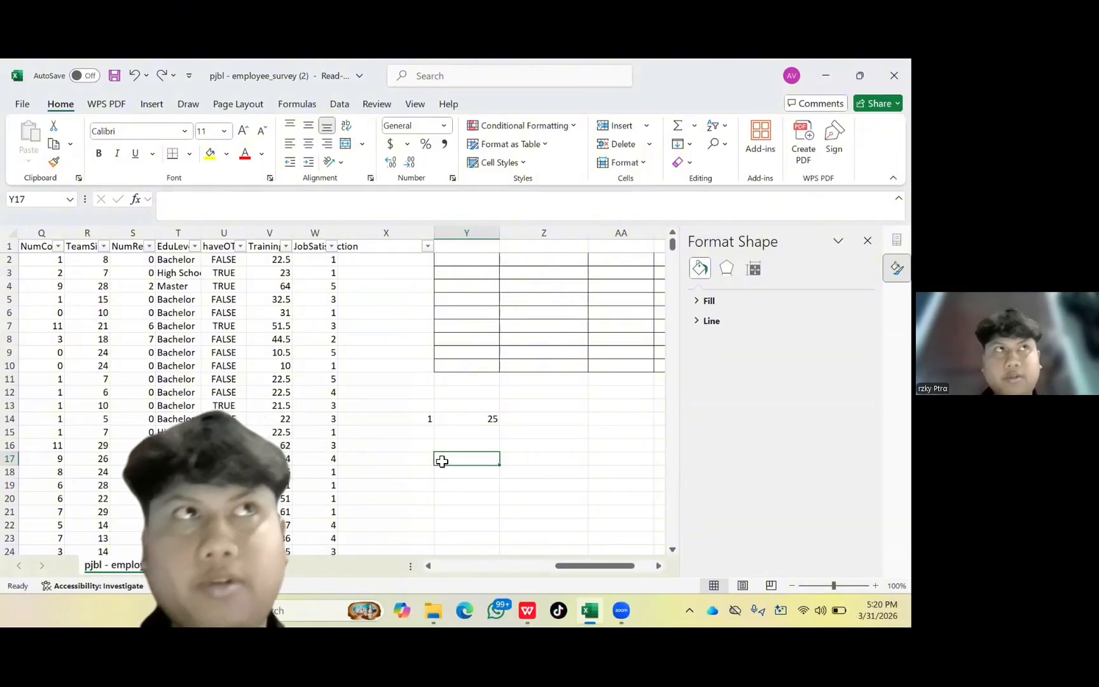
{"action": "type", "text": "=unique"}
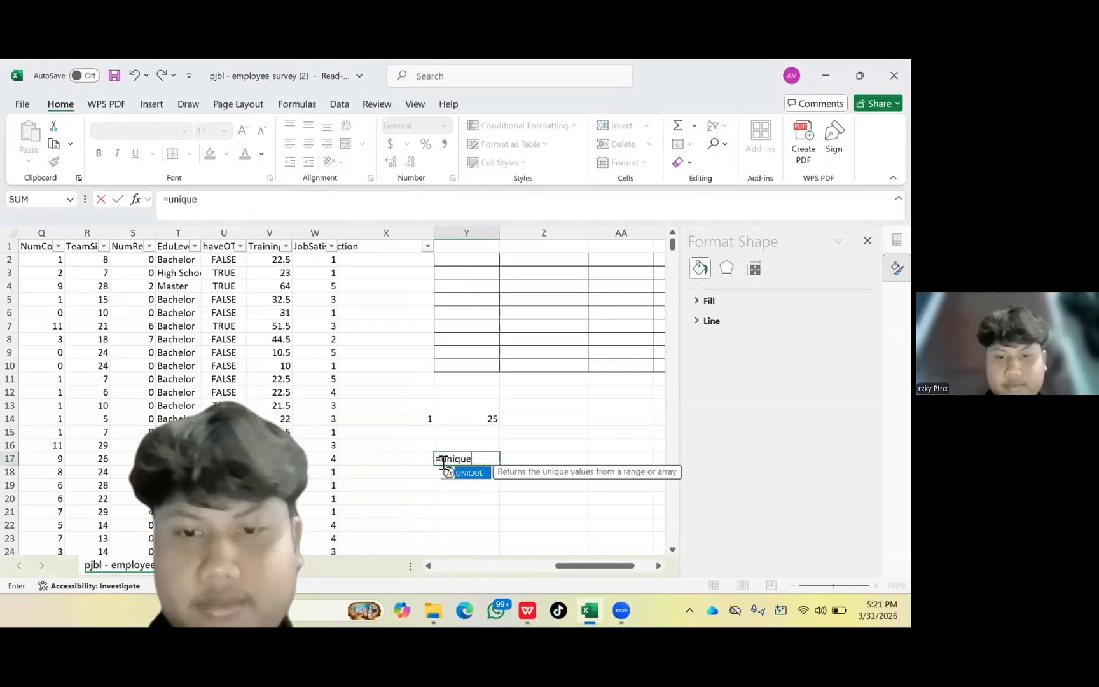
{"action": "key", "text": "Tab"}
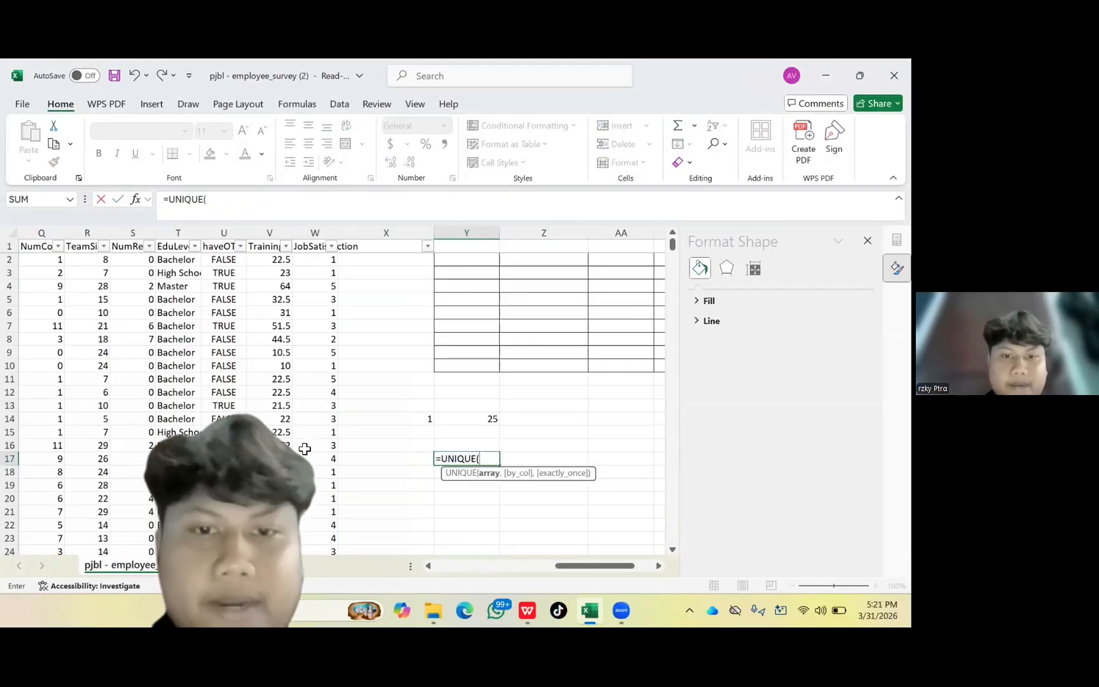
{"action": "scroll", "coordinate": [305, 449], "scroll_direction": "left", "scroll_amount": 10}
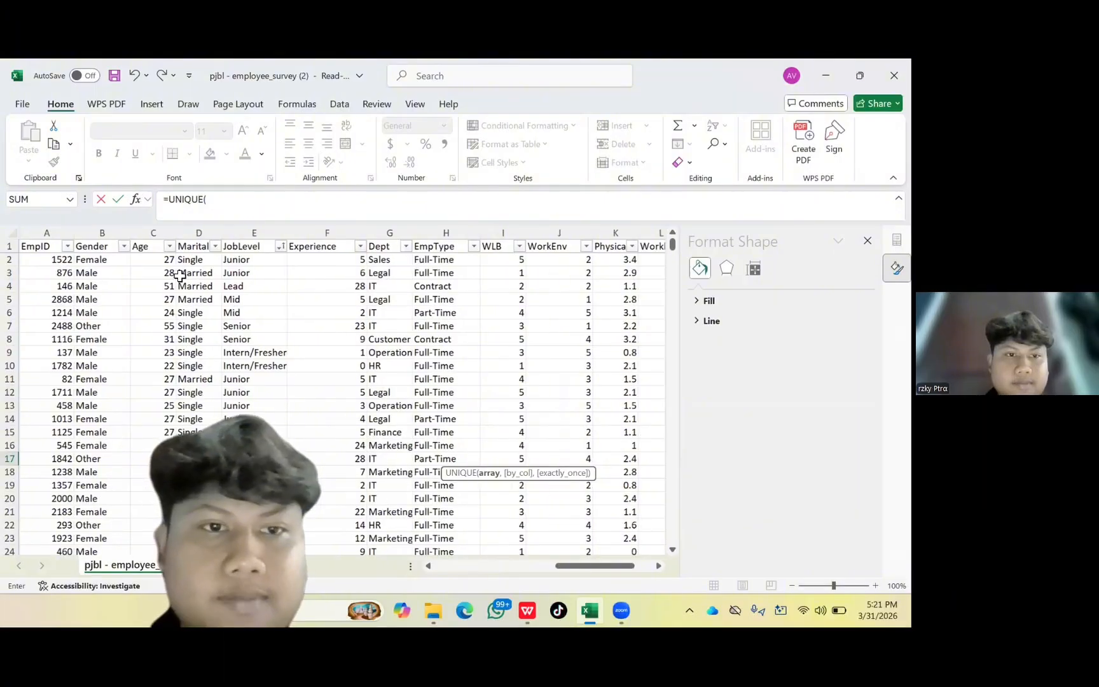
{"action": "left_click", "coordinate": [197, 233]}
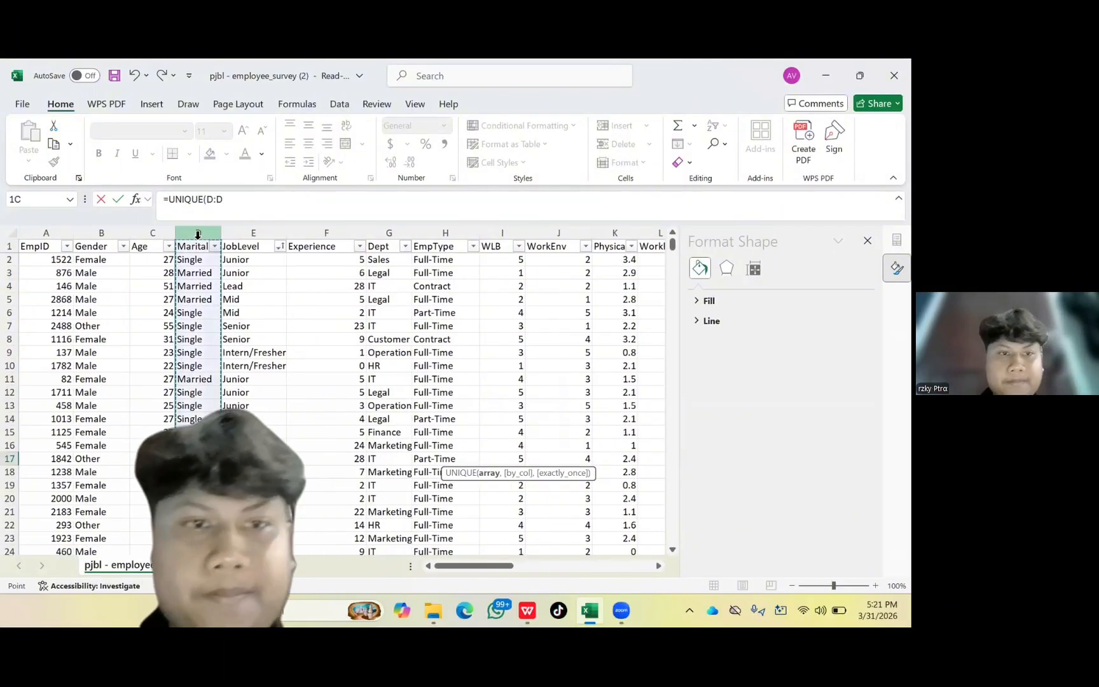
{"action": "key", "text": "Return"}
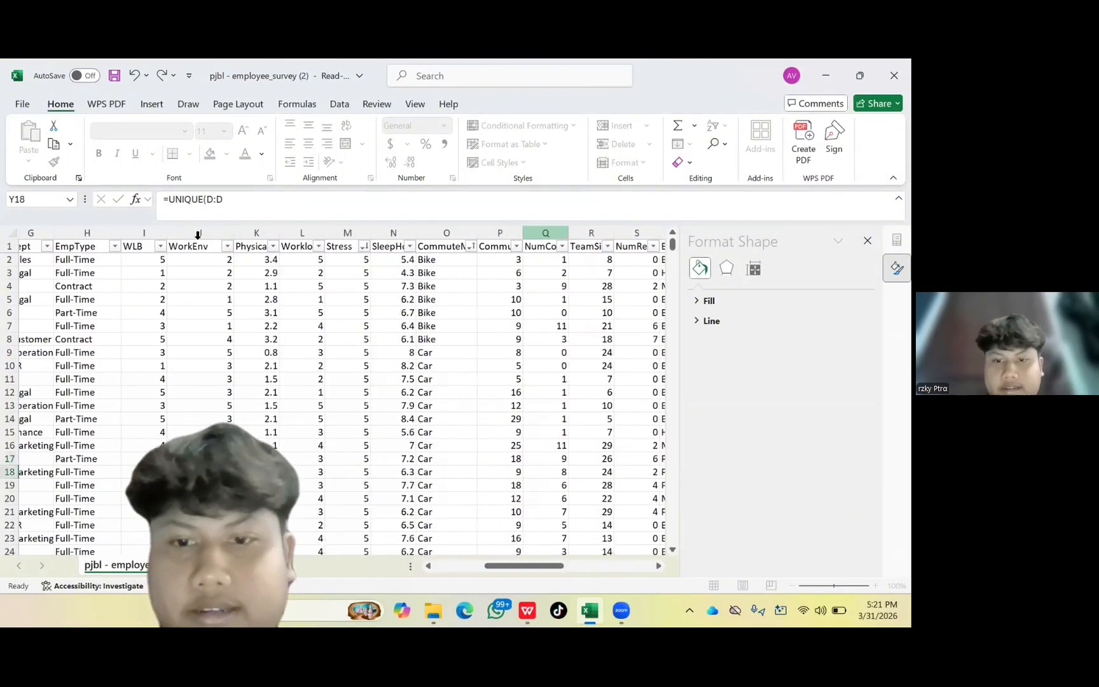
{"action": "scroll", "coordinate": [457, 377], "scroll_direction": "right", "scroll_amount": 2}
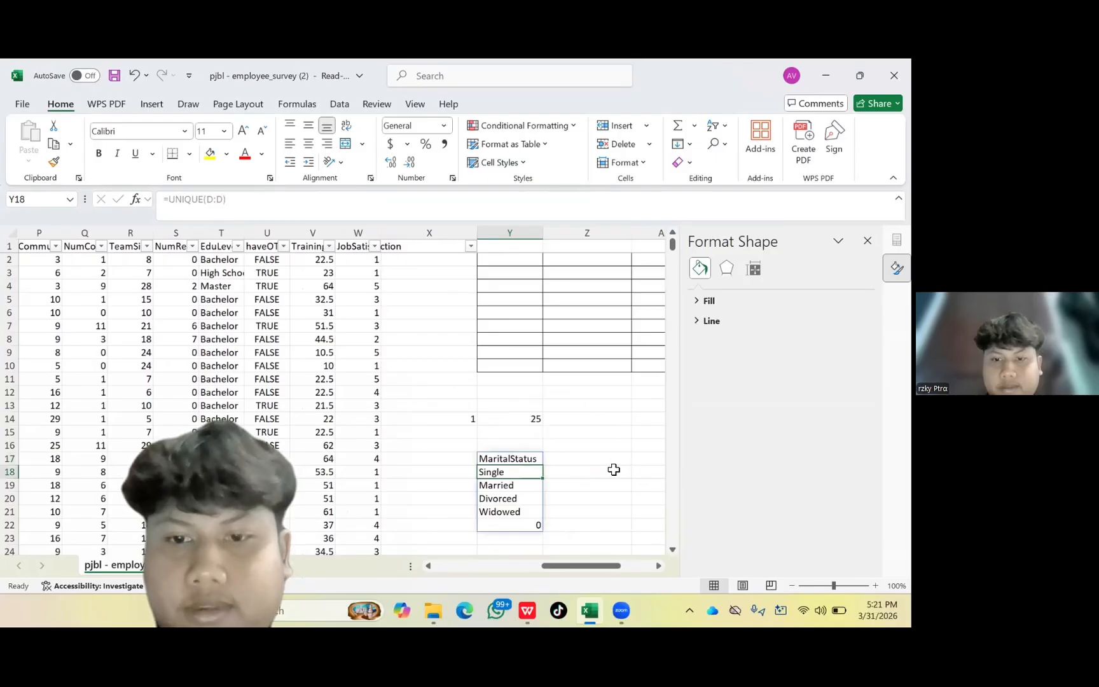
Enter the header "pengalaman kerja" in Z17 beside the marital status list.
{"action": "left_click", "coordinate": [590, 458]}
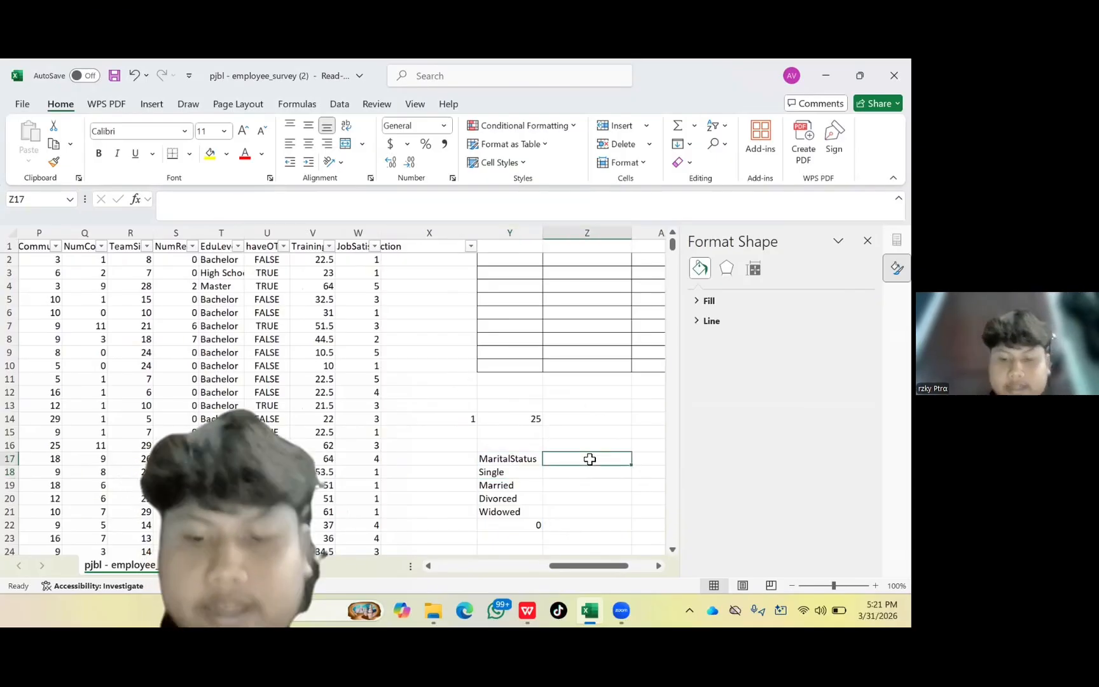
{"action": "type", "text": "pengalaman kerja"}
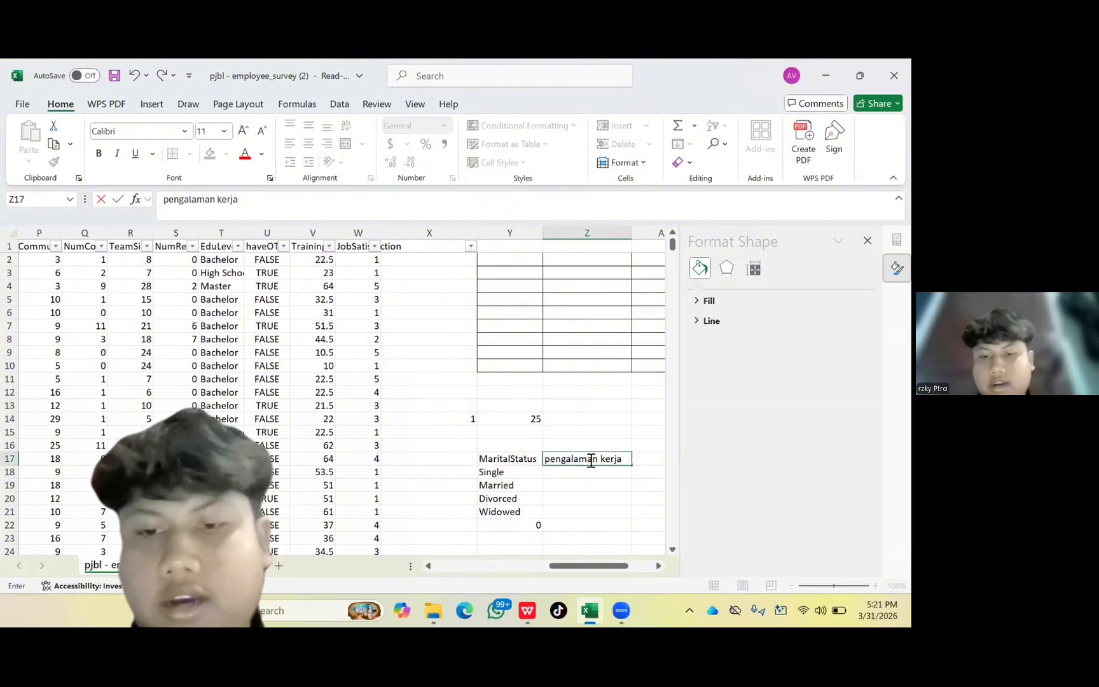
{"action": "left_click", "coordinate": [583, 475]}
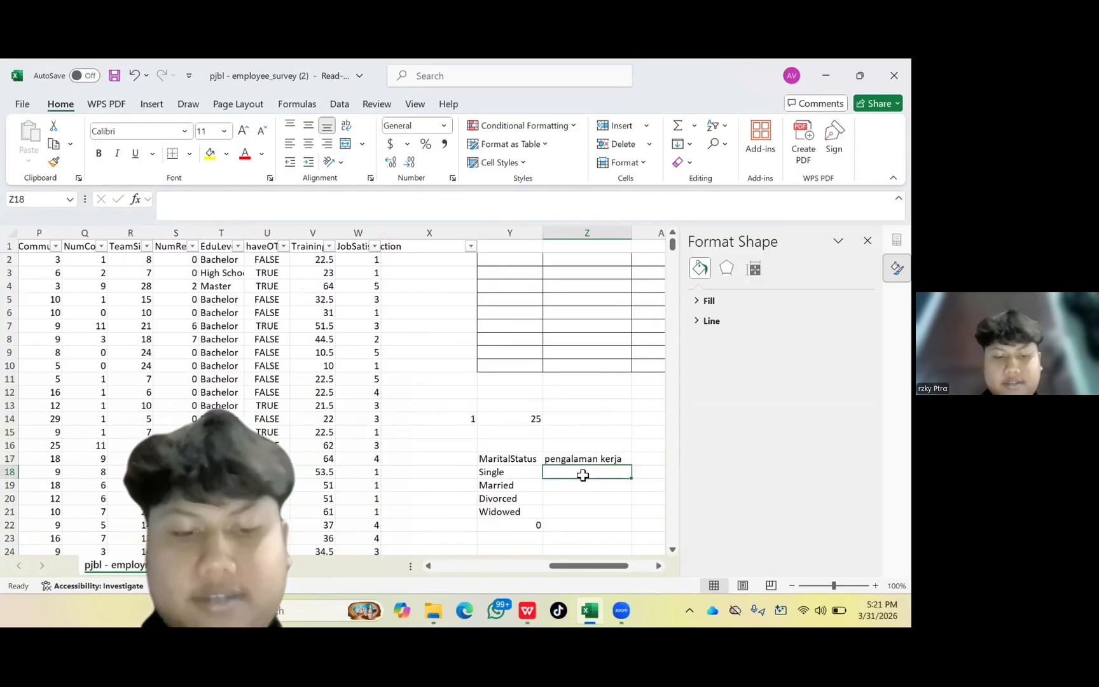
Start an AVERAGEIFS formula in Z18 with the Experience column F:F as the average range.
{"action": "type", "text": "=ave"}
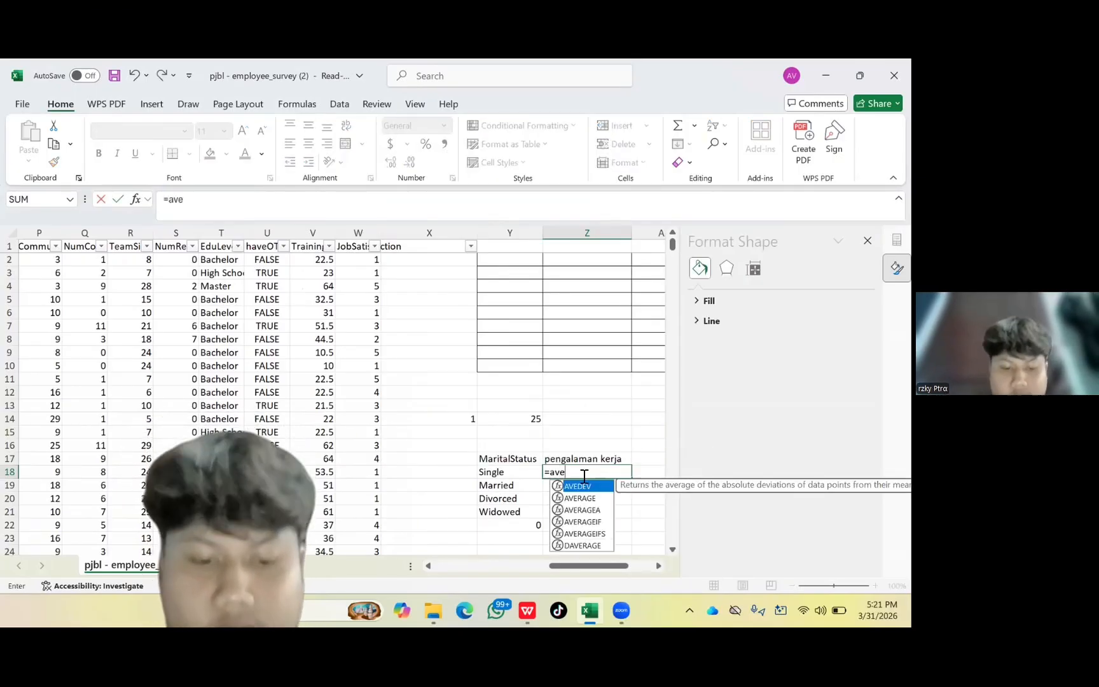
{"action": "type", "text": "rage"}
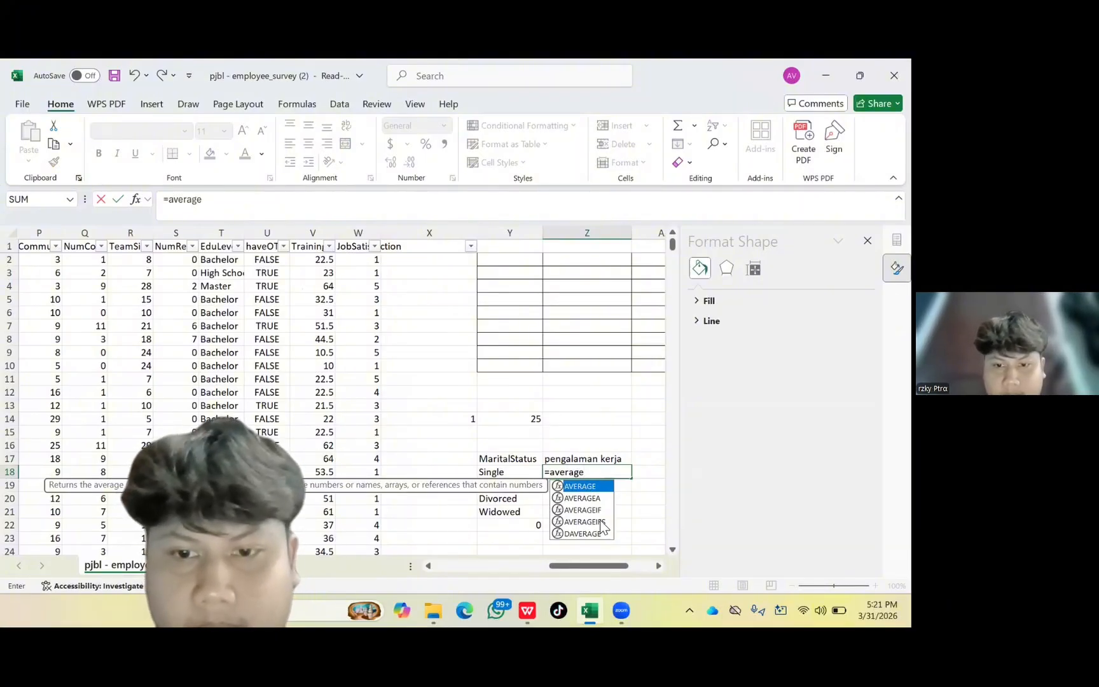
{"action": "key", "text": "Down"}
{"action": "key", "text": "Down"}
{"action": "key", "text": "Down"}
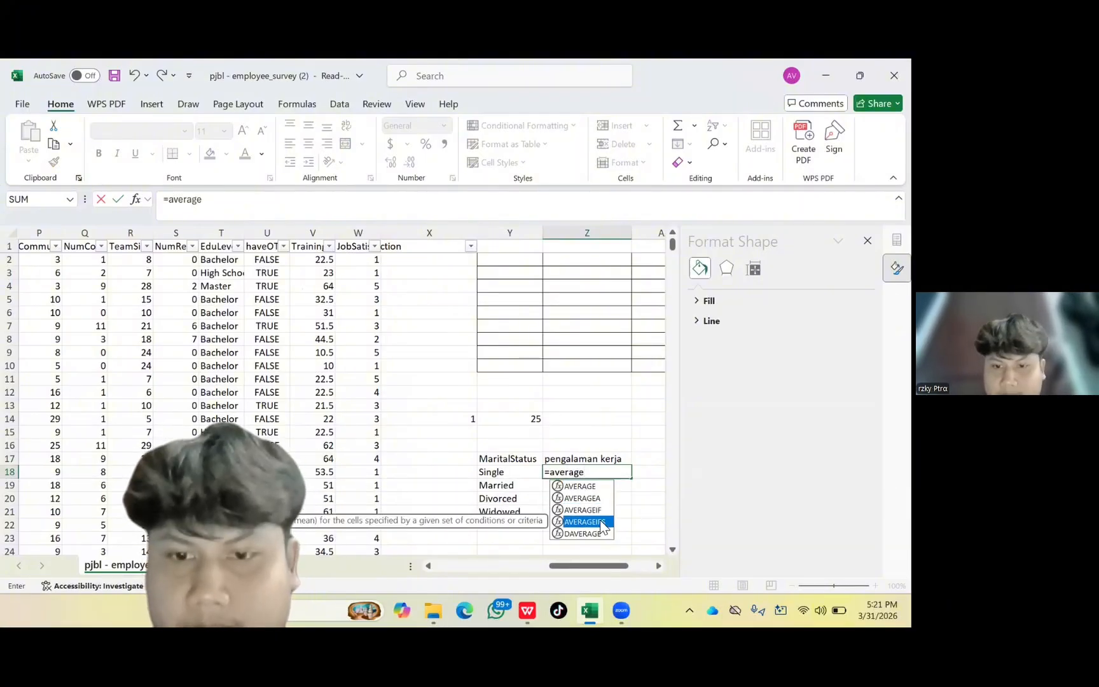
{"action": "key", "text": "Tab"}
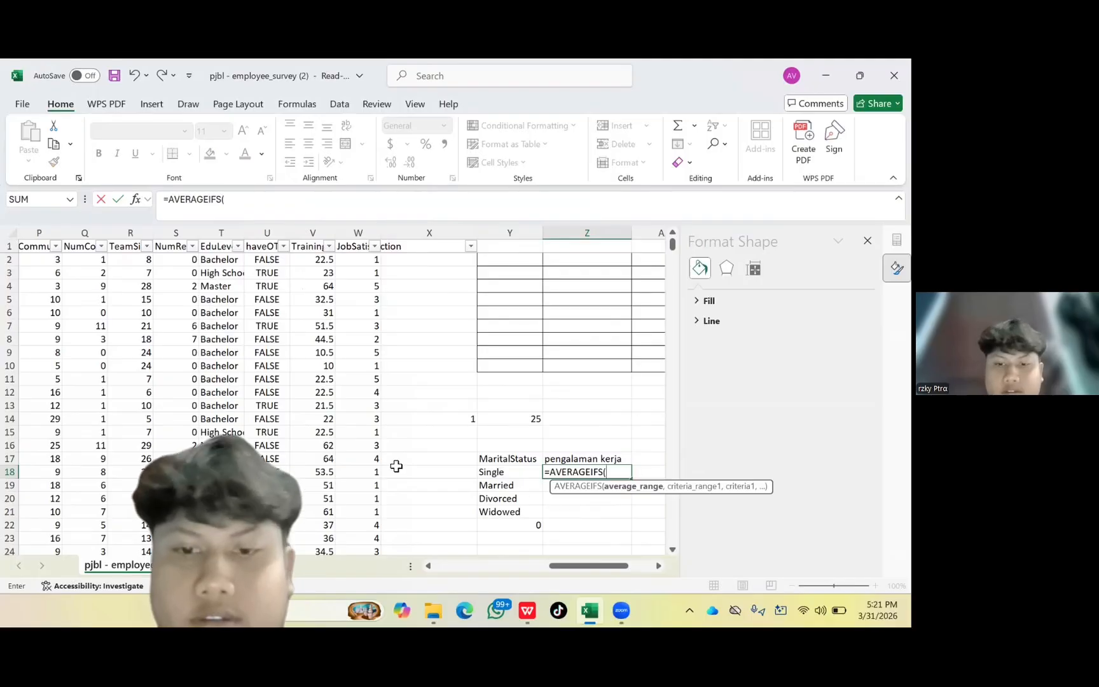
{"action": "scroll", "coordinate": [394, 466], "scroll_direction": "left", "scroll_amount": 3}
{"action": "scroll", "coordinate": [396, 467], "scroll_direction": "left", "scroll_amount": 5}
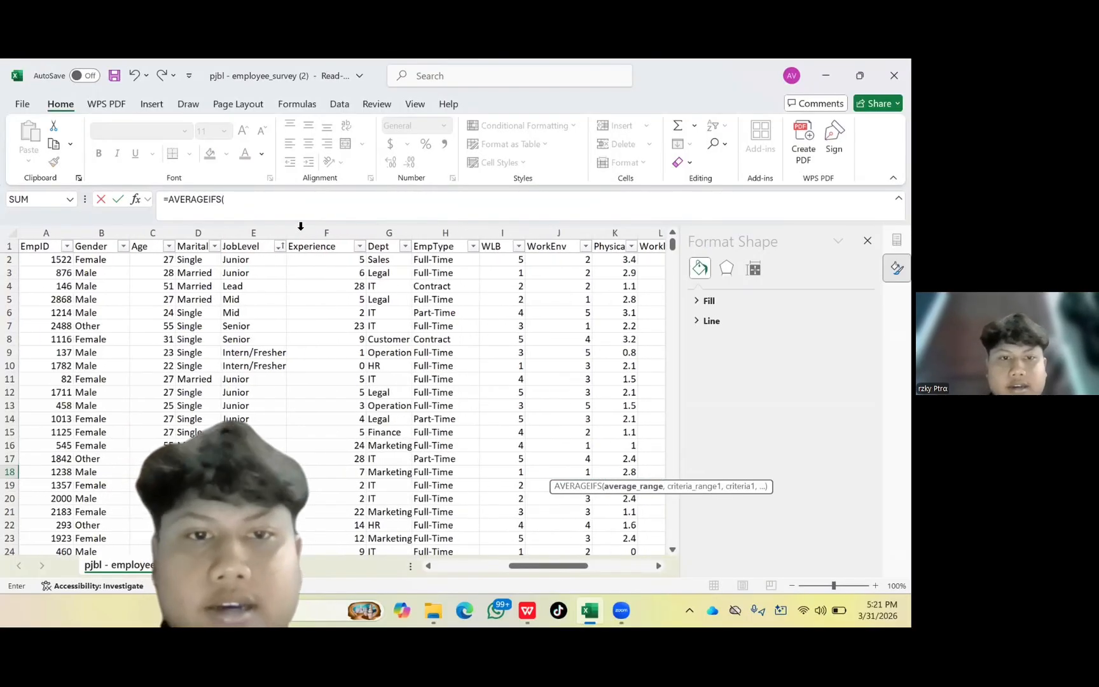
{"action": "left_click", "coordinate": [308, 230]}
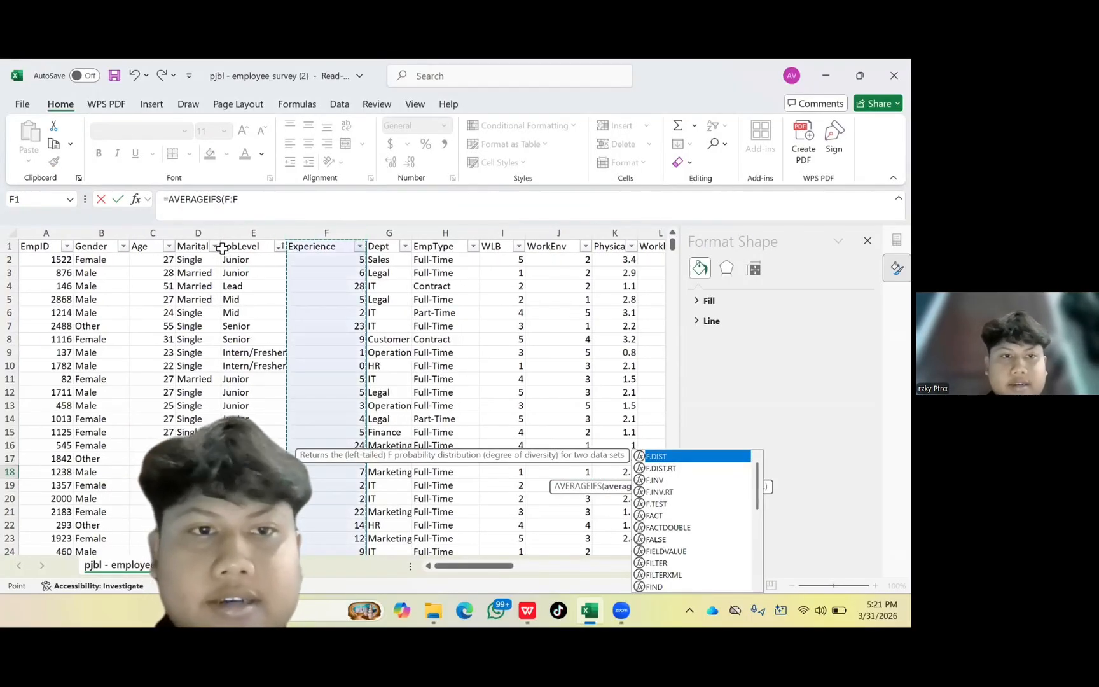
{"action": "type", "text": ","}
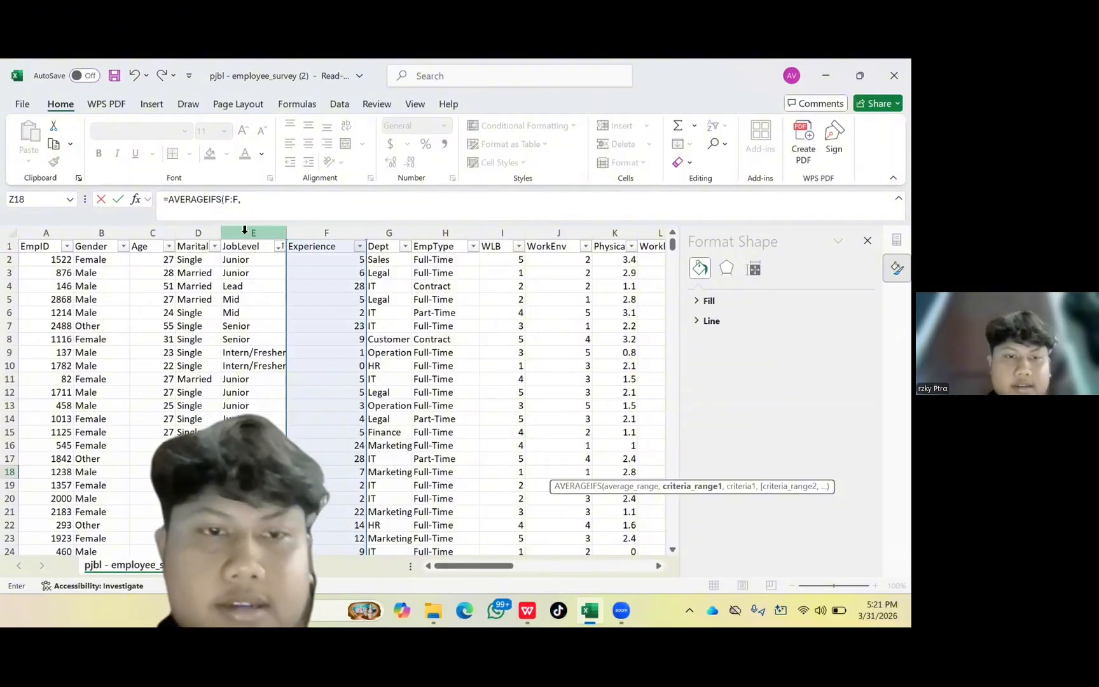
Set the marital status column D:D as the criteria range and the Single cell Y18 as the criterion, completing the AVERAGEIFS formula.
{"action": "left_click", "coordinate": [203, 233]}
{"action": "type", "text": ","}
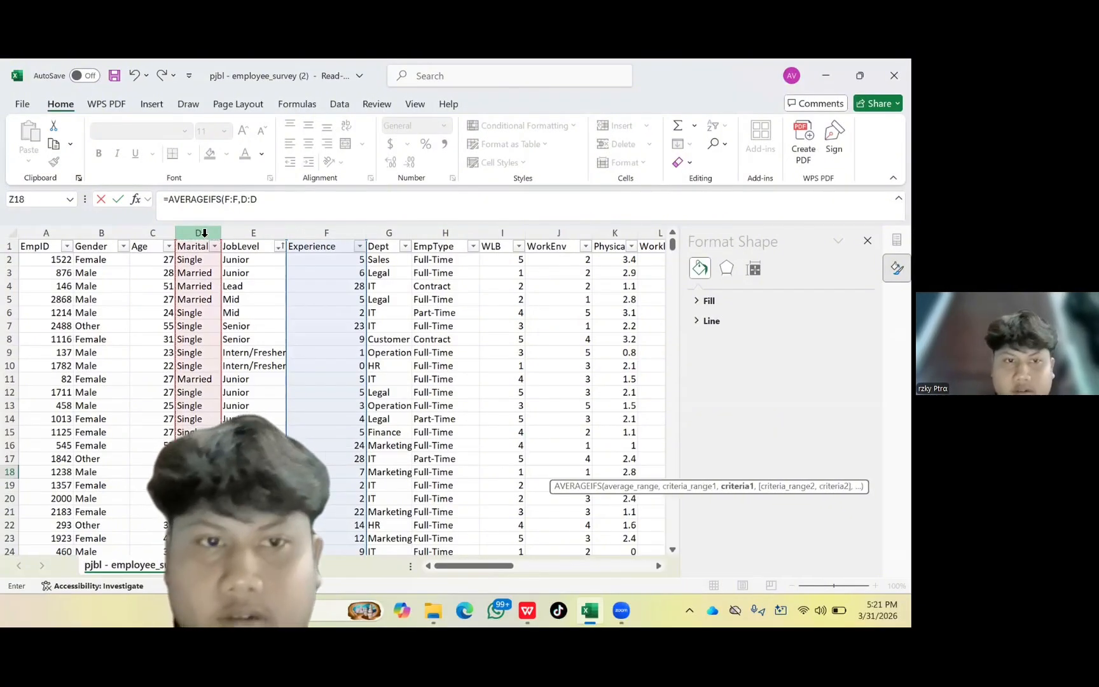
{"action": "scroll", "coordinate": [203, 233], "scroll_direction": "right", "scroll_amount": 10}
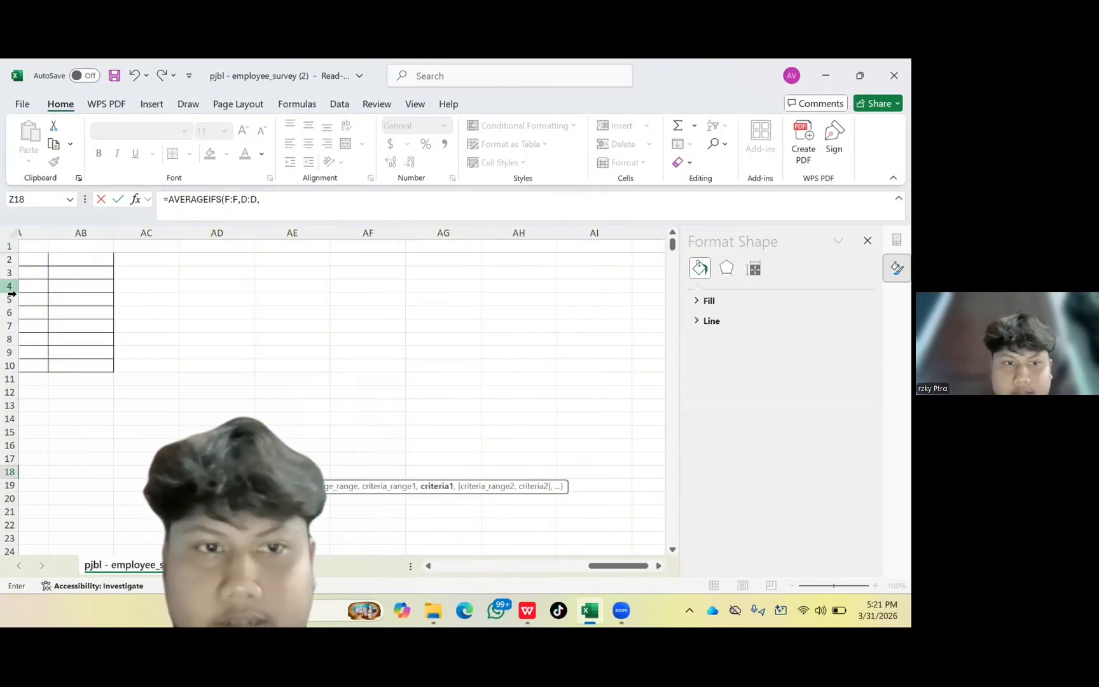
{"action": "scroll", "coordinate": [12, 298], "scroll_direction": "left", "scroll_amount": 5}
{"action": "scroll", "coordinate": [11, 297], "scroll_direction": "left", "scroll_amount": 5}
{"action": "scroll", "coordinate": [11, 297], "scroll_direction": "right", "scroll_amount": 8}
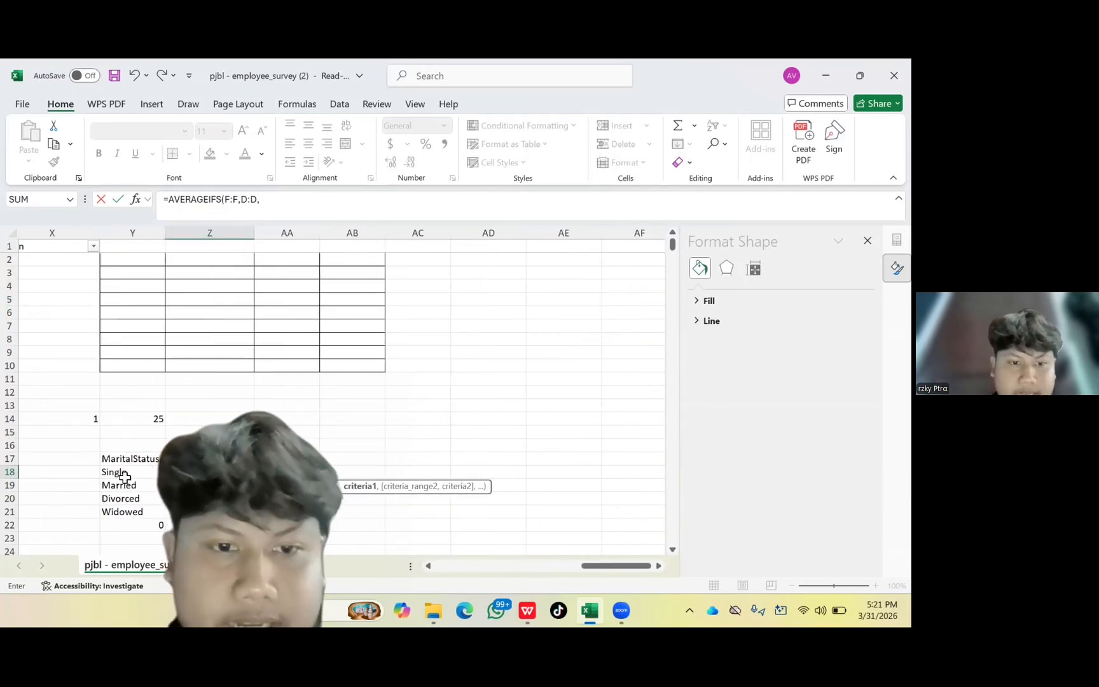
{"action": "left_click", "coordinate": [113, 471]}
{"action": "key", "text": "Return"}
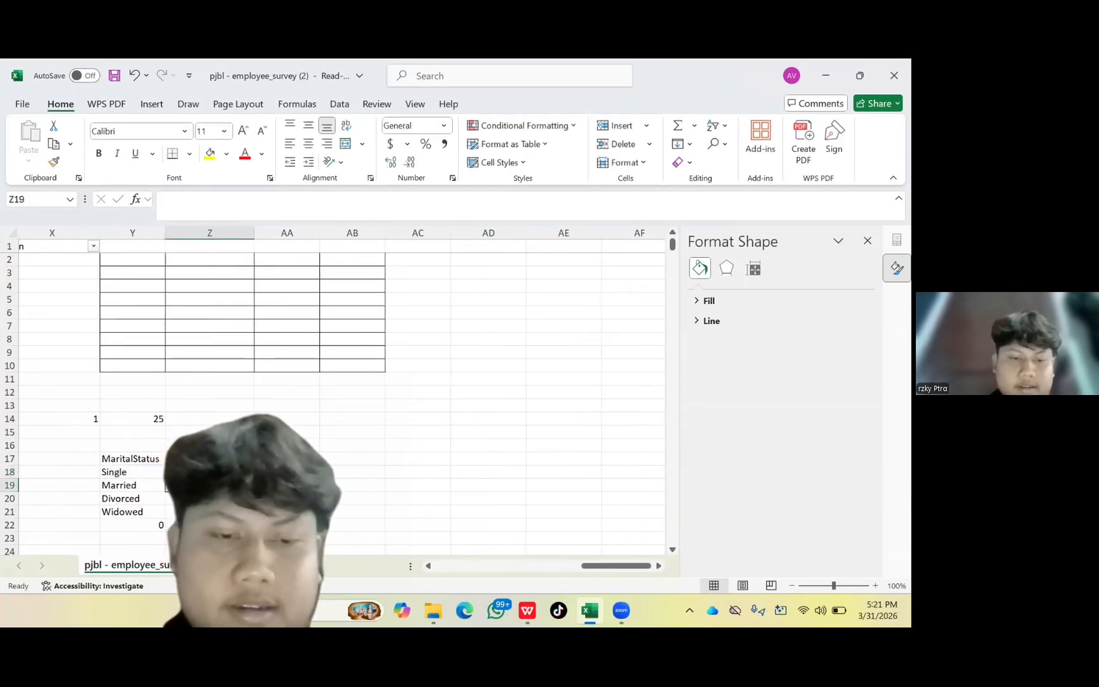
Fill the AVERAGEIFS formula from Z18 down to Z21 so it covers Married, Divorced and Widowed.
{"action": "left_click", "coordinate": [209, 472]}
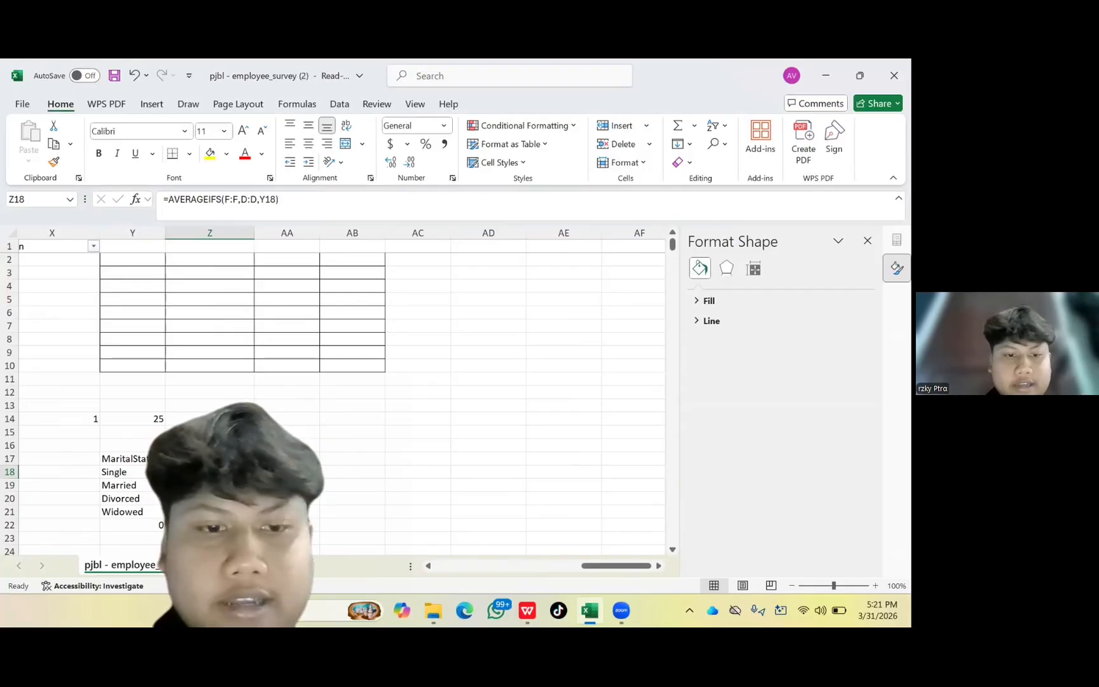
{"action": "mouse_move", "coordinate": [252, 478]}
{"action": "left_mouse_down"}
{"action": "mouse_move", "coordinate": [267, 512]}
{"action": "mouse_move", "coordinate": [252, 491]}
{"action": "left_mouse_up"}
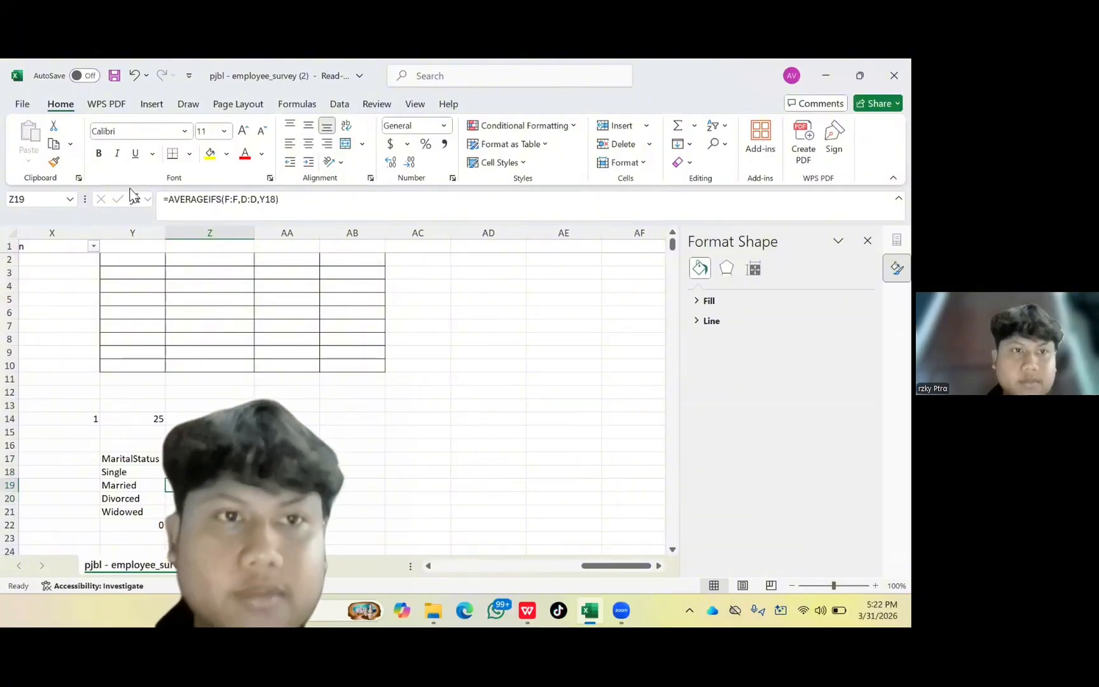
{"action": "left_click", "coordinate": [134, 75]}
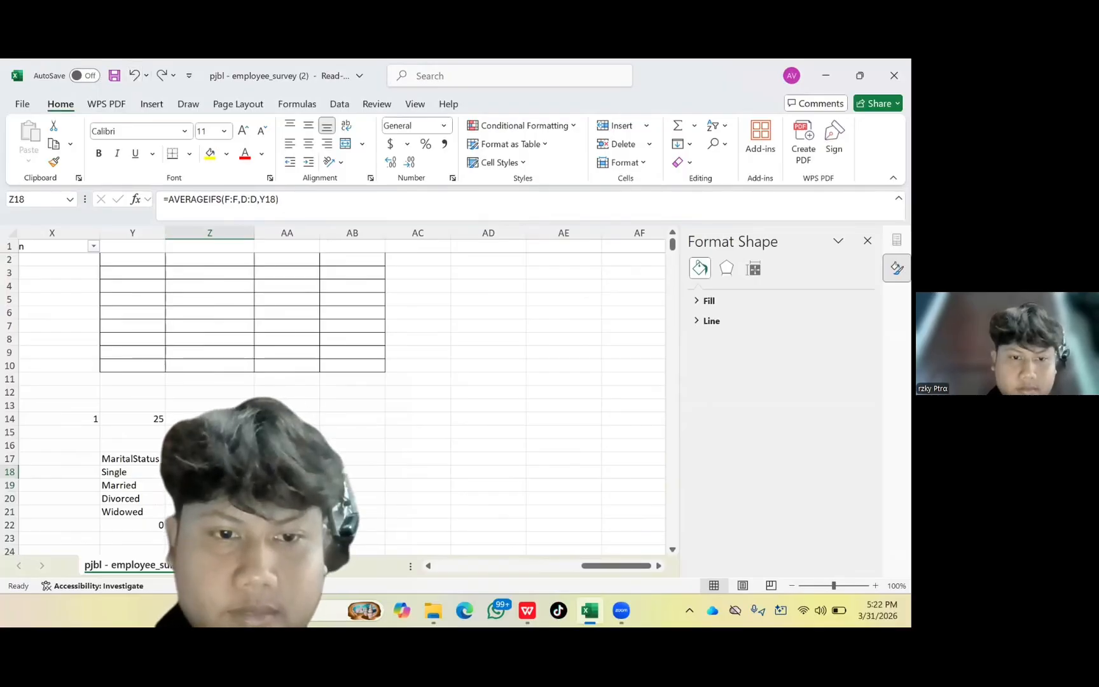
{"action": "left_click_drag", "start_coordinate": [254, 478], "coordinate": [254, 516]}
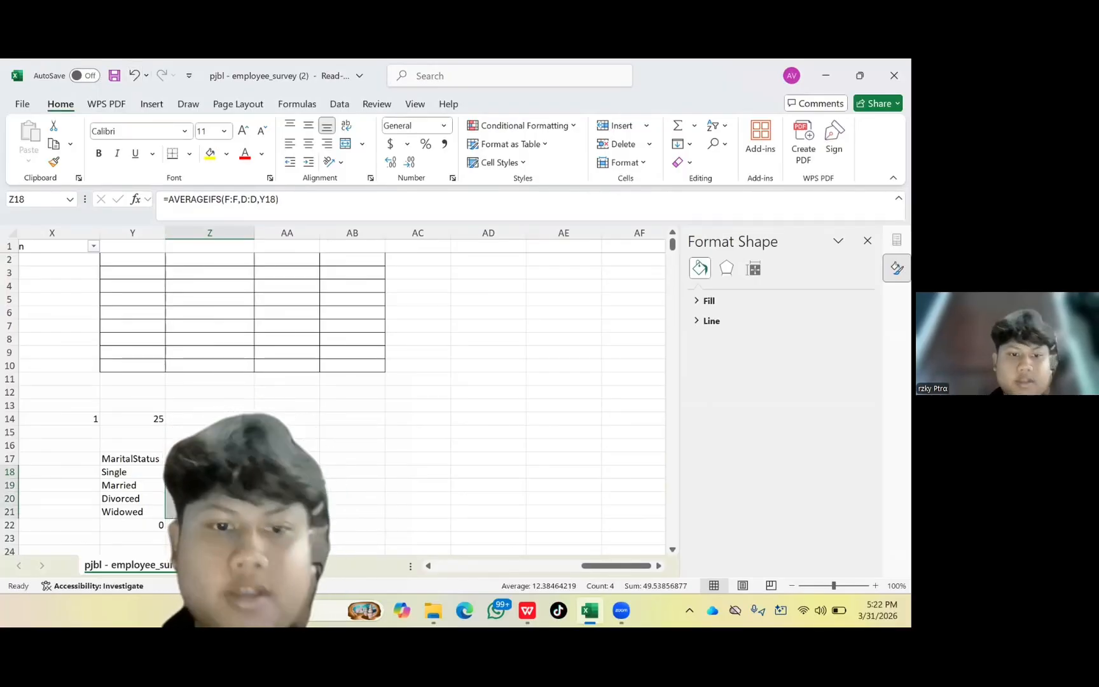
{"action": "left_click", "coordinate": [284, 485]}
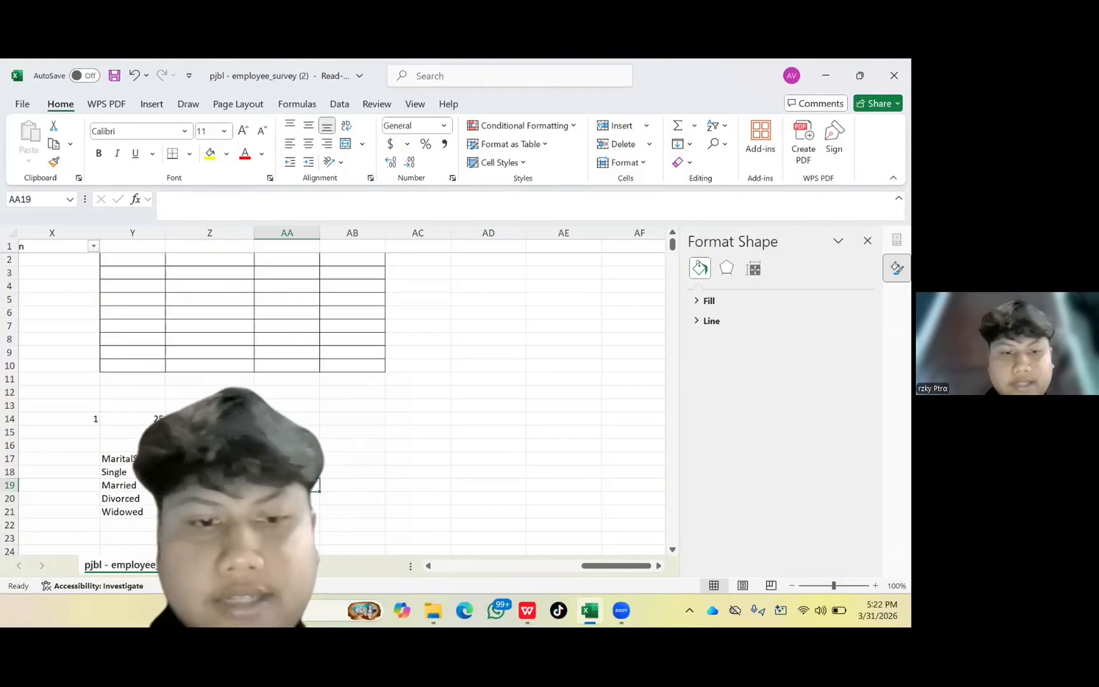
{"action": "scroll", "coordinate": [446, 460], "scroll_direction": "left", "scroll_amount": 2}
{"action": "left_click", "coordinate": [446, 460]}
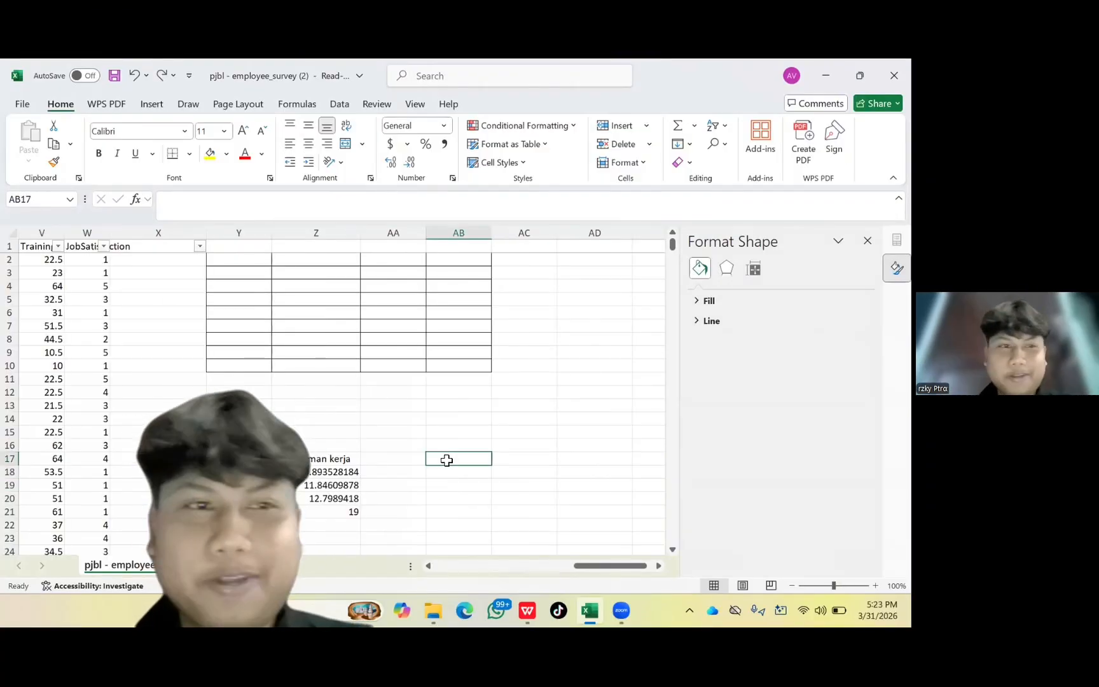
Select the whole survey sheet and start a PivotTable using columns A:W as the source range.
{"action": "left_click", "coordinate": [14, 235]}
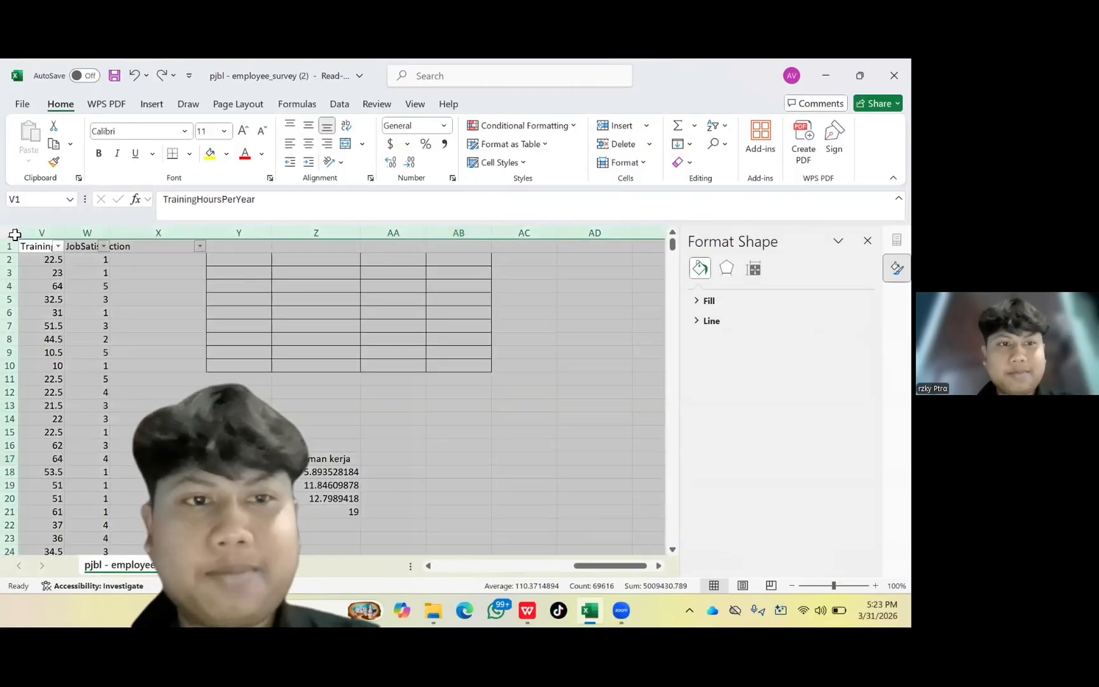
{"action": "left_click", "coordinate": [149, 104]}
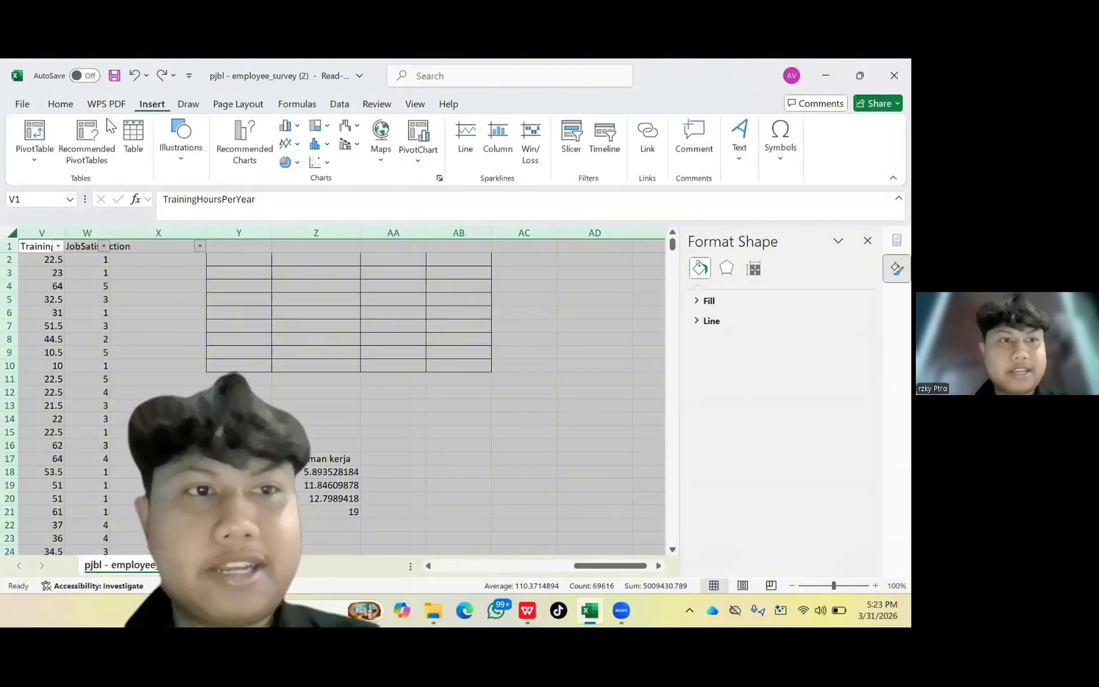
{"action": "left_click", "coordinate": [40, 135]}
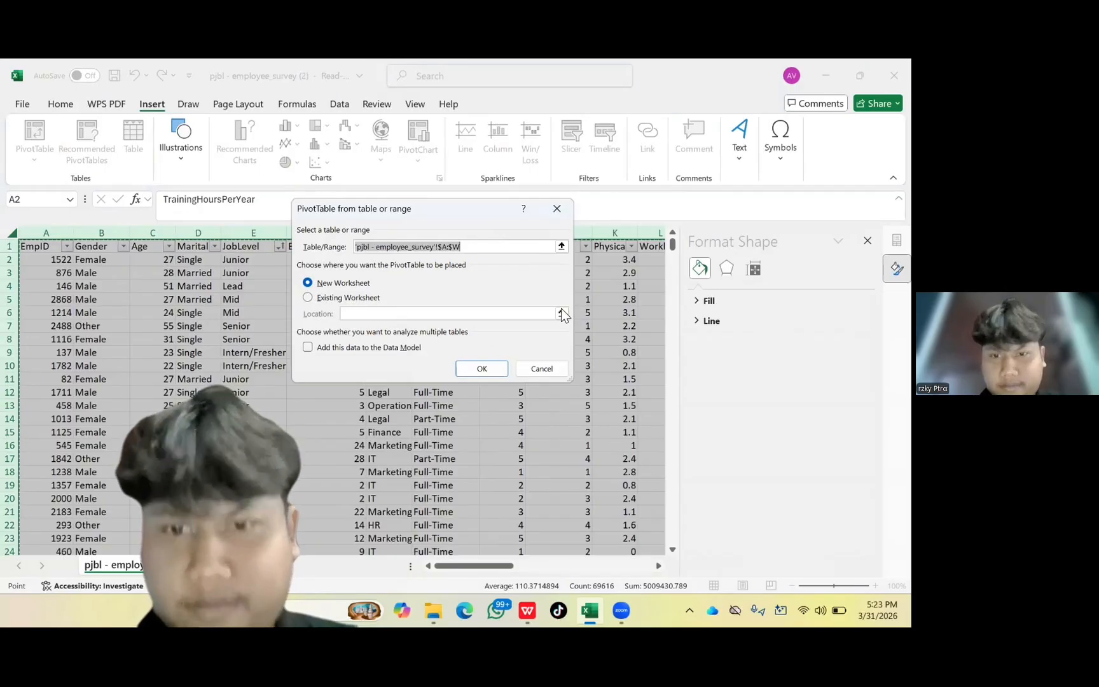
{"action": "left_click", "coordinate": [543, 247]}
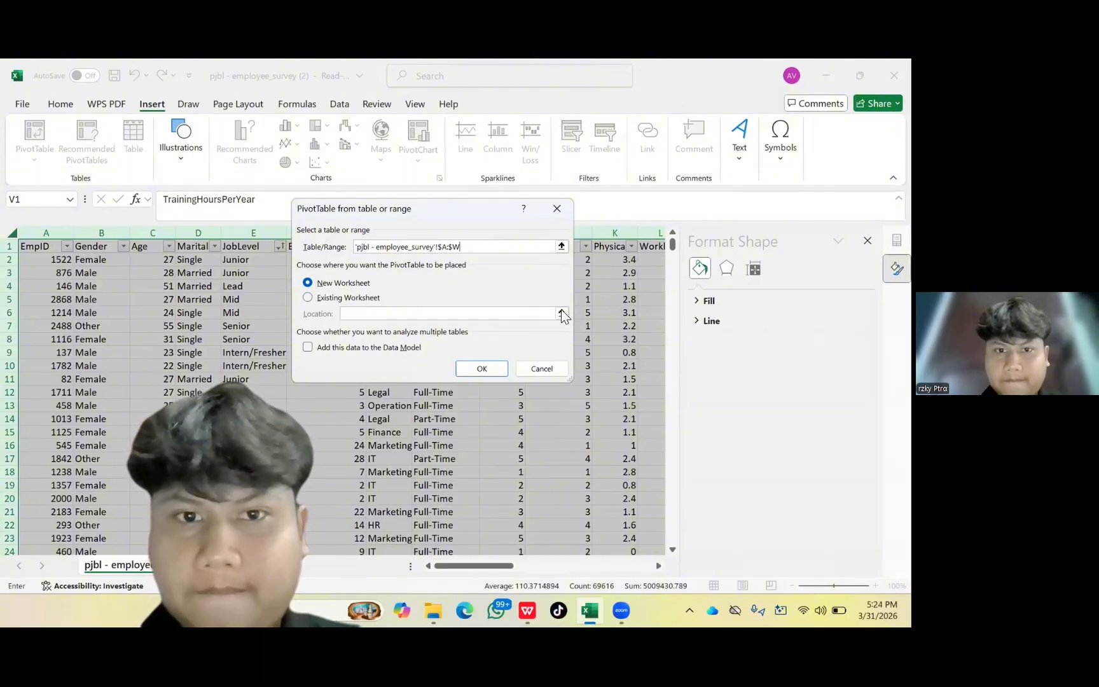
{"action": "scroll", "coordinate": [603, 435], "scroll_direction": "right", "scroll_amount": 5}
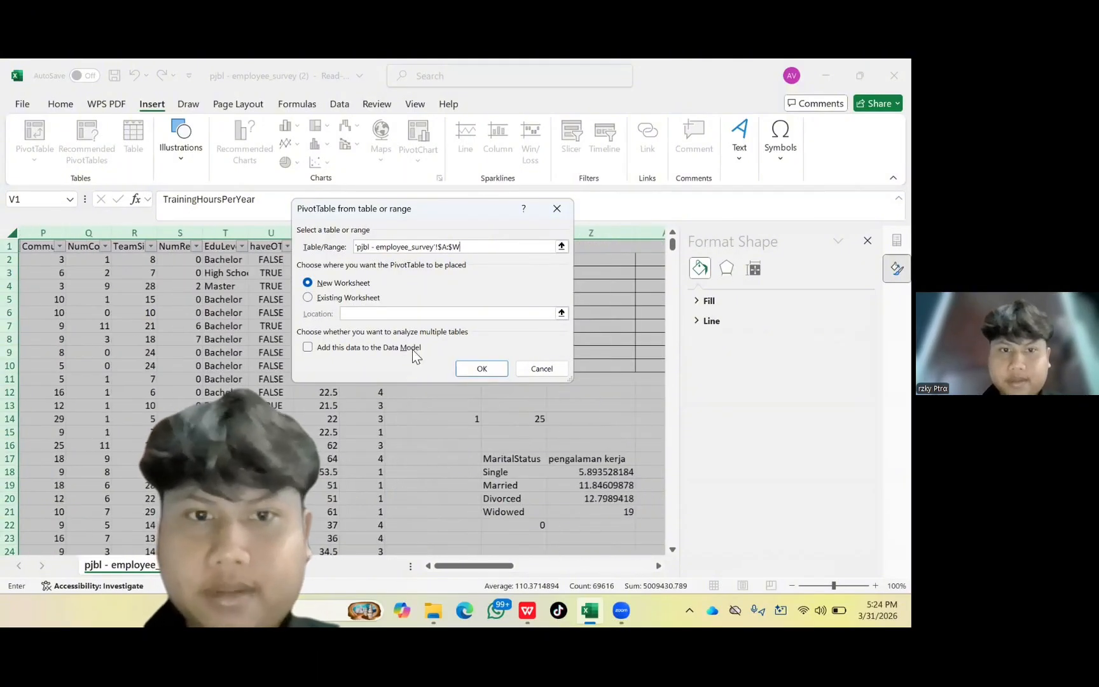
{"action": "scroll", "coordinate": [412, 349], "scroll_direction": "right", "scroll_amount": 2}
Place the PivotTable on the existing worksheet at cell AB17 and create it.
{"action": "left_click", "coordinate": [308, 297]}
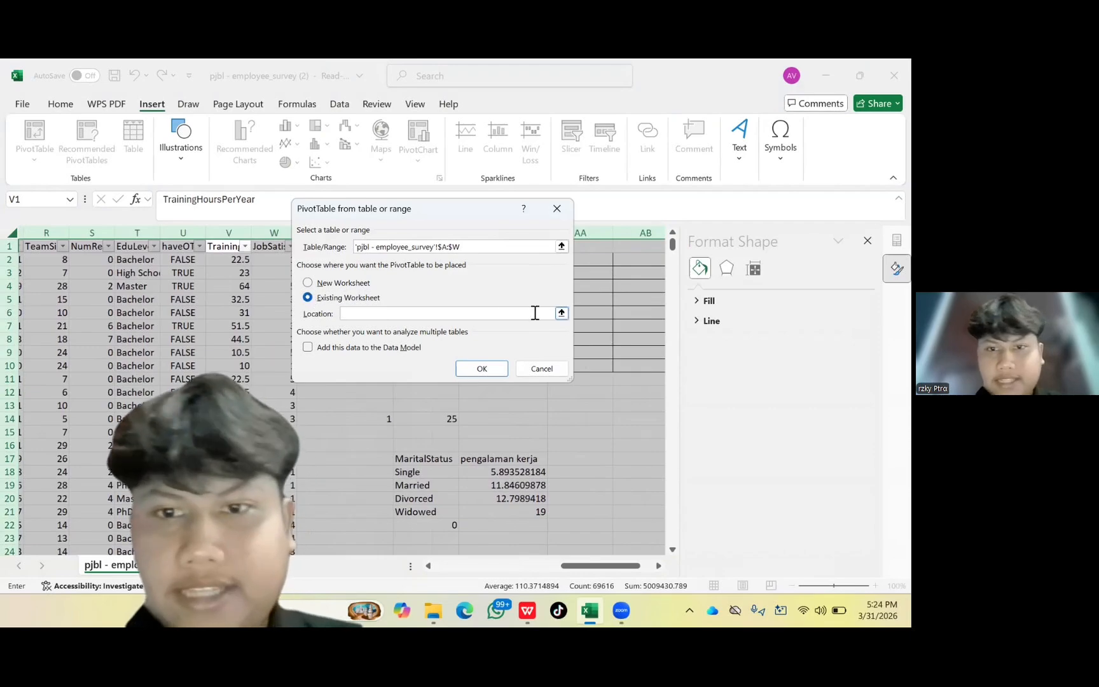
{"action": "left_click", "coordinate": [561, 314]}
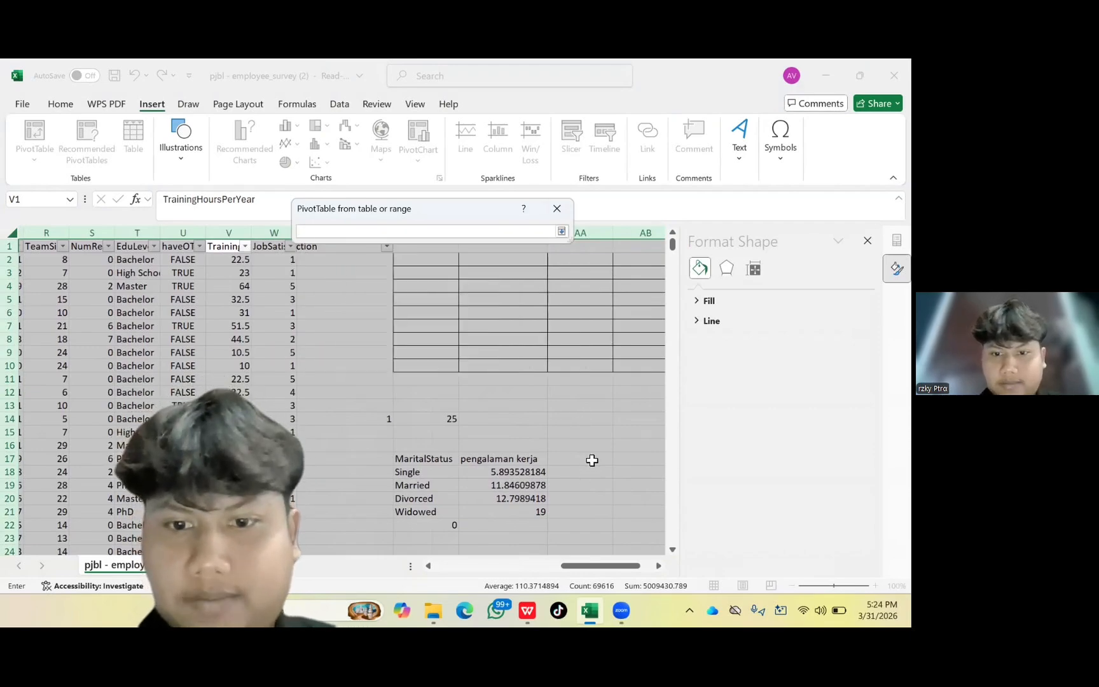
{"action": "scroll", "coordinate": [592, 457], "scroll_direction": "right", "scroll_amount": 2}
{"action": "left_click", "coordinate": [592, 458]}
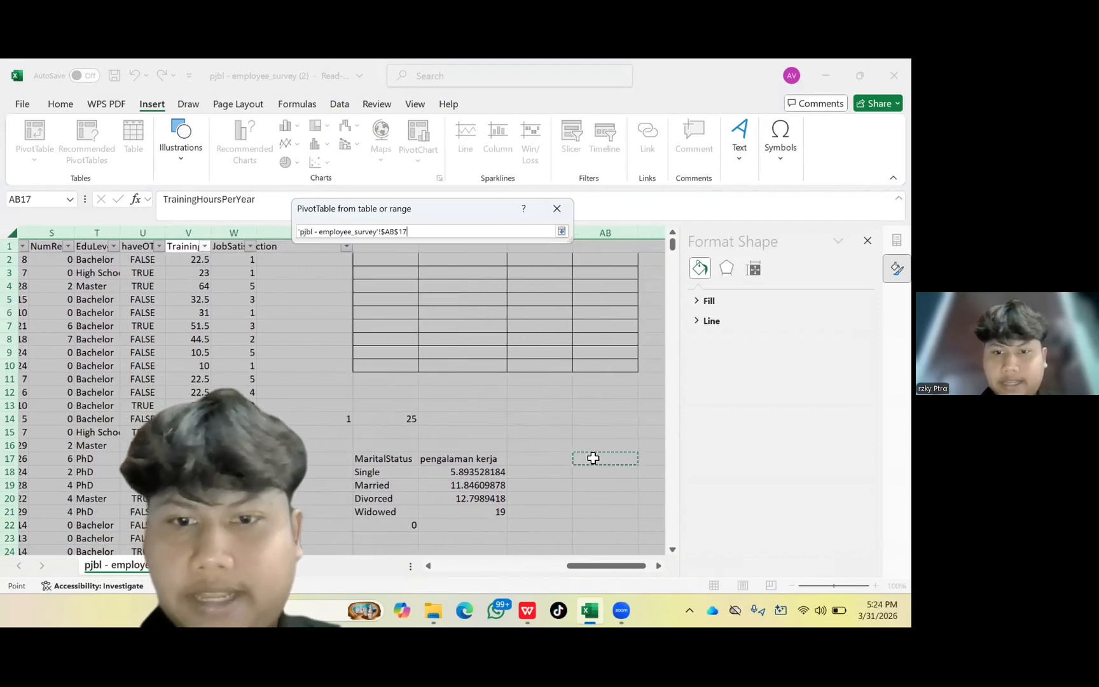
{"action": "left_click", "coordinate": [562, 232]}
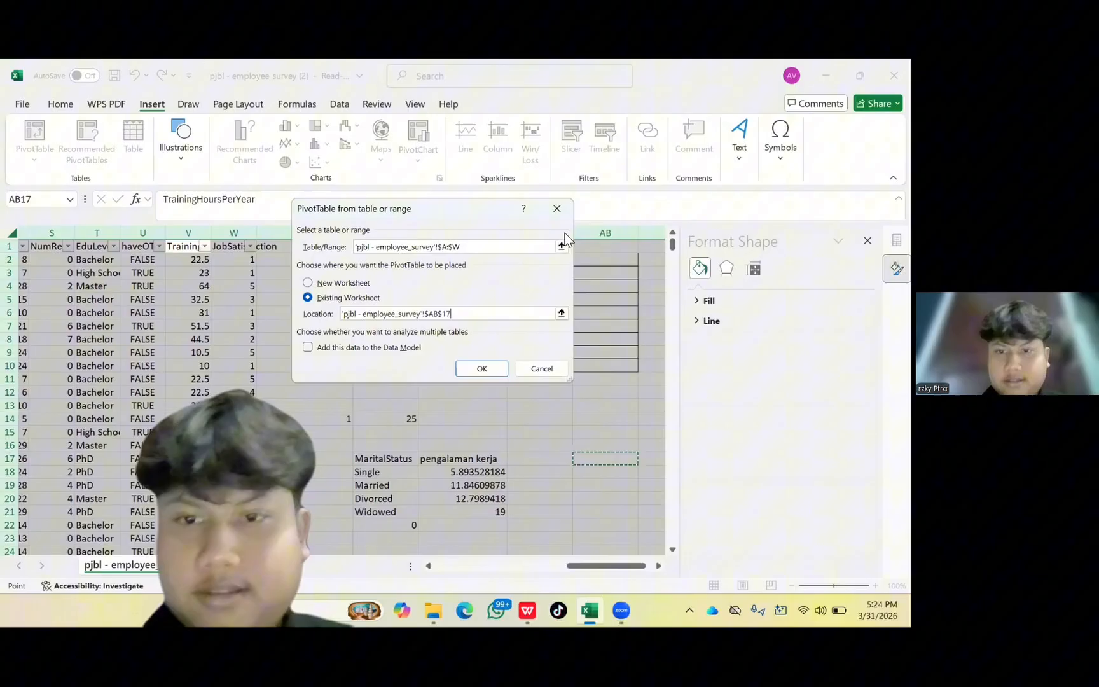
{"action": "left_click", "coordinate": [483, 361]}
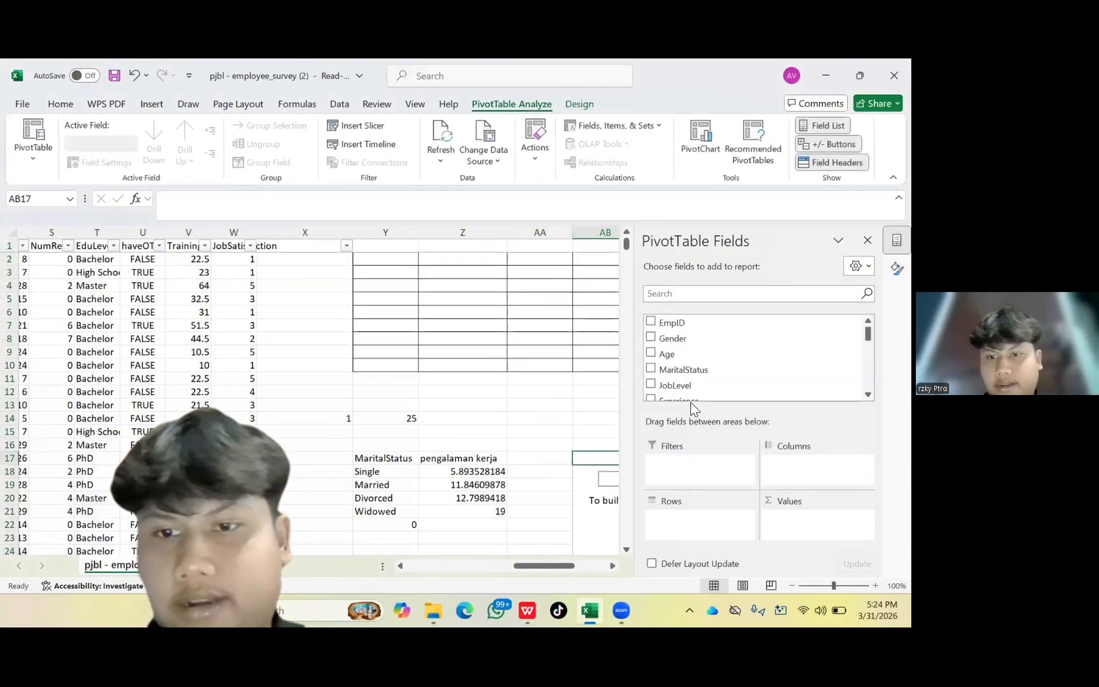
Add MaritalStatus to the PivotTable's rows and Experience to its values.
{"action": "scroll", "coordinate": [704, 377], "scroll_direction": "down", "scroll_amount": 1}
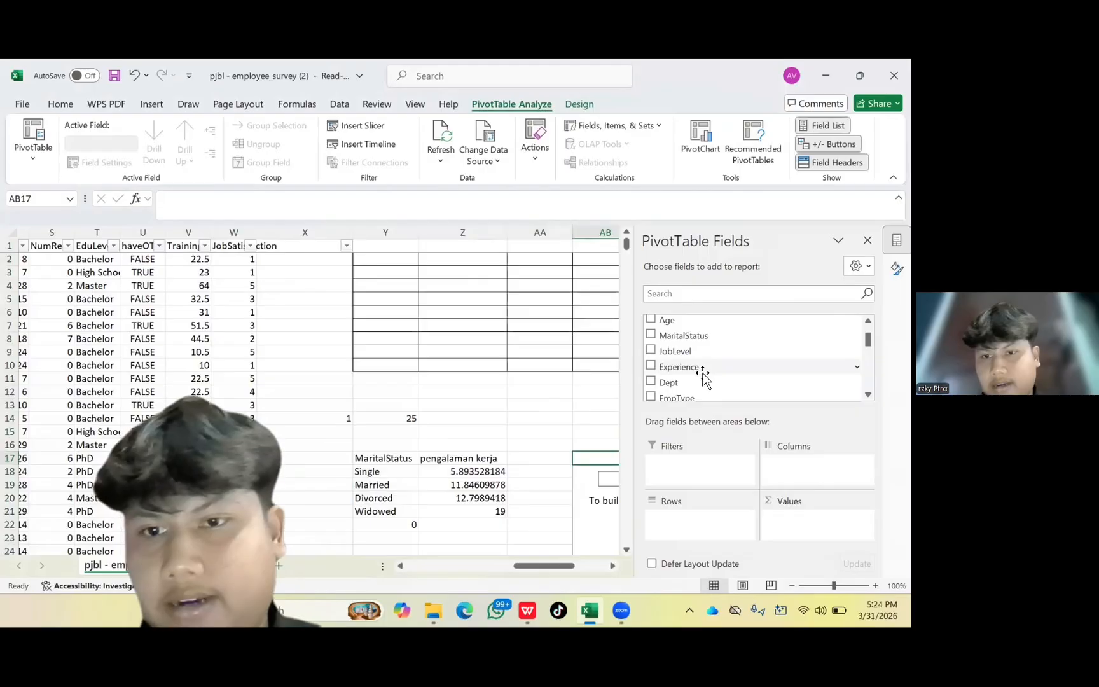
{"action": "left_click_drag", "start_coordinate": [704, 336], "coordinate": [709, 518]}
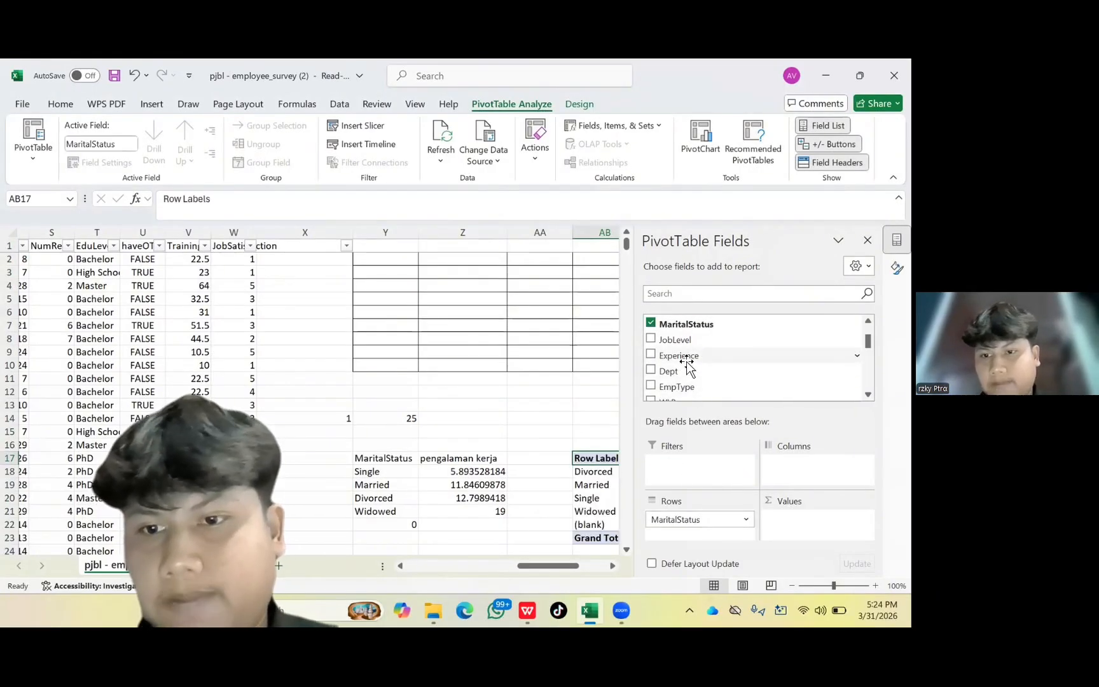
{"action": "left_click_drag", "start_coordinate": [689, 368], "coordinate": [789, 520]}
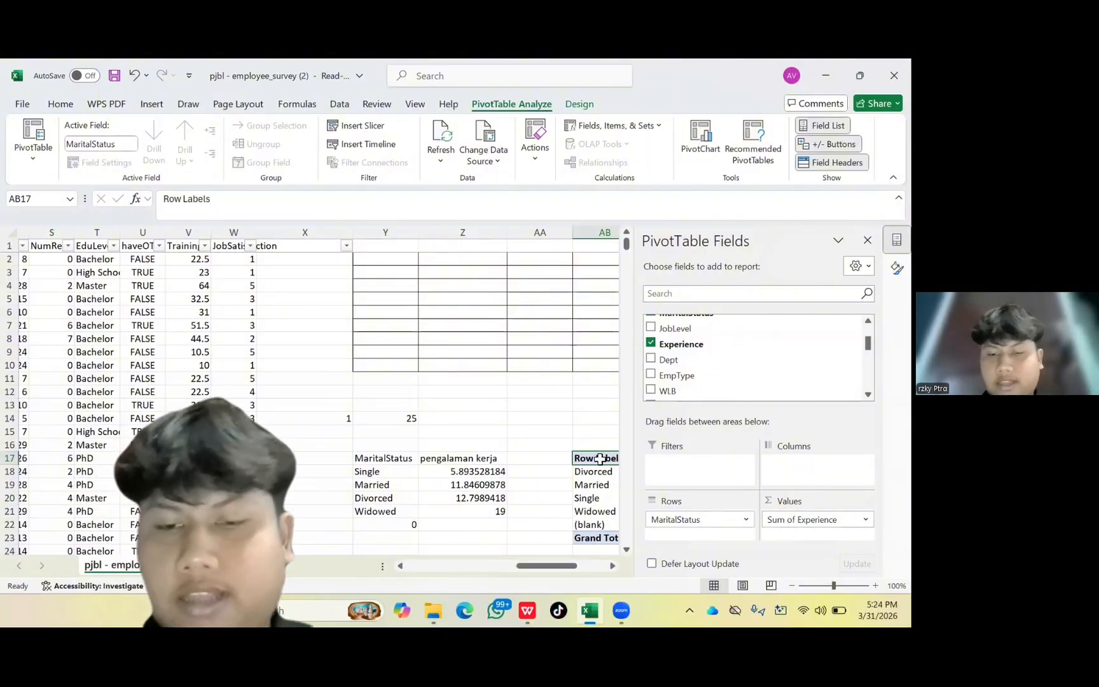
Summarize the PivotTable's Experience value field by Average and check the results for each marital status.
{"action": "left_click", "coordinate": [864, 520]}
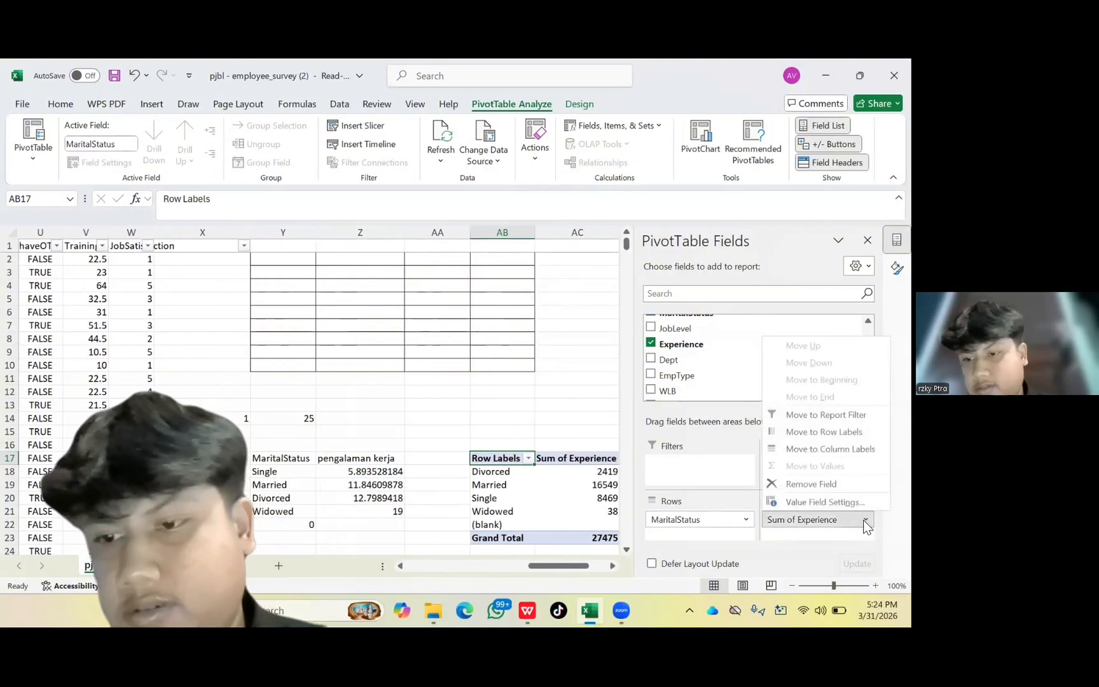
{"action": "left_click", "coordinate": [825, 502]}
{"action": "left_click", "coordinate": [344, 300]}
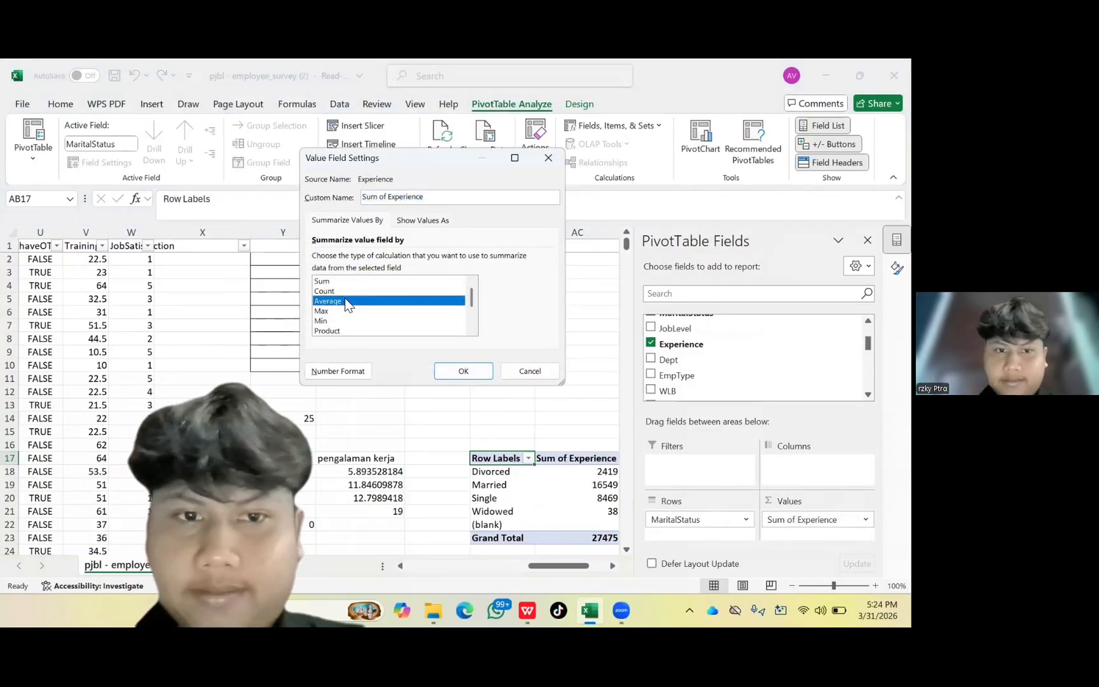
{"action": "left_click", "coordinate": [463, 371]}
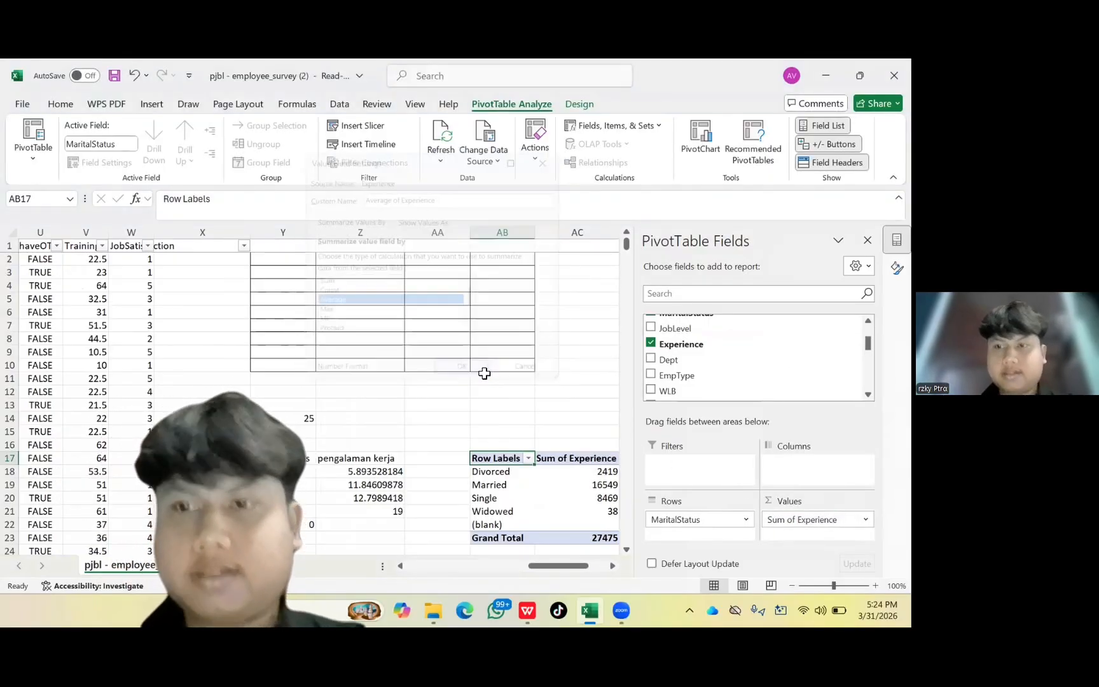
{"action": "left_click", "coordinate": [518, 436]}
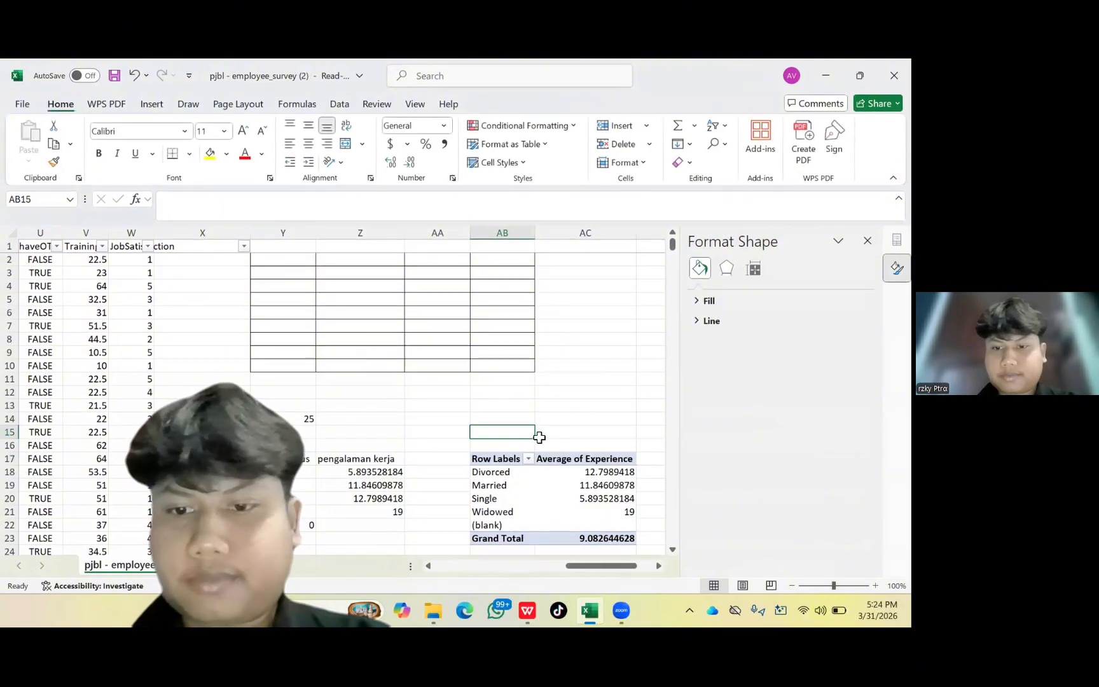
{"action": "scroll", "coordinate": [539, 437], "scroll_direction": "down", "scroll_amount": 2}
{"action": "left_click", "coordinate": [504, 413]}
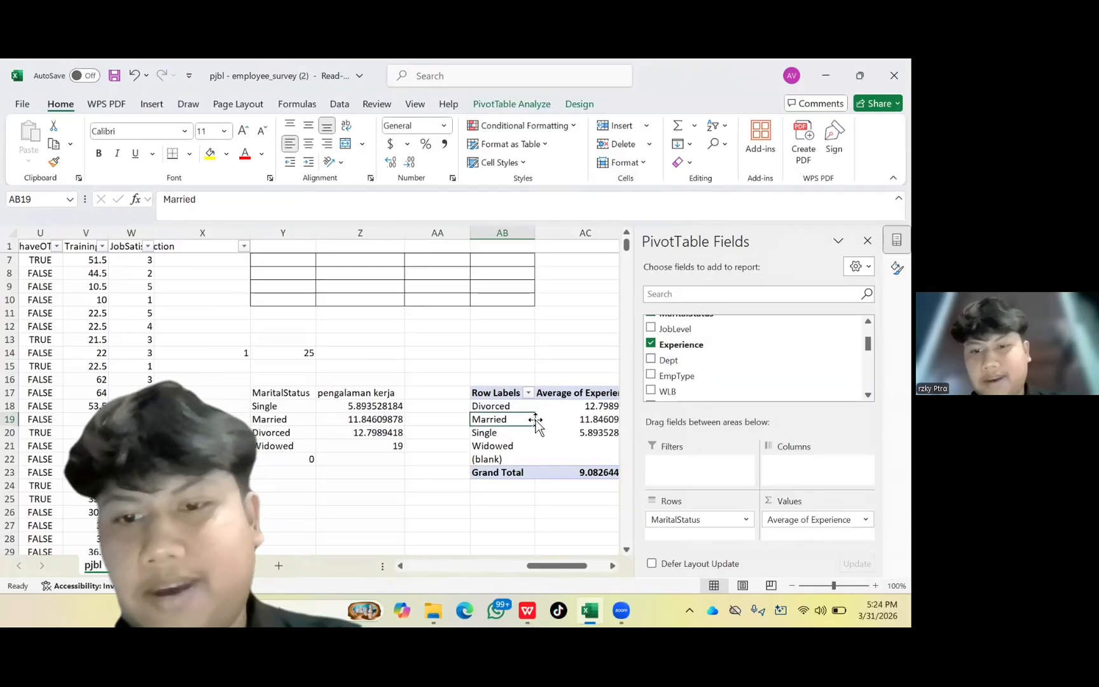
{"action": "scroll", "coordinate": [547, 458], "scroll_direction": "right", "scroll_amount": 5}
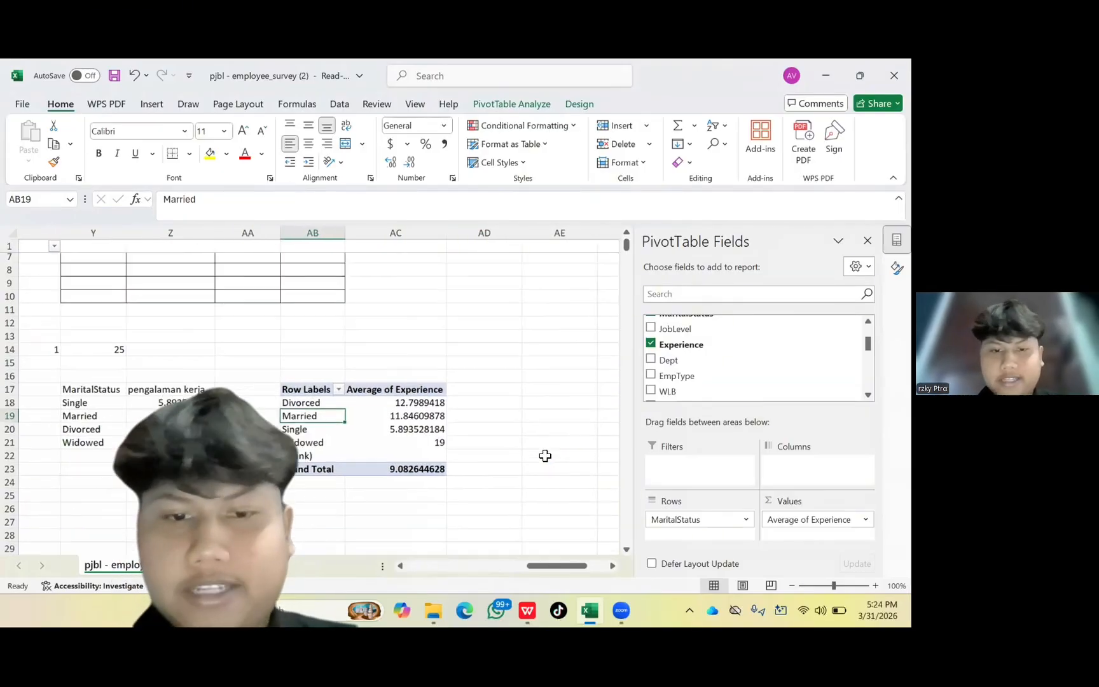
{"action": "left_click", "coordinate": [547, 454]}
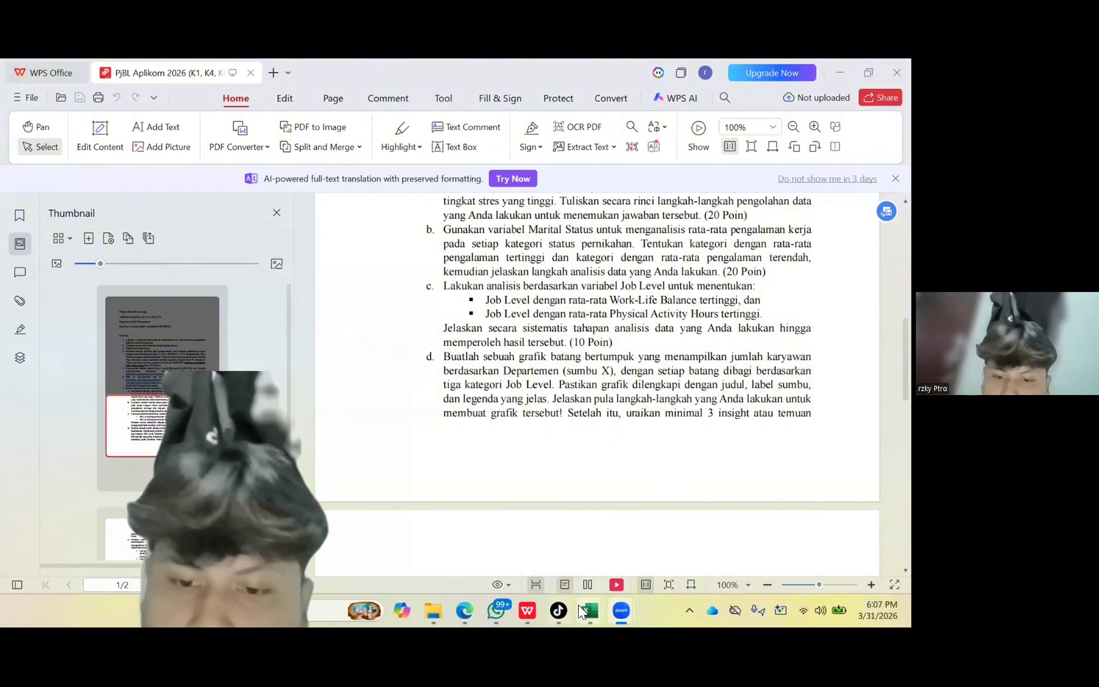
Switch from the assignment PDF to the Excel workbook and list the distinct job levels in Z24 with =UNIQUE(E:E).
{"action": "mouse_move", "coordinate": [590, 611]}
{"action": "left_click", "coordinate": [623, 563]}
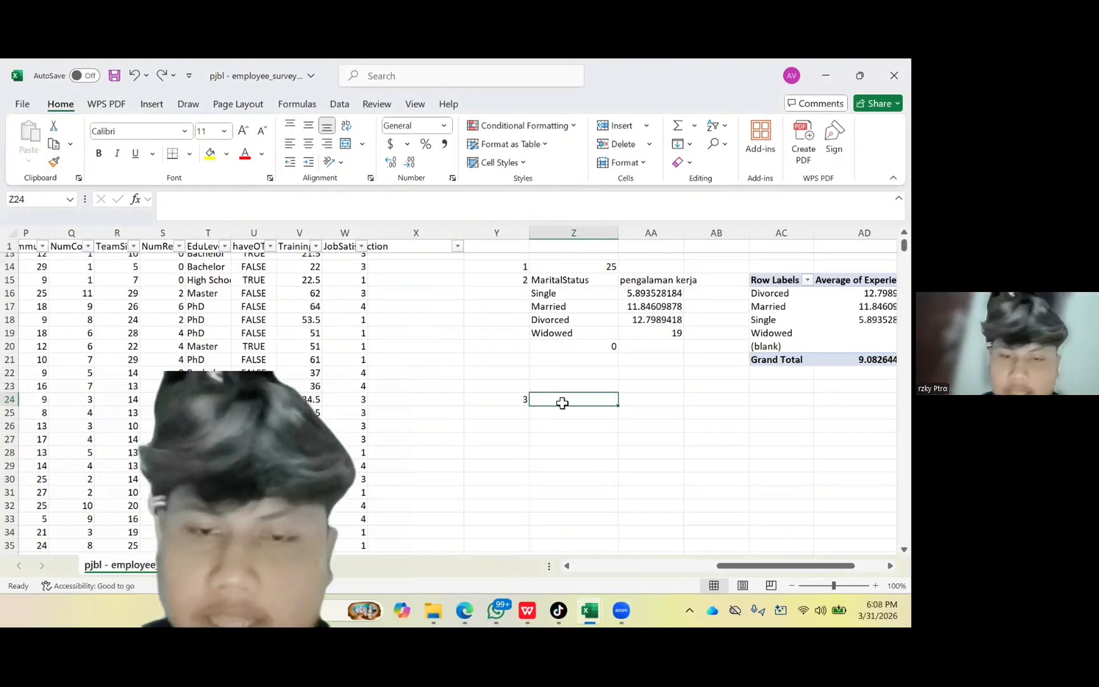
{"action": "type", "text": "="}
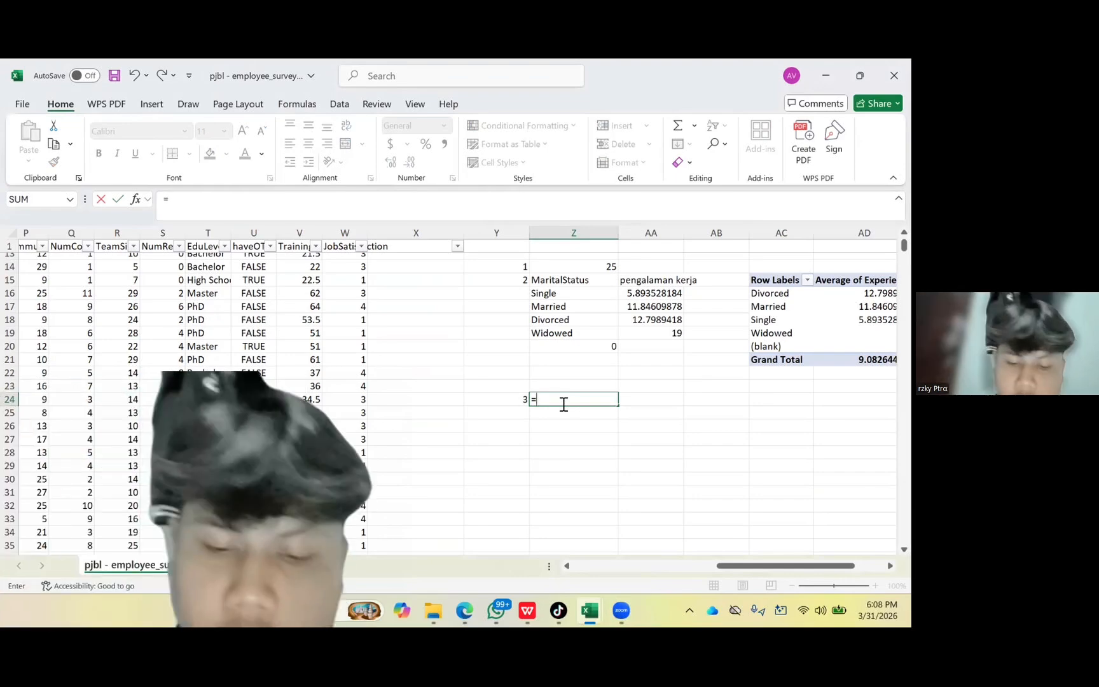
{"action": "type", "text": "UNIQ"}
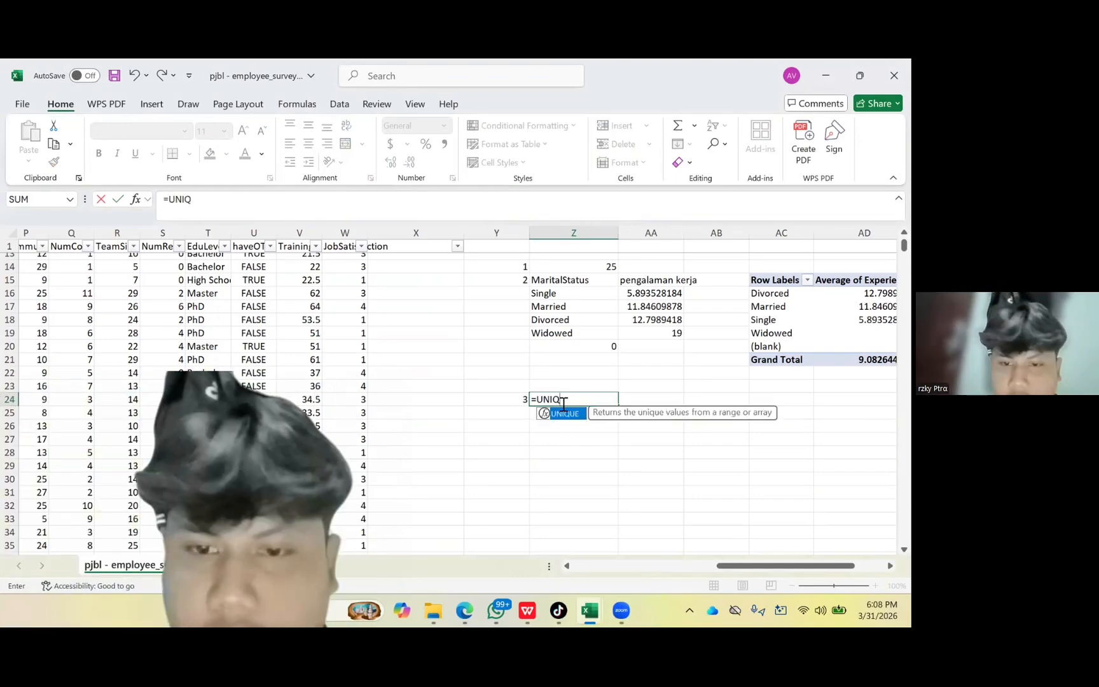
{"action": "key", "text": "Tab"}
{"action": "scroll", "coordinate": [551, 424], "scroll_direction": "left", "scroll_amount": 5}
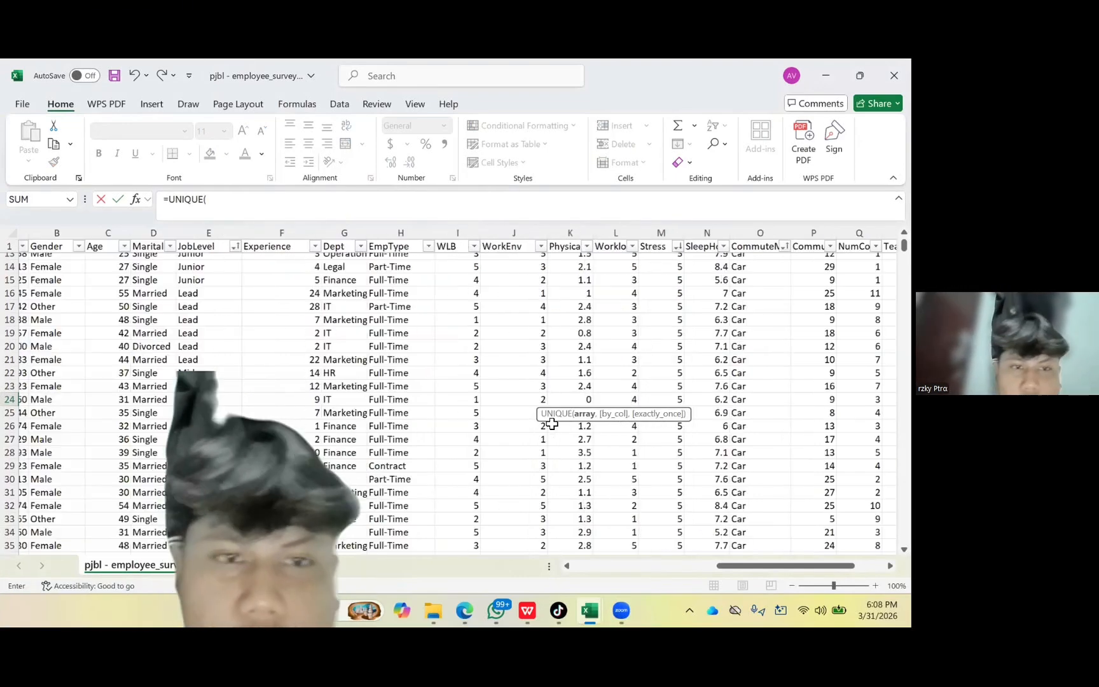
{"action": "scroll", "coordinate": [386, 361], "scroll_direction": "left", "scroll_amount": 1}
{"action": "left_click", "coordinate": [264, 232]}
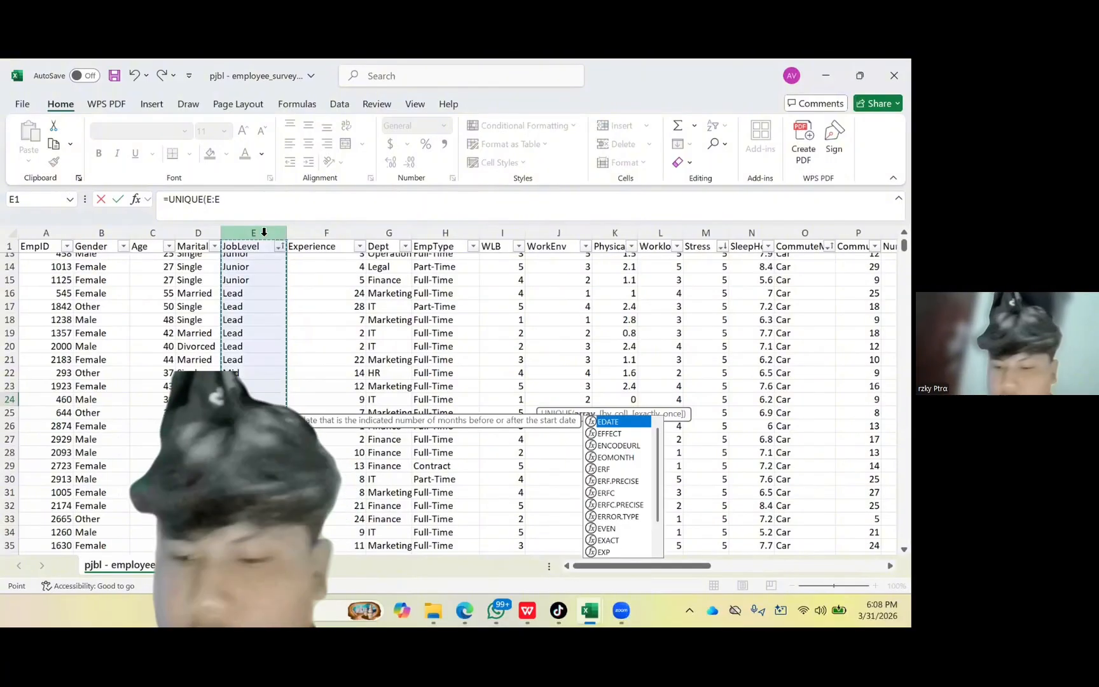
{"action": "scroll", "coordinate": [572, 419], "scroll_direction": "right", "scroll_amount": 5}
{"action": "key", "text": "Return"}
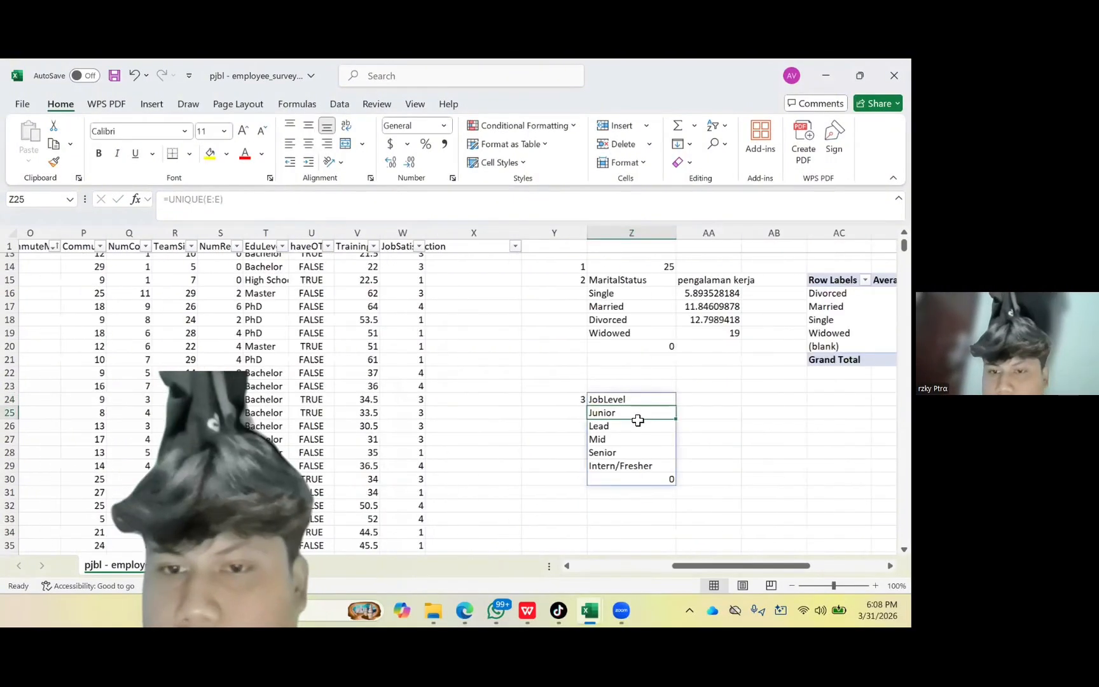
Enter the header "WLB" in AA24 beside the JobLevel header.
{"action": "left_click", "coordinate": [695, 400]}
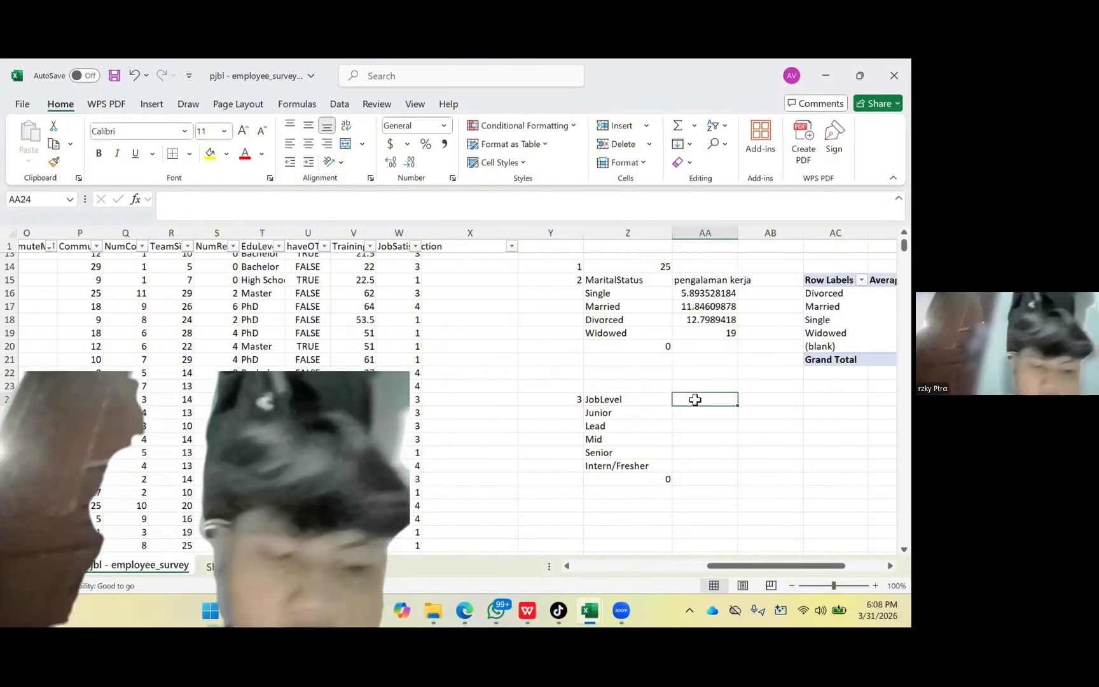
{"action": "type", "text": "QW"}
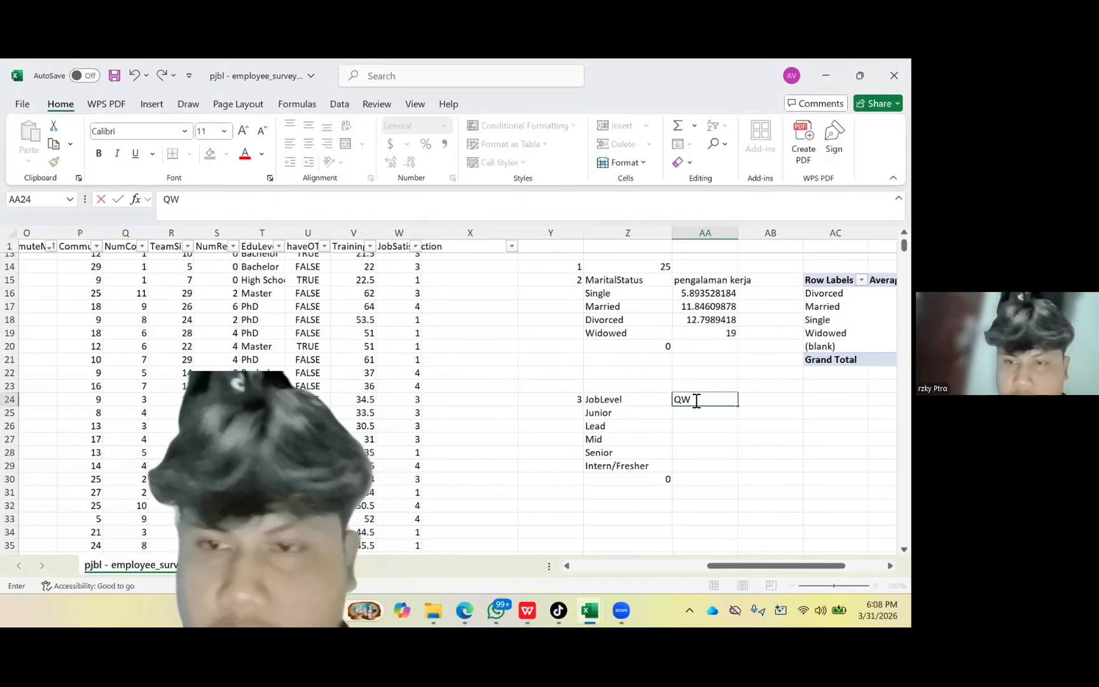
{"action": "key", "text": "BackSpace"}
{"action": "key", "text": "BackSpace"}
{"action": "type", "text": "WLB"}
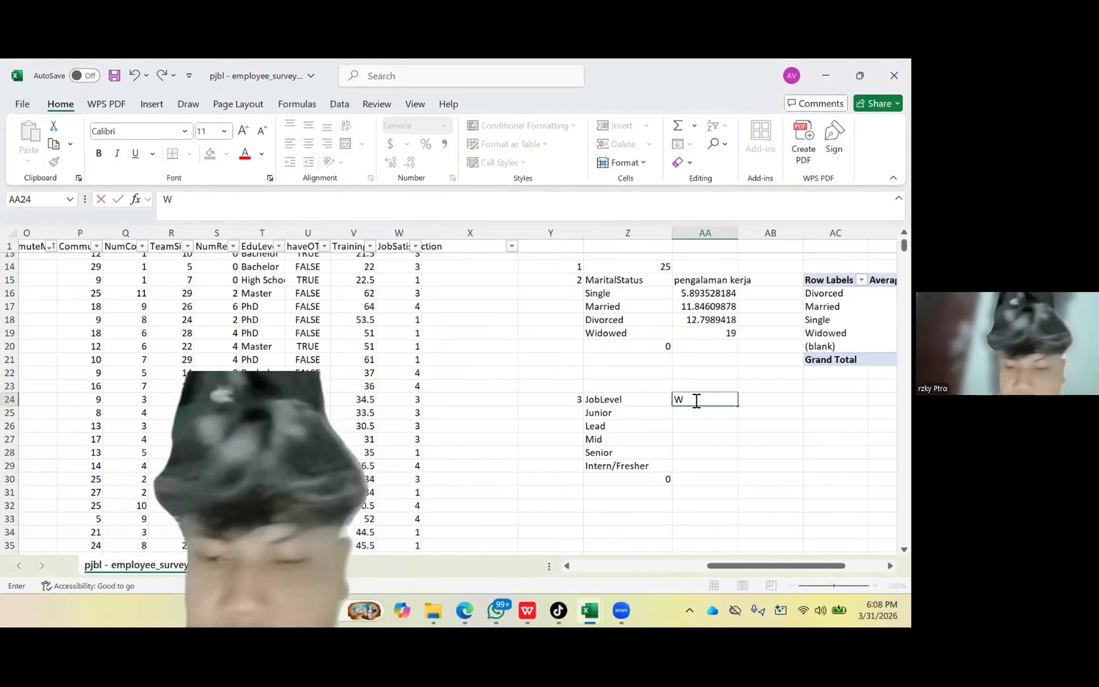
{"action": "left_click", "coordinate": [778, 400]}
Check the PhysicalActivityHours column name in the data, and enter the header "PHYSICAL ACTIVITY HOURS" in AB24 beside WLB.
{"action": "scroll", "coordinate": [445, 369], "scroll_direction": "left", "scroll_amount": 5}
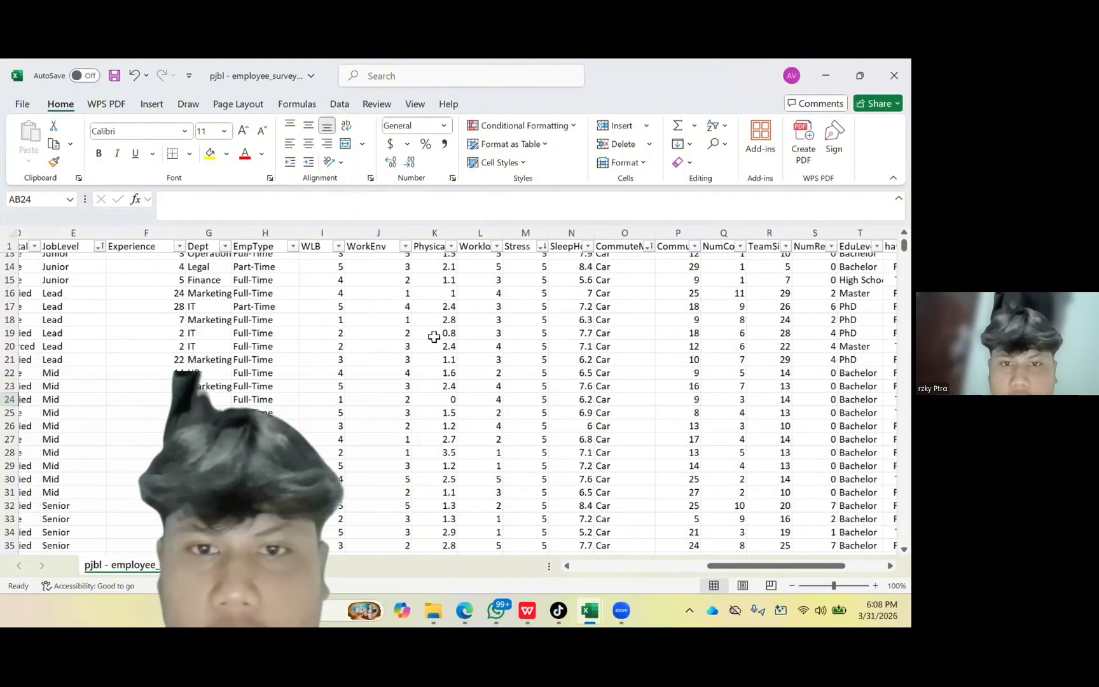
{"action": "left_click", "coordinate": [435, 247]}
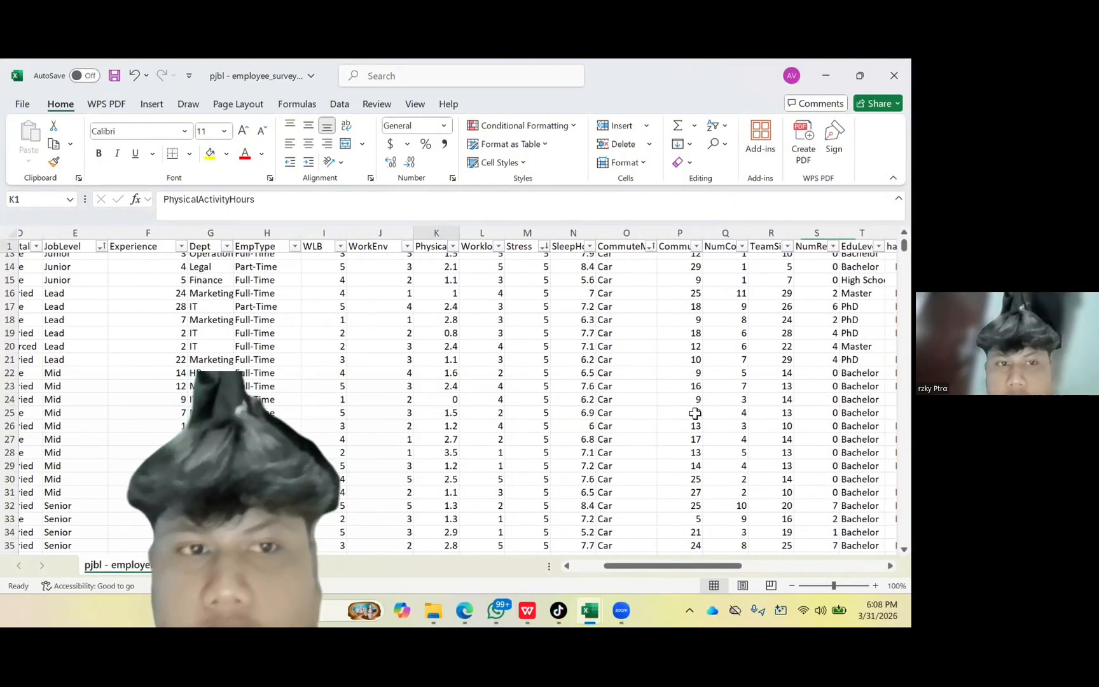
{"action": "scroll", "coordinate": [695, 413], "scroll_direction": "right", "scroll_amount": 1}
{"action": "scroll", "coordinate": [695, 413], "scroll_direction": "right", "scroll_amount": 5}
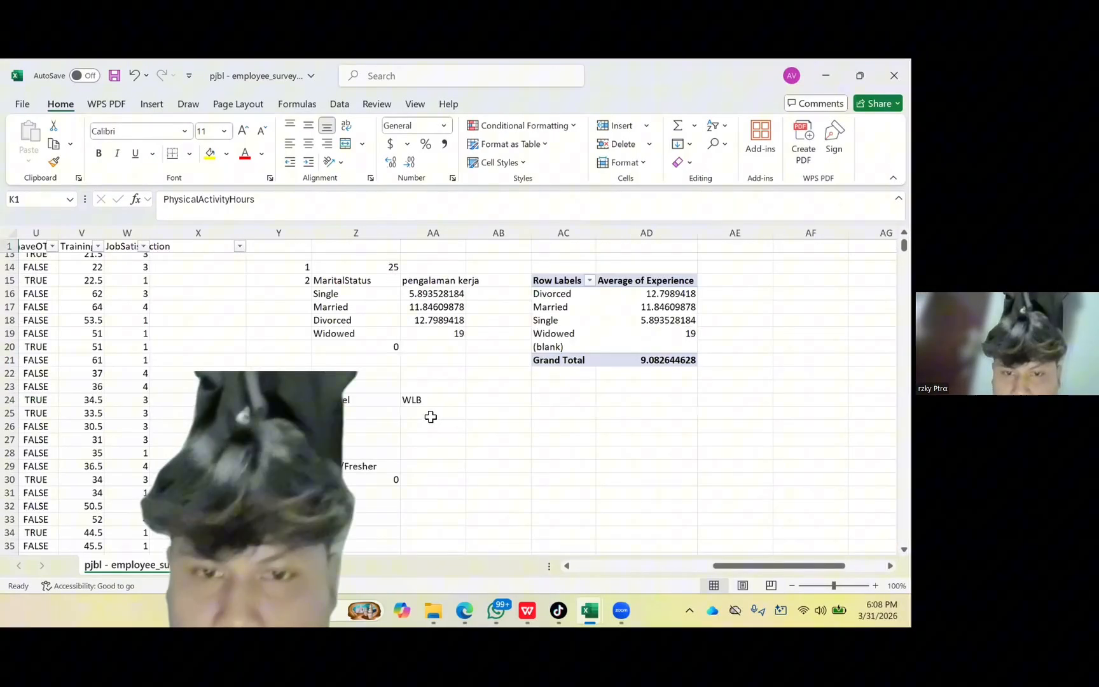
{"action": "left_click", "coordinate": [483, 404]}
{"action": "type", "text": "PHY"}
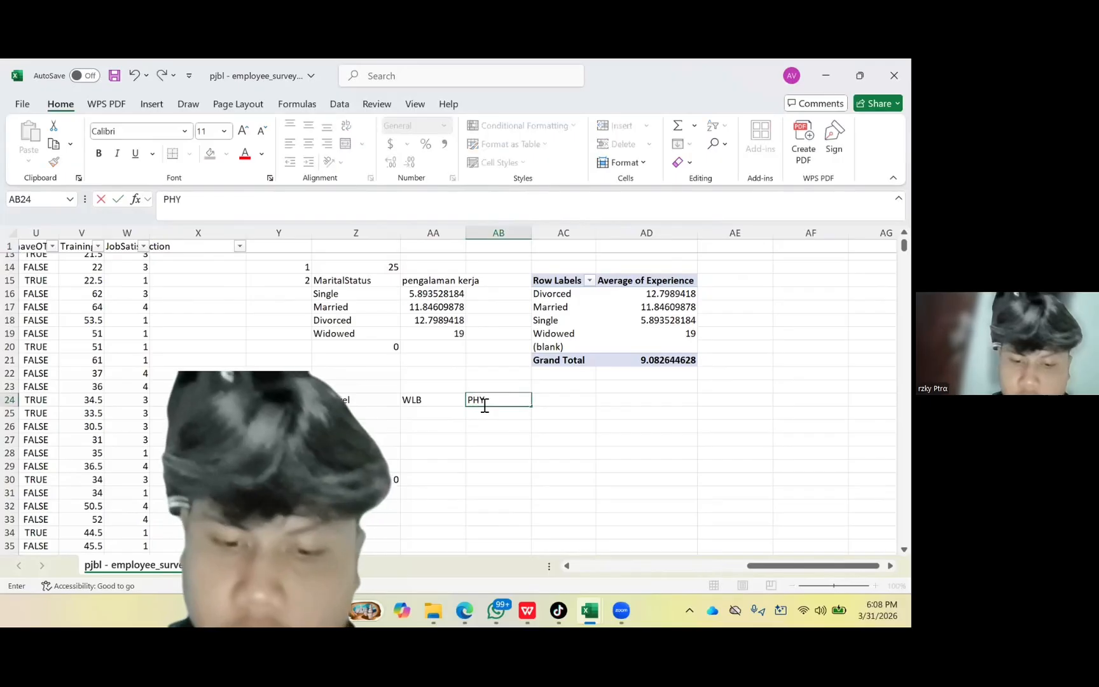
{"action": "type", "text": "SICAL ACT"}
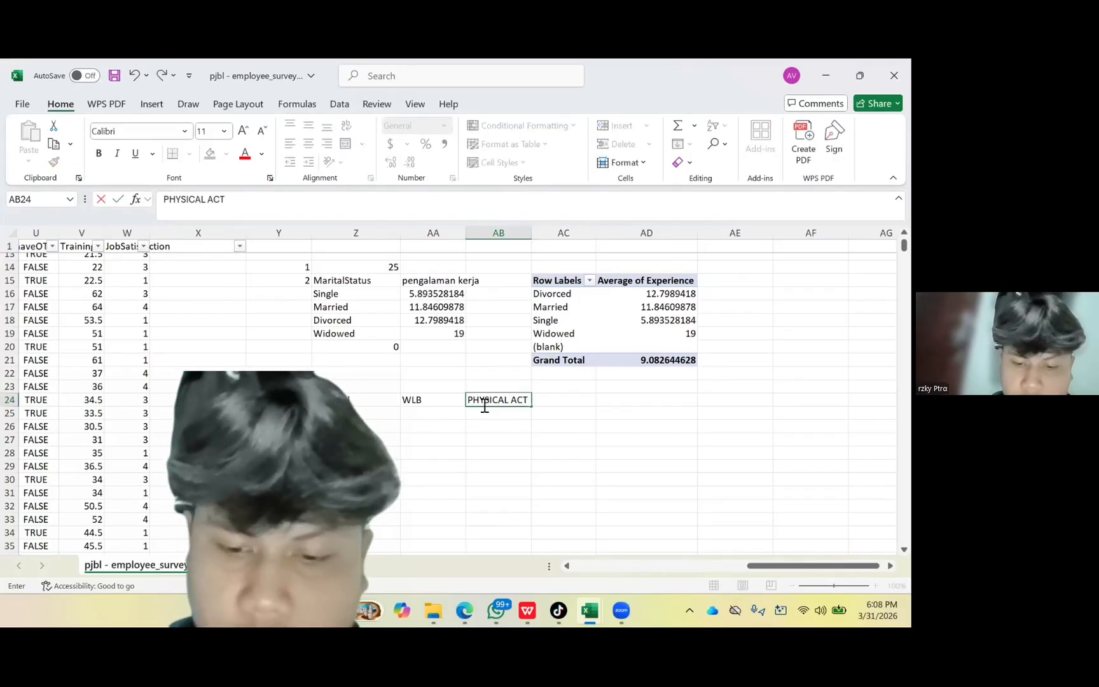
{"action": "type", "text": "IVITY HO"}
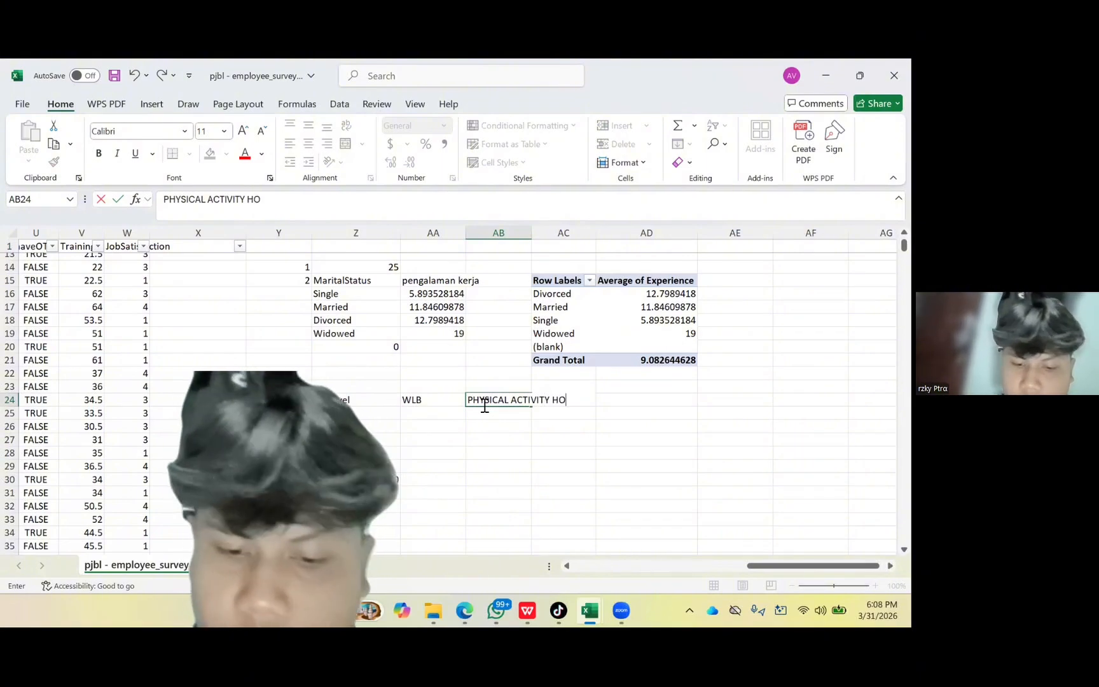
{"action": "type", "text": "URS"}
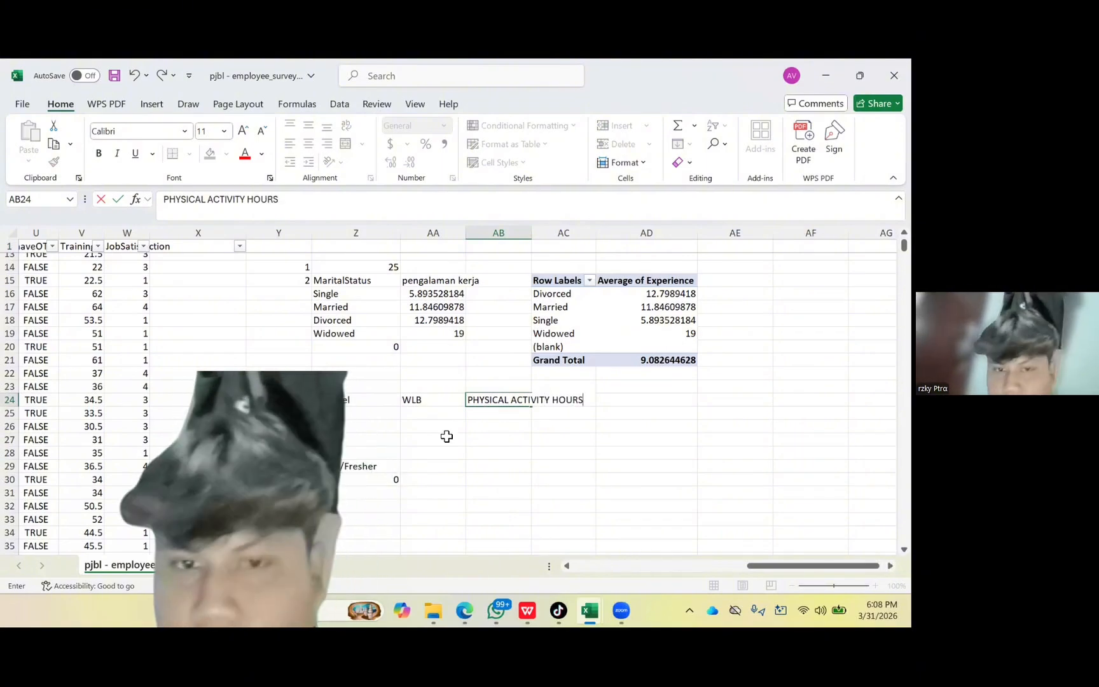
{"action": "key", "text": "Return"}
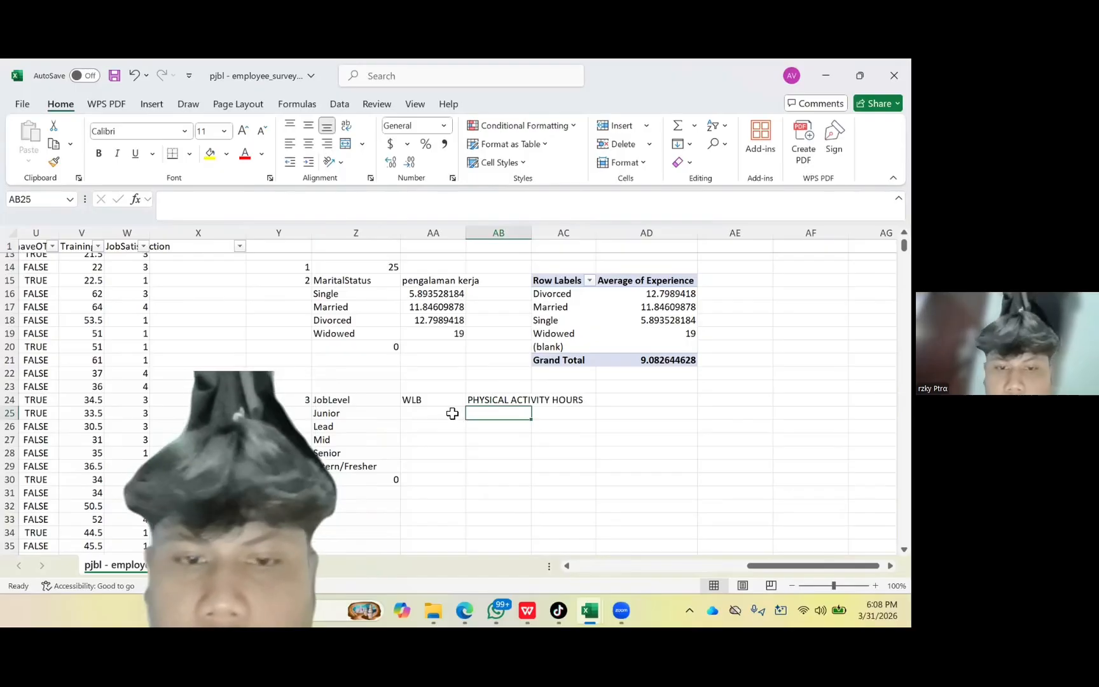
Start an AVERAGEIFS formula in AA25 for the Junior level, with the WLB column I:I as the average range.
{"action": "left_click", "coordinate": [452, 414]}
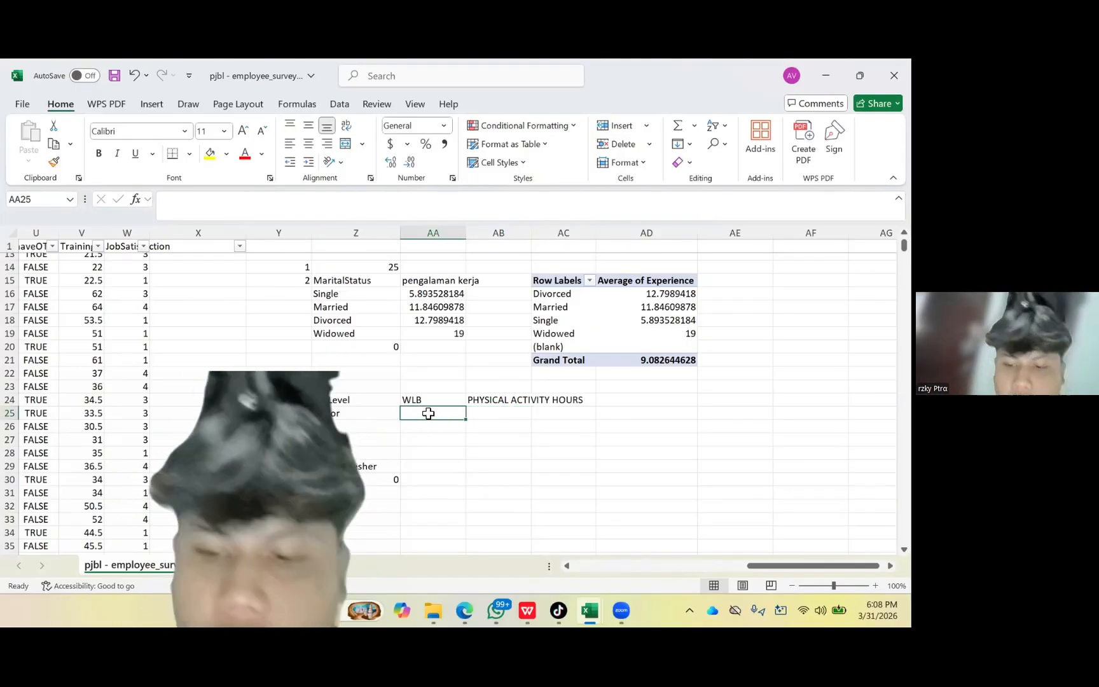
{"action": "type", "text": "="}
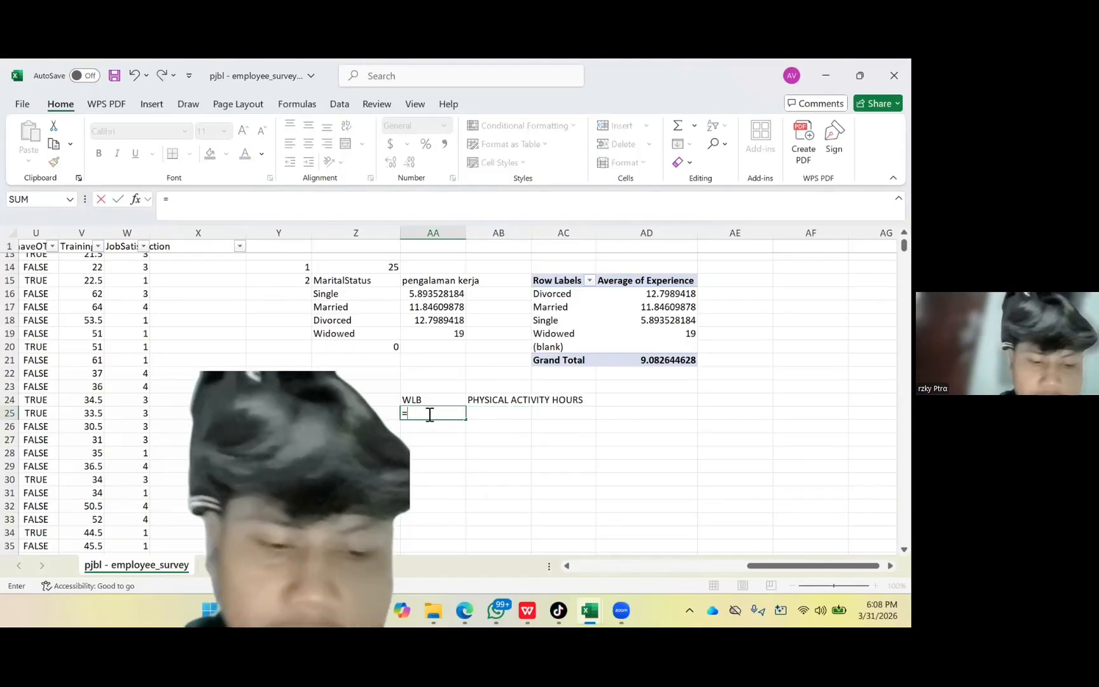
{"action": "type", "text": "AVER"}
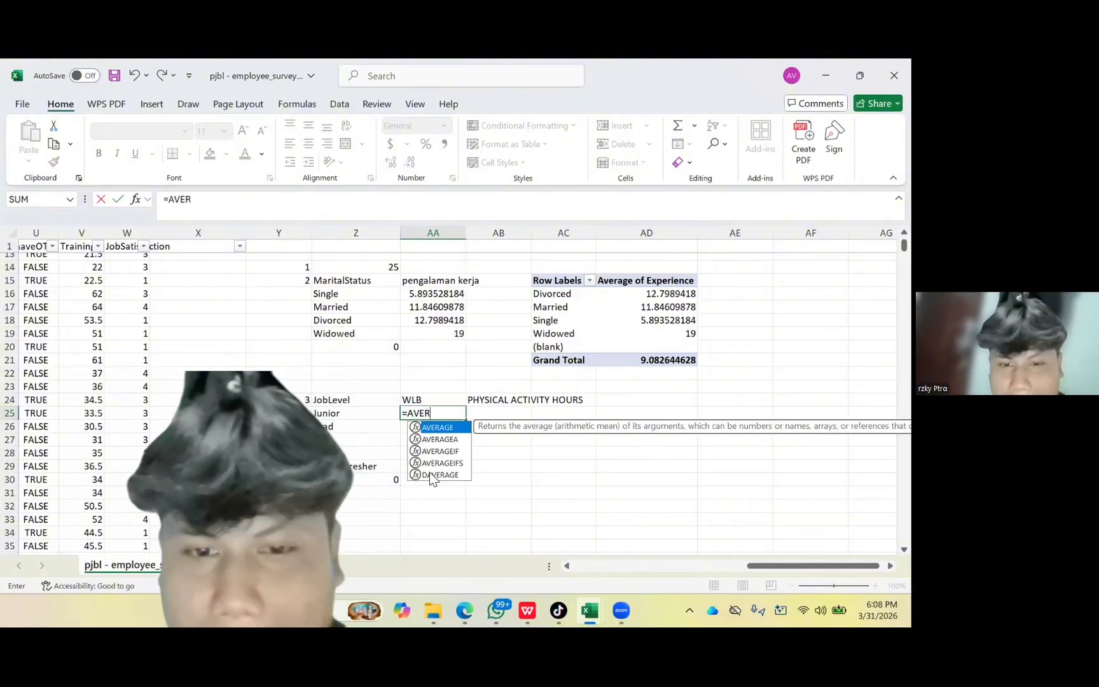
{"action": "key", "text": "Down"}
{"action": "key", "text": "Down"}
{"action": "key", "text": "Down"}
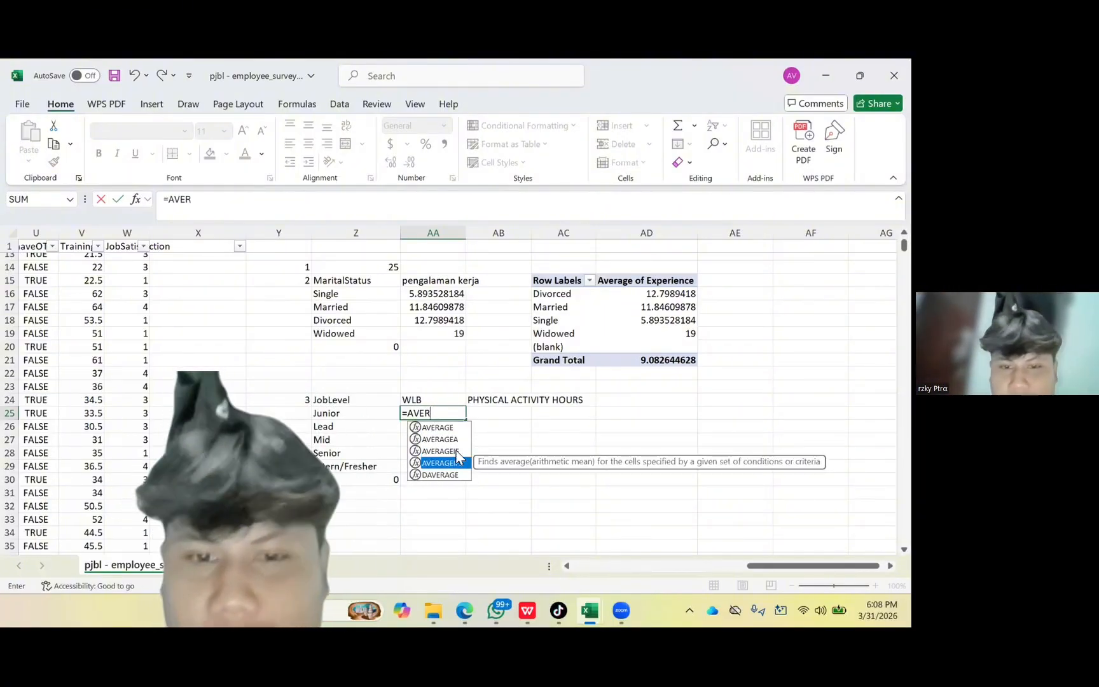
{"action": "key", "text": "Tab"}
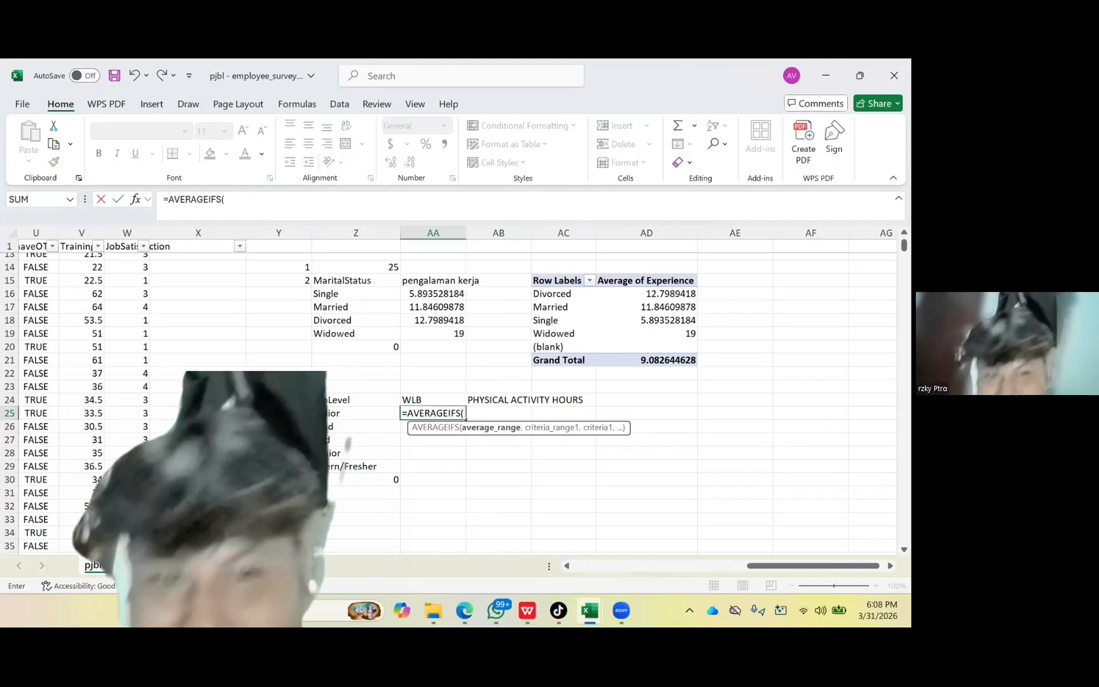
{"action": "scroll", "coordinate": [395, 432], "scroll_direction": "left", "scroll_amount": 6}
{"action": "scroll", "coordinate": [339, 344], "scroll_direction": "left", "scroll_amount": 1}
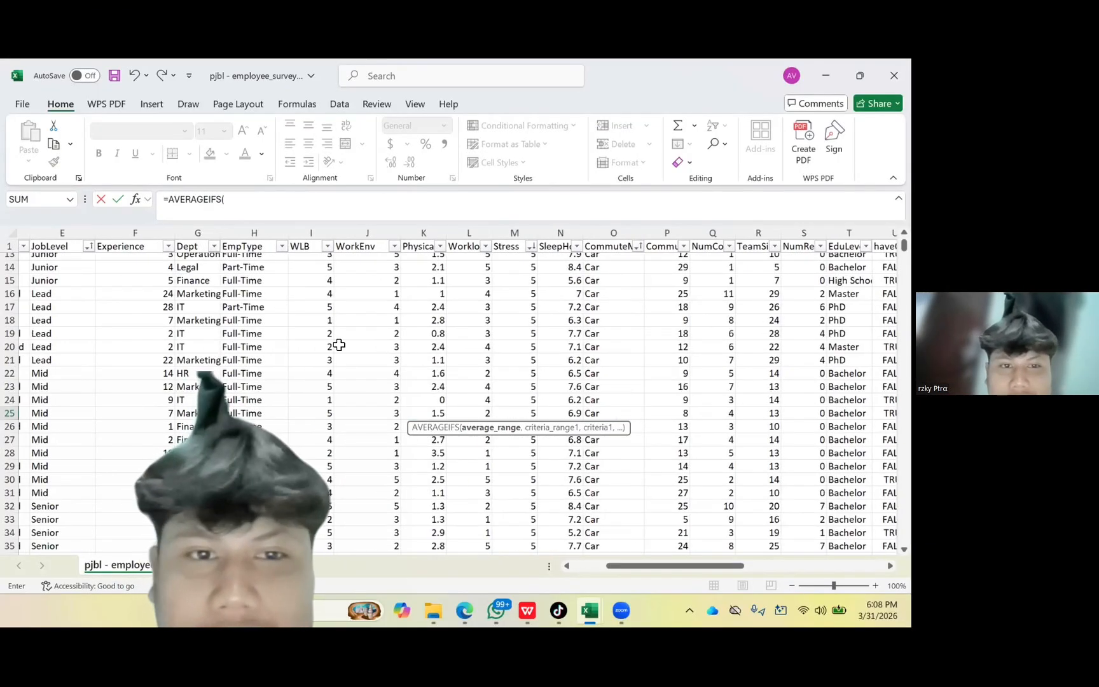
{"action": "left_click", "coordinate": [315, 230]}
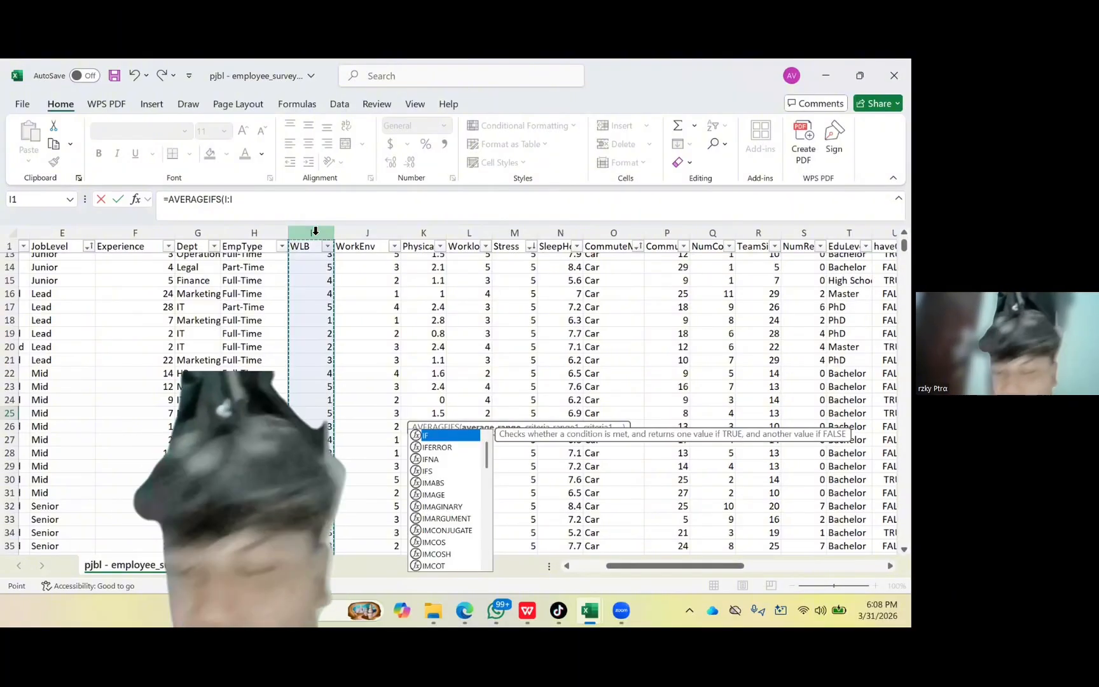
{"action": "type", "text": ","}
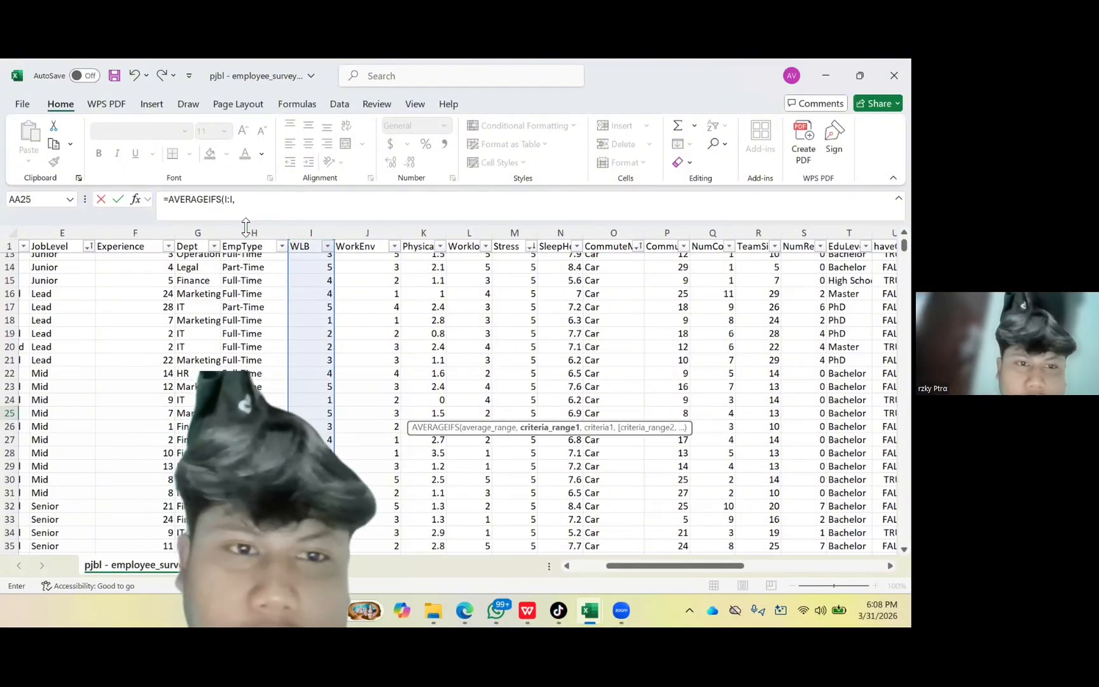
Complete the AA25 formula with the JobLevel column E:E as criteria range and Z25 as the criterion.
{"action": "scroll", "coordinate": [255, 256], "scroll_direction": "left", "scroll_amount": 4}
{"action": "scroll", "coordinate": [237, 236], "scroll_direction": "up", "scroll_amount": 1}
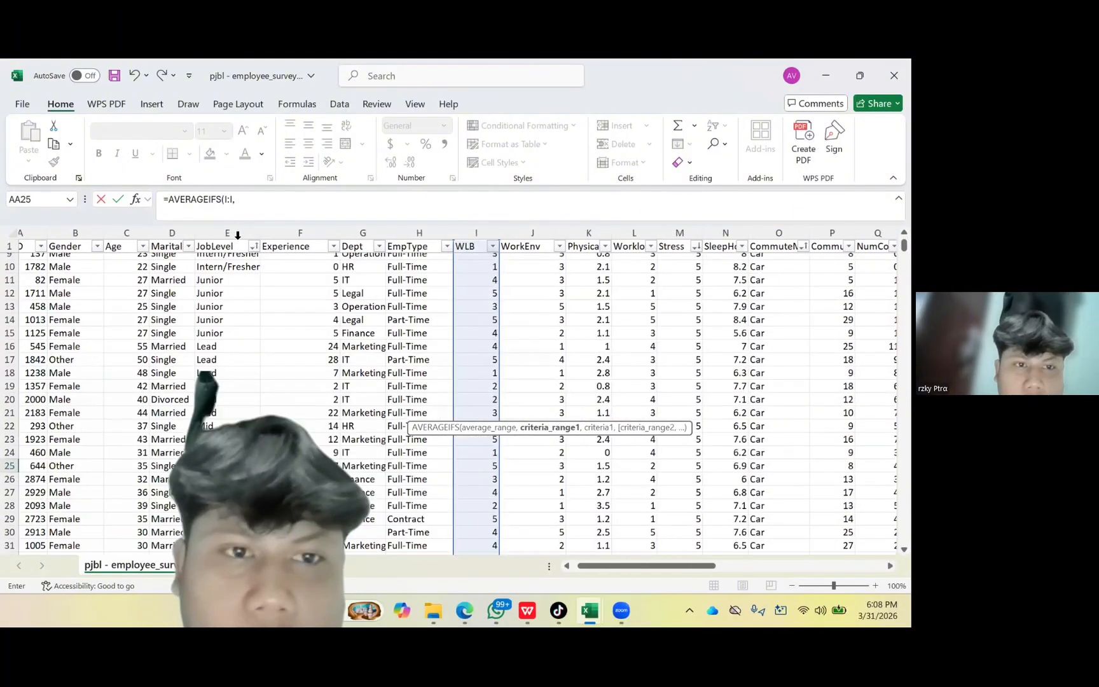
{"action": "left_click", "coordinate": [237, 232]}
{"action": "type", "text": ","}
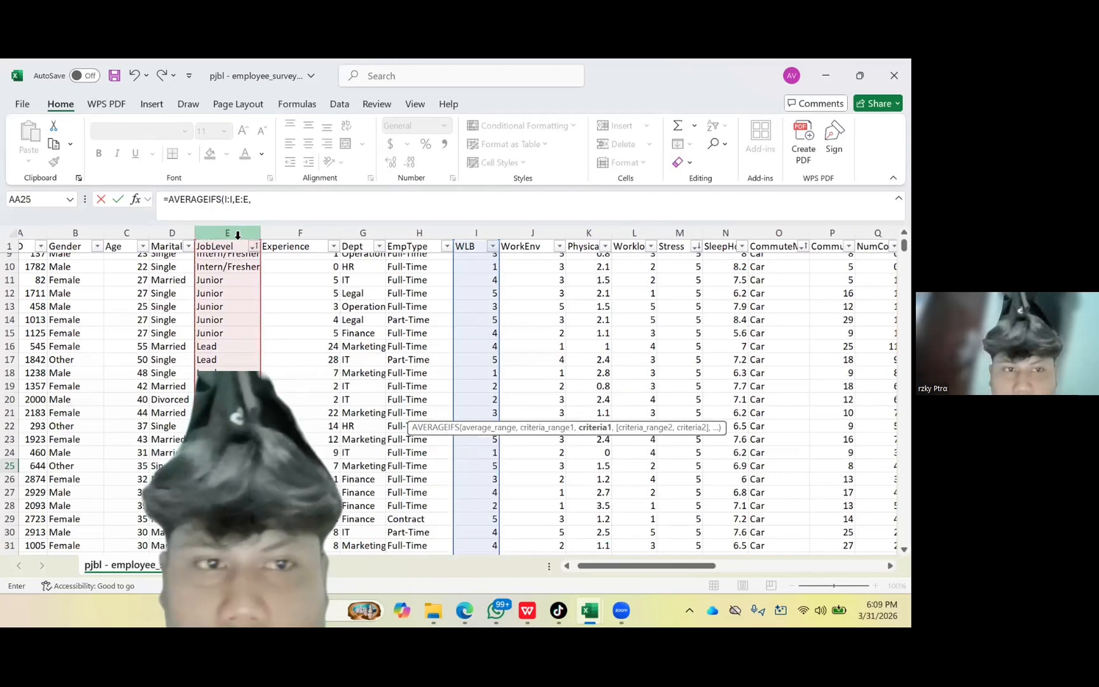
{"action": "scroll", "coordinate": [237, 236], "scroll_direction": "right", "scroll_amount": 12}
{"action": "scroll", "coordinate": [237, 235], "scroll_direction": "left", "scroll_amount": 8}
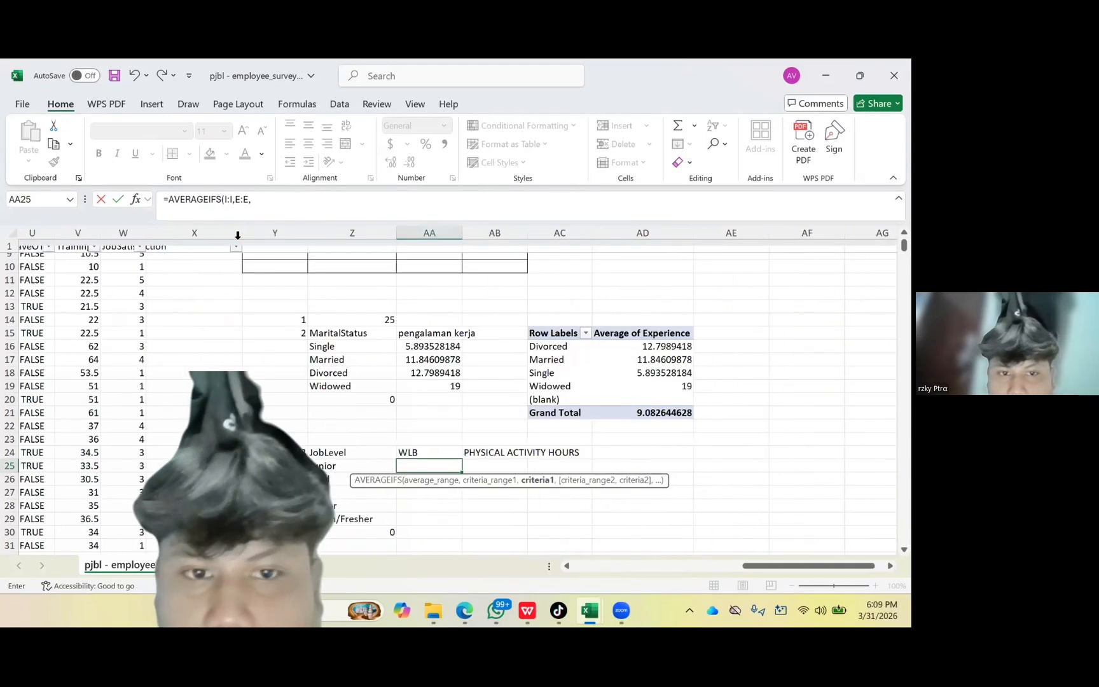
{"action": "scroll", "coordinate": [237, 236], "scroll_direction": "right", "scroll_amount": 1}
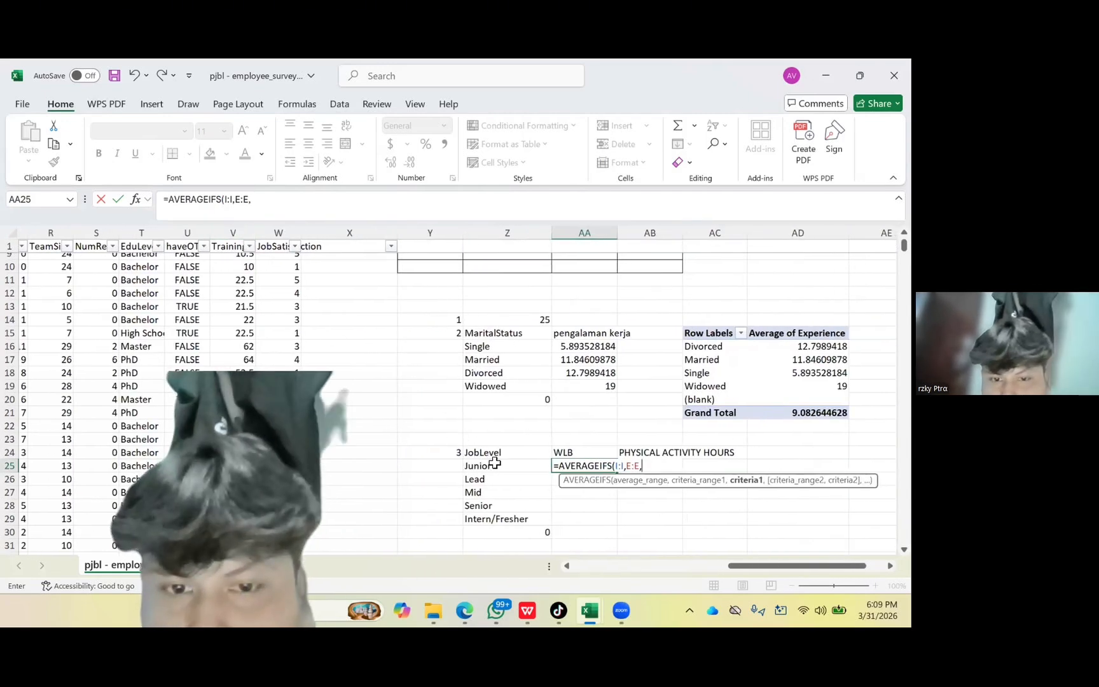
{"action": "left_click", "coordinate": [501, 468]}
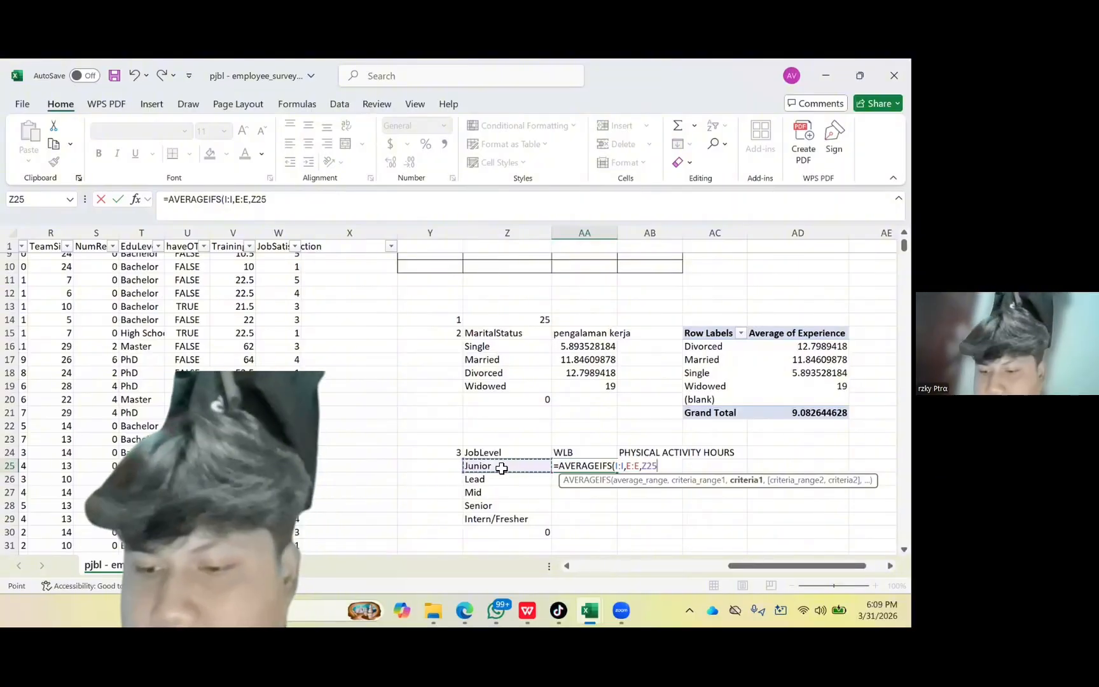
{"action": "key", "text": "Return"}
Fill the WLB average formula from AA25 down to AA29 for the remaining job levels.
{"action": "left_click_drag", "start_coordinate": [594, 464], "coordinate": [622, 467]}
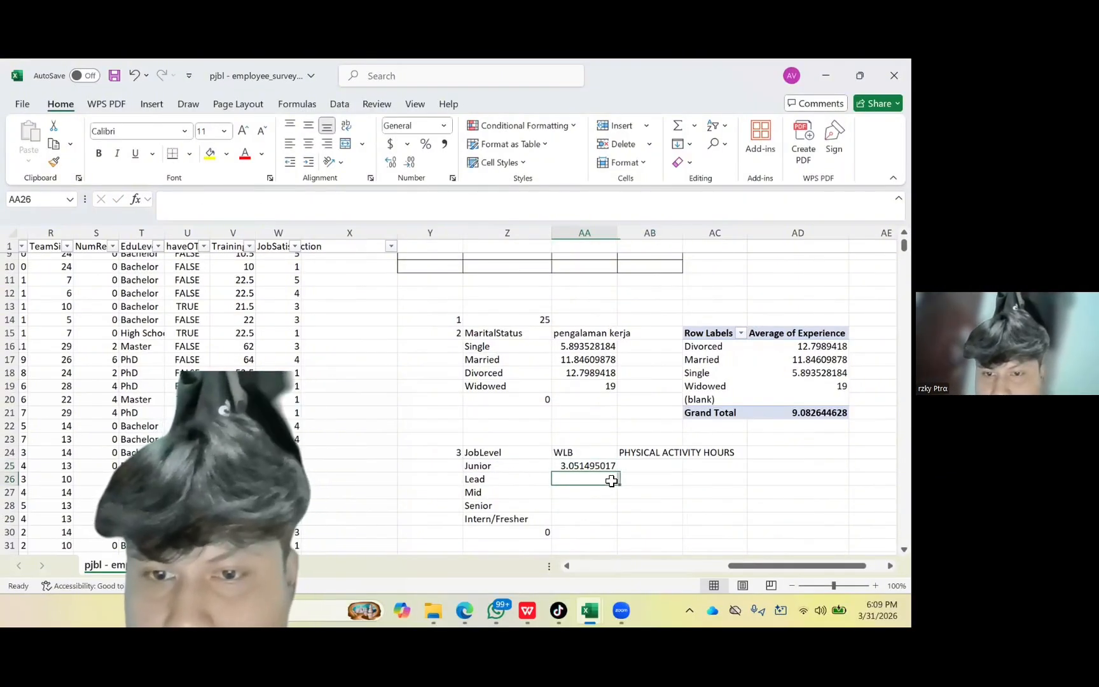
{"action": "left_click", "coordinate": [607, 466]}
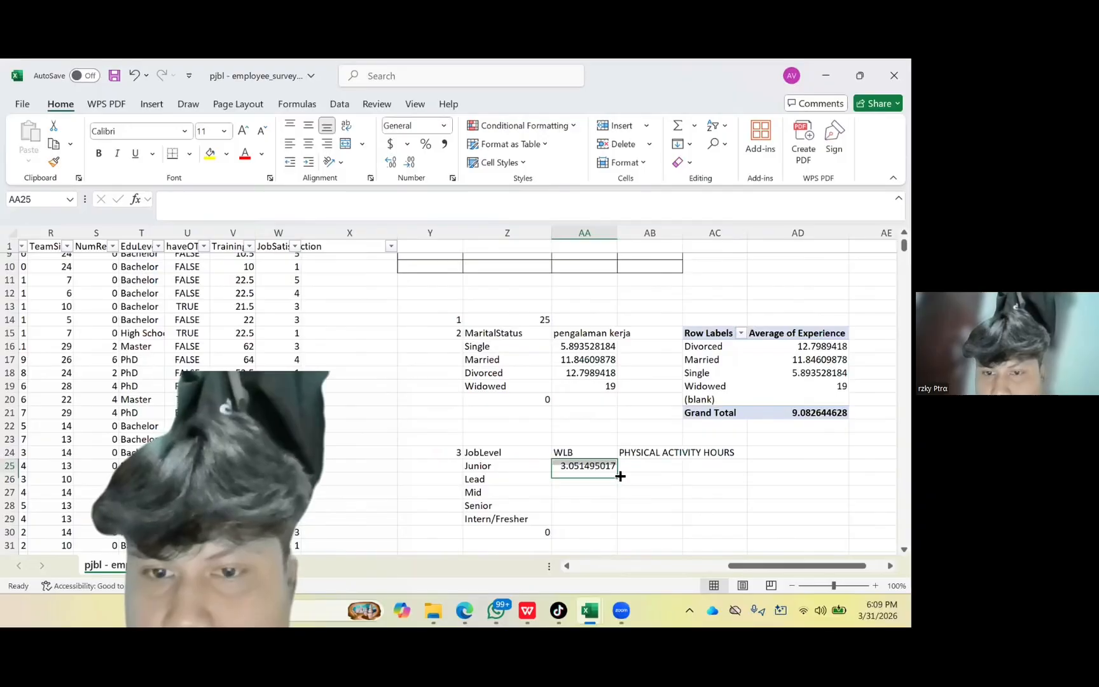
{"action": "left_click_drag", "start_coordinate": [617, 472], "coordinate": [616, 523]}
{"action": "left_click", "coordinate": [737, 496]}
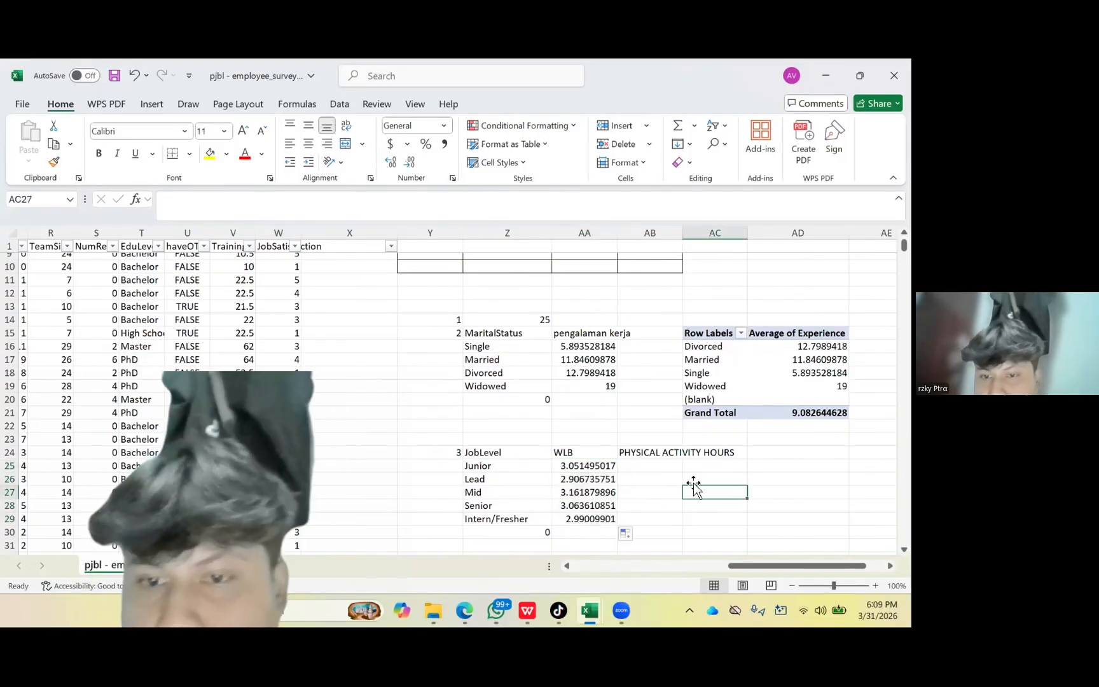
Start an AVERAGEIFS formula in AB25 with the PhysicalActivityHours column K:K as the average range.
{"action": "left_click", "coordinate": [663, 467]}
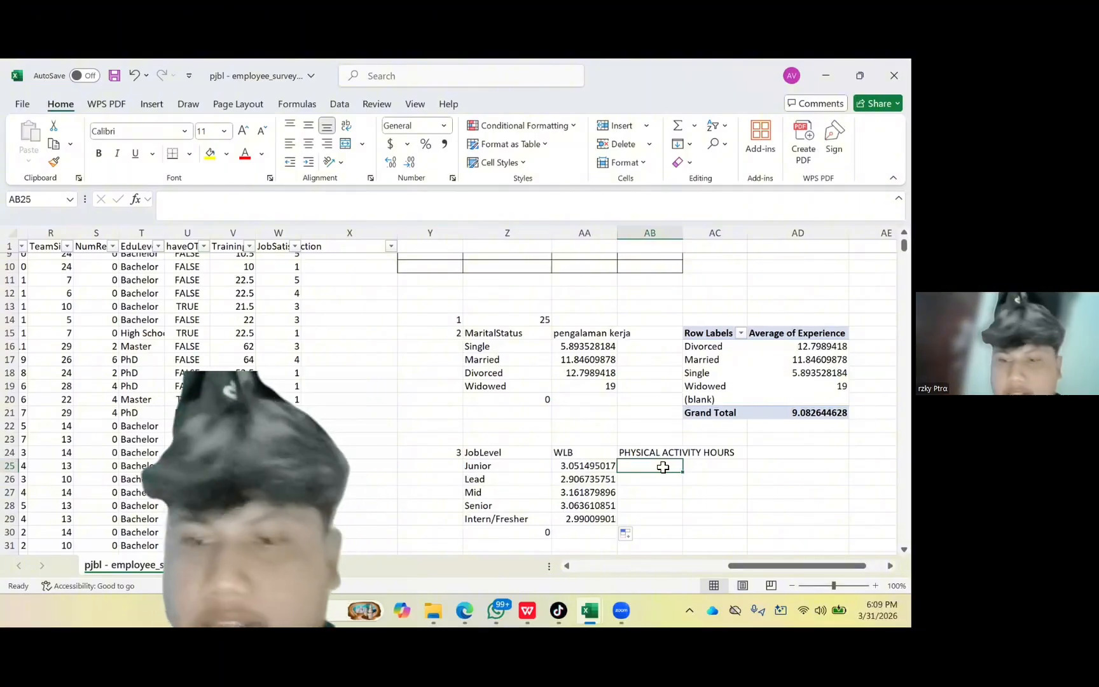
{"action": "type", "text": "="}
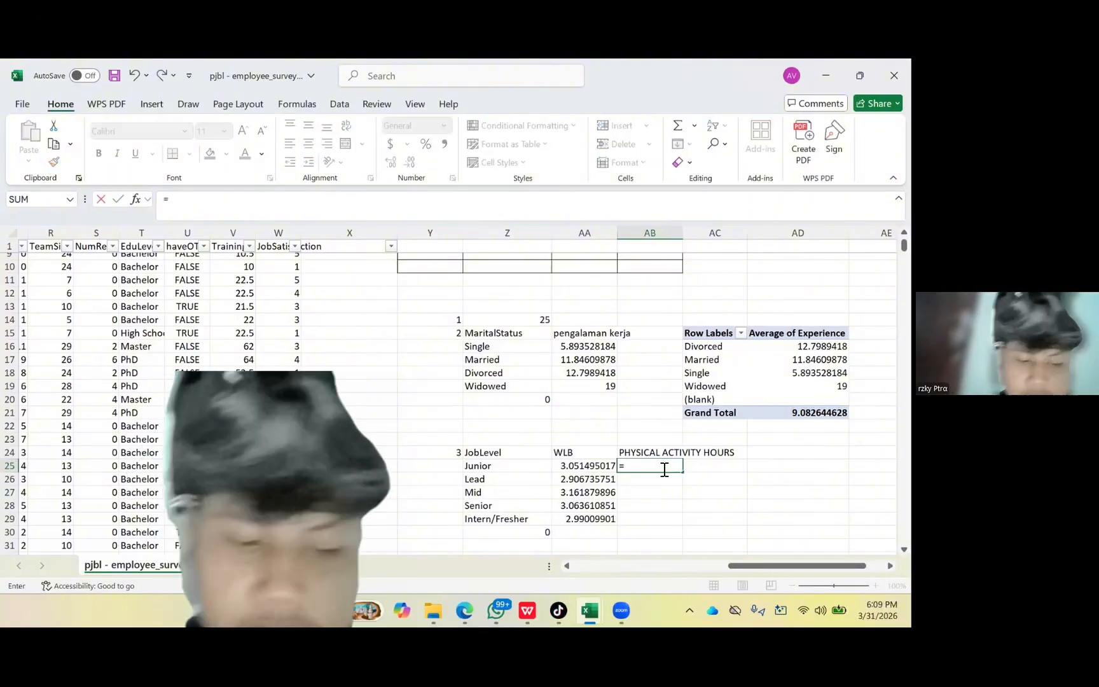
{"action": "type", "text": "AVERAG"}
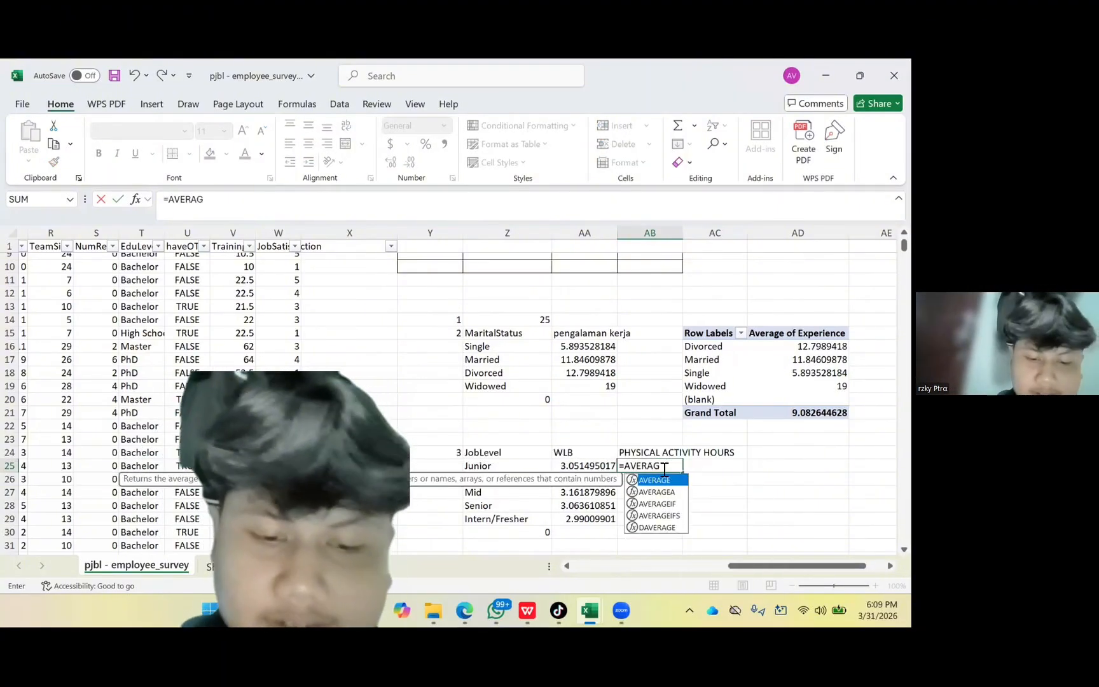
{"action": "type", "text": "E"}
{"action": "key", "text": "Down"}
{"action": "key", "text": "Down"}
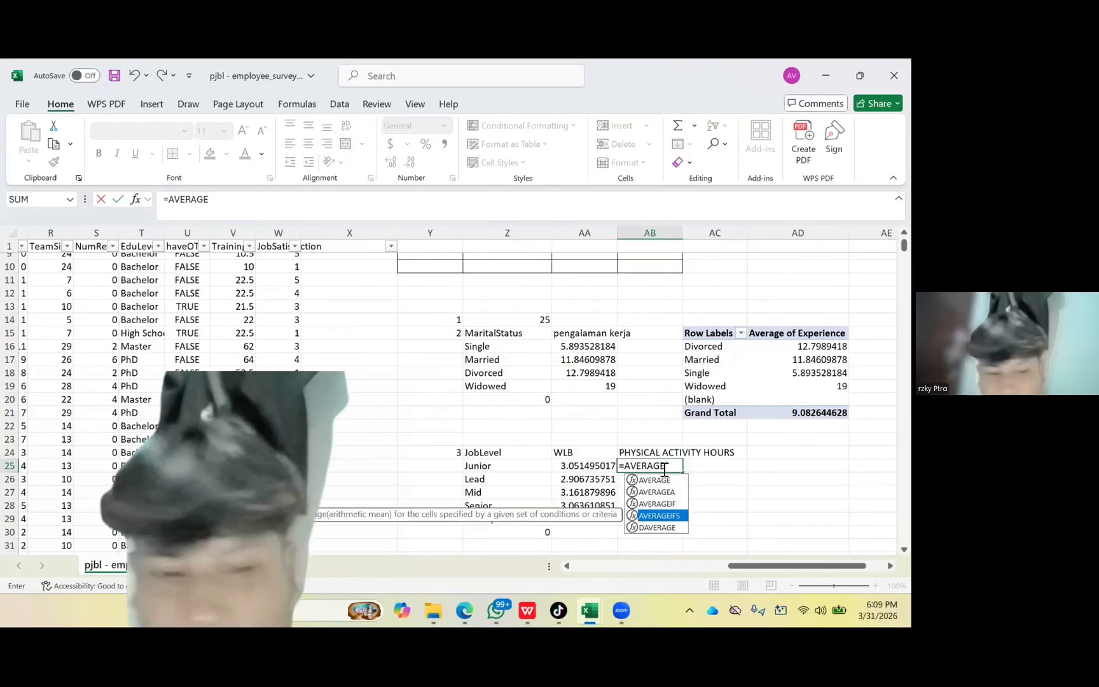
{"action": "key", "text": "Down"}
{"action": "key", "text": "Tab"}
{"action": "scroll", "coordinate": [570, 437], "scroll_direction": "left", "scroll_amount": 2}
{"action": "scroll", "coordinate": [570, 438], "scroll_direction": "left", "scroll_amount": 5}
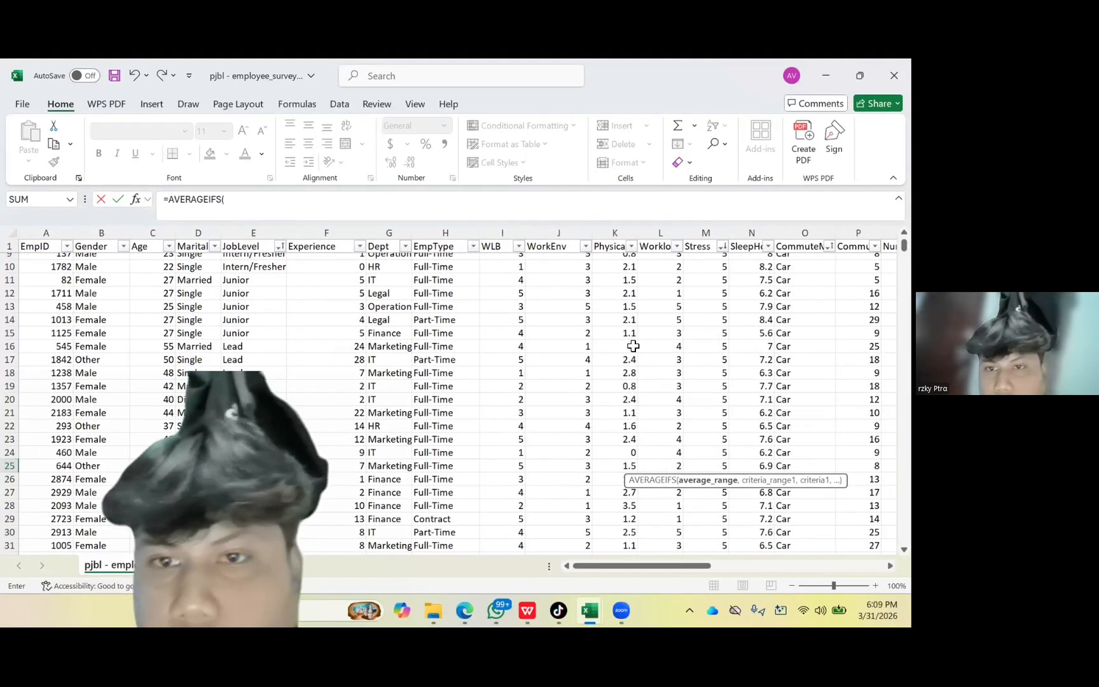
{"action": "scroll", "coordinate": [632, 345], "scroll_direction": "right", "scroll_amount": 1}
{"action": "left_click", "coordinate": [576, 236]}
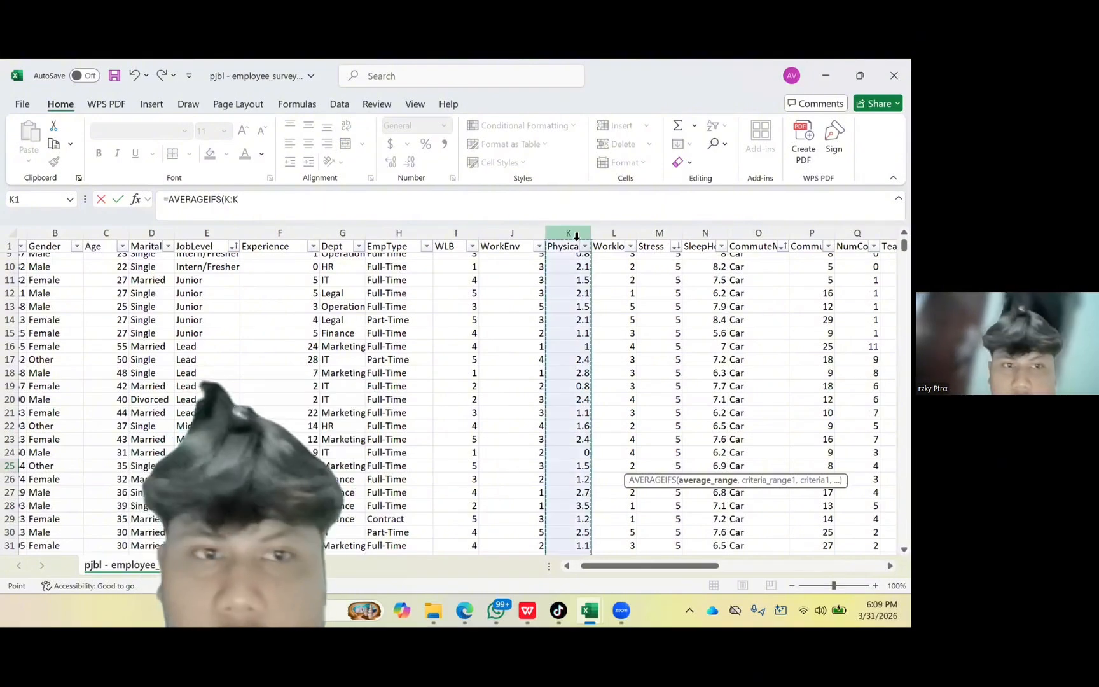
{"action": "type", "text": ","}
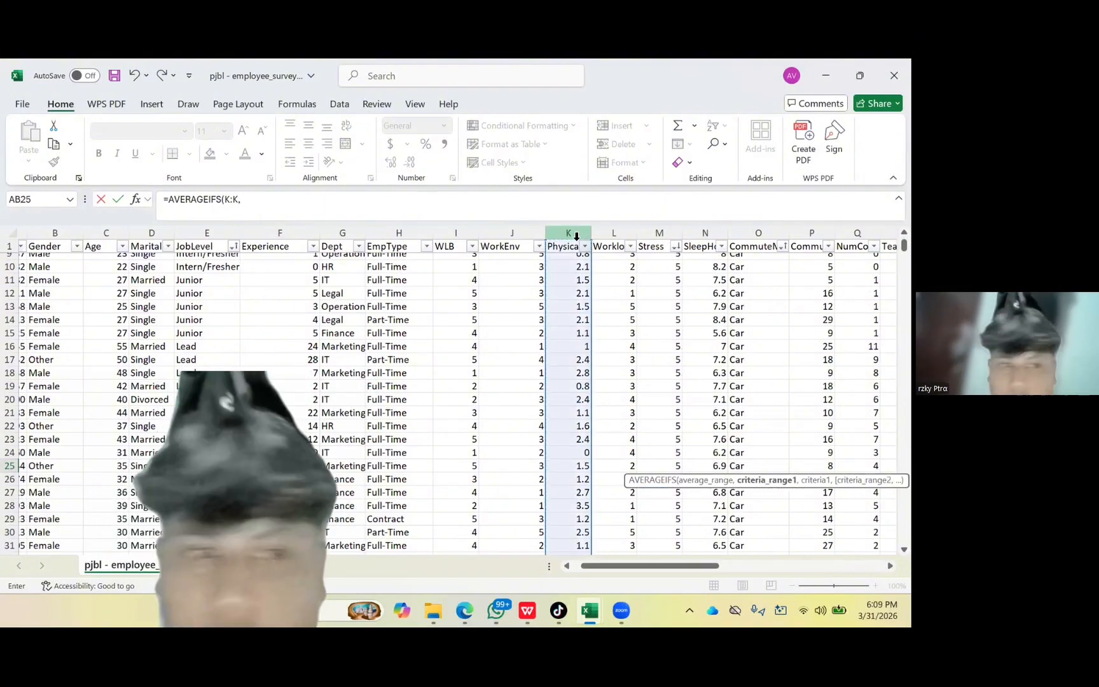
Complete the AB25 formula with the JobLevel column E:E as criteria range and Z25 as the criterion.
{"action": "scroll", "coordinate": [392, 318], "scroll_direction": "left", "scroll_amount": 1}
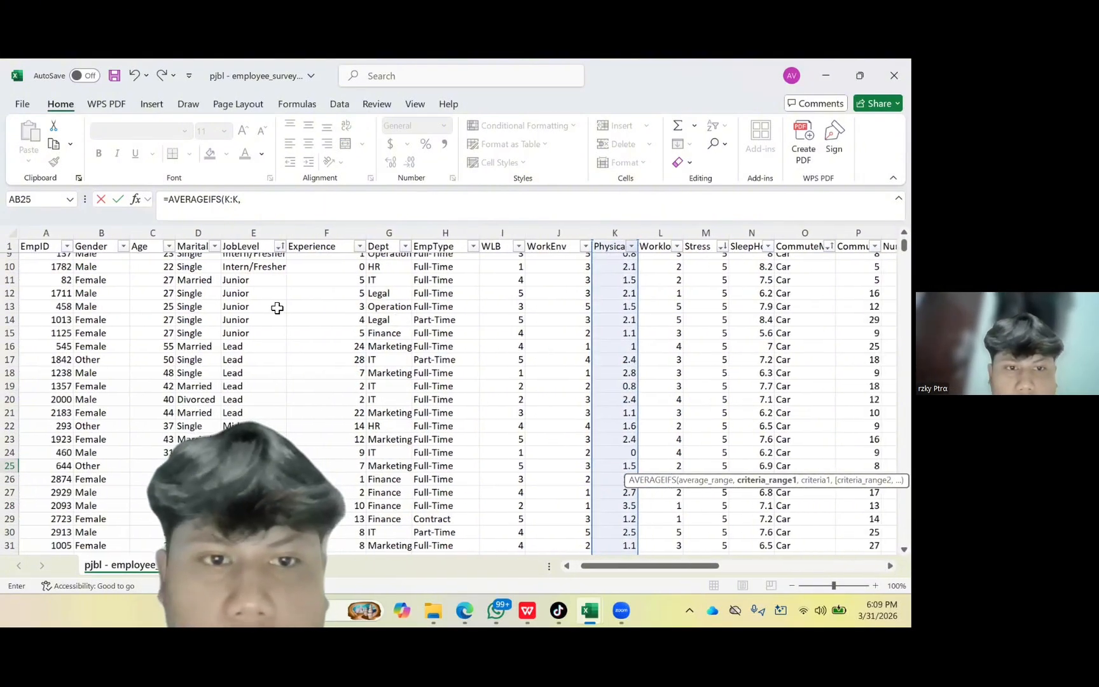
{"action": "left_click", "coordinate": [242, 231]}
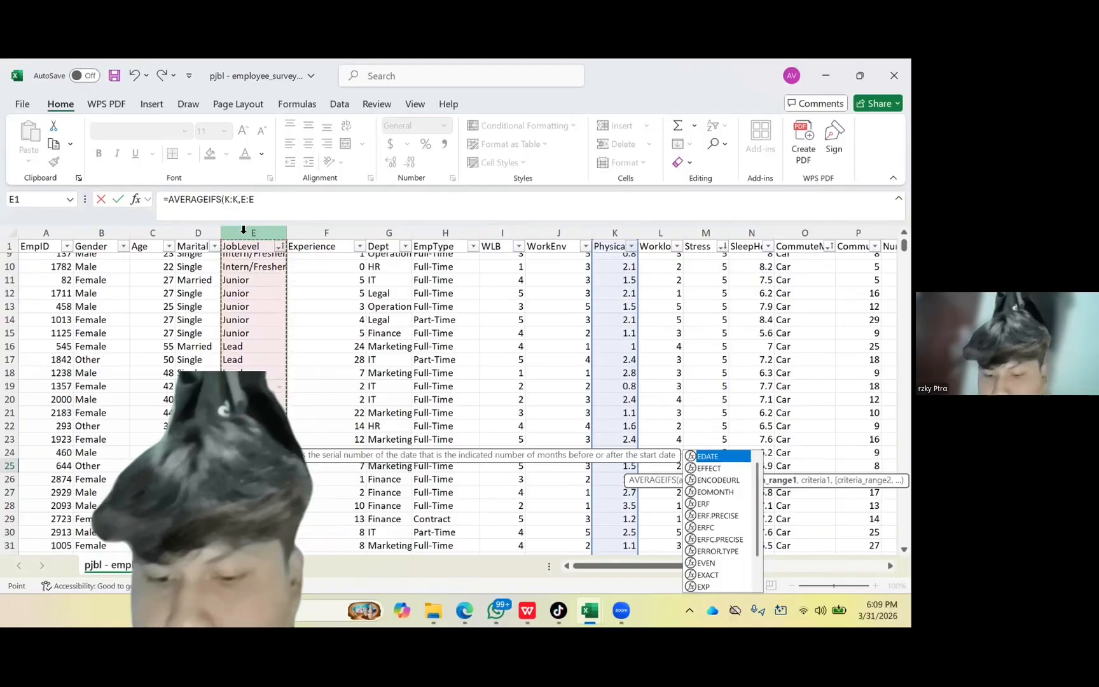
{"action": "type", "text": ","}
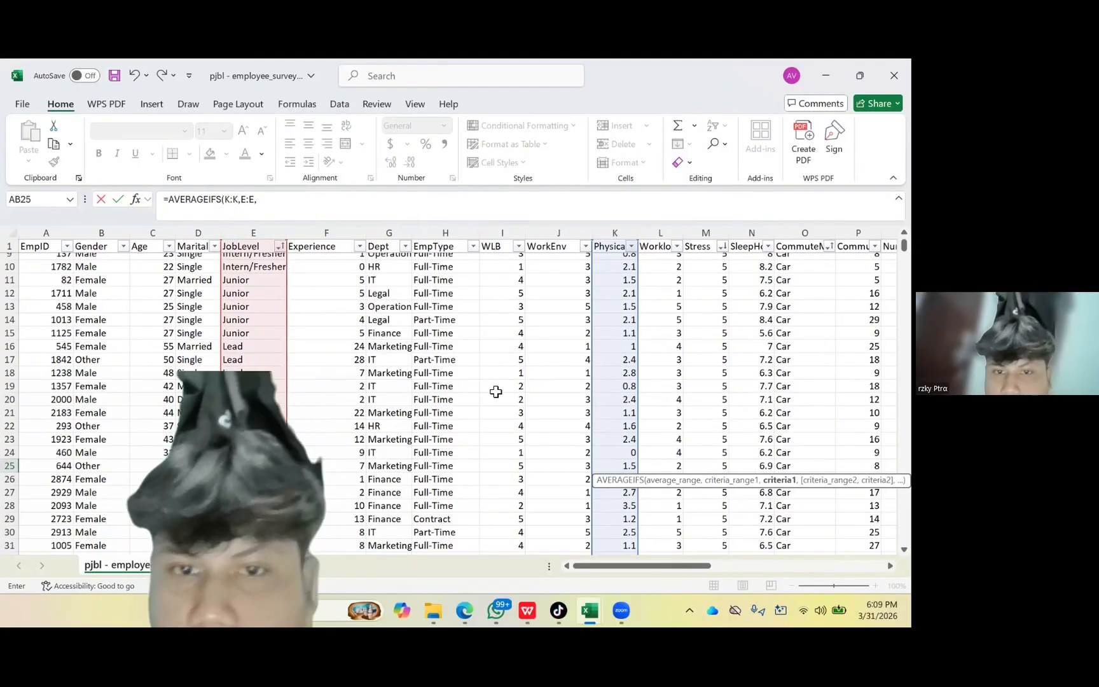
{"action": "scroll", "coordinate": [496, 392], "scroll_direction": "right", "scroll_amount": 10}
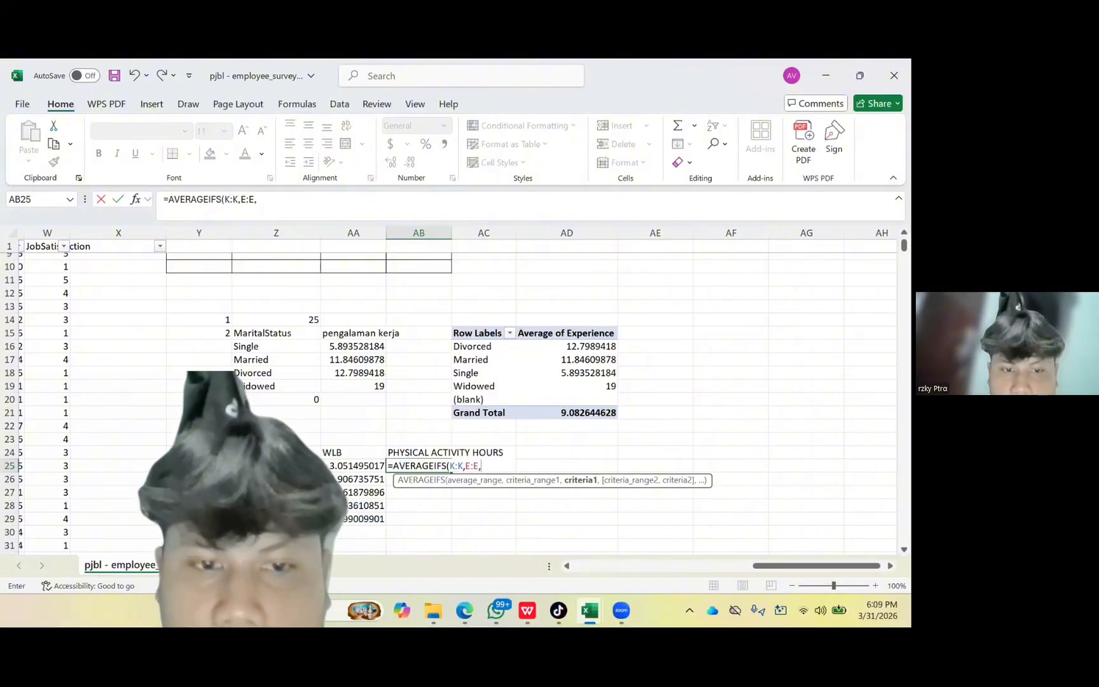
{"action": "left_click", "coordinate": [276, 465]}
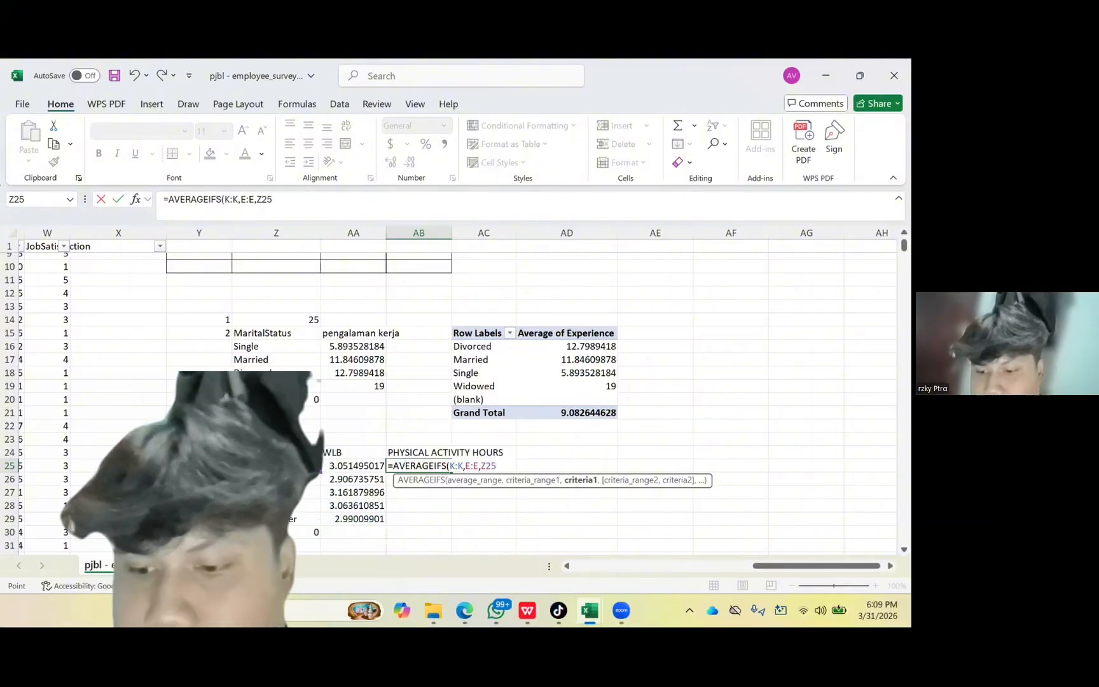
{"action": "key", "text": "Return"}
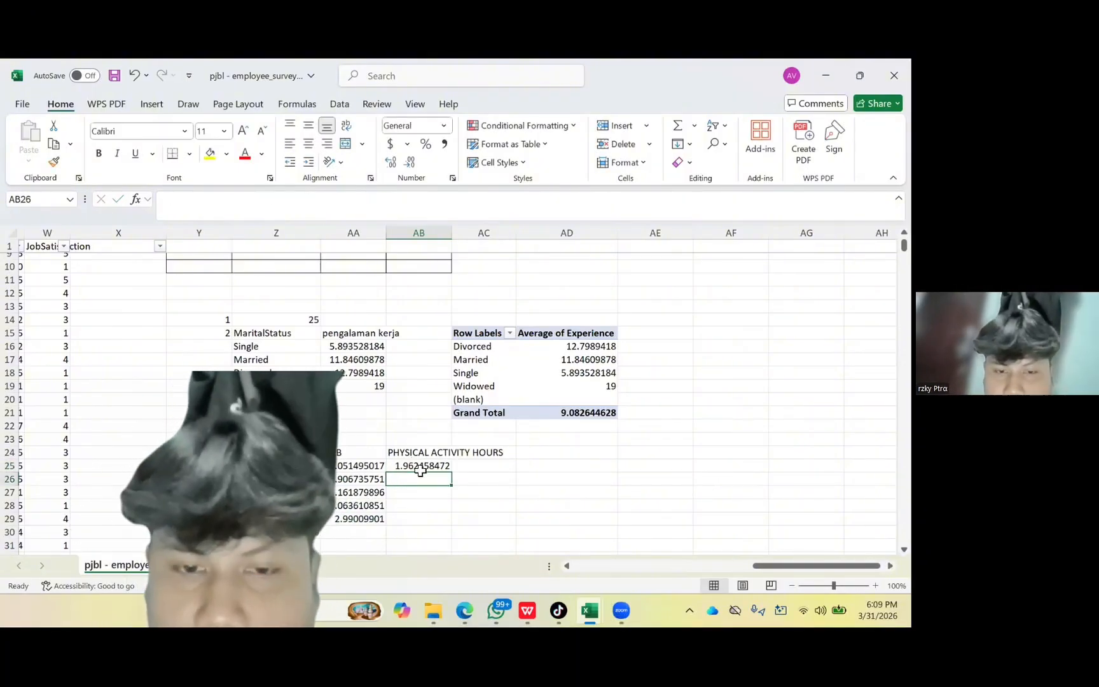
Fill the physical activity hours average formula from AB25 down to AB29 for the remaining job levels.
{"action": "left_click_drag", "start_coordinate": [420, 473], "coordinate": [452, 523]}
{"action": "left_click", "coordinate": [447, 466]}
{"action": "left_click", "coordinate": [537, 481]}
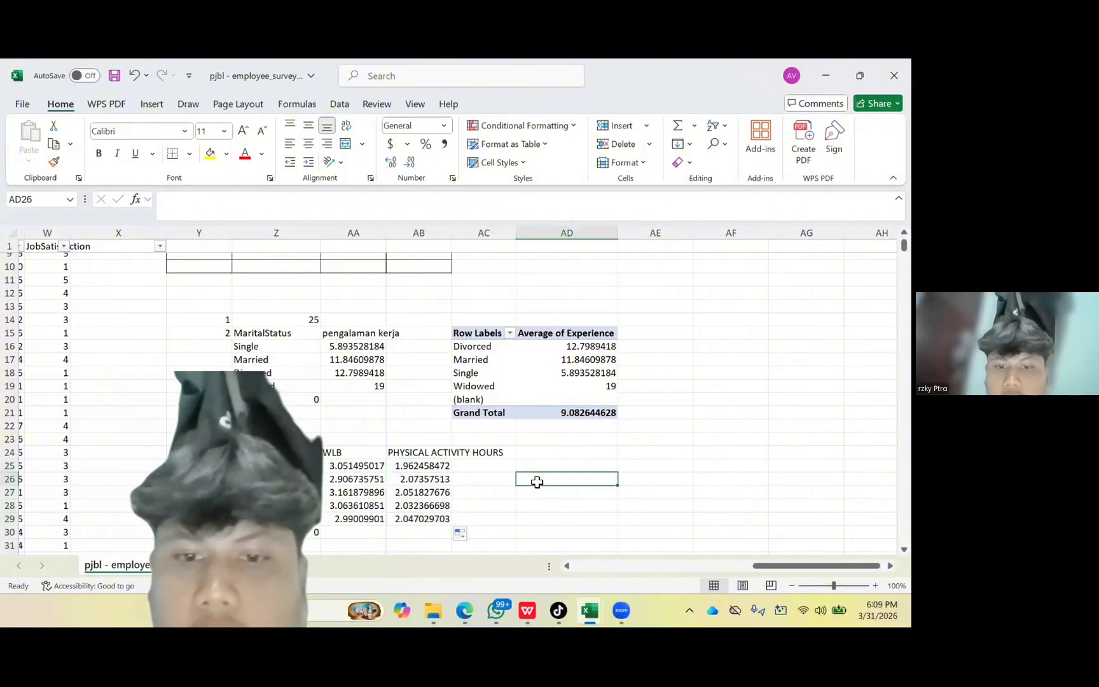
{"action": "left_click", "coordinate": [555, 467]}
{"action": "left_click", "coordinate": [577, 455]}
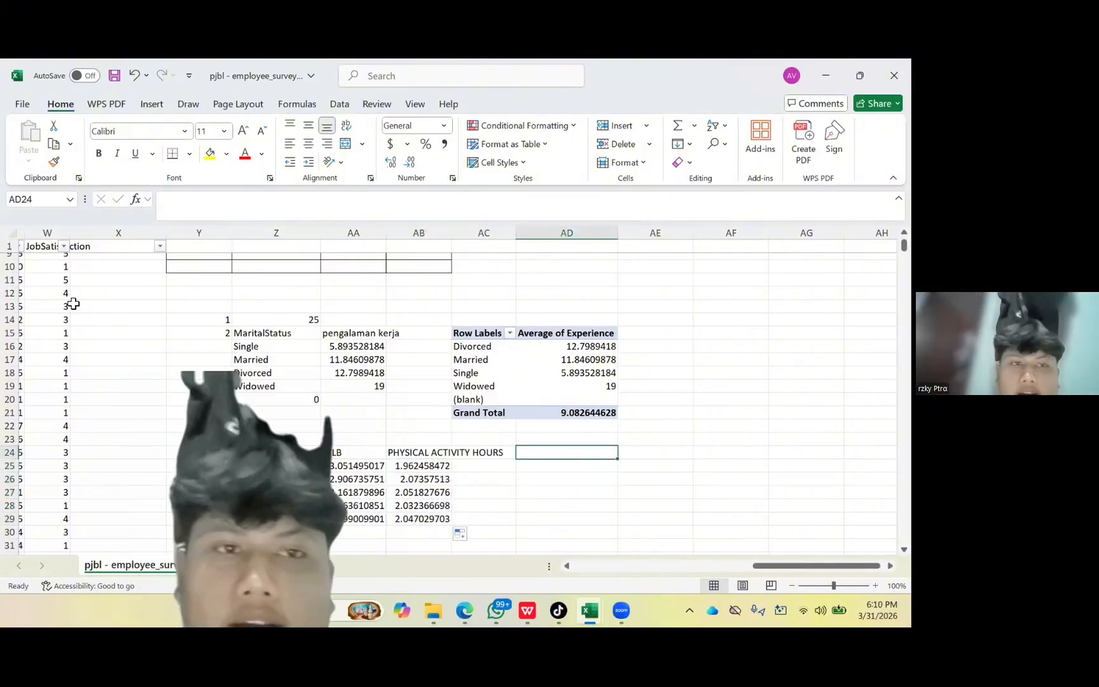
Insert a PivotTable from the survey data in columns A:W, placed on the existing worksheet at AD24.
{"action": "scroll", "coordinate": [73, 304], "scroll_direction": "left", "scroll_amount": 5}
{"action": "scroll", "coordinate": [73, 304], "scroll_direction": "right", "scroll_amount": 1}
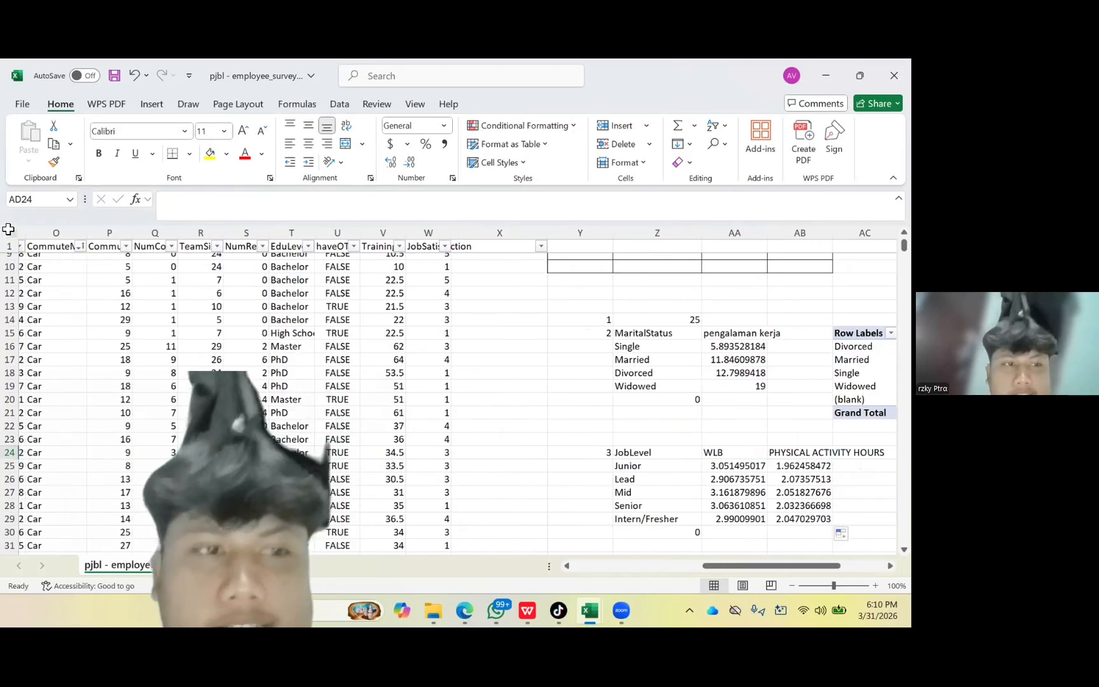
{"action": "left_click", "coordinate": [9, 229]}
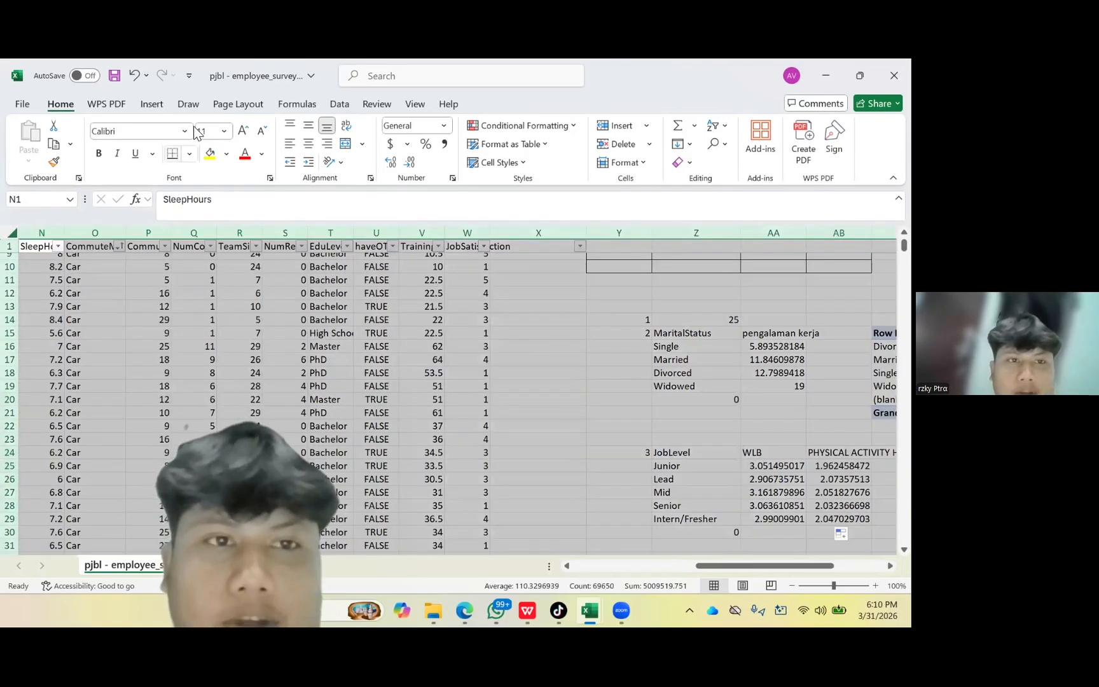
{"action": "left_click", "coordinate": [152, 104]}
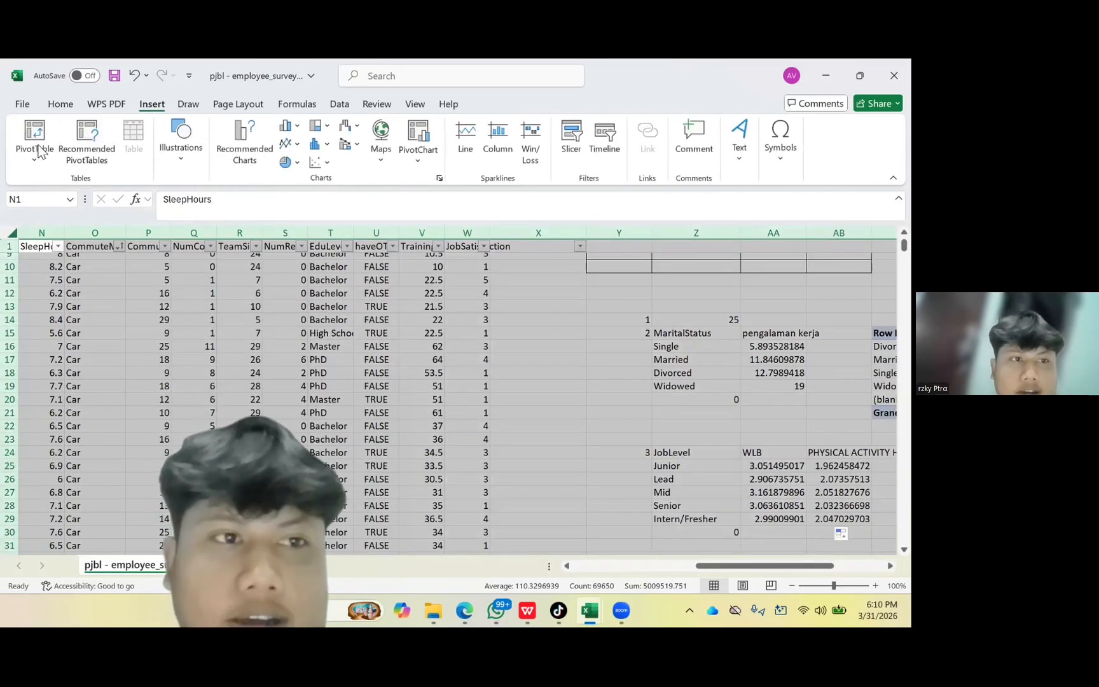
{"action": "left_click", "coordinate": [35, 143]}
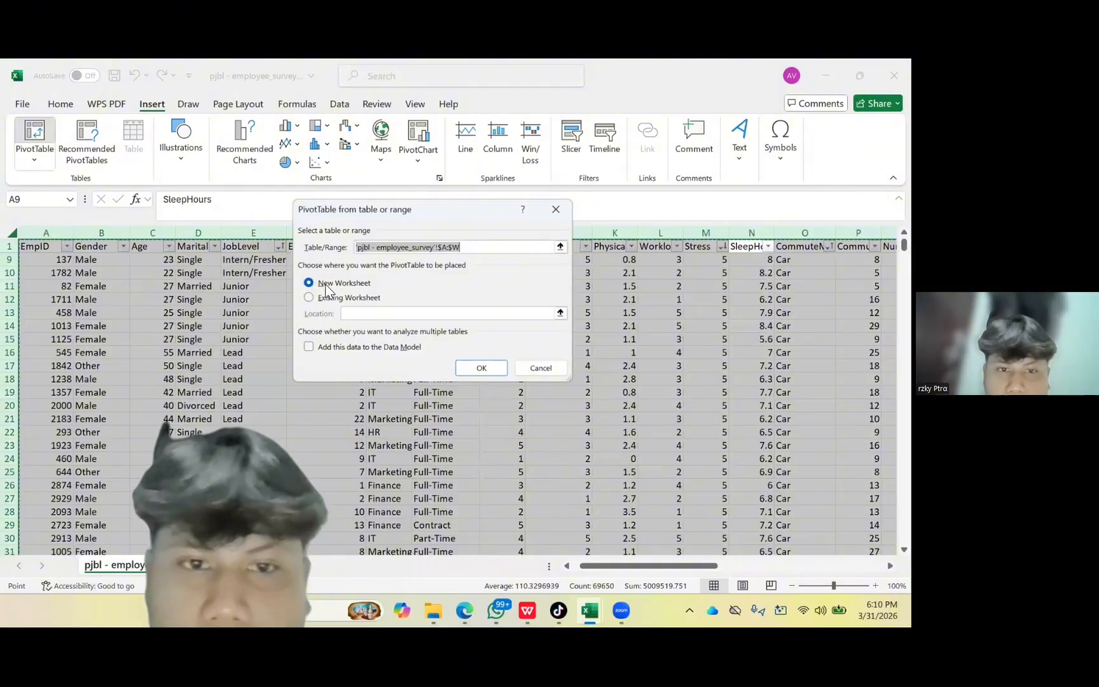
{"action": "left_click", "coordinate": [308, 297]}
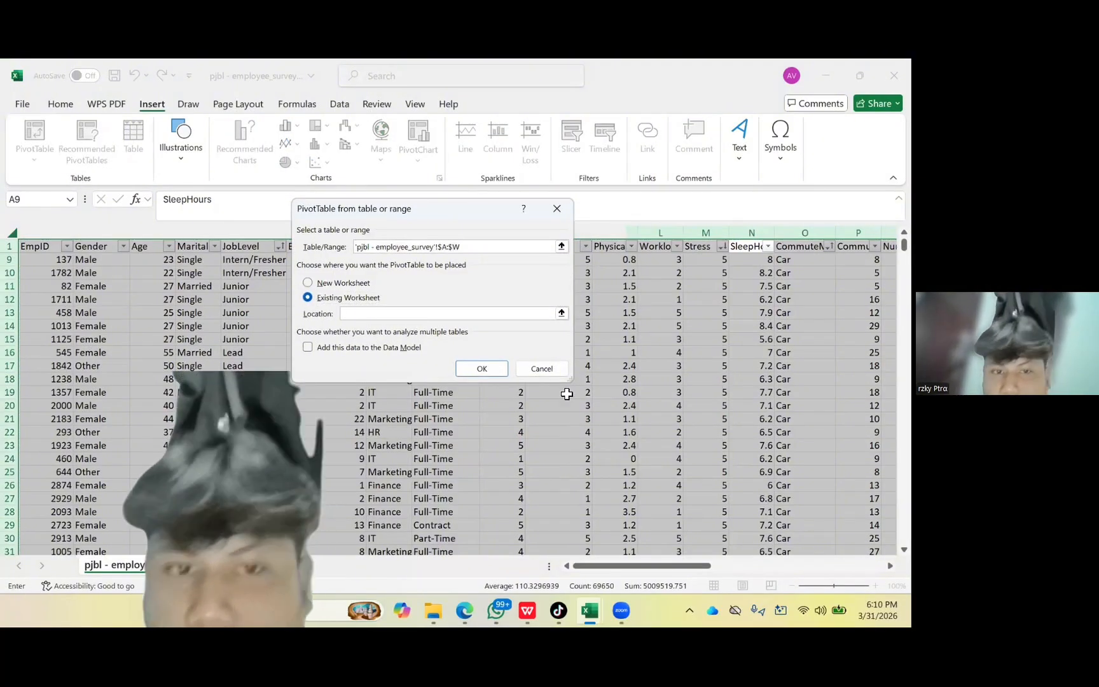
{"action": "scroll", "coordinate": [813, 434], "scroll_direction": "right", "scroll_amount": 10}
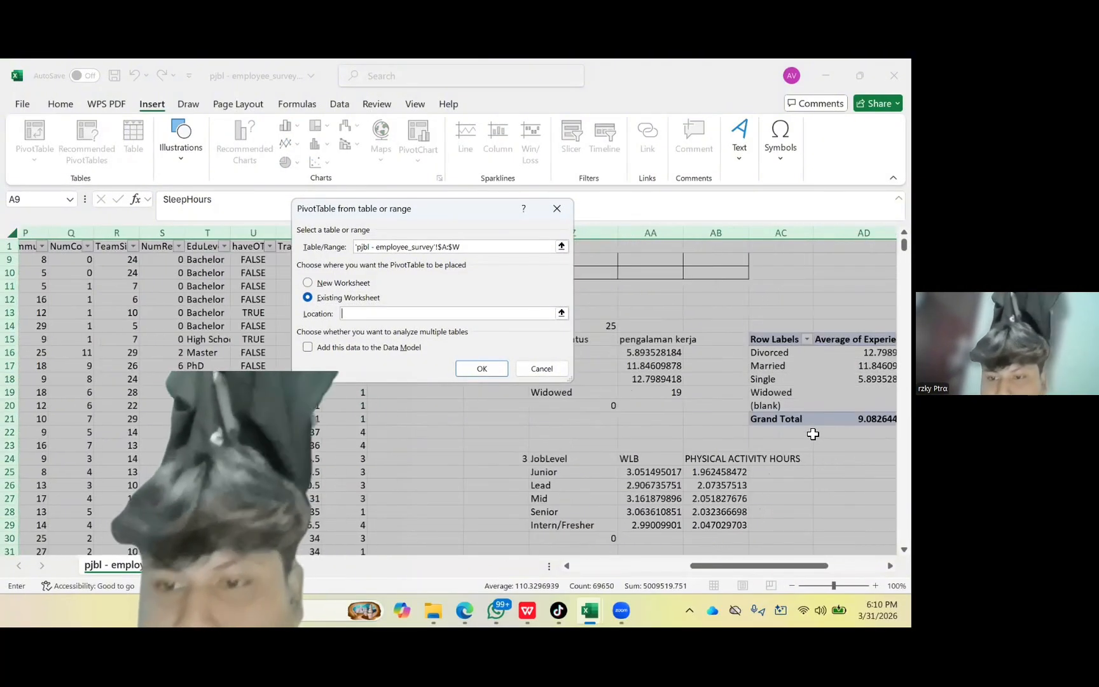
{"action": "left_click", "coordinate": [756, 460]}
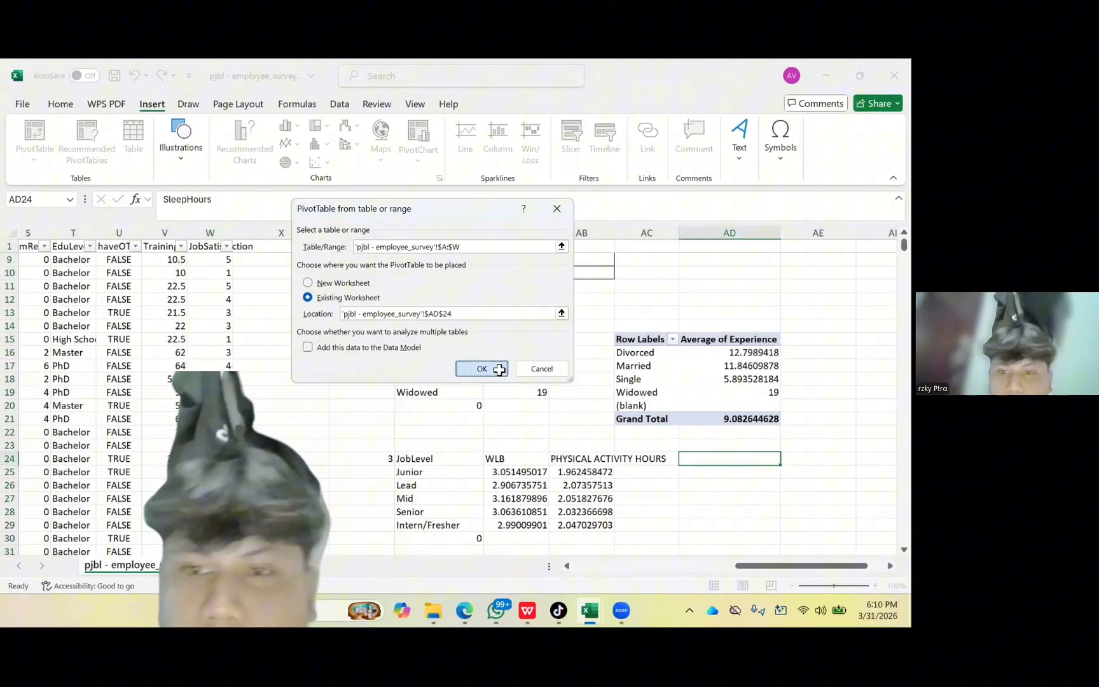
{"action": "left_click", "coordinate": [499, 369]}
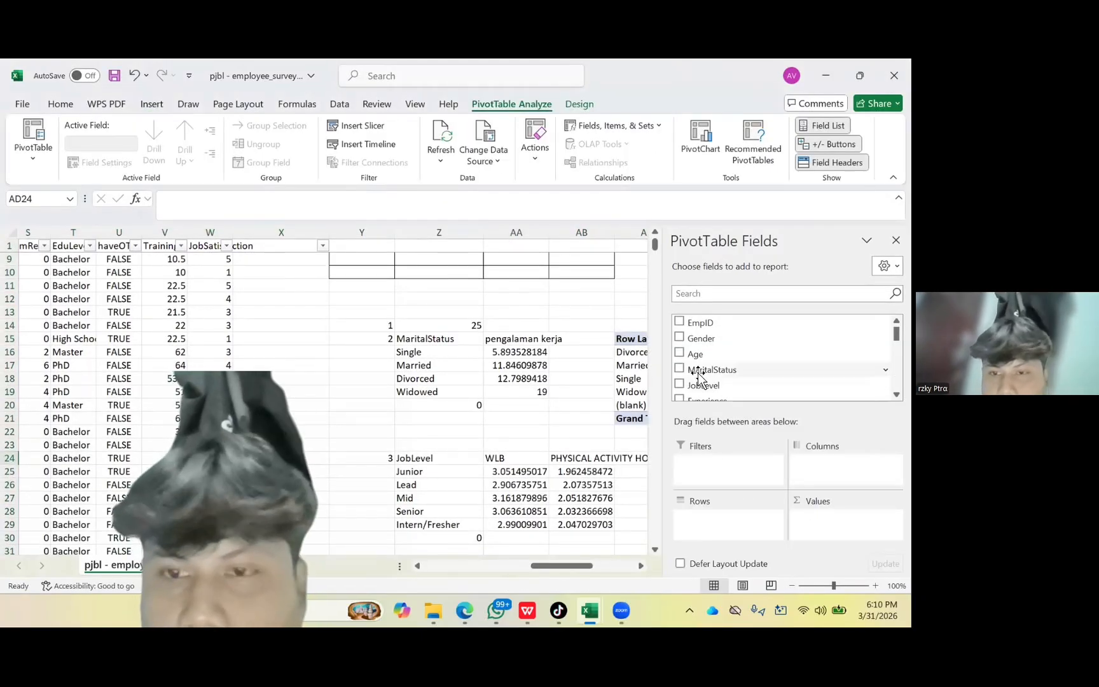
Set JobLevel as the PivotTable's row field and add WLB and PhysicalActivityHours as value fields.
{"action": "scroll", "coordinate": [700, 376], "scroll_direction": "down", "scroll_amount": 1}
{"action": "left_click_drag", "start_coordinate": [703, 351], "coordinate": [706, 515]}
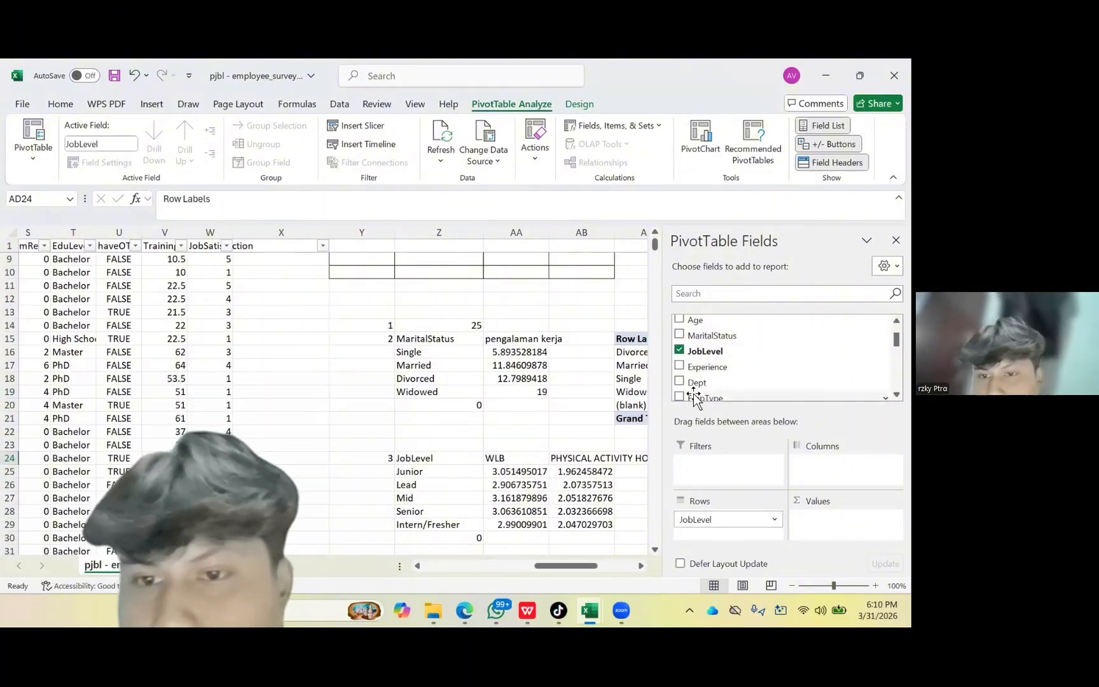
{"action": "scroll", "coordinate": [694, 398], "scroll_direction": "down", "scroll_amount": 1}
{"action": "left_click_drag", "start_coordinate": [693, 380], "coordinate": [856, 531]}
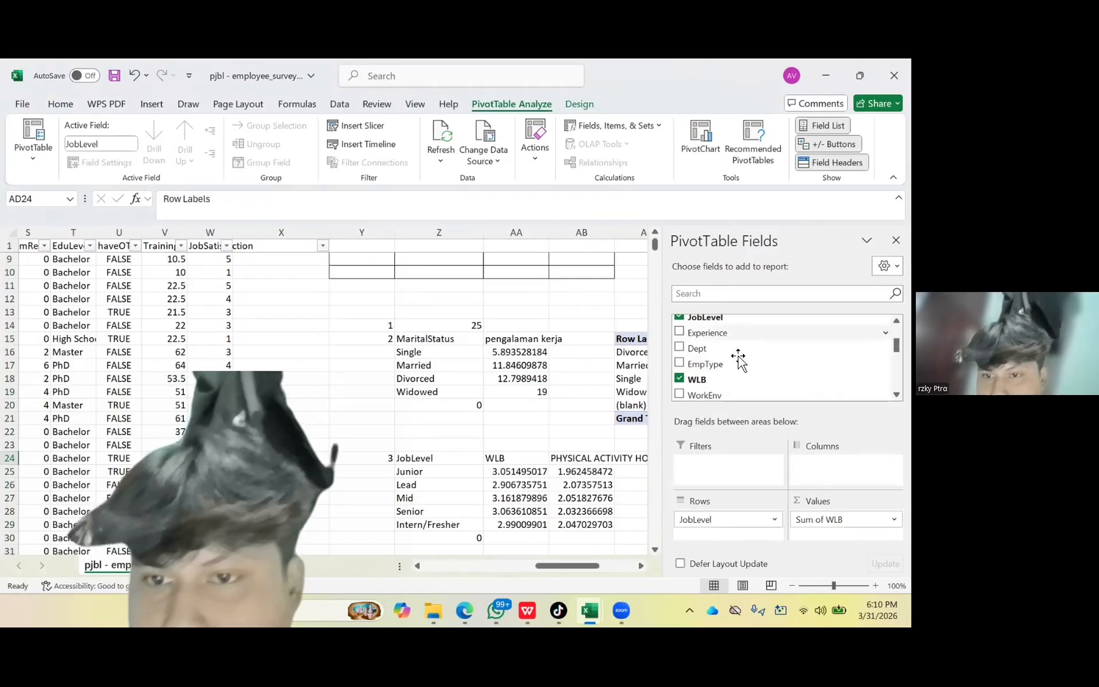
{"action": "scroll", "coordinate": [736, 359], "scroll_direction": "down", "scroll_amount": 1}
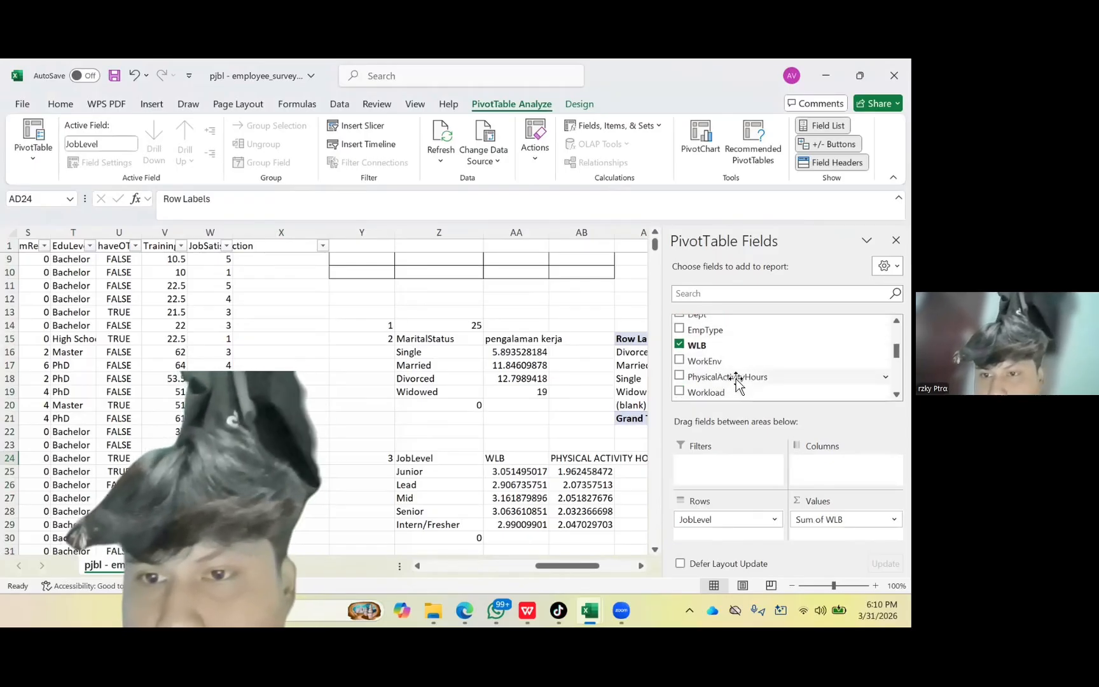
{"action": "left_click_drag", "start_coordinate": [734, 377], "coordinate": [852, 525]}
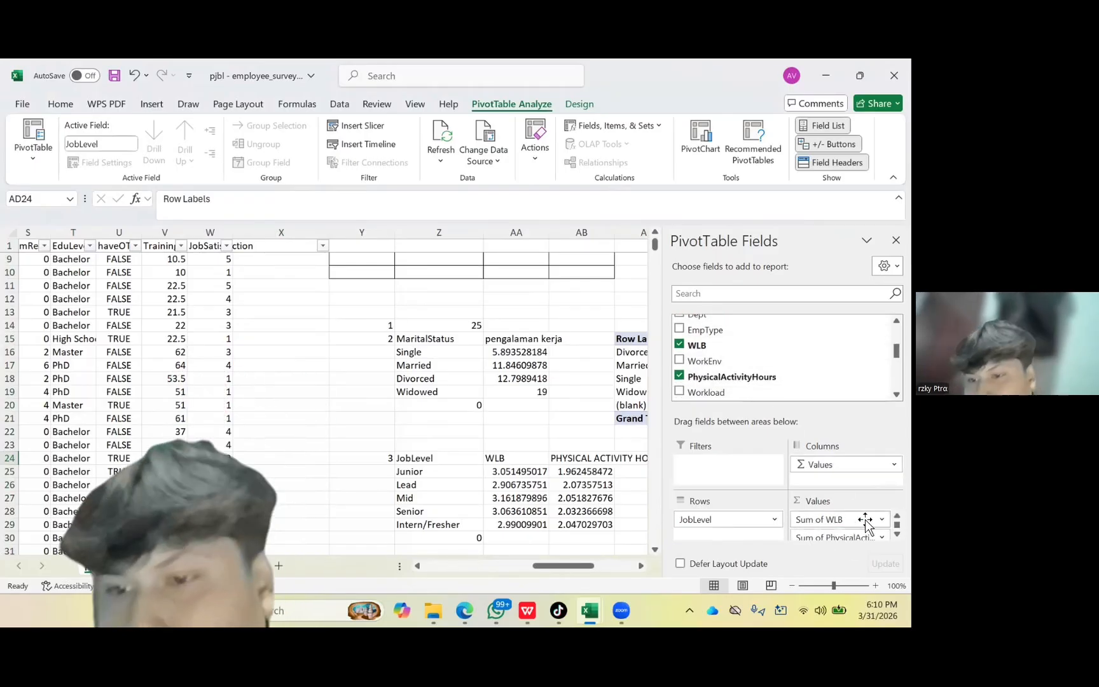
Summarize the PivotTable's WLB value field by Average.
{"action": "left_click", "coordinate": [881, 519]}
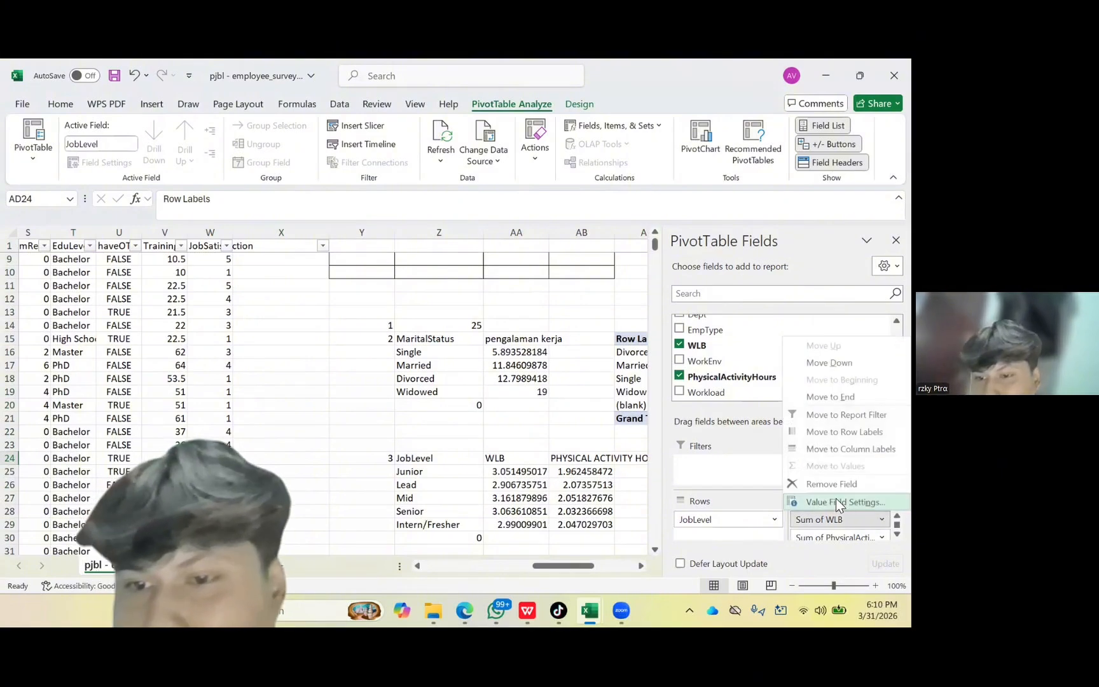
{"action": "left_click", "coordinate": [836, 498]}
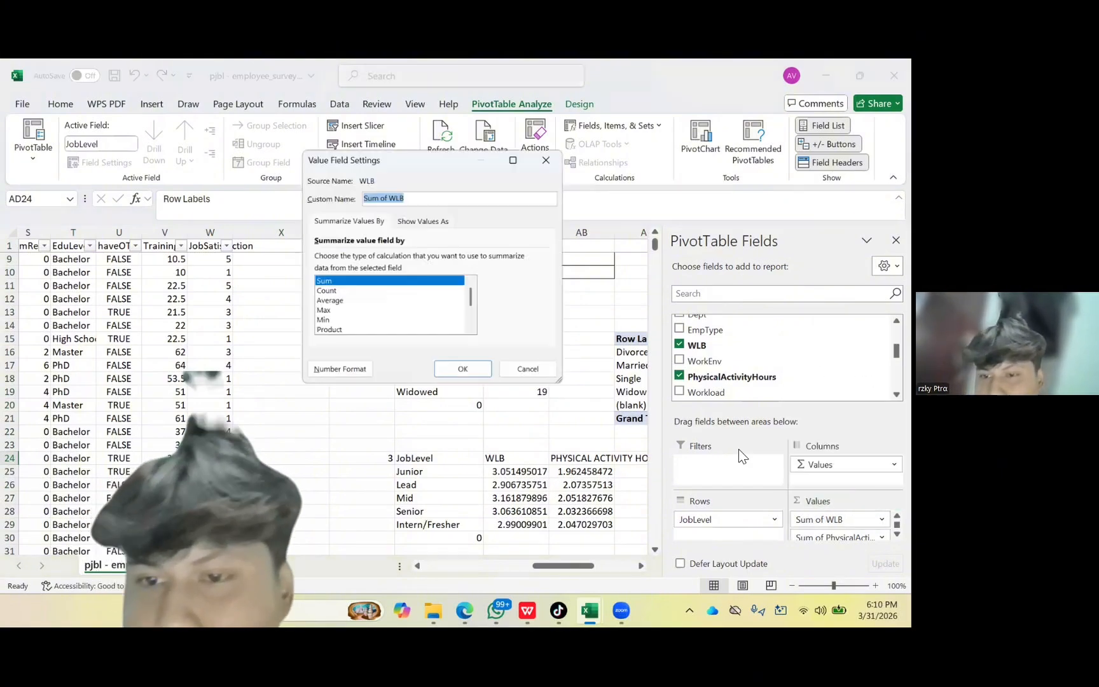
{"action": "left_click", "coordinate": [383, 301]}
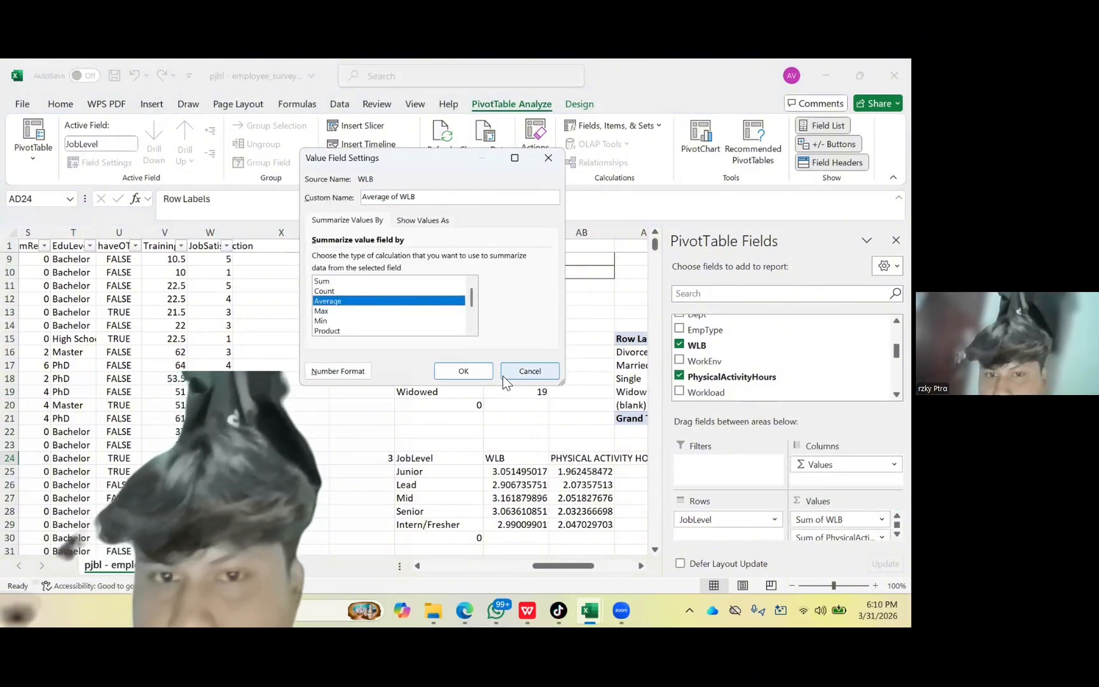
{"action": "left_click", "coordinate": [485, 370]}
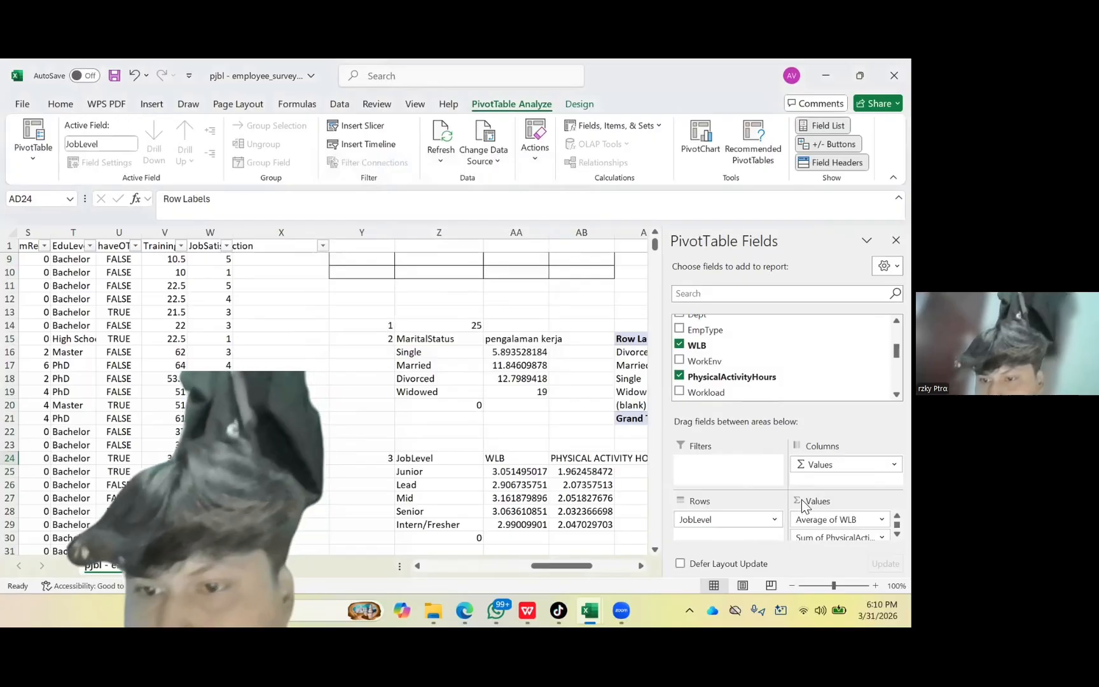
Summarize the PhysicalActivityHours value field by Average and leave the PivotTable.
{"action": "left_click", "coordinate": [881, 538]}
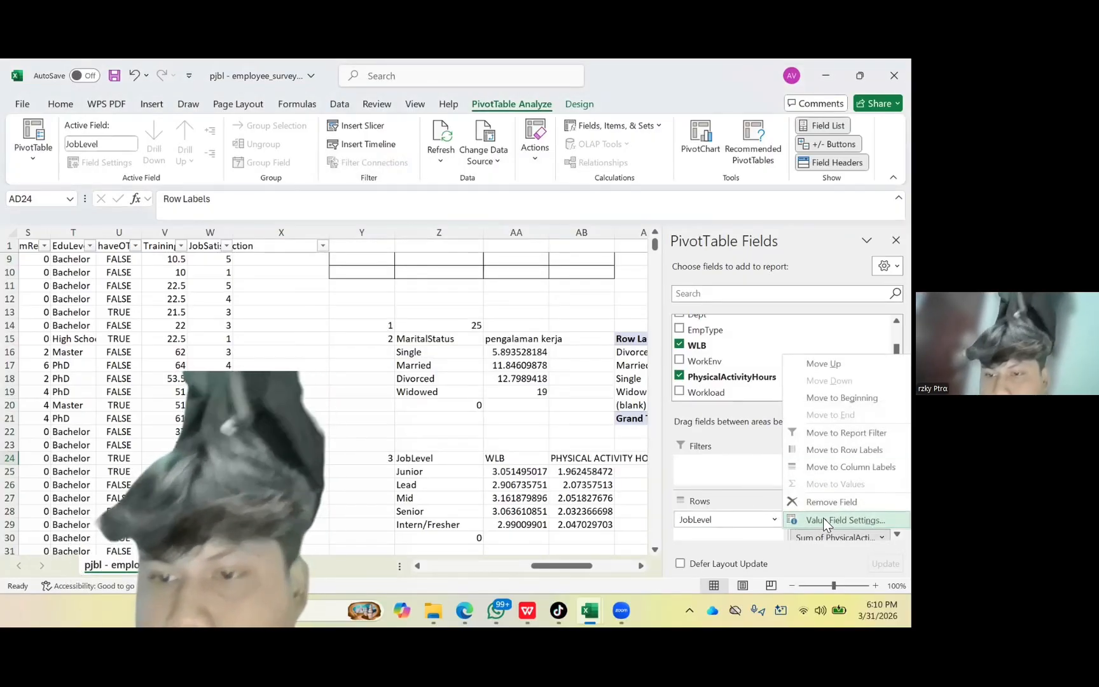
{"action": "left_click", "coordinate": [824, 521]}
{"action": "left_click", "coordinate": [394, 300]}
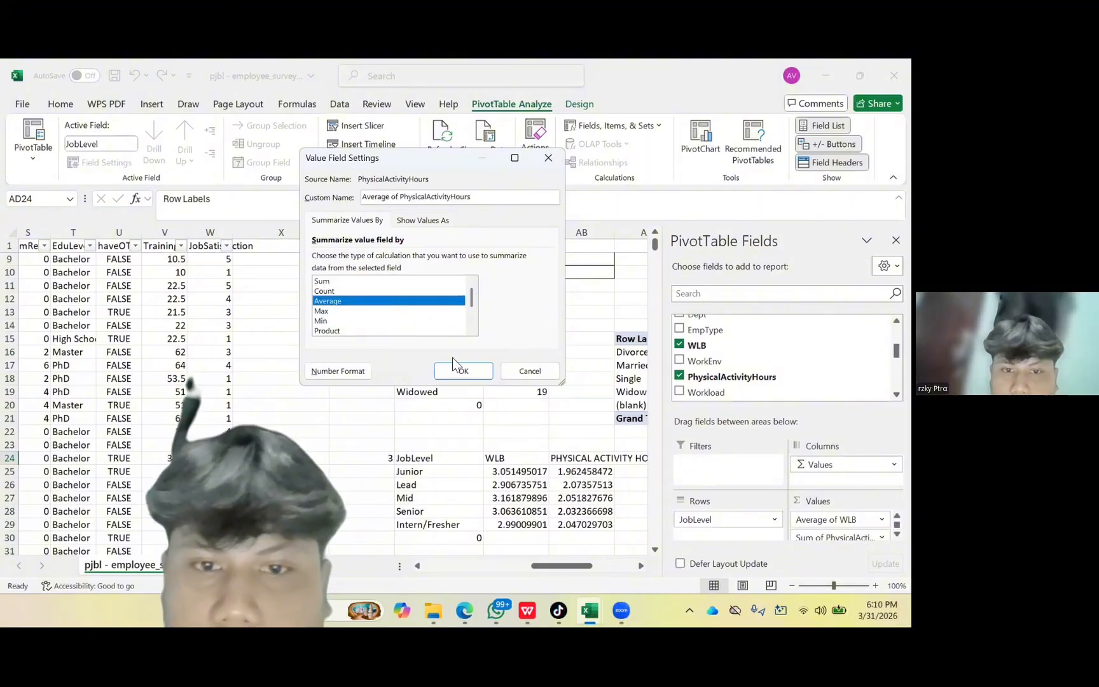
{"action": "left_click", "coordinate": [466, 370]}
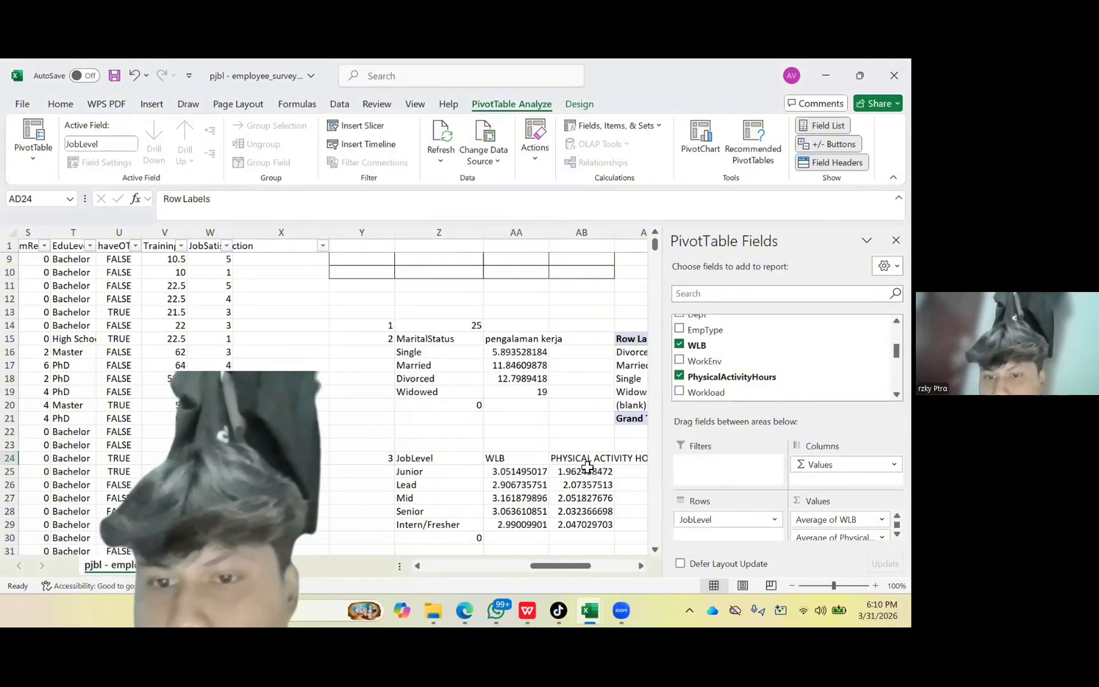
{"action": "scroll", "coordinate": [588, 468], "scroll_direction": "right", "scroll_amount": 5}
{"action": "scroll", "coordinate": [573, 451], "scroll_direction": "right", "scroll_amount": 2}
{"action": "left_click", "coordinate": [554, 433]}
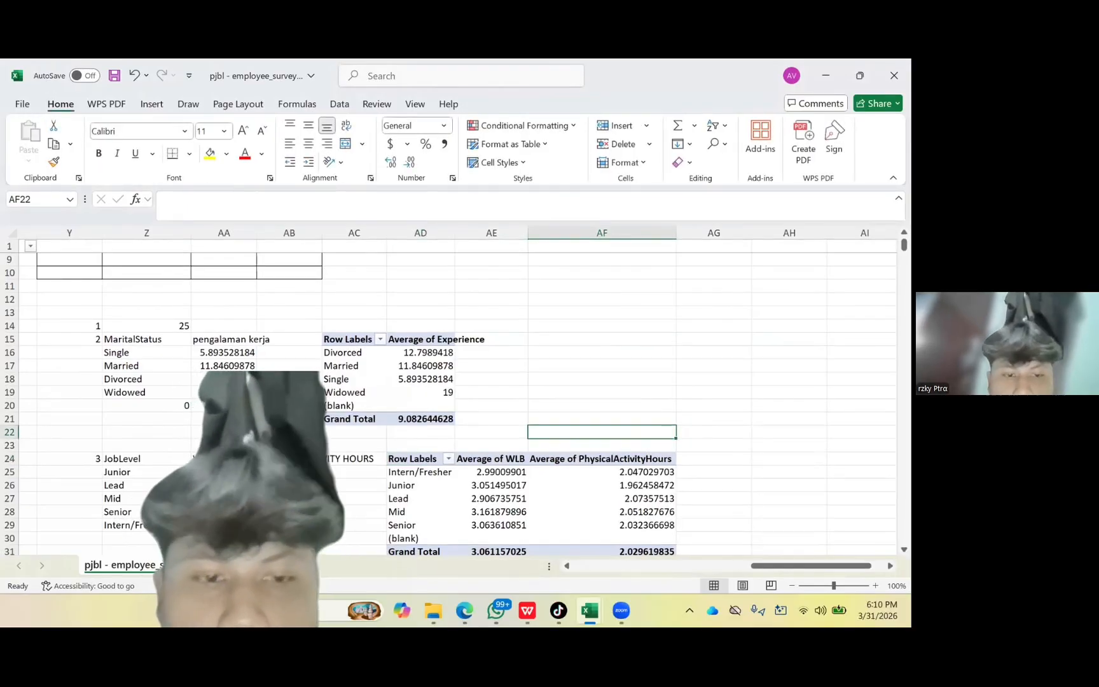
Highlight the highest WLB average in AA27 and the highest physical activity average in AB26 with yellow fill.
{"action": "scroll", "coordinate": [431, 486], "scroll_direction": "down", "scroll_amount": 1}
{"action": "scroll", "coordinate": [431, 486], "scroll_direction": "left", "scroll_amount": 1}
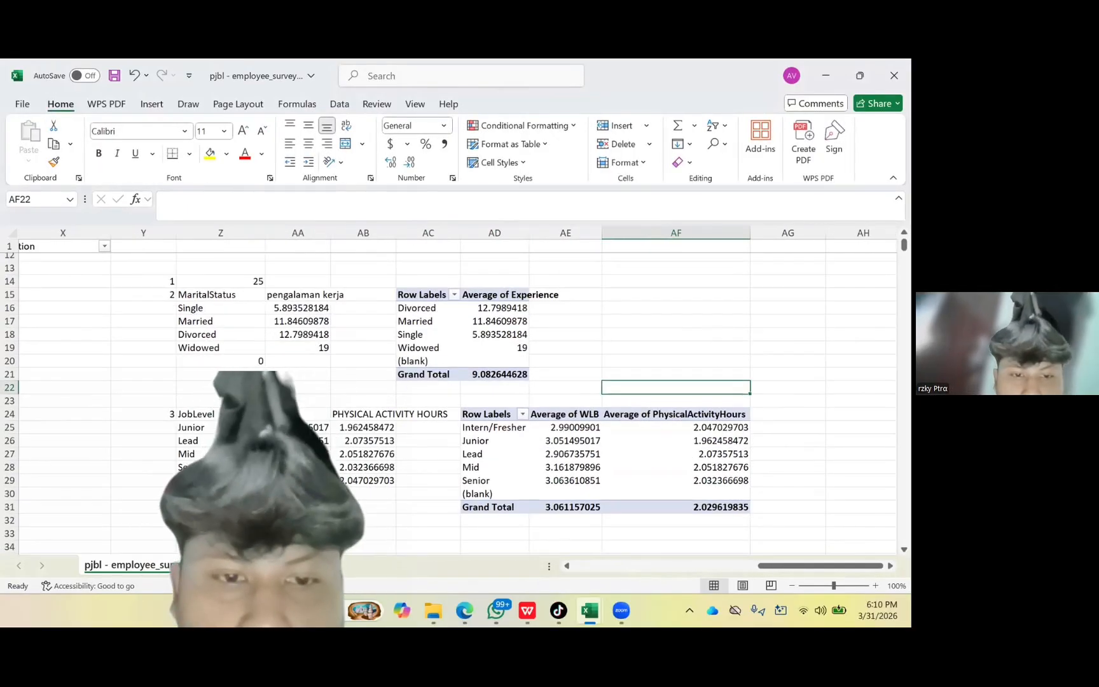
{"action": "left_click", "coordinate": [296, 453]}
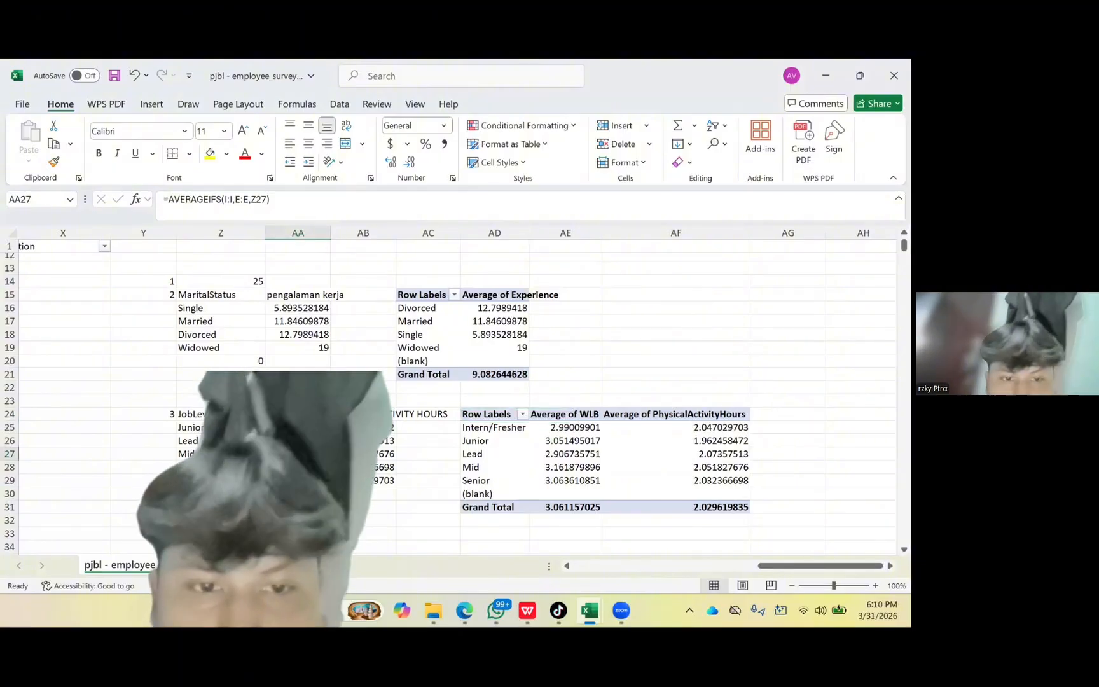
{"action": "left_click", "coordinate": [211, 154]}
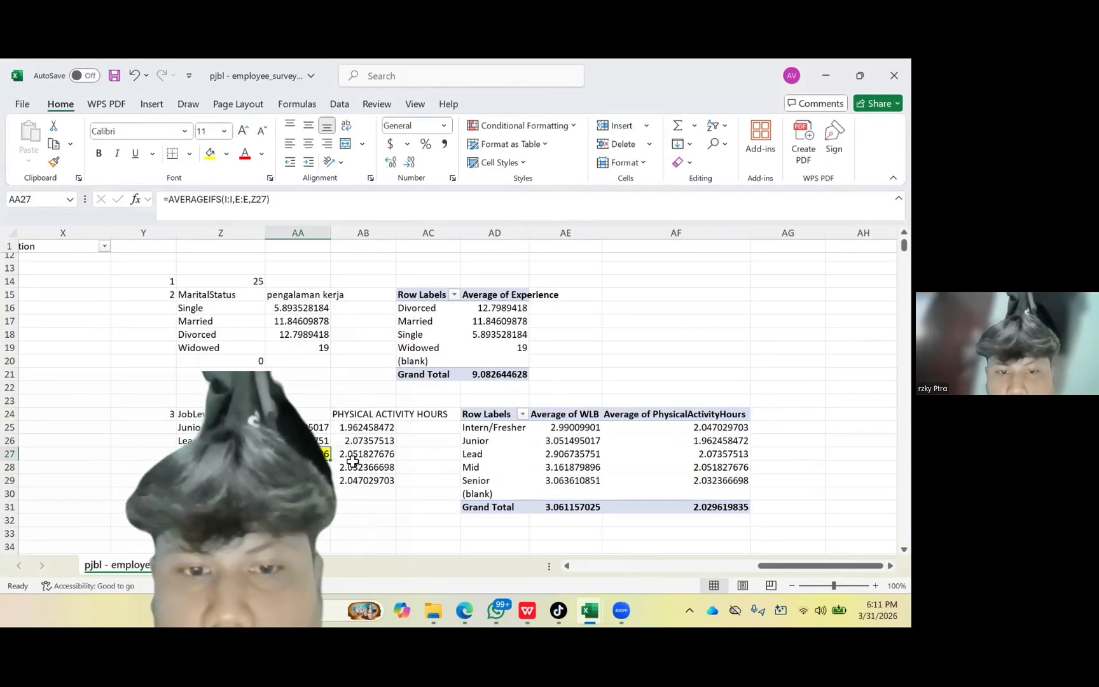
{"action": "left_click", "coordinate": [360, 441]}
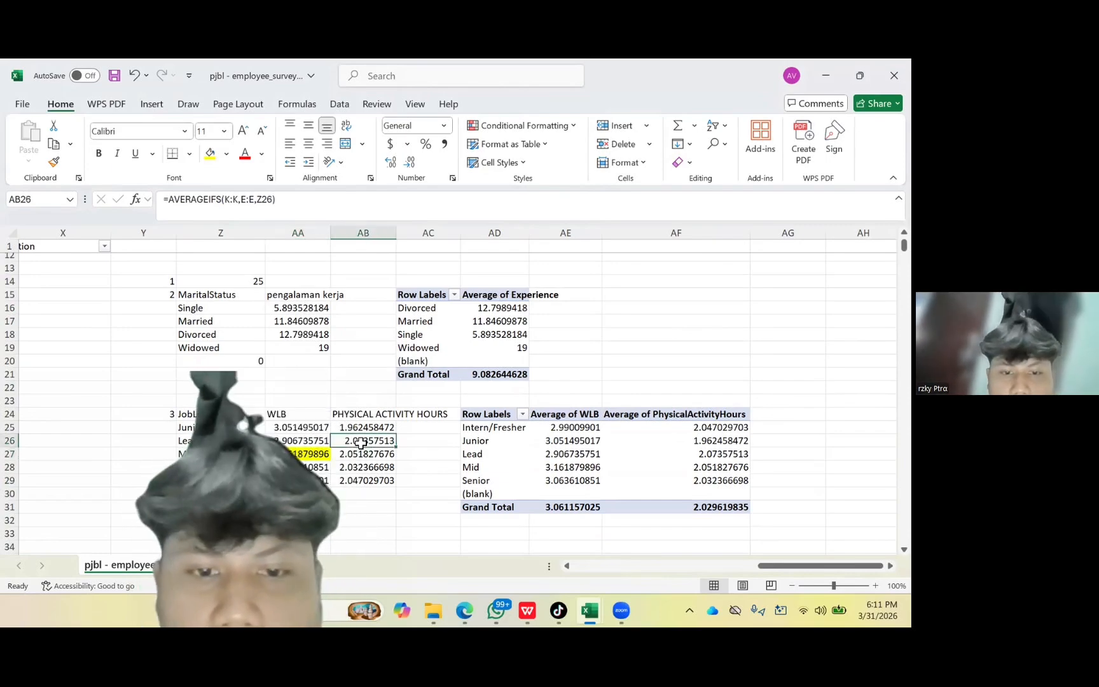
{"action": "left_click", "coordinate": [211, 154]}
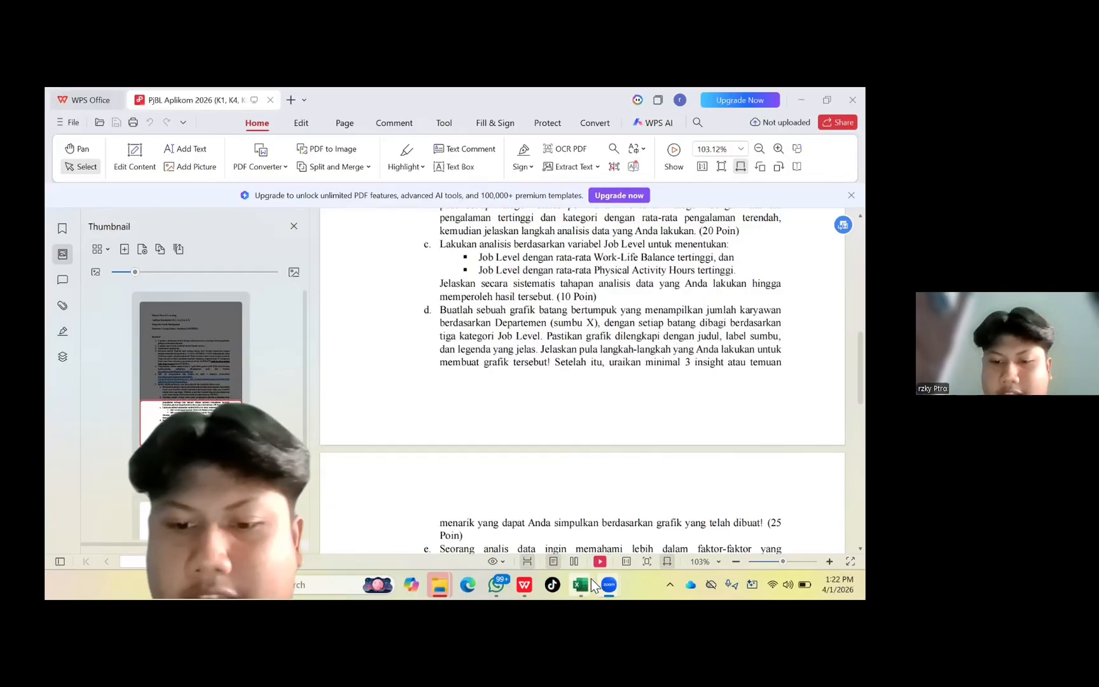
Switch from the assignment PDF to the employee survey workbook in Excel and select cell Z34 below the job level table.
{"action": "mouse_move", "coordinate": [580, 584]}
{"action": "left_click", "coordinate": [608, 538]}
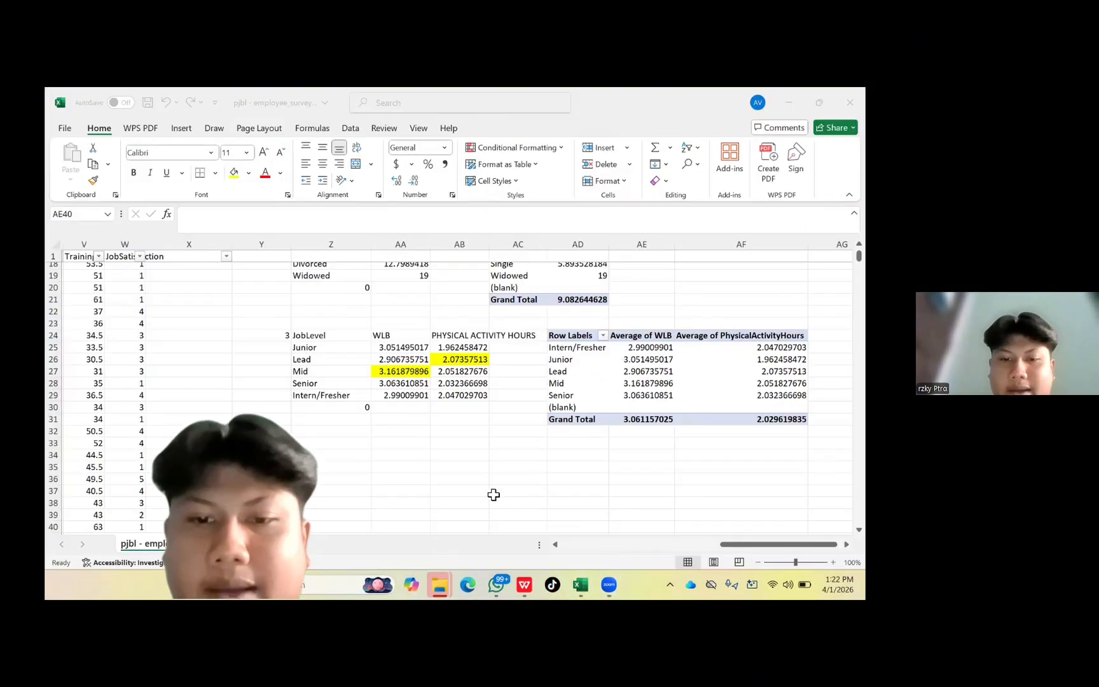
{"action": "left_click", "coordinate": [351, 459]}
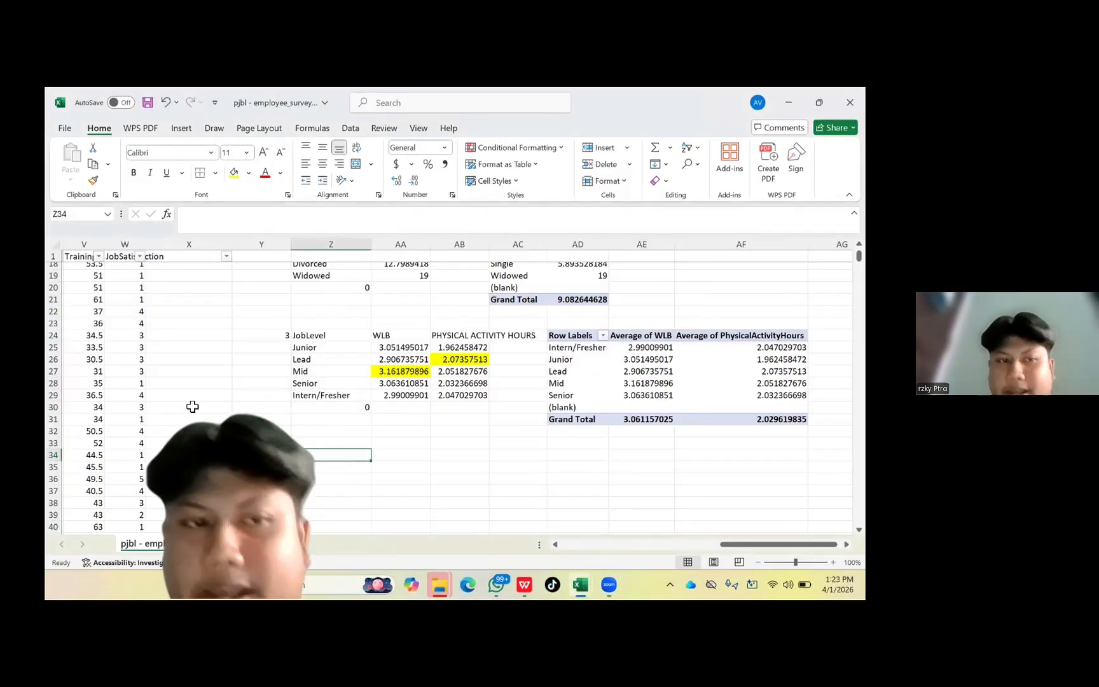
Insert a PivotTable from columns A:W of the employee survey sheet, placed at cell Z34 of the existing worksheet.
{"action": "left_click", "coordinate": [50, 242]}
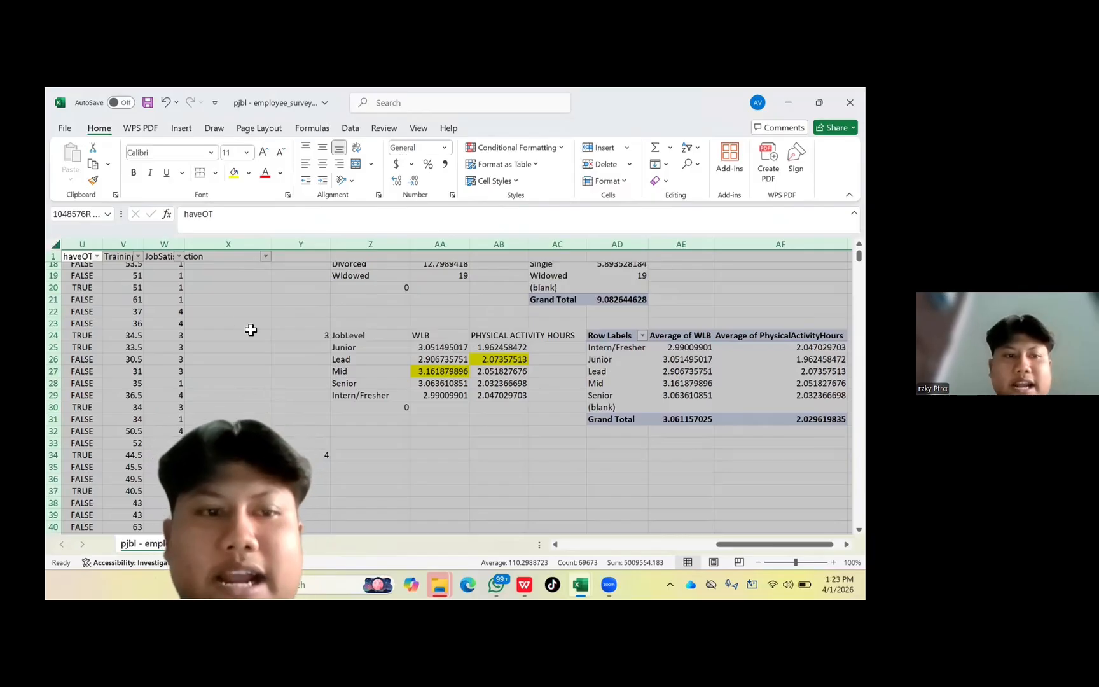
{"action": "left_click", "coordinate": [182, 128]}
{"action": "left_click", "coordinate": [76, 154]}
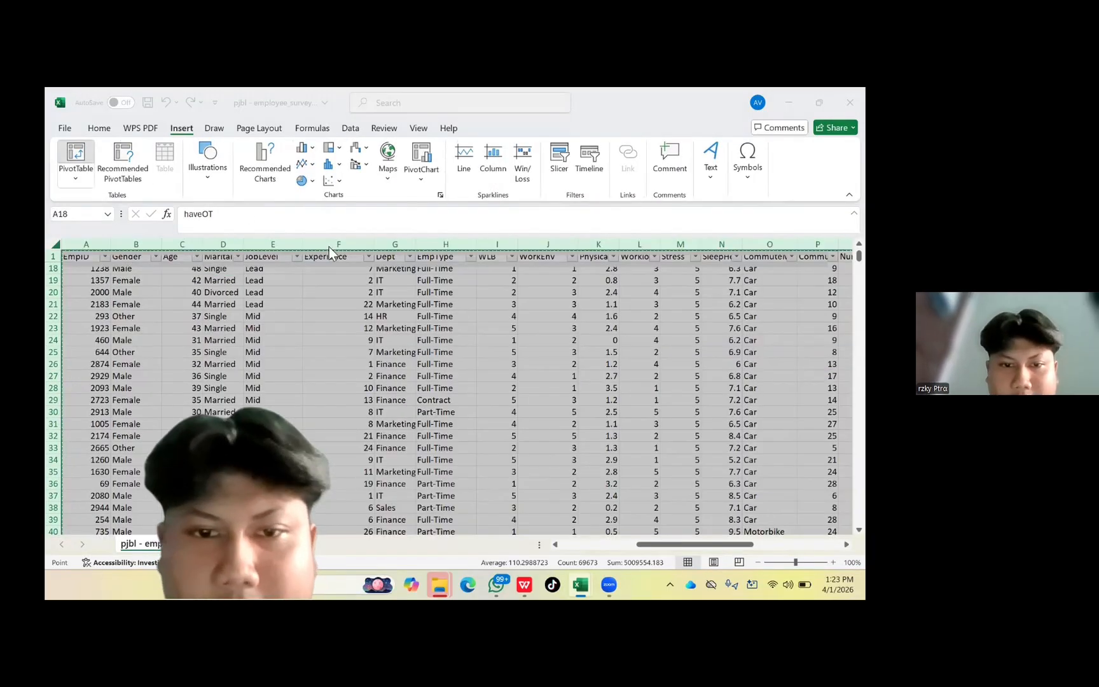
{"action": "left_click", "coordinate": [322, 303]}
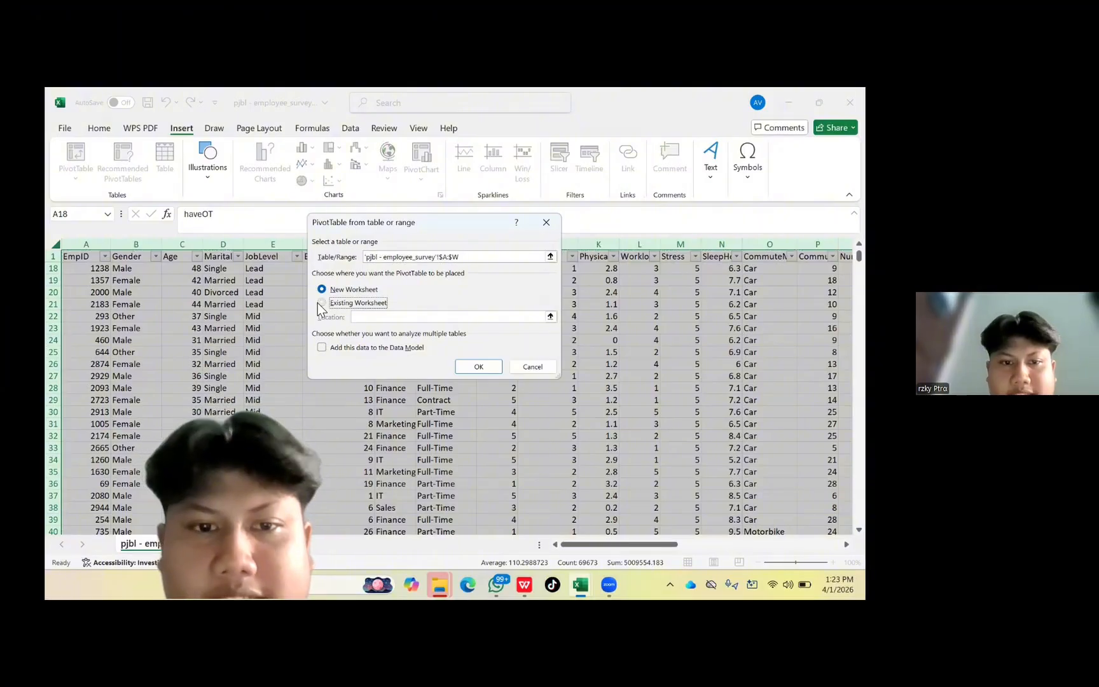
{"action": "scroll", "coordinate": [432, 414], "scroll_direction": "right", "scroll_amount": 10}
{"action": "scroll", "coordinate": [432, 414], "scroll_direction": "down", "scroll_amount": 3}
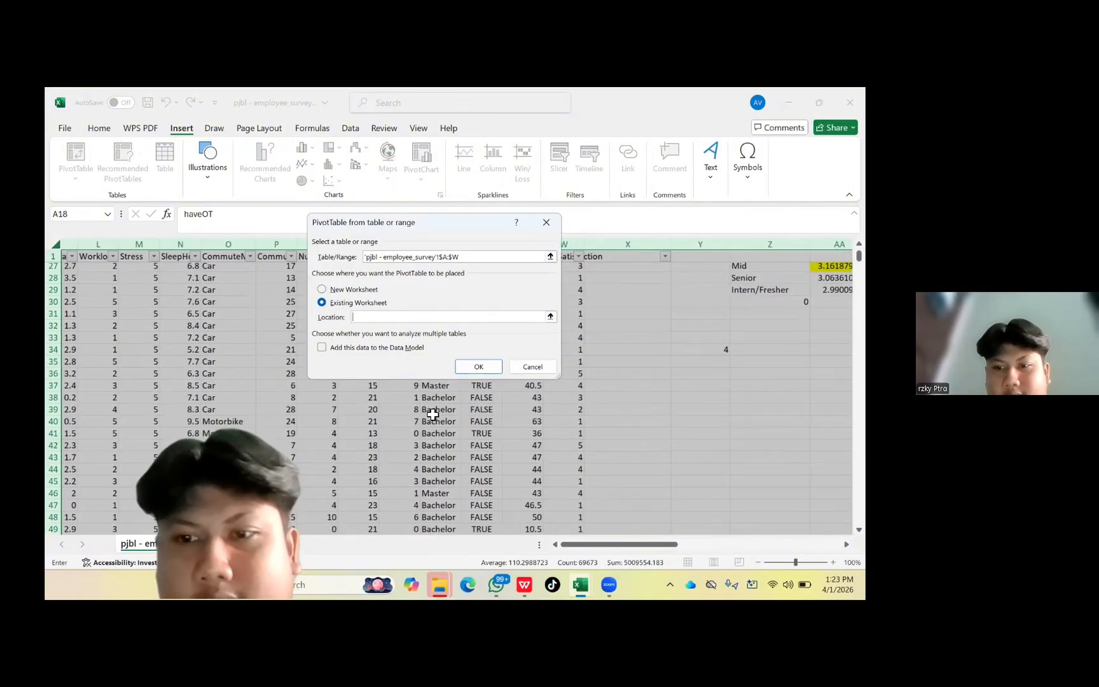
{"action": "scroll", "coordinate": [432, 414], "scroll_direction": "right", "scroll_amount": 4}
{"action": "scroll", "coordinate": [432, 414], "scroll_direction": "up", "scroll_amount": 2}
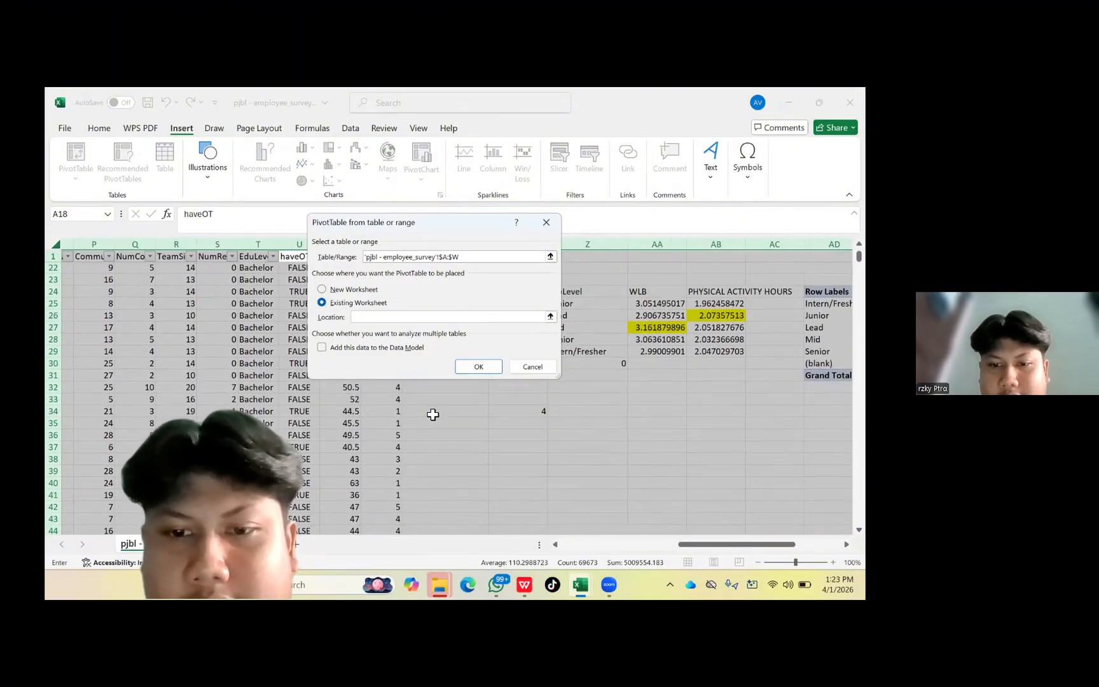
{"action": "left_click", "coordinate": [586, 410]}
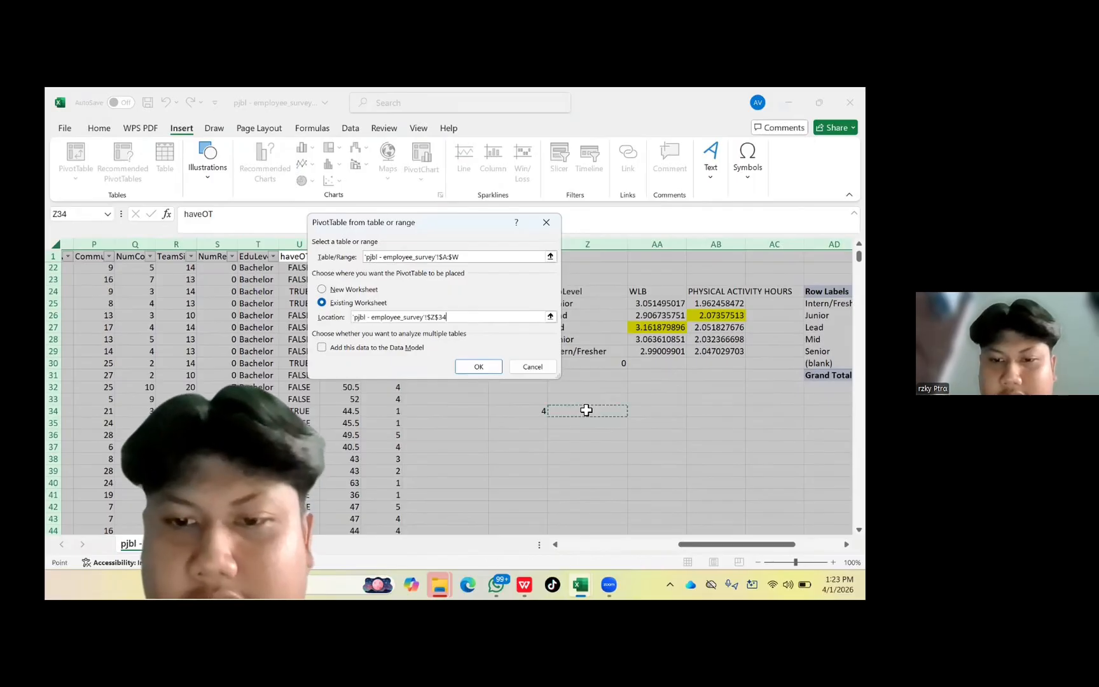
{"action": "left_click", "coordinate": [483, 369]}
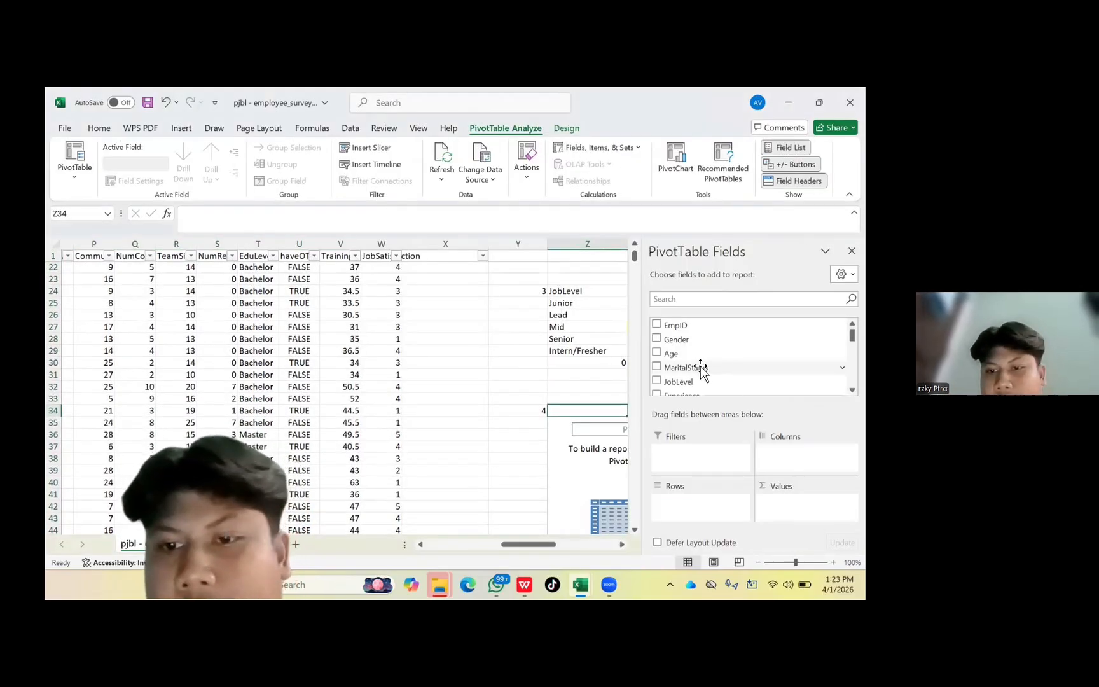
Use Dept as the PivotTable's row labels and add the count of JobLevel as its values.
{"action": "scroll", "coordinate": [699, 370], "scroll_direction": "down", "scroll_amount": 2}
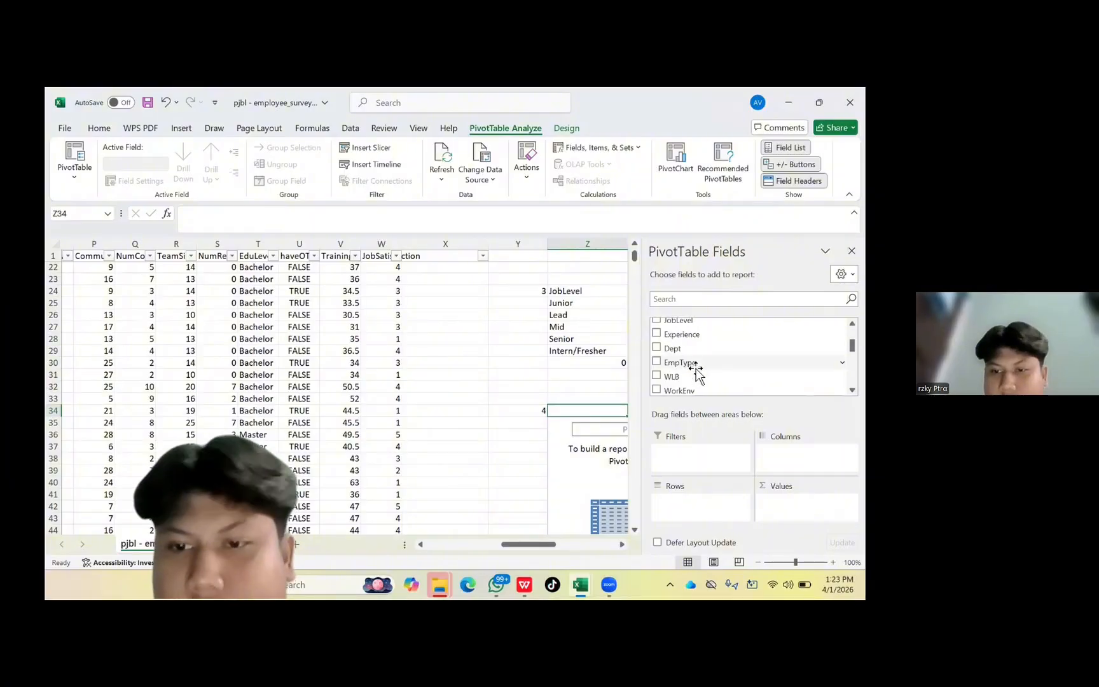
{"action": "scroll", "coordinate": [697, 372], "scroll_direction": "up", "scroll_amount": 1}
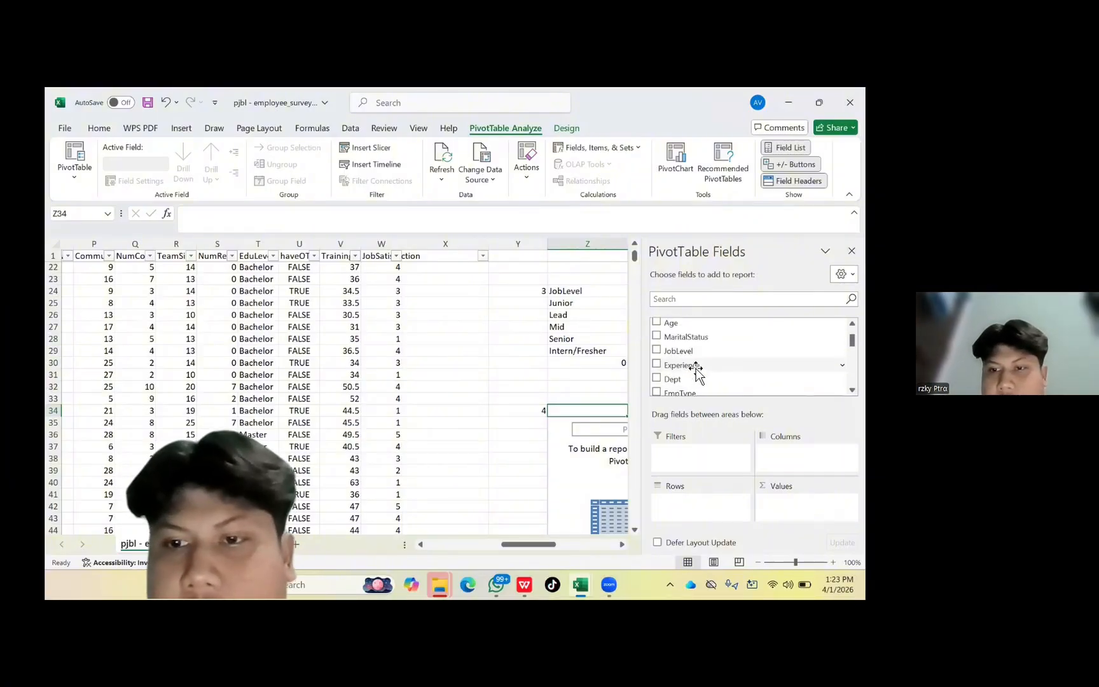
{"action": "left_click_drag", "start_coordinate": [684, 382], "coordinate": [702, 505]}
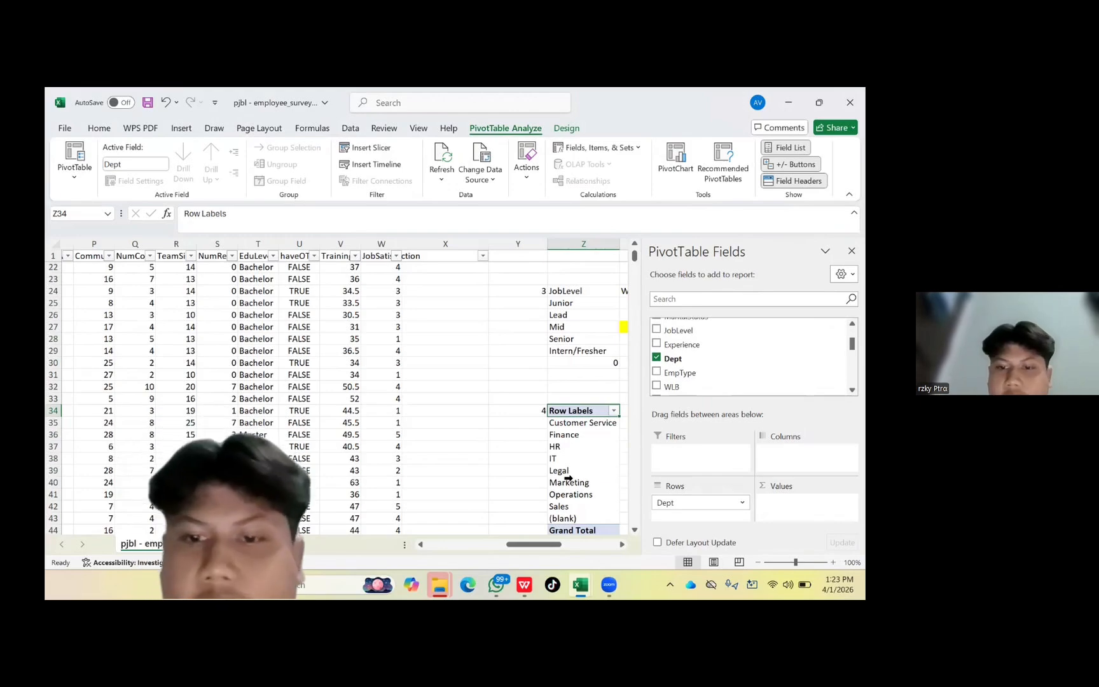
{"action": "scroll", "coordinate": [568, 478], "scroll_direction": "up", "scroll_amount": 1}
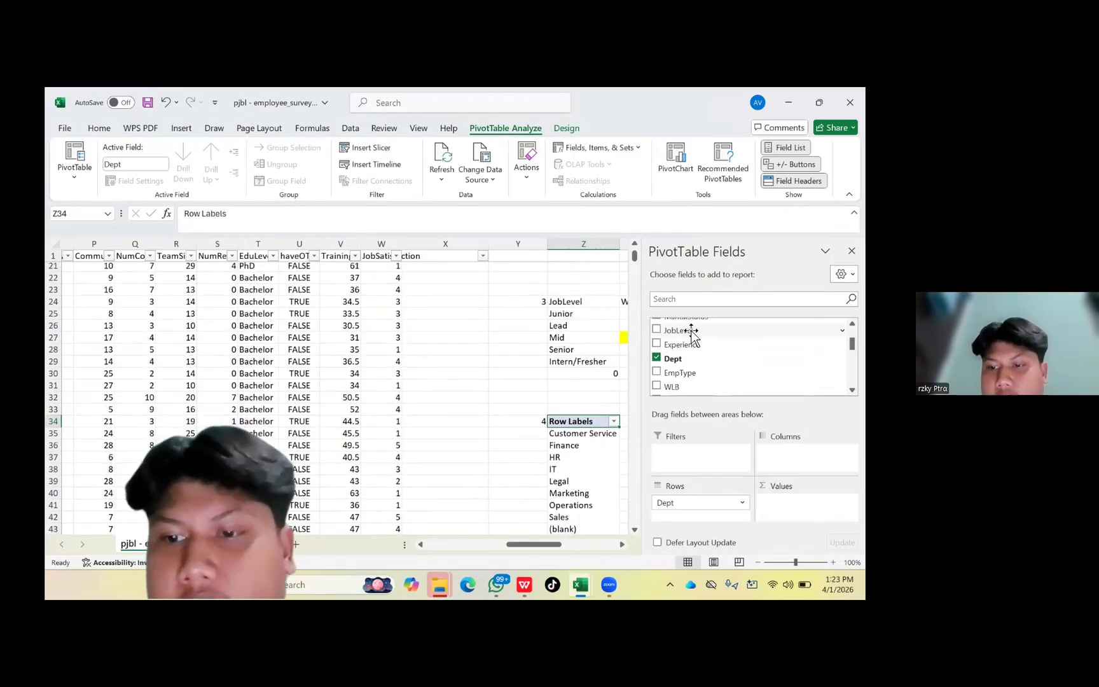
{"action": "left_click_drag", "start_coordinate": [692, 333], "coordinate": [815, 507]}
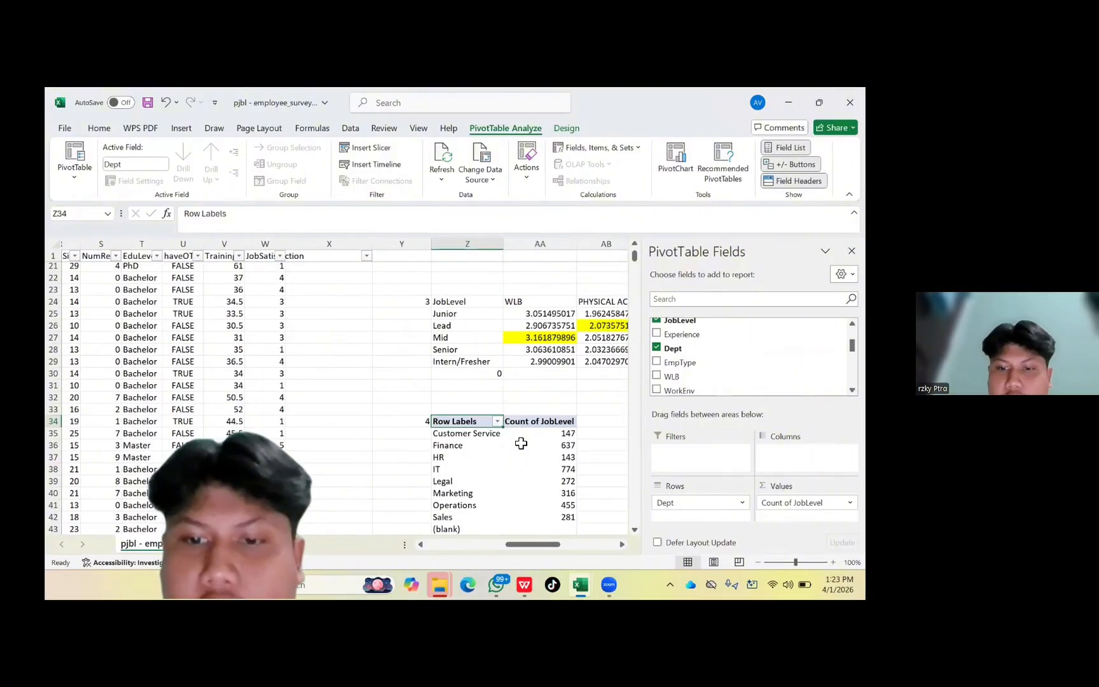
Add JobLevel to the department PivotTable's columns so the counts are split by job level.
{"action": "scroll", "coordinate": [521, 443], "scroll_direction": "right", "scroll_amount": 2}
{"action": "scroll", "coordinate": [520, 444], "scroll_direction": "down", "scroll_amount": 3}
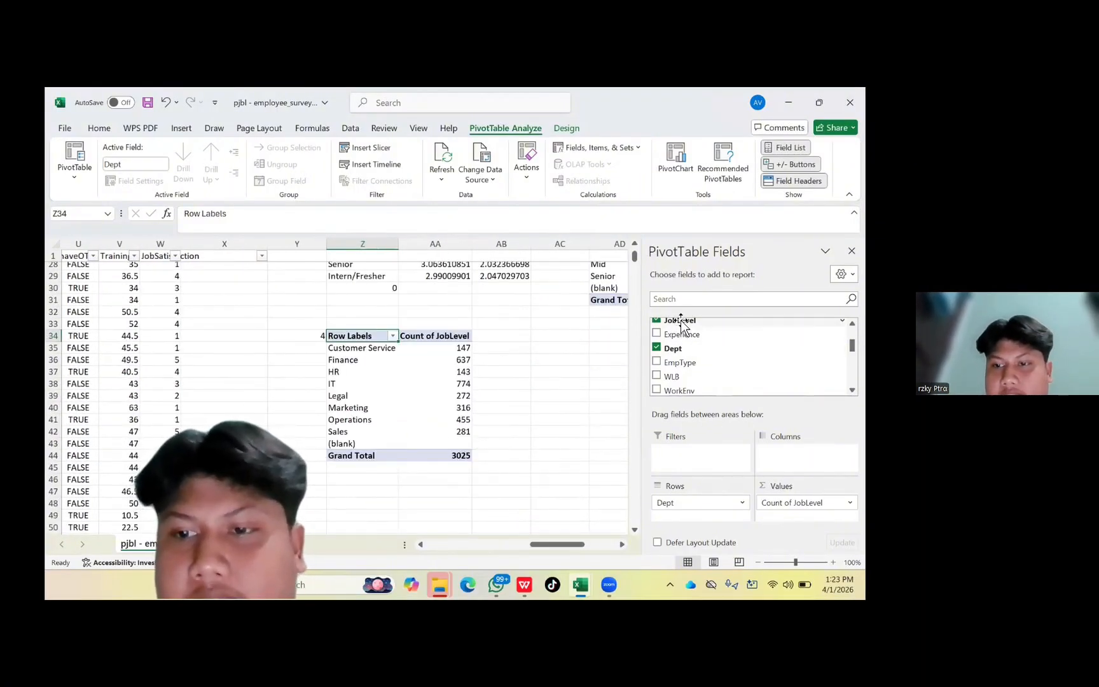
{"action": "left_click_drag", "start_coordinate": [681, 324], "coordinate": [820, 478]}
{"action": "scroll", "coordinate": [573, 459], "scroll_direction": "right", "scroll_amount": 3}
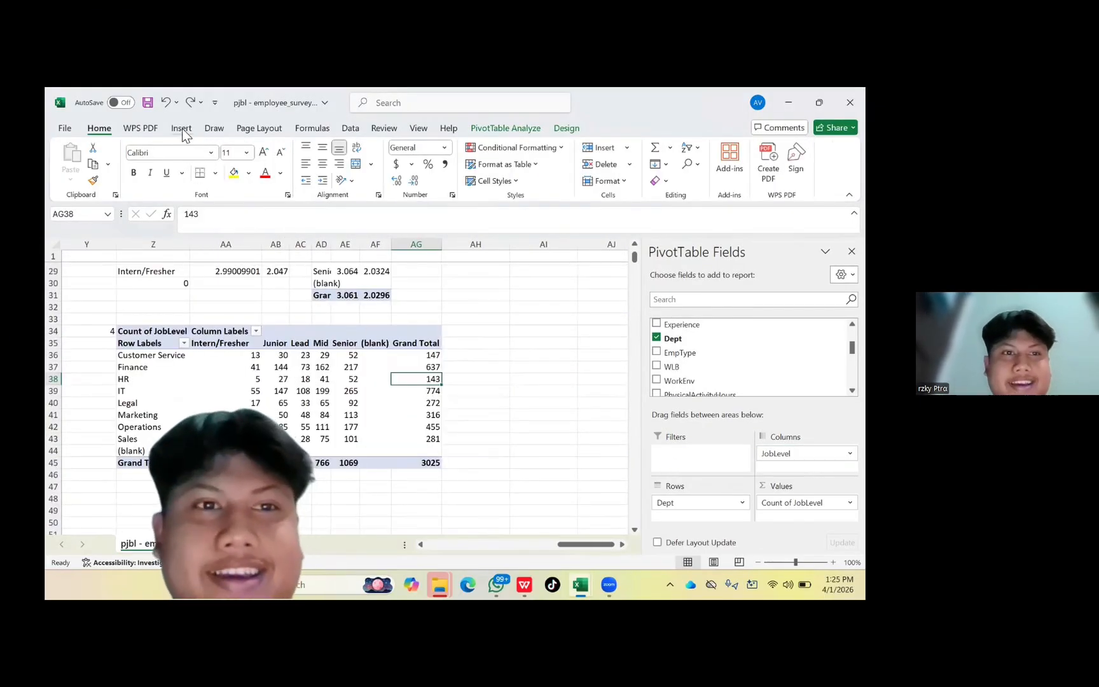
Insert a 2-D stacked column chart from the department and job level PivotTable.
{"action": "left_click", "coordinate": [182, 131]}
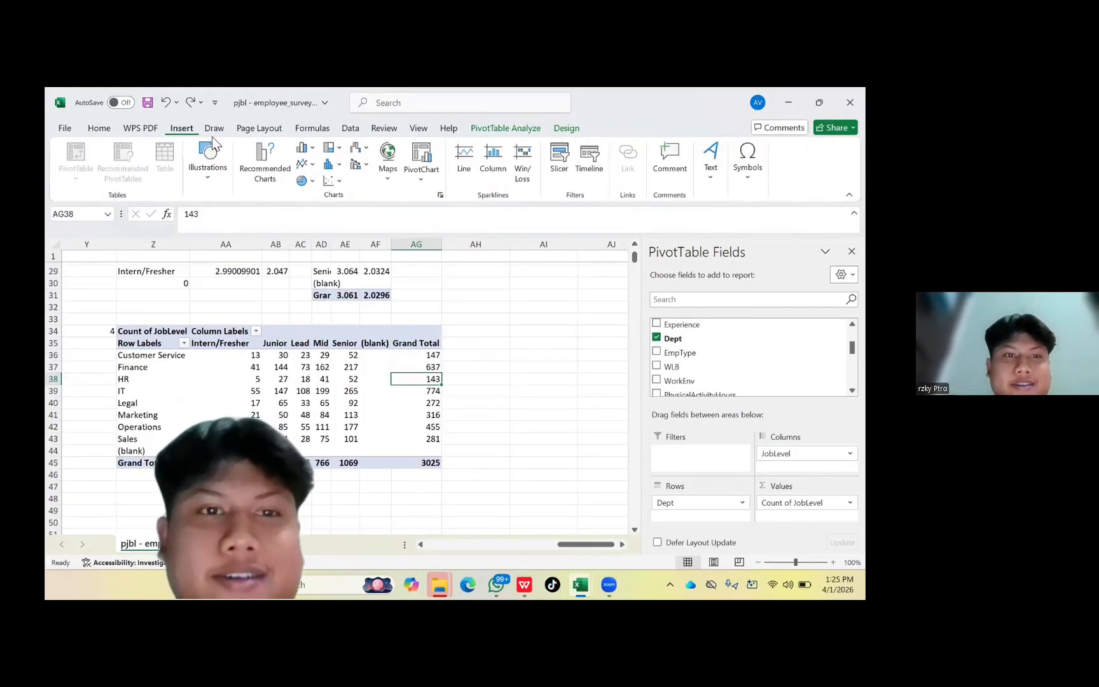
{"action": "left_click", "coordinate": [304, 148]}
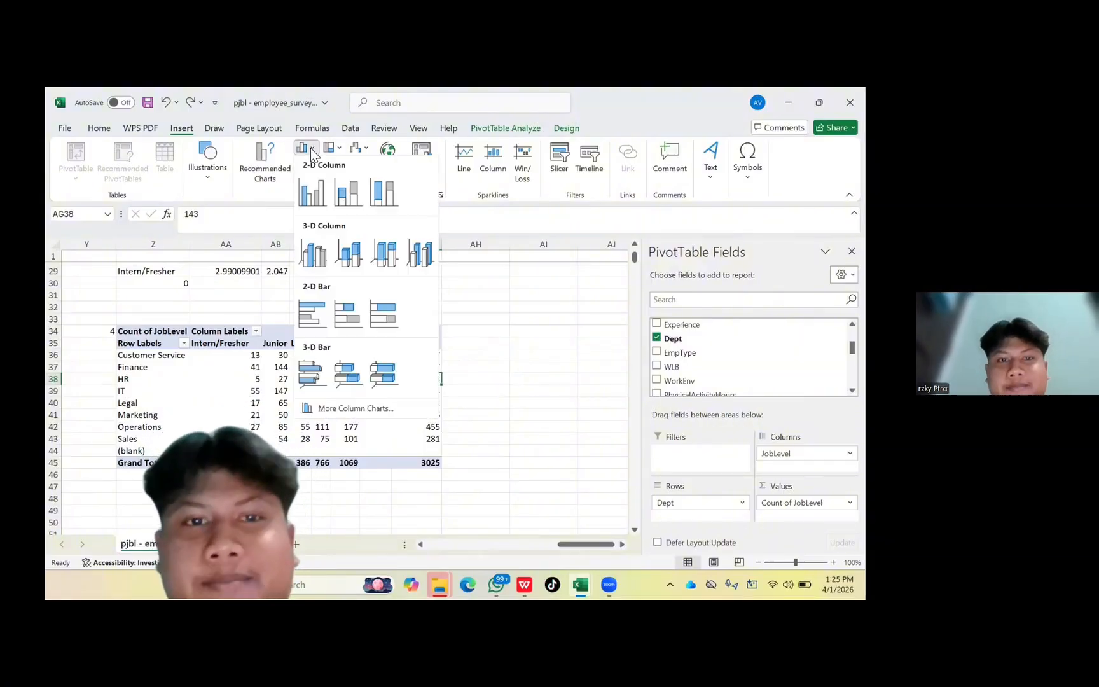
{"action": "left_click", "coordinate": [347, 198]}
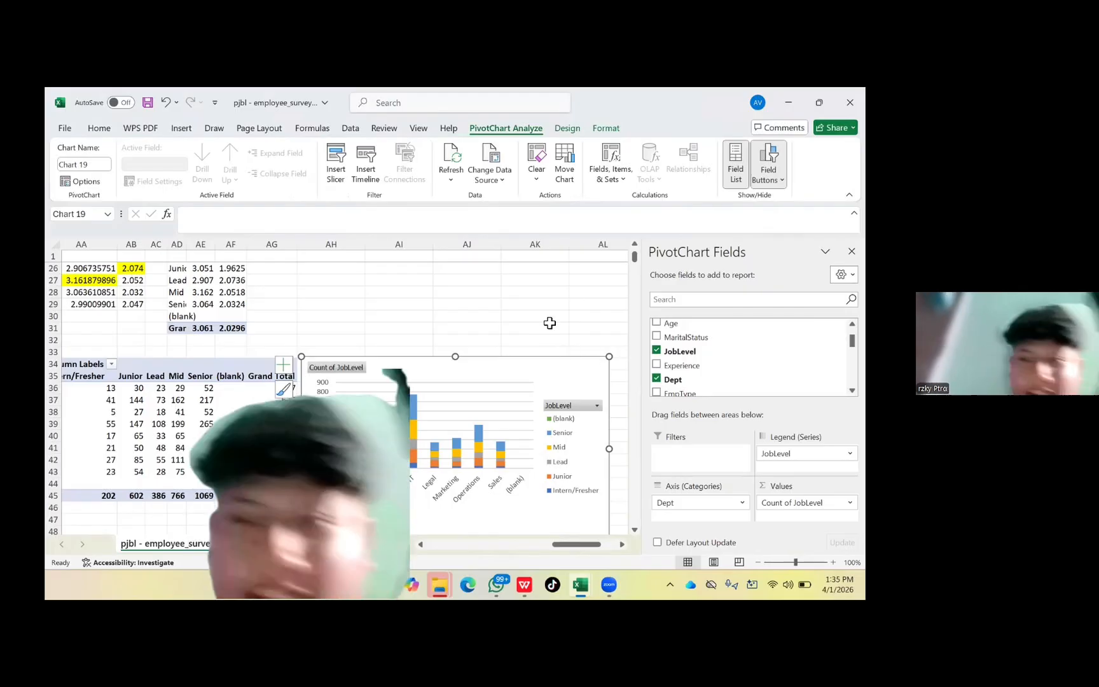
Show a chart title and data labels on the stacked column chart, without a data table, and enlarge the chart.
{"action": "scroll", "coordinate": [544, 307], "scroll_direction": "right", "scroll_amount": 1}
{"action": "scroll", "coordinate": [545, 307], "scroll_direction": "up", "scroll_amount": 1}
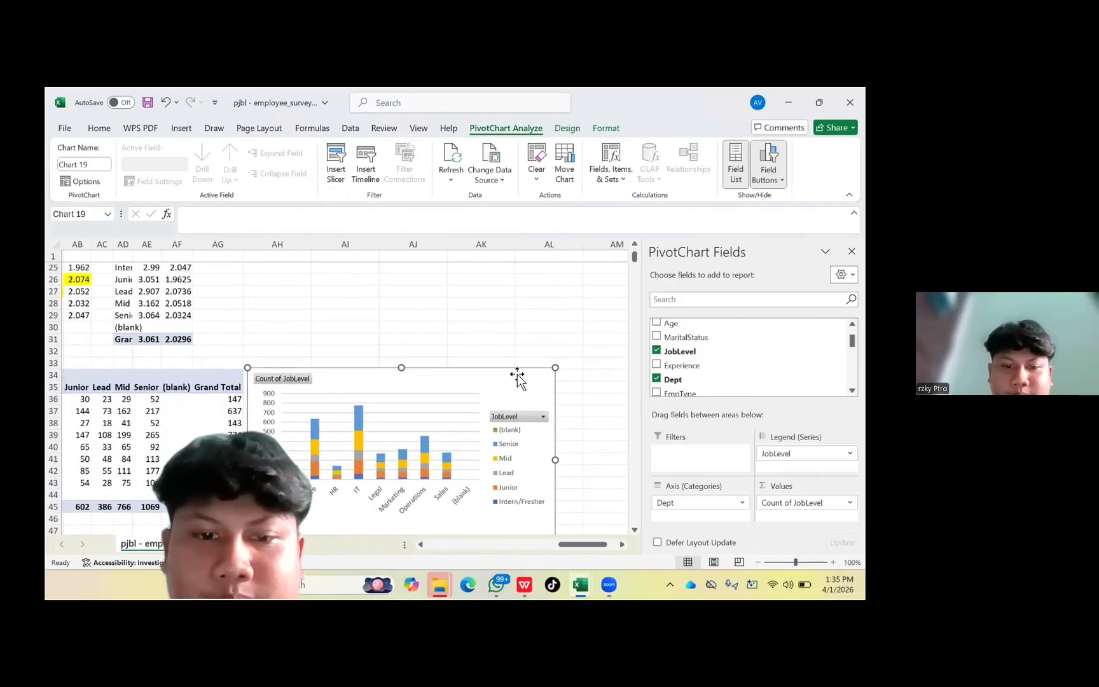
{"action": "scroll", "coordinate": [517, 375], "scroll_direction": "down", "scroll_amount": 3}
{"action": "scroll", "coordinate": [517, 375], "scroll_direction": "left", "scroll_amount": 1}
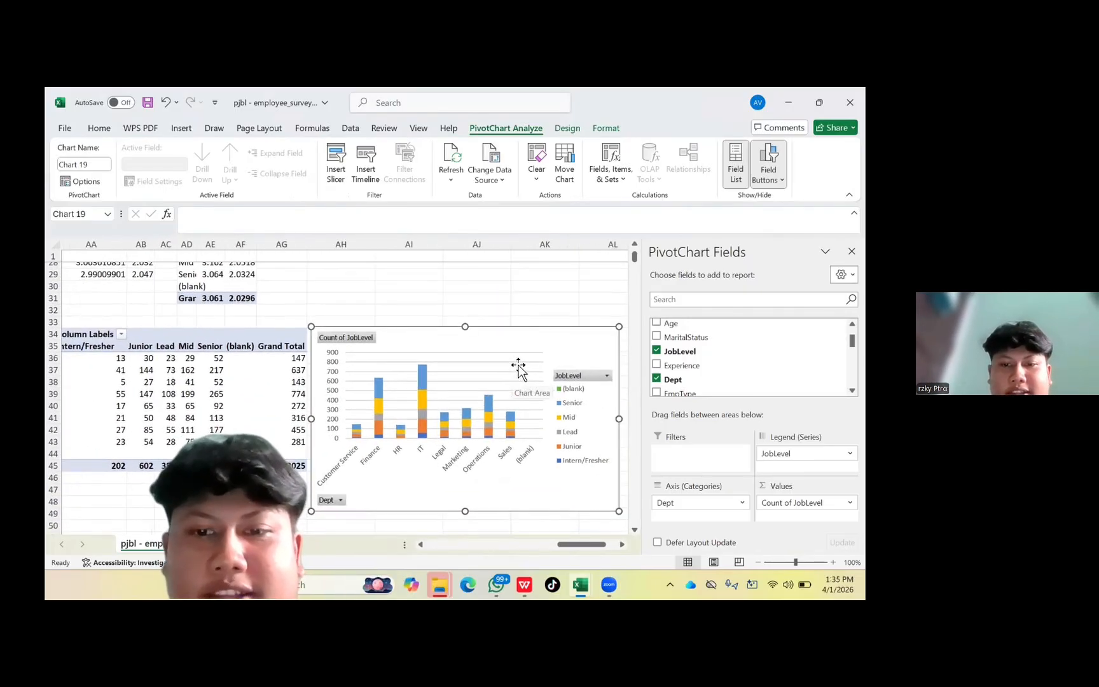
{"action": "scroll", "coordinate": [531, 343], "scroll_direction": "right", "scroll_amount": 1}
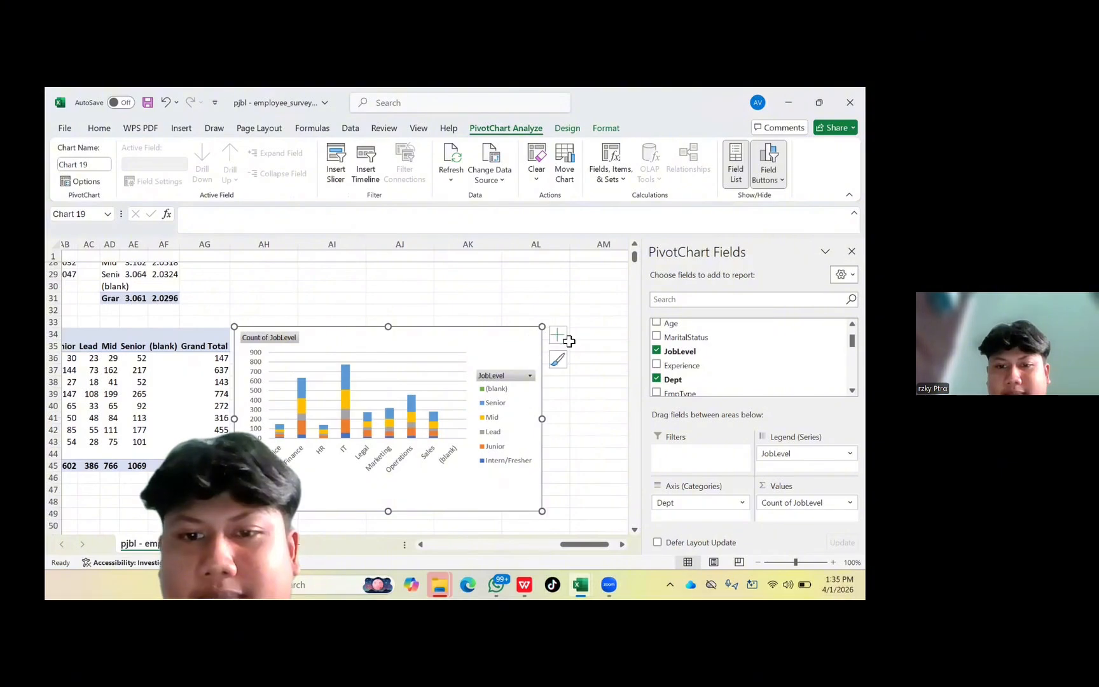
{"action": "left_click", "coordinate": [558, 335]}
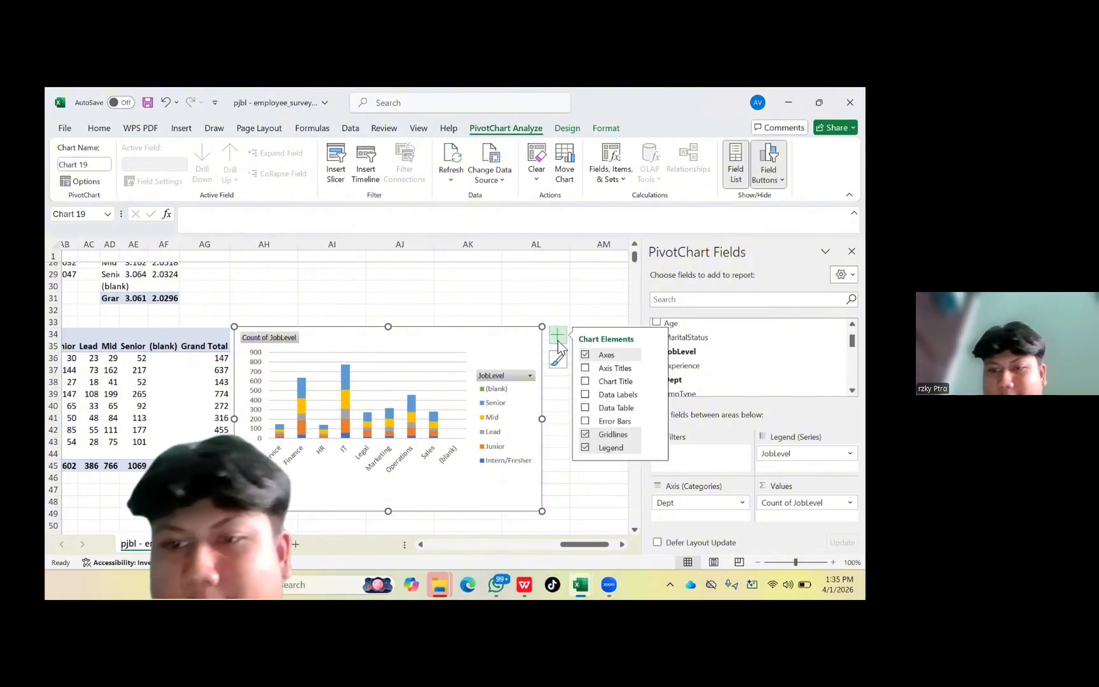
{"action": "left_click", "coordinate": [585, 381]}
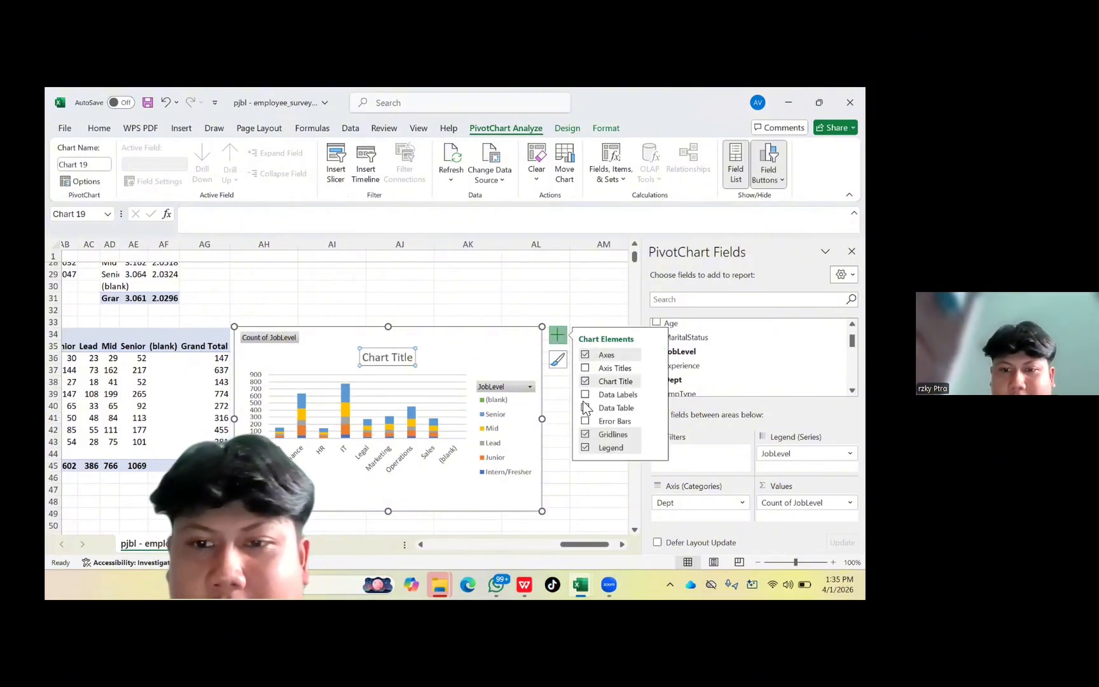
{"action": "left_click", "coordinate": [585, 408]}
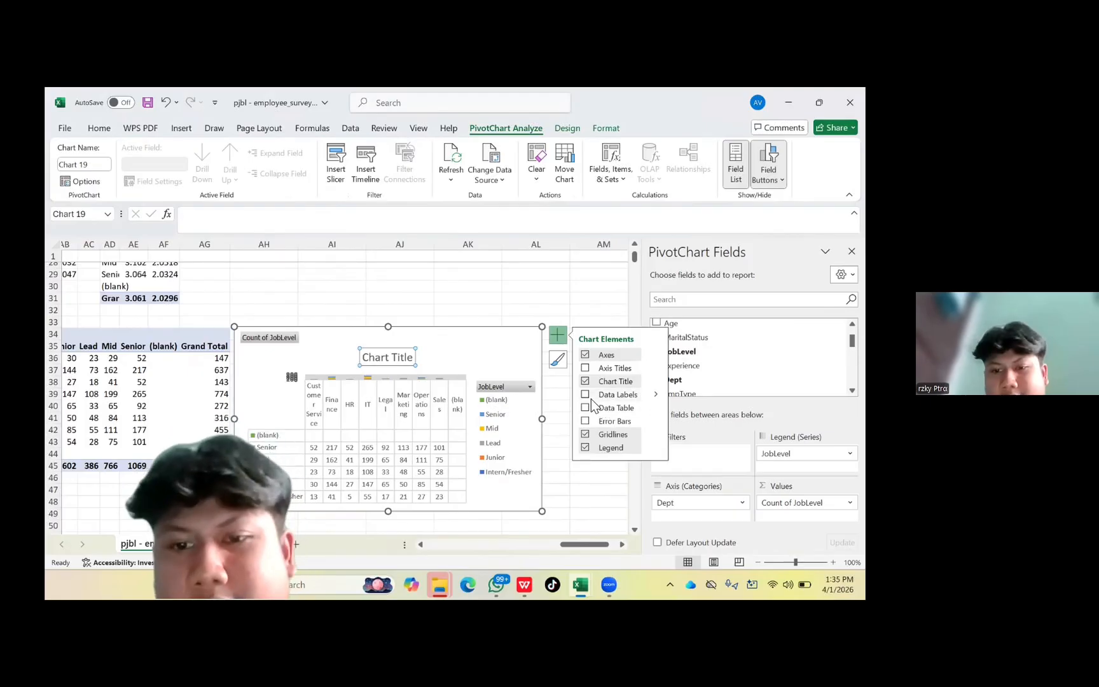
{"action": "left_click", "coordinate": [585, 395]}
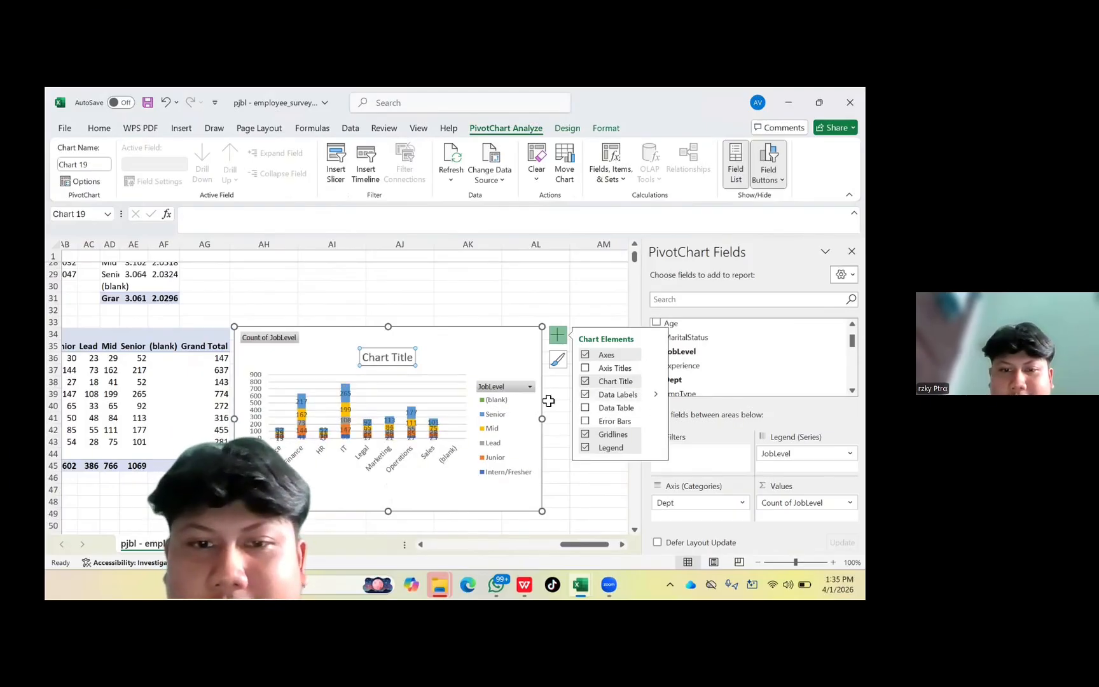
{"action": "left_click_drag", "start_coordinate": [541, 512], "coordinate": [609, 557]}
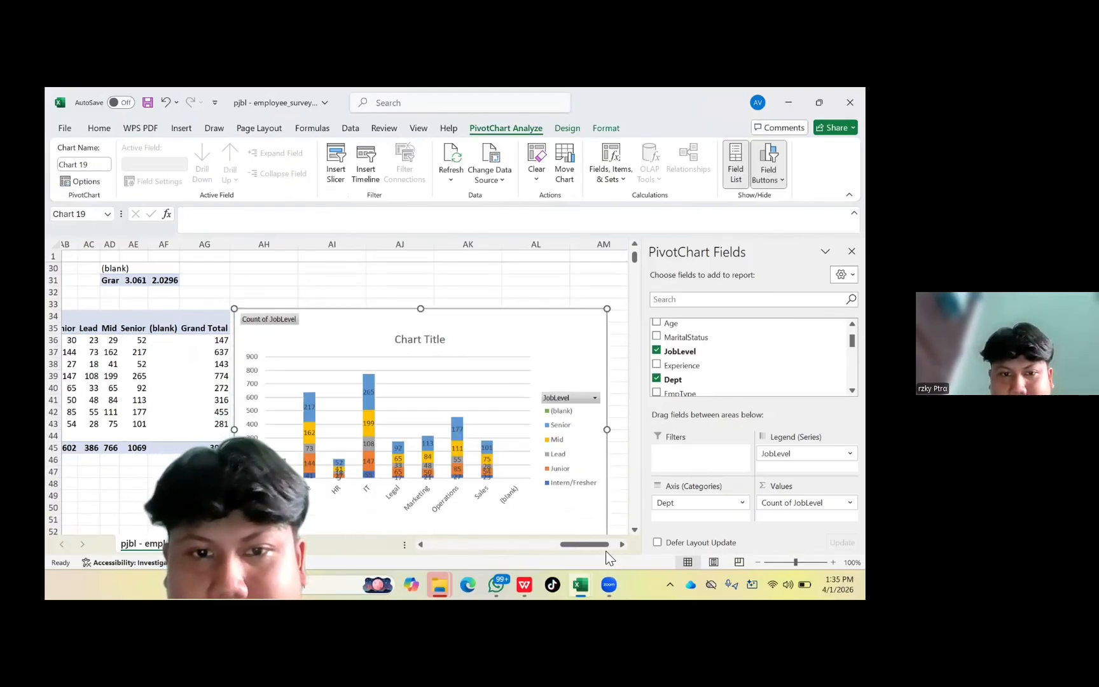
Replace the stacked column chart's placeholder title with "Distribusi Jumlah Karyawwan Pada Masing Masing DEpt Berdasarkan Job Level".
{"action": "left_click", "coordinate": [446, 340]}
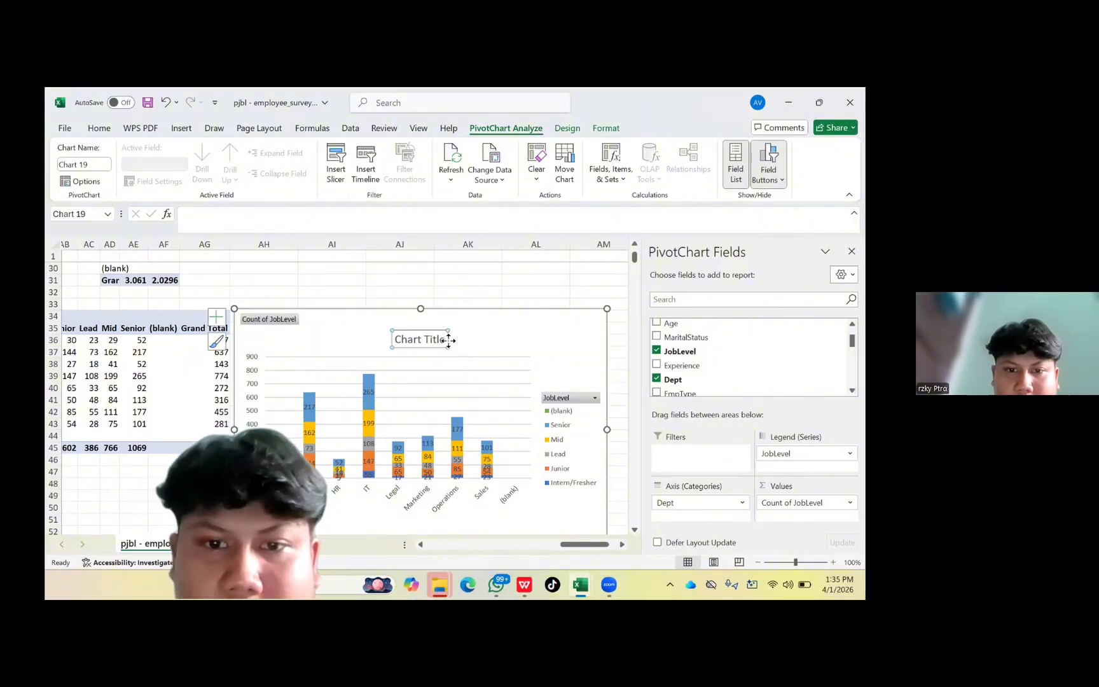
{"action": "left_click", "coordinate": [441, 342]}
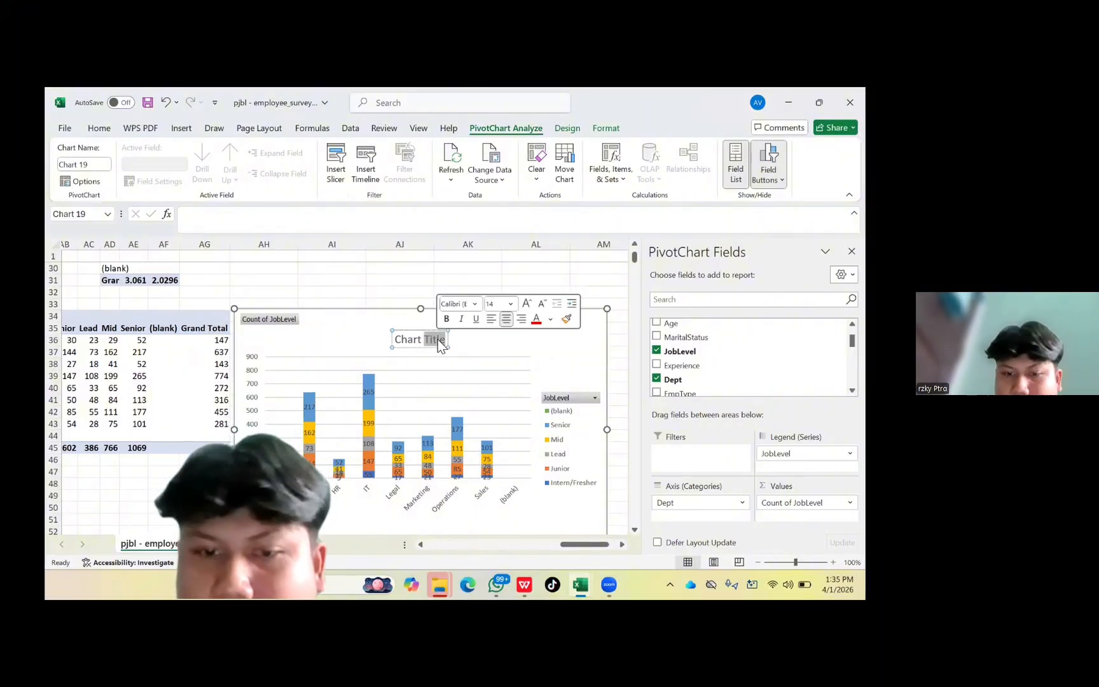
{"action": "key", "text": "BackSpace"}
{"action": "key", "text": "BackSpace"}
{"action": "key", "text": "BackSpace"}
{"action": "key", "text": "BackSpace"}
{"action": "key", "text": "BackSpace"}
{"action": "key", "text": "BackSpace"}
{"action": "key", "text": "BackSpace"}
{"action": "key", "text": "BackSpace"}
{"action": "key", "text": "BackSpace"}
{"action": "key", "text": "BackSpace"}
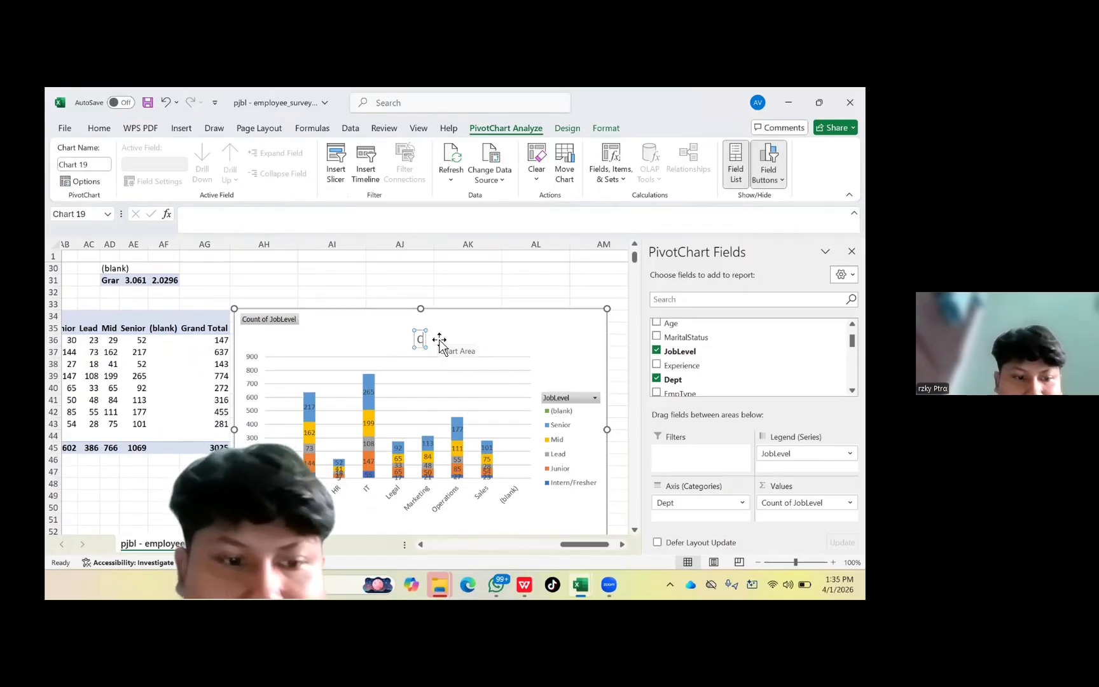
{"action": "key", "text": "BackSpace"}
{"action": "type", "text": "D"}
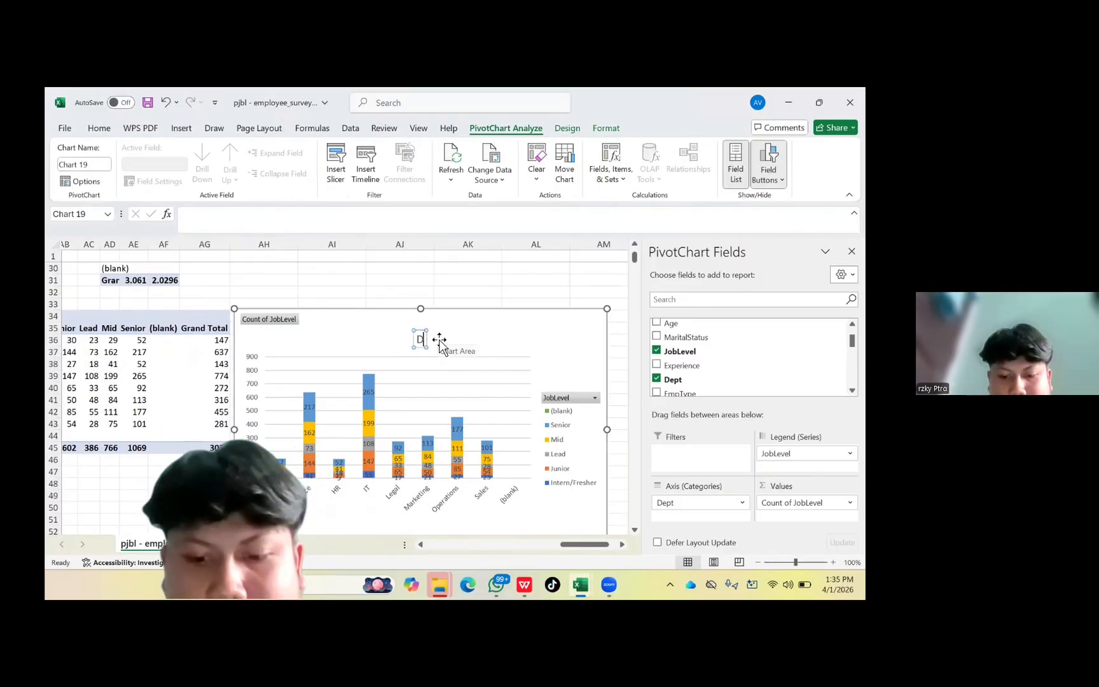
{"action": "type", "text": "S"}
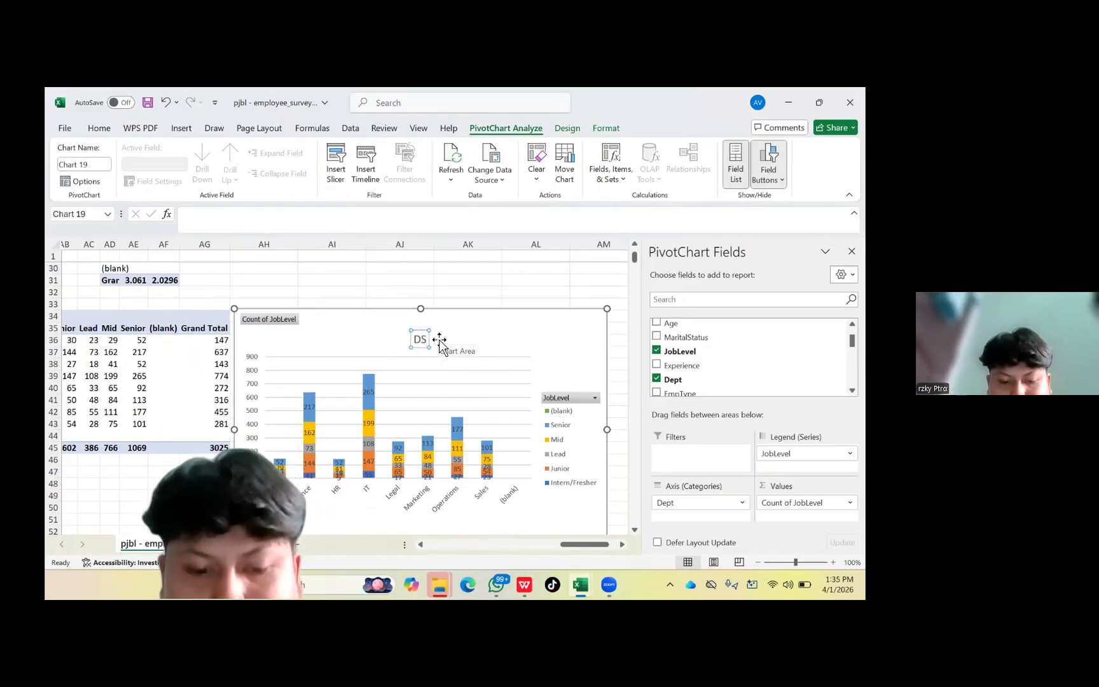
{"action": "key", "text": "BackSpace"}
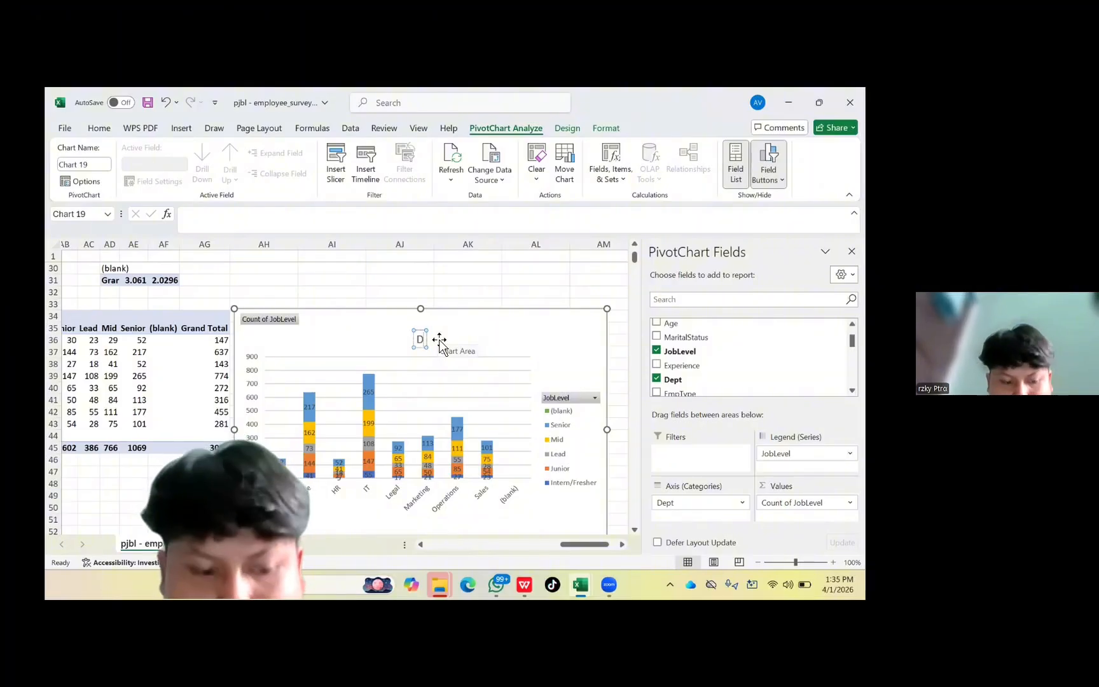
{"action": "type", "text": "istr"}
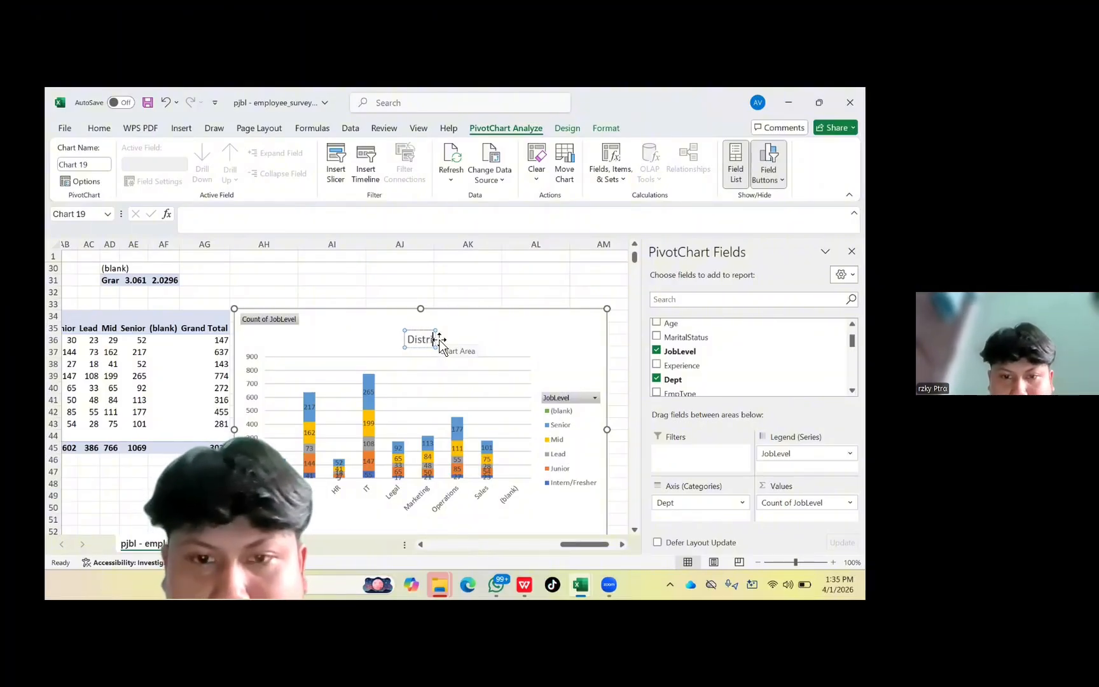
{"action": "type", "text": "ibu"}
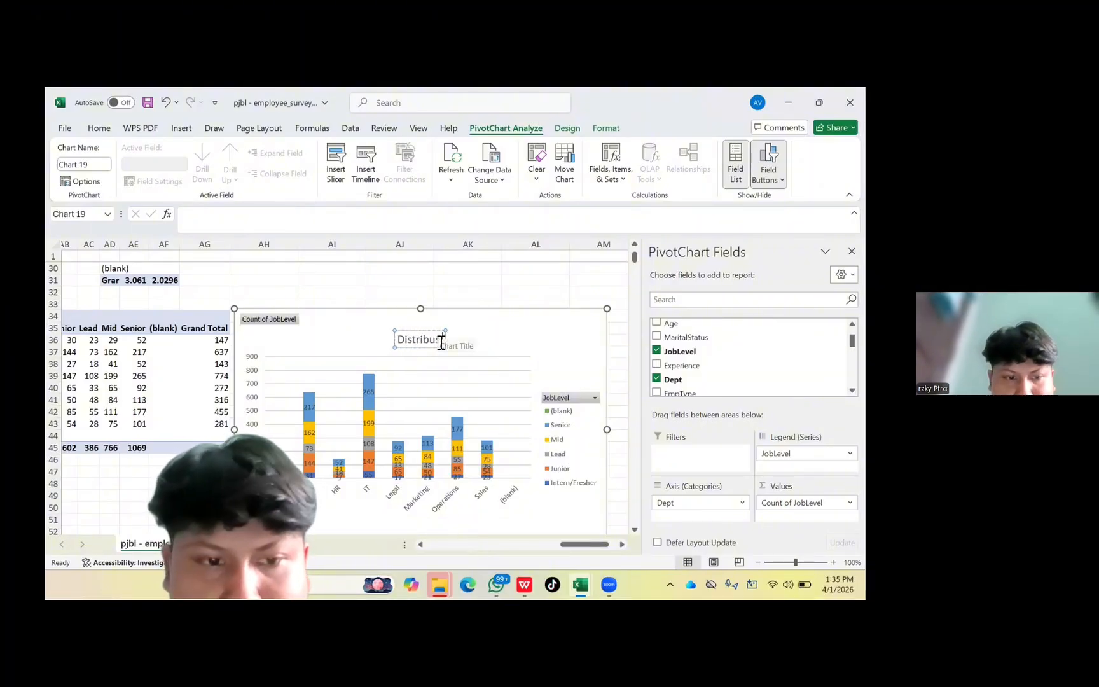
{"action": "type", "text": "si Jumlah"}
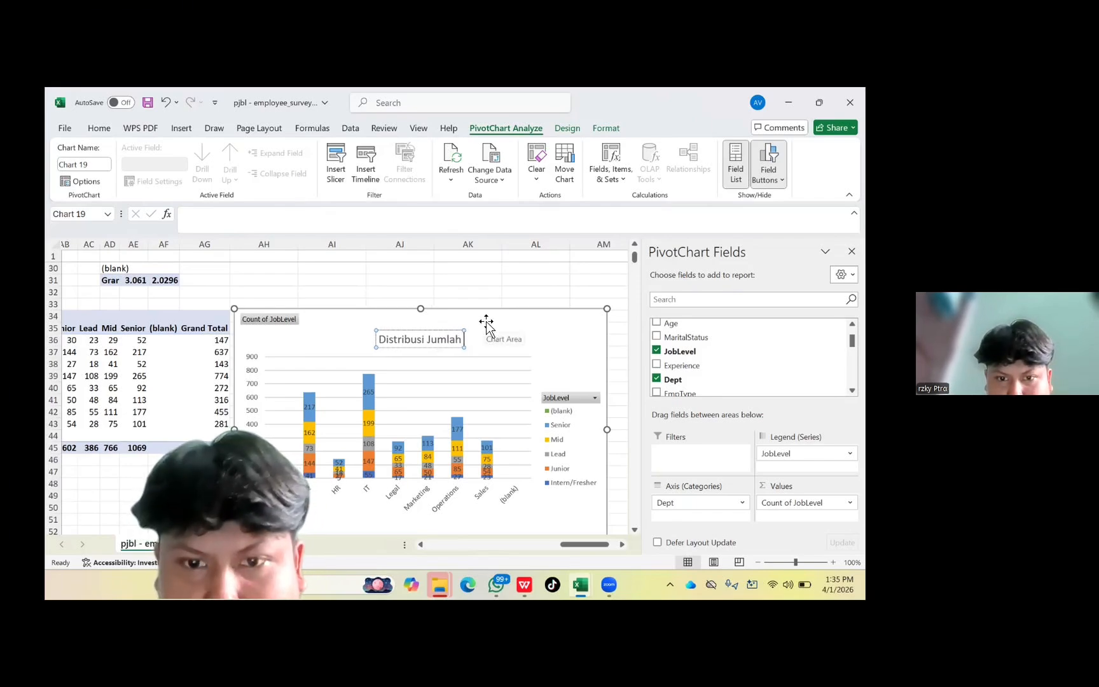
{"action": "type", "text": " Karyawwa"}
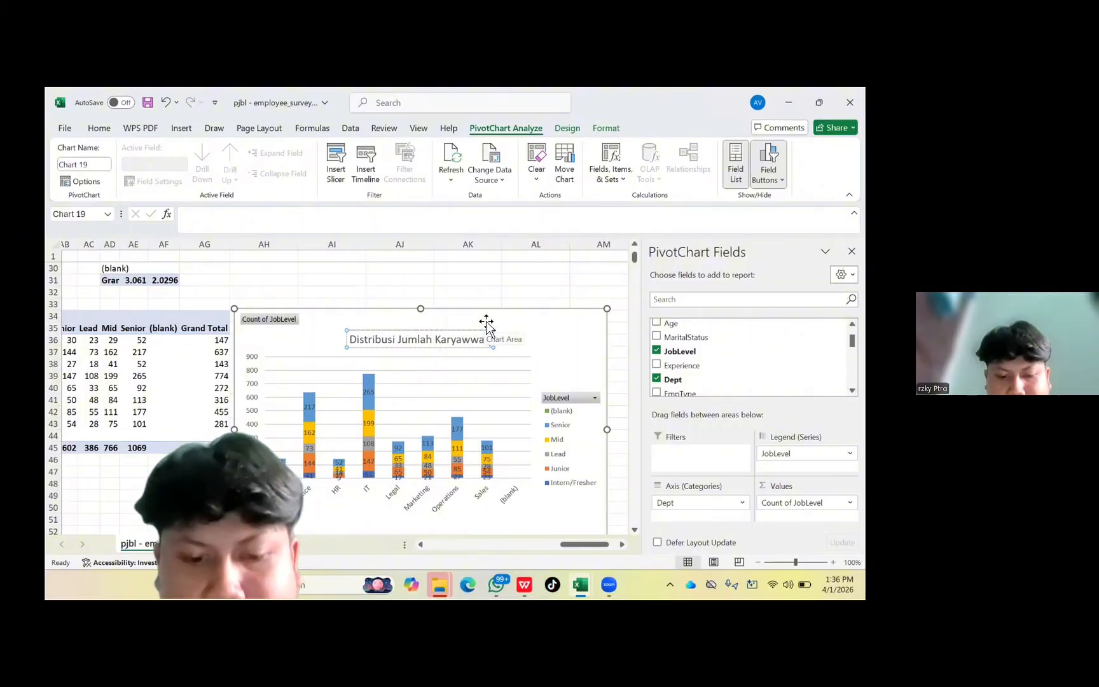
{"action": "type", "text": "n"}
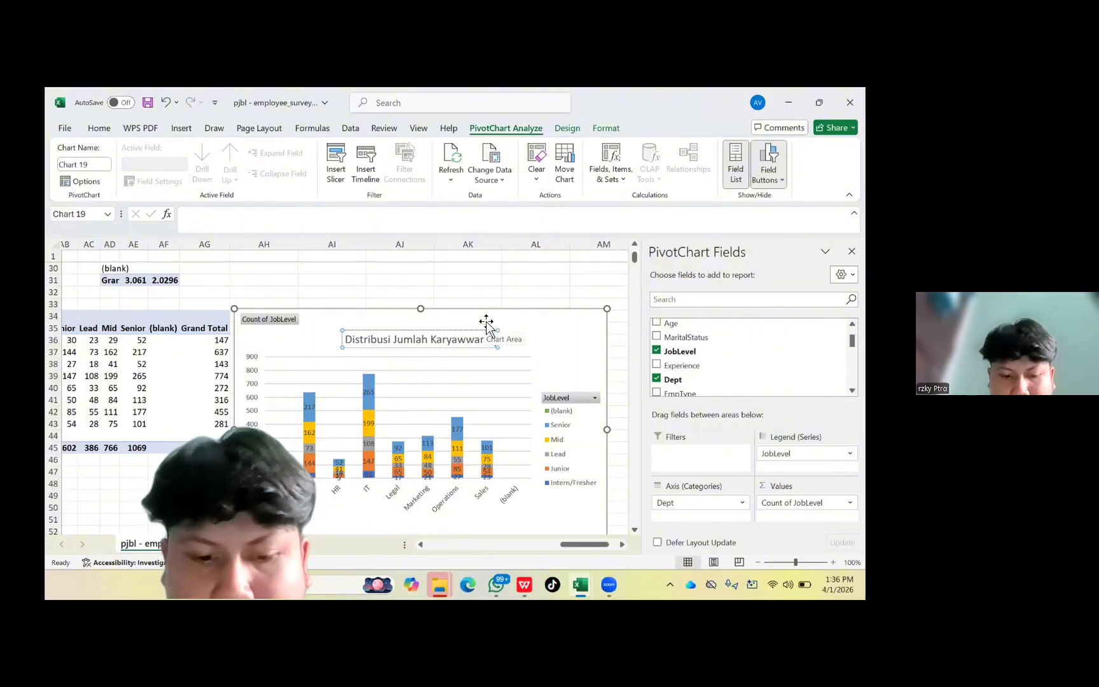
{"action": "type", "text": " Pera Departm"}
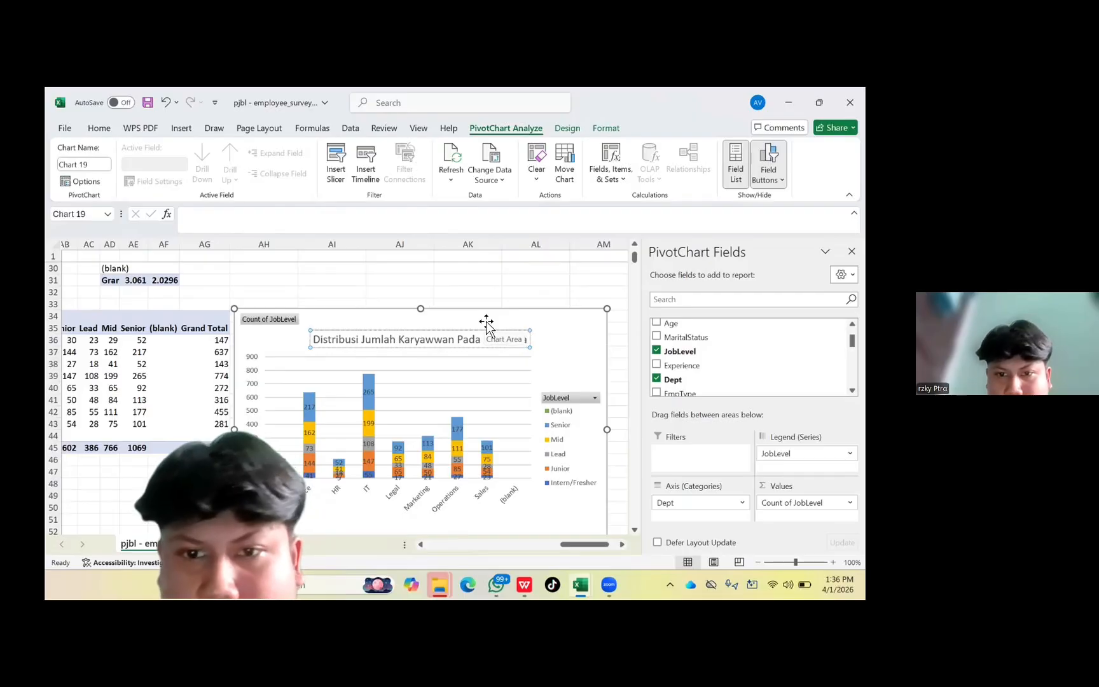
{"action": "key", "text": "BackSpace"}
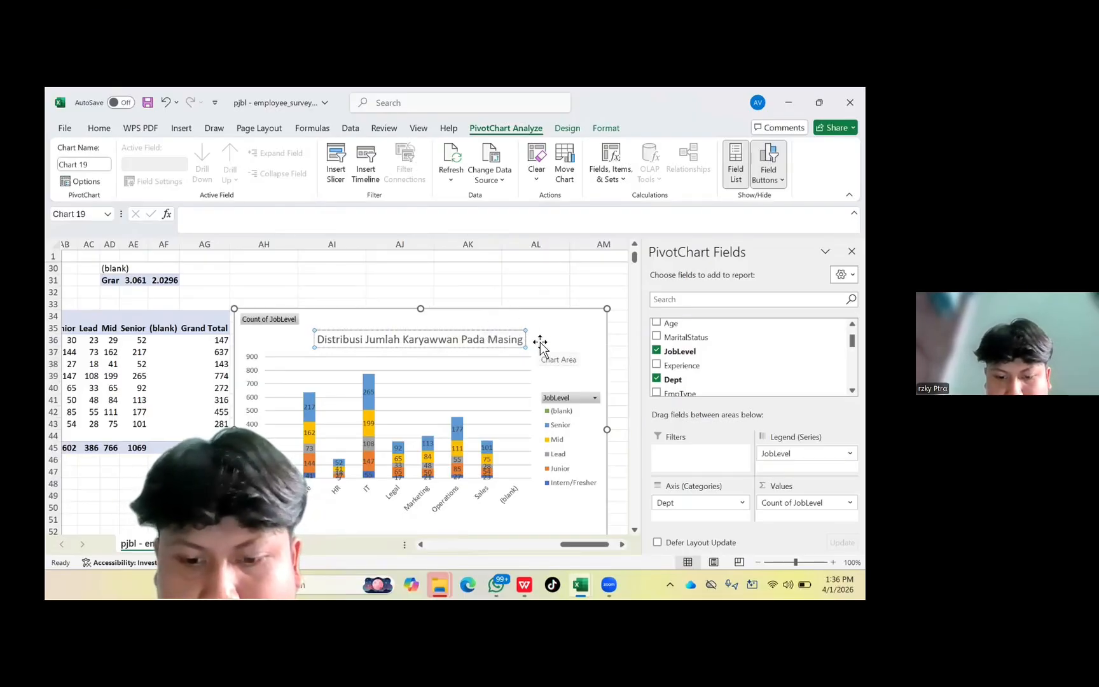
{"action": "type", "text": "Masing"}
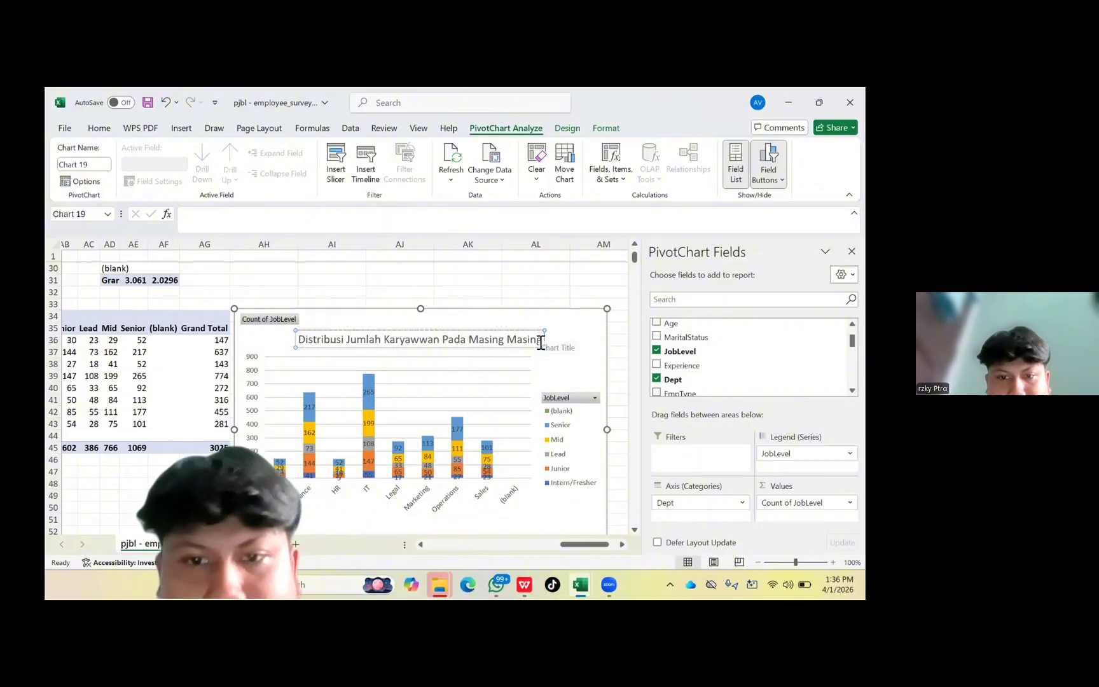
{"action": "type", "text": " T"}
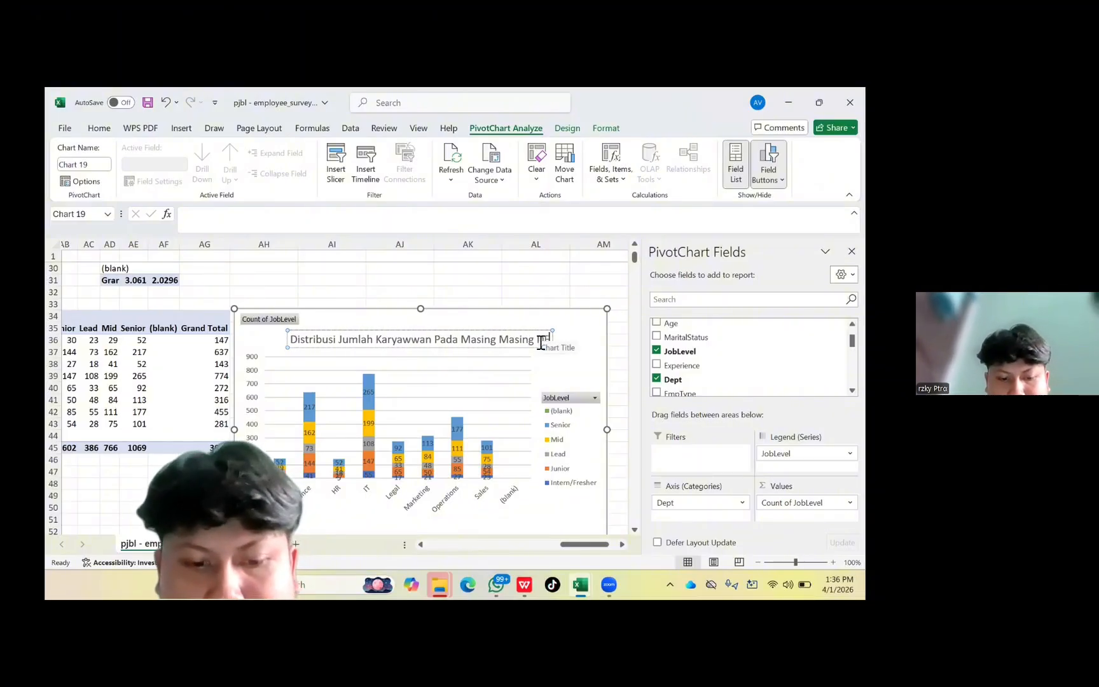
{"action": "type", "text": "ept"}
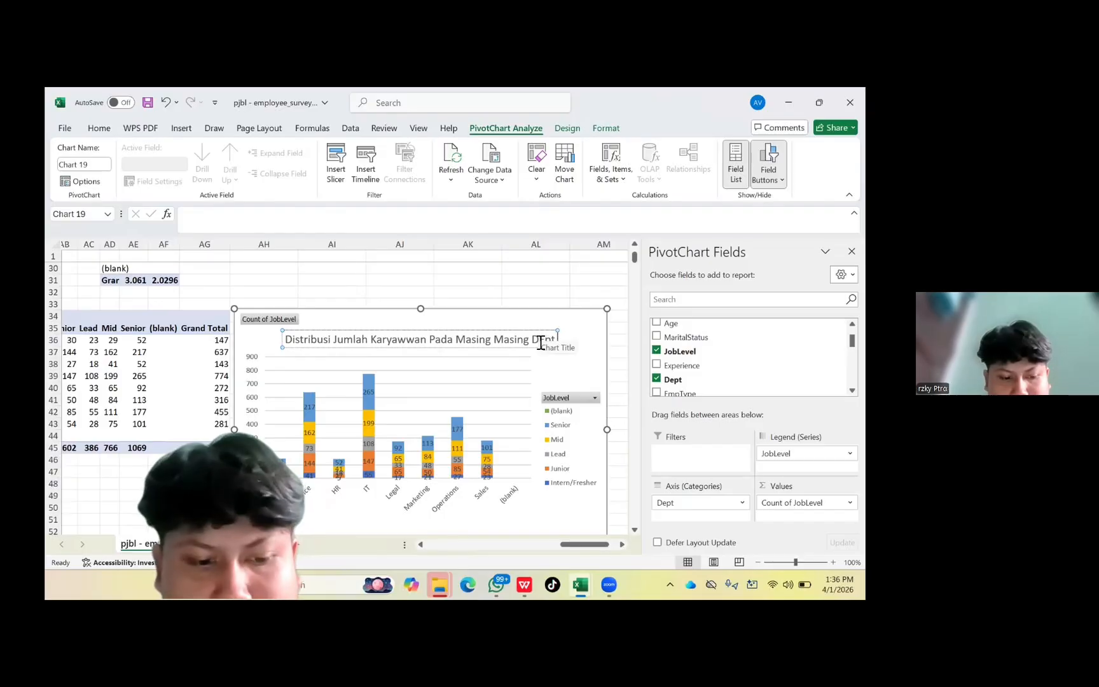
{"action": "type", "text": " Berda"}
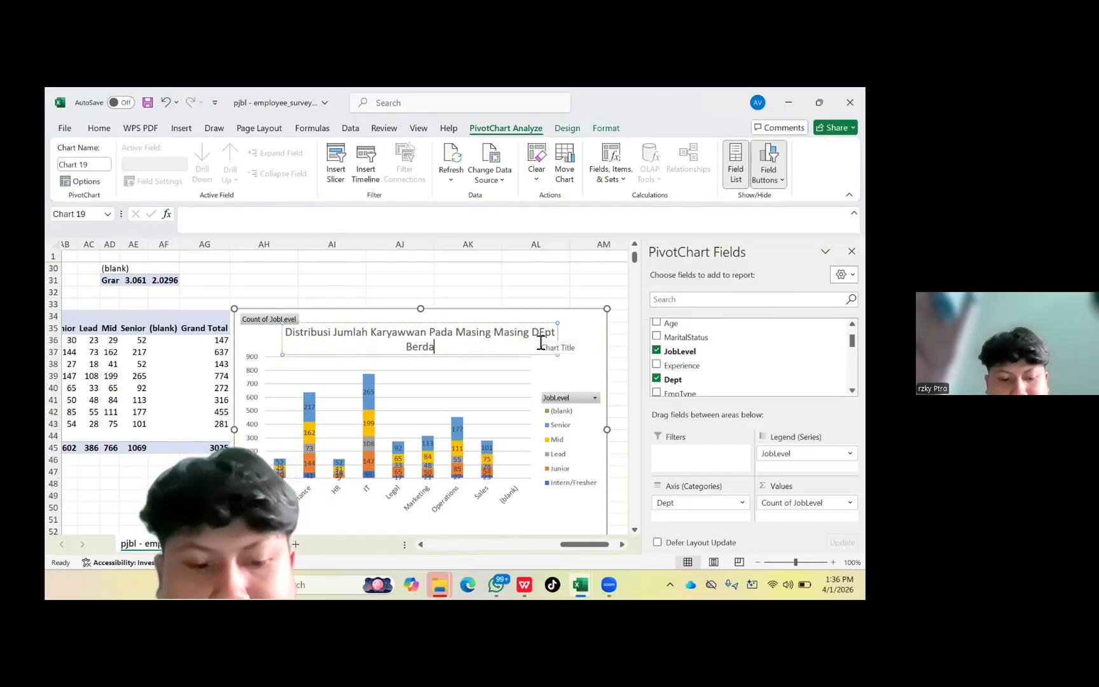
{"action": "type", "text": "sarkan "}
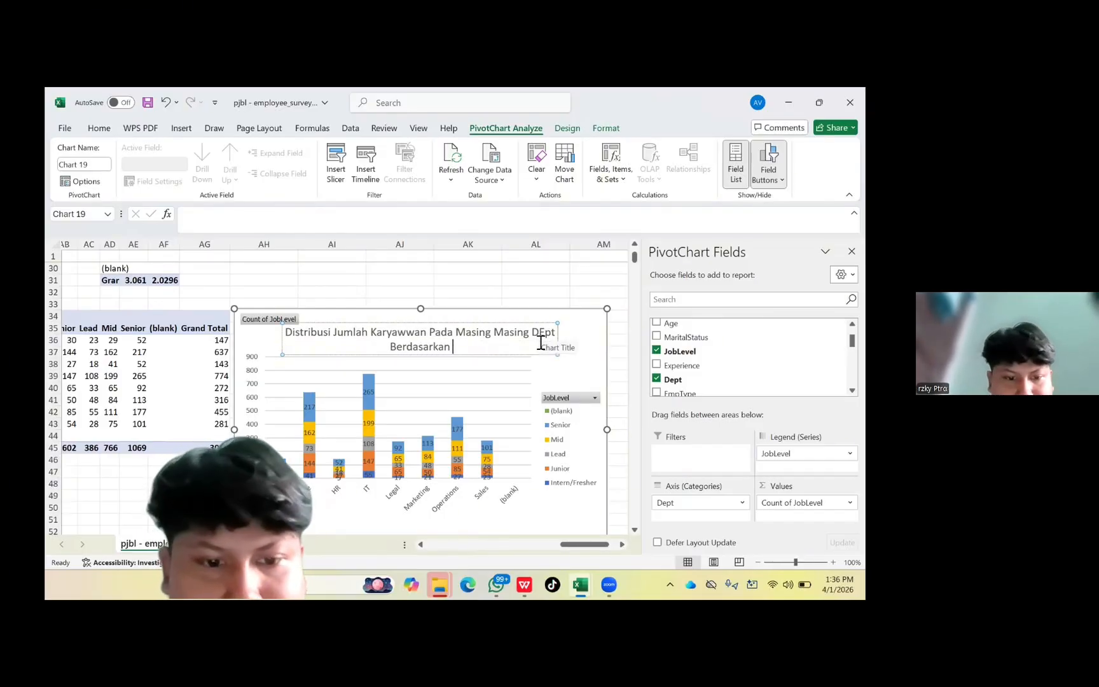
{"action": "type", "text": "Job"}
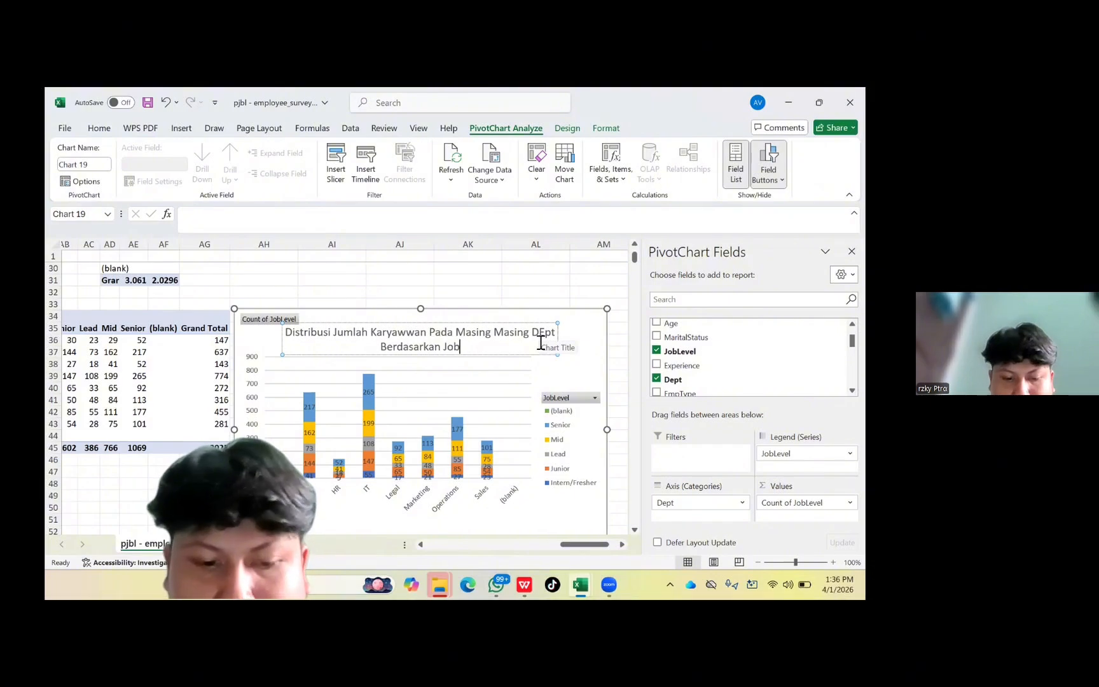
{"action": "type", "text": " Level"}
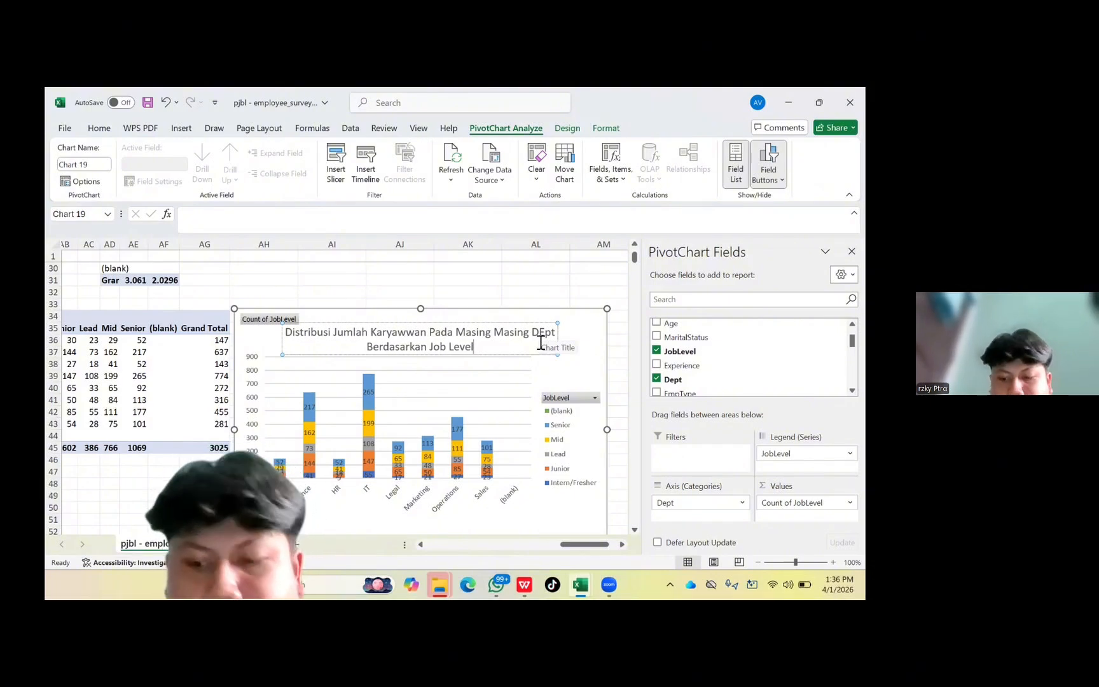
{"action": "key", "text": "Return"}
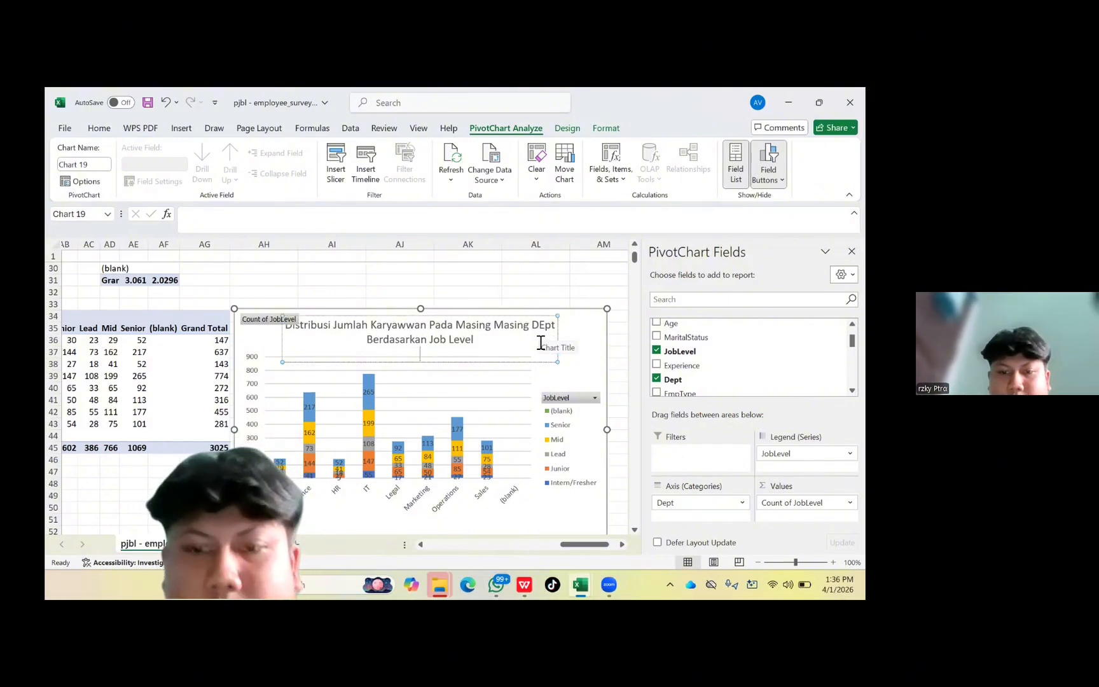
{"action": "left_click", "coordinate": [616, 355]}
Examine the stacked column chart's employee distribution across departments and job levels.
{"action": "scroll", "coordinate": [486, 420], "scroll_direction": "down", "scroll_amount": 3}
{"action": "scroll", "coordinate": [487, 419], "scroll_direction": "left", "scroll_amount": 3}
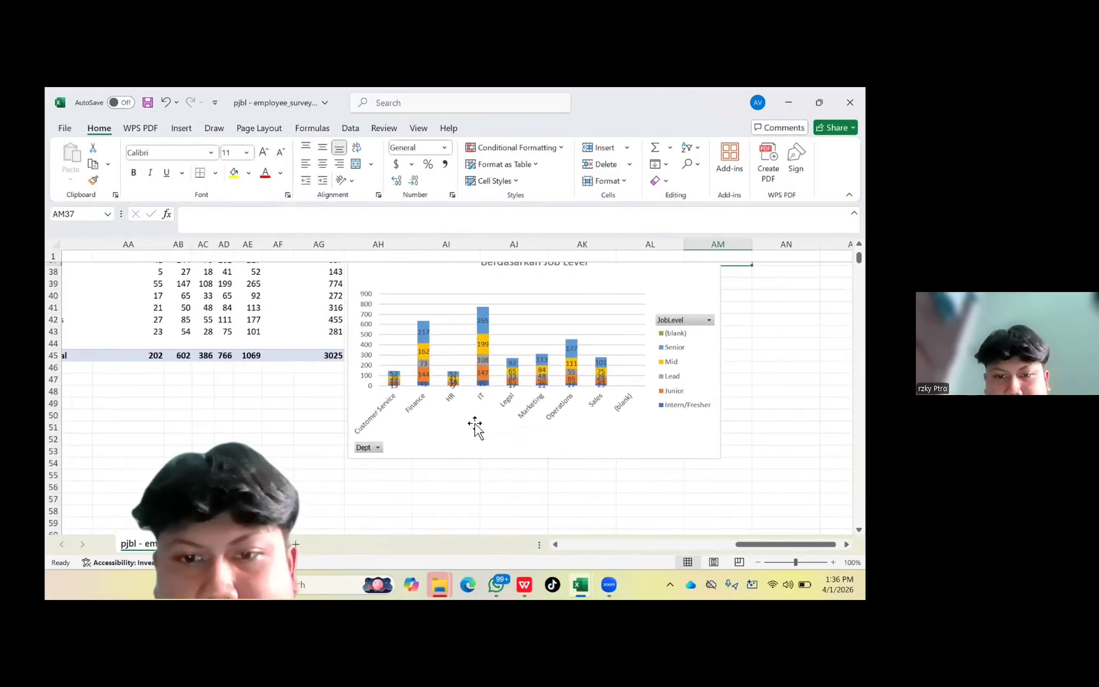
{"action": "scroll", "coordinate": [493, 383], "scroll_direction": "up", "scroll_amount": 1}
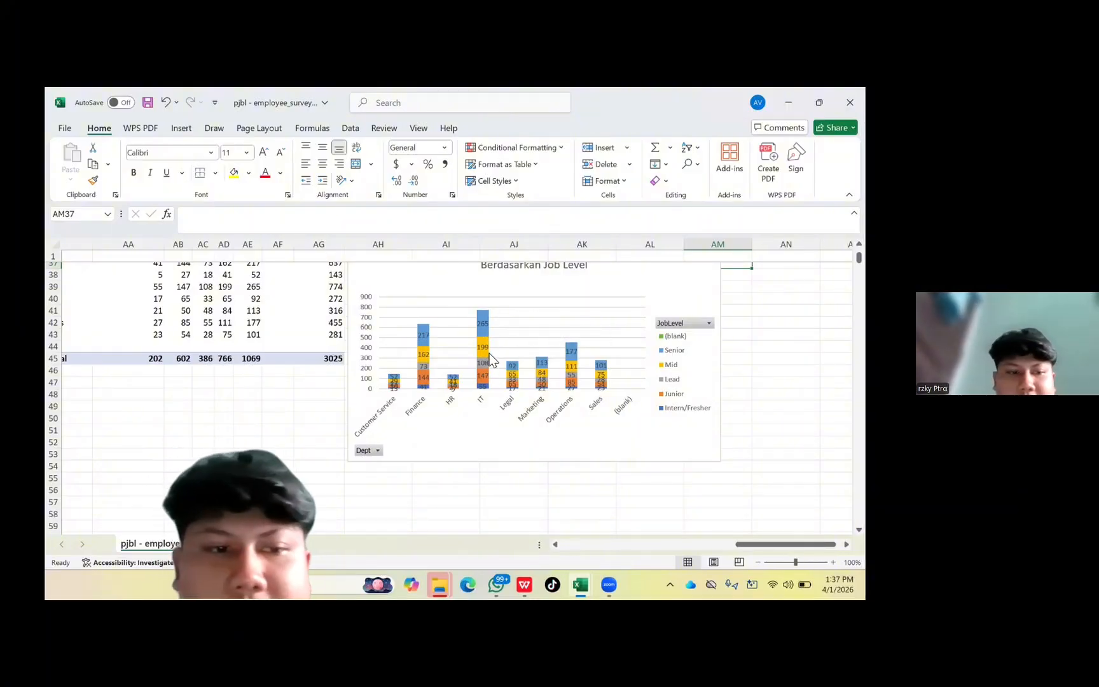
{"action": "mouse_move", "coordinate": [489, 353]}
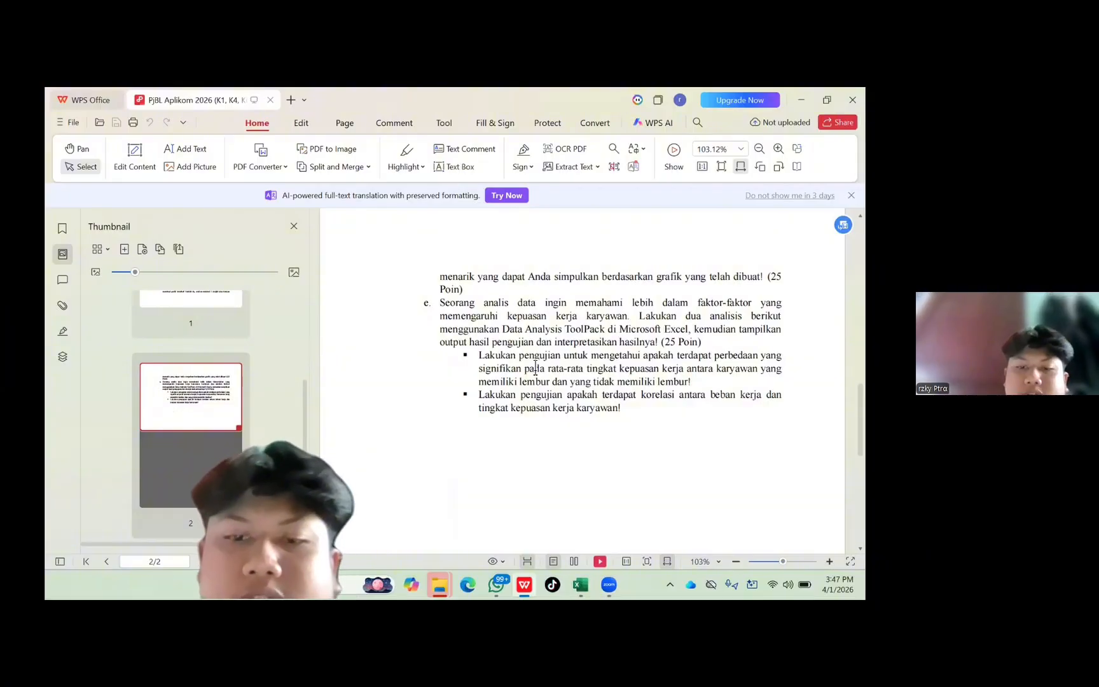
Switch to the Excel employee survey workbook holding the independent t-test and correlation criteria tables.
{"action": "mouse_move", "coordinate": [580, 585]}
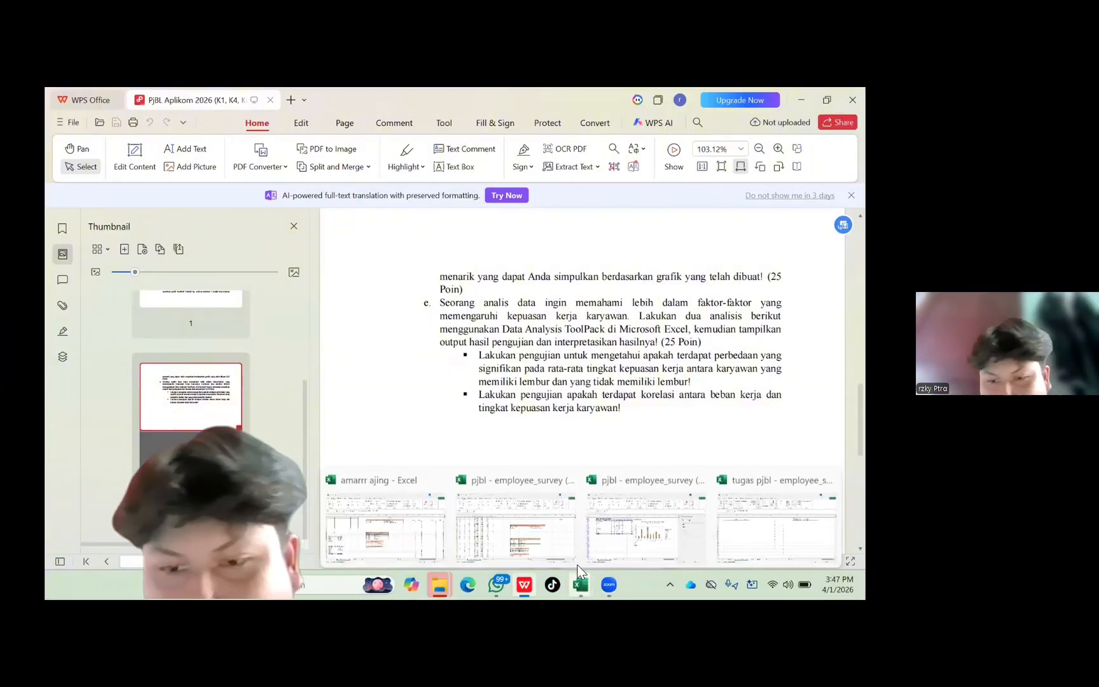
{"action": "left_click", "coordinate": [526, 539]}
{"action": "scroll", "coordinate": [627, 477], "scroll_direction": "right", "scroll_amount": 3}
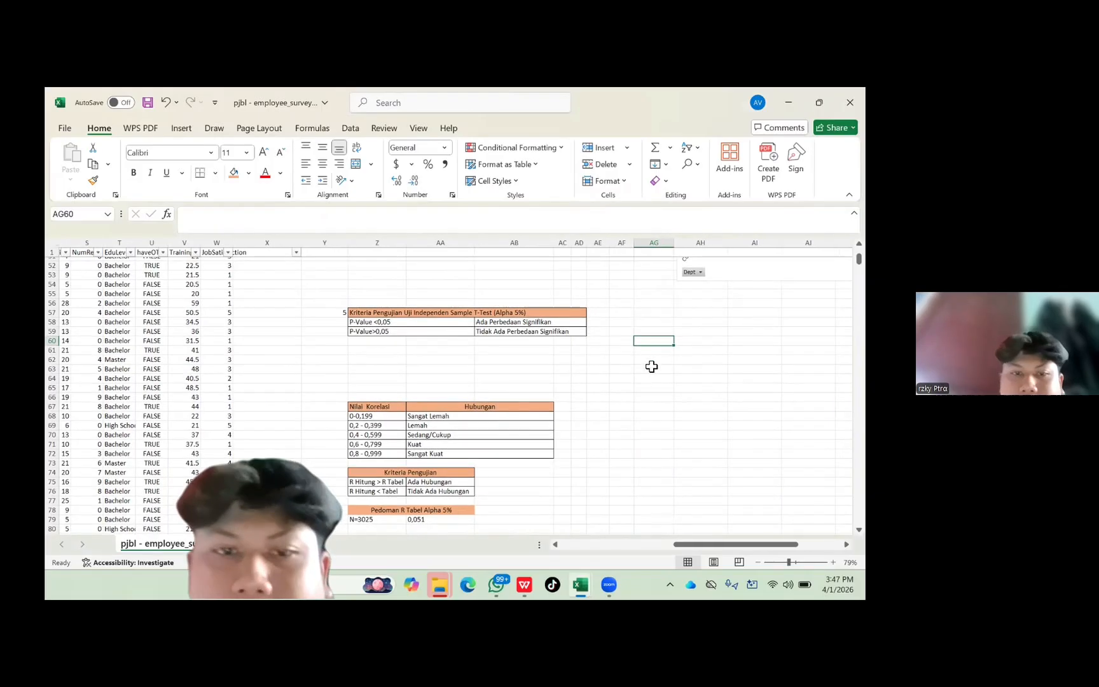
{"action": "left_click", "coordinate": [672, 322]}
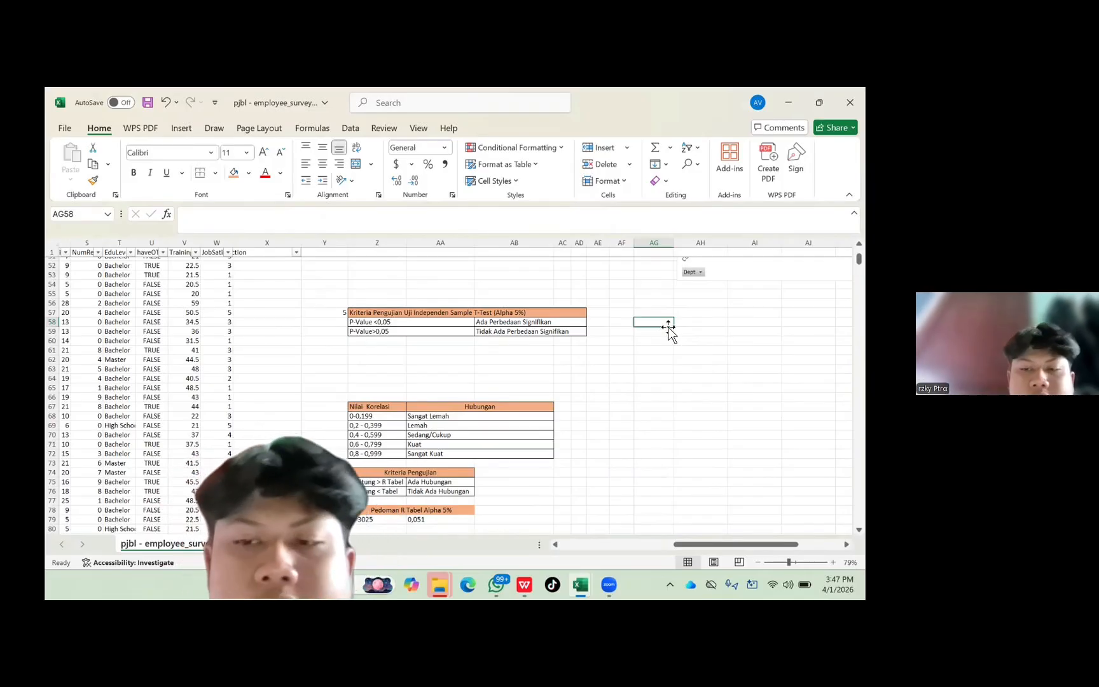
Select the haveOT column's header cell in the employee survey data.
{"action": "scroll", "coordinate": [589, 351], "scroll_direction": "left", "scroll_amount": 2}
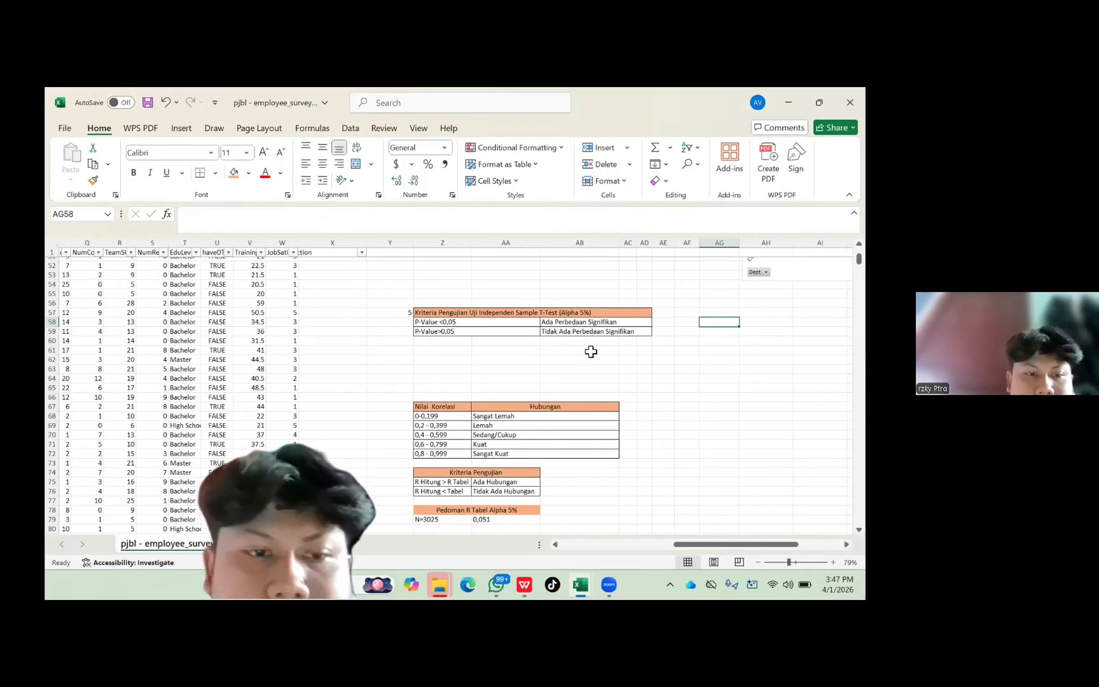
{"action": "scroll", "coordinate": [591, 351], "scroll_direction": "left", "scroll_amount": 6}
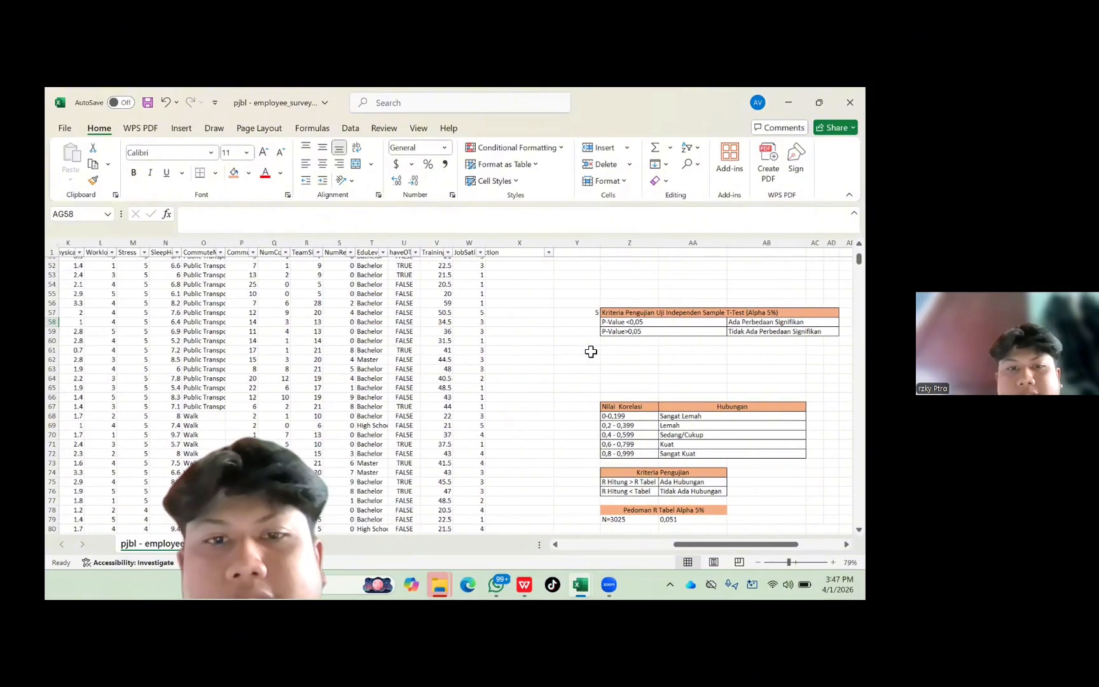
{"action": "scroll", "coordinate": [591, 351], "scroll_direction": "left", "scroll_amount": 2}
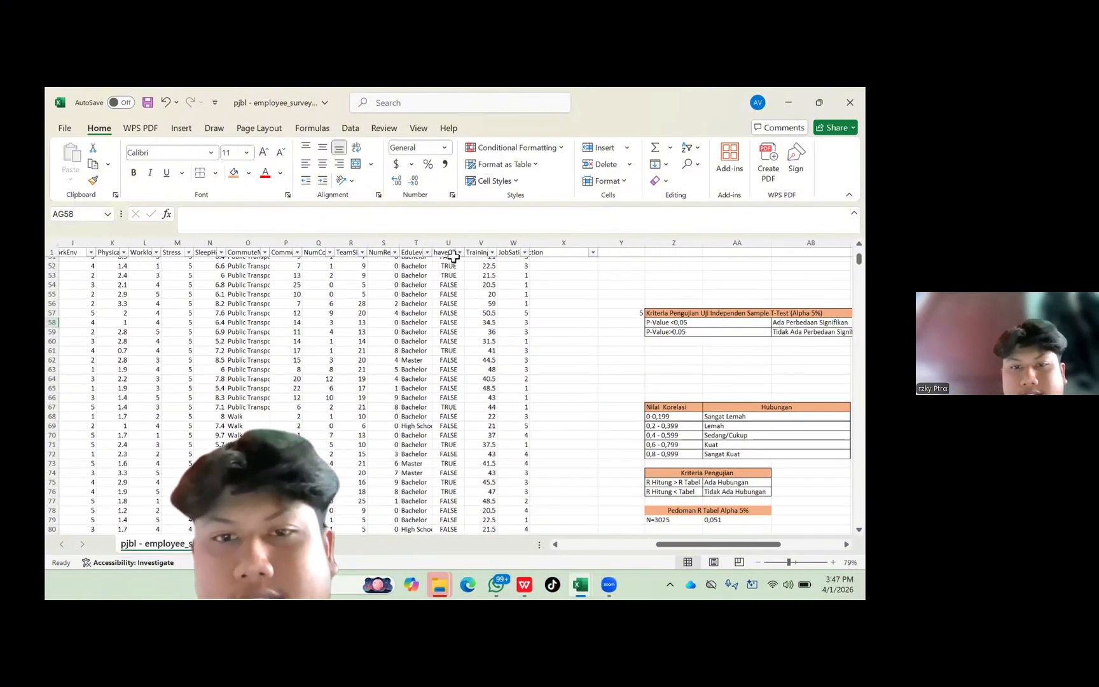
{"action": "left_click", "coordinate": [453, 255]}
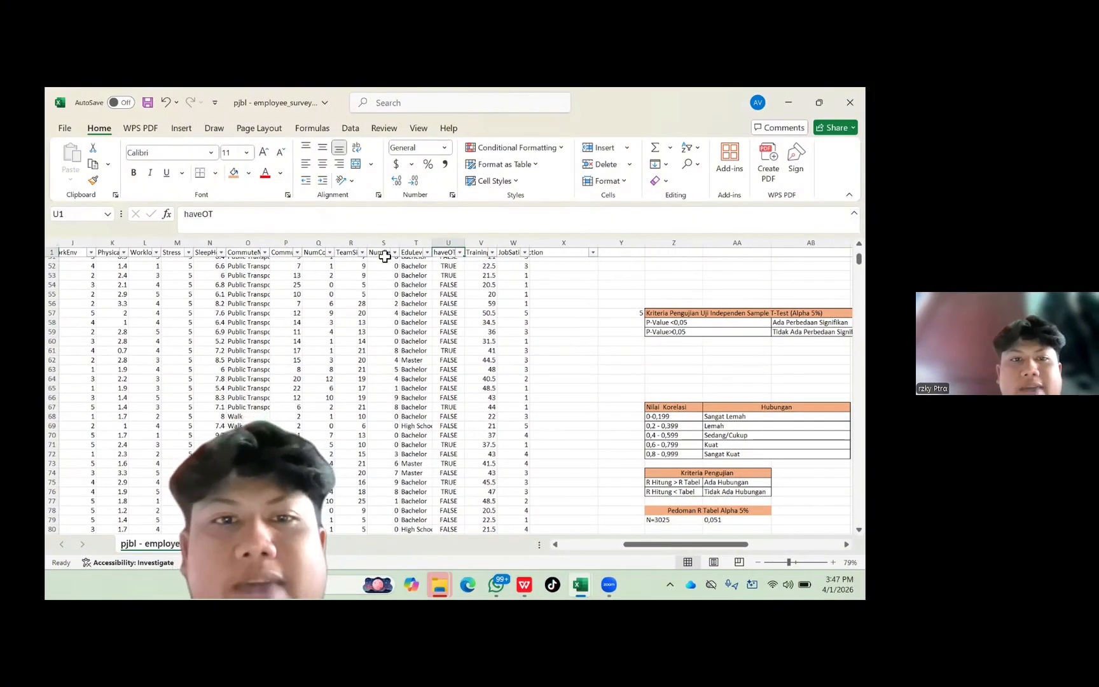
{"action": "left_click", "coordinate": [190, 126]}
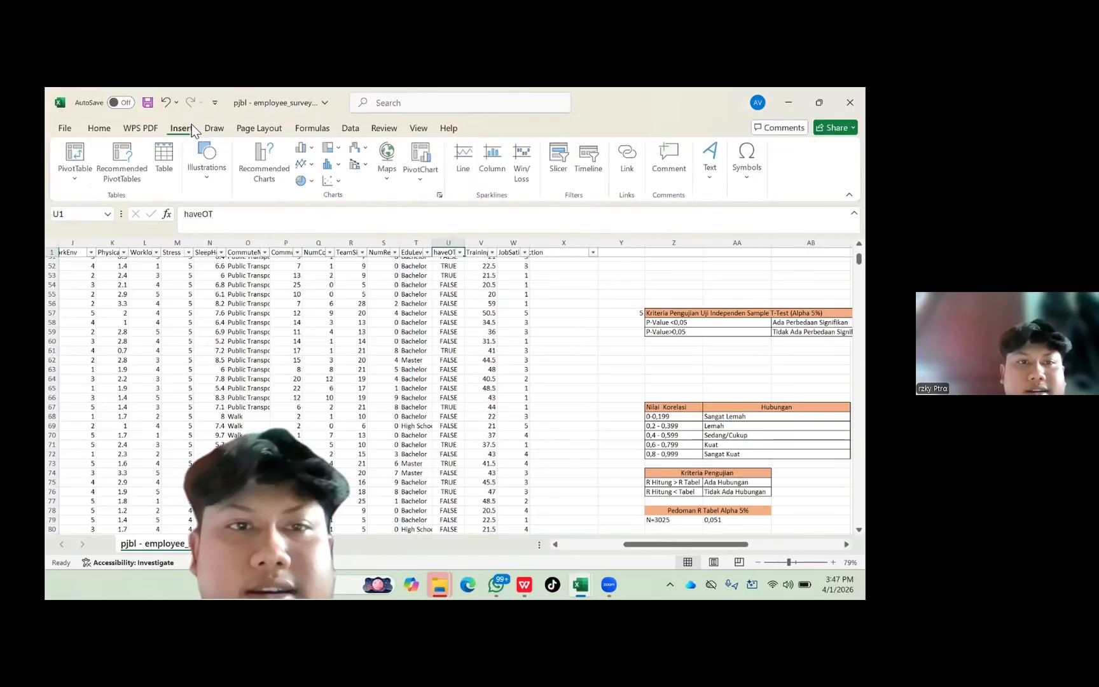
{"action": "left_click", "coordinate": [210, 127]}
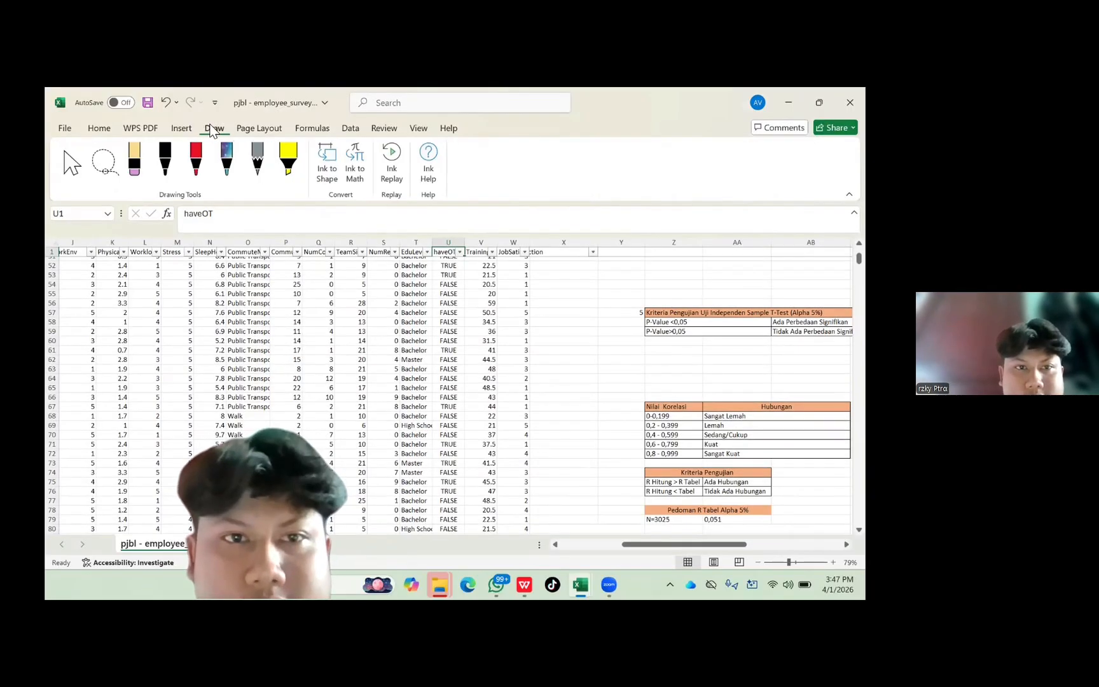
{"action": "left_click", "coordinate": [349, 129]}
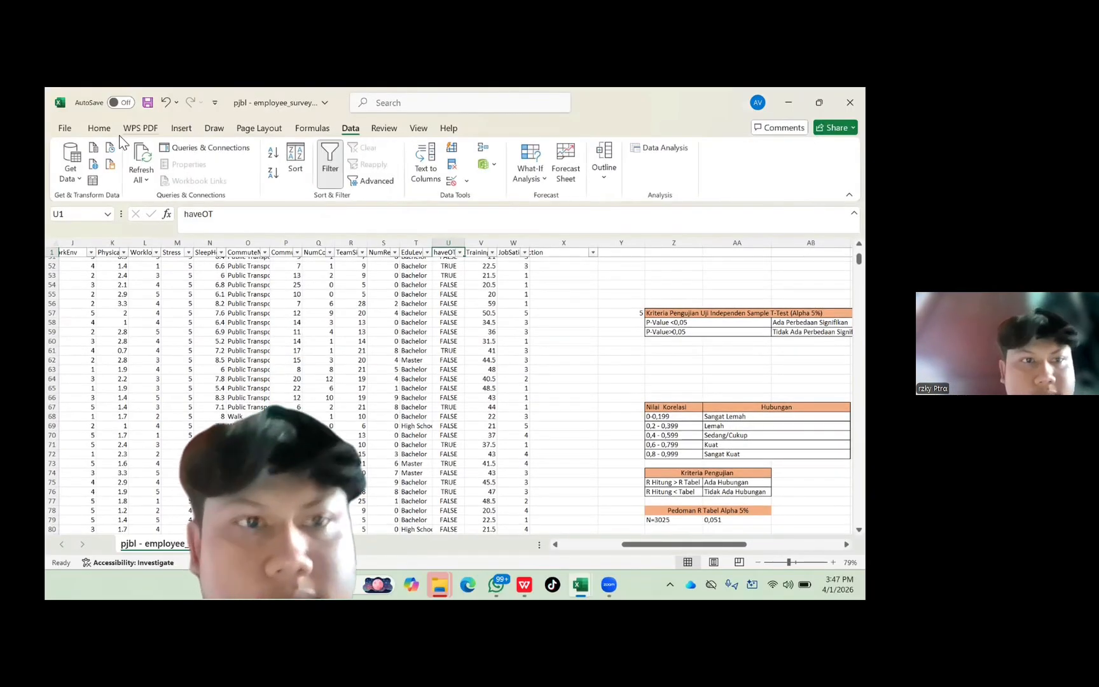
{"action": "left_click", "coordinate": [172, 129]}
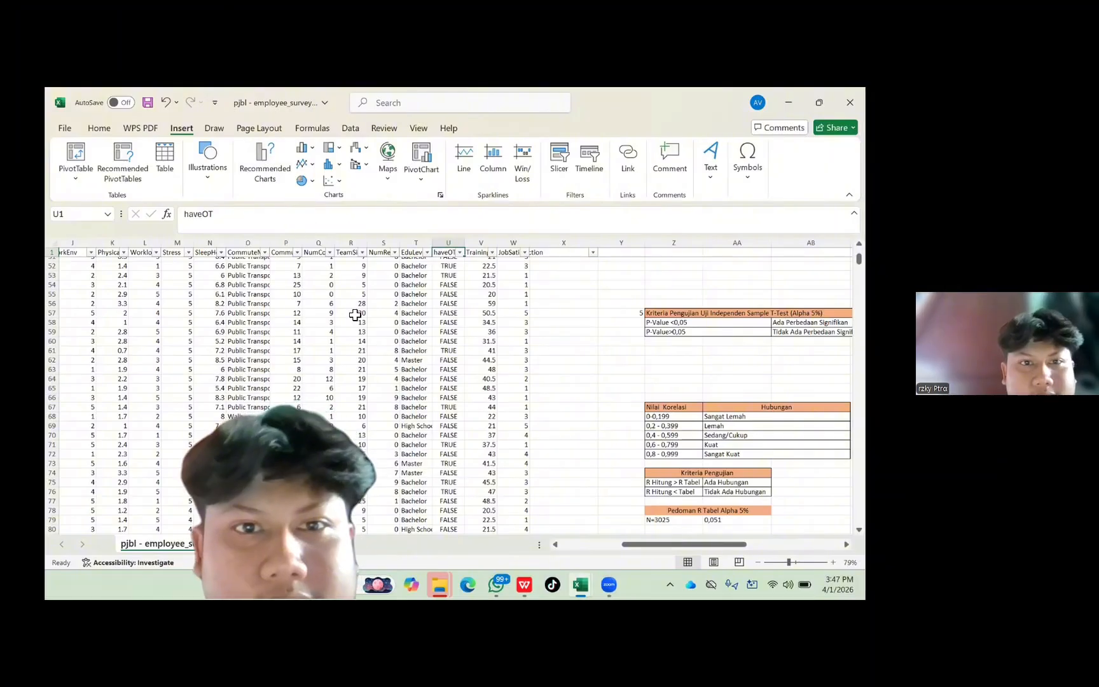
Turn off the header filters on the employee survey data.
{"action": "scroll", "coordinate": [357, 311], "scroll_direction": "down", "scroll_amount": 2}
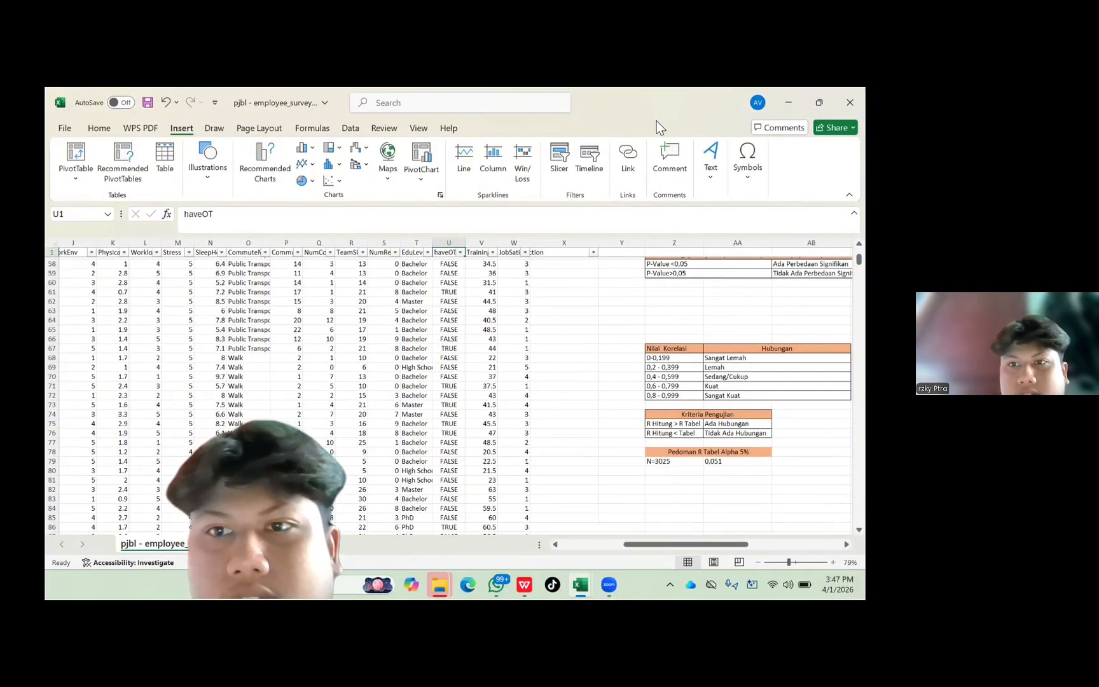
{"action": "left_click", "coordinate": [276, 126]}
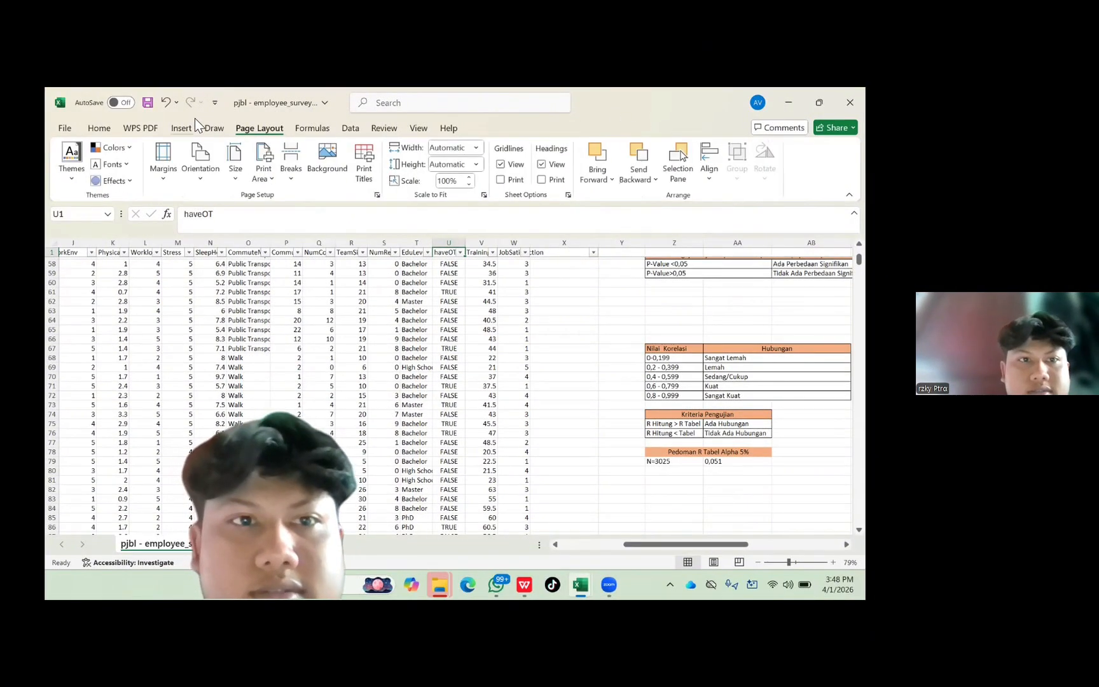
{"action": "left_click", "coordinate": [214, 128]}
{"action": "left_click", "coordinate": [260, 128]}
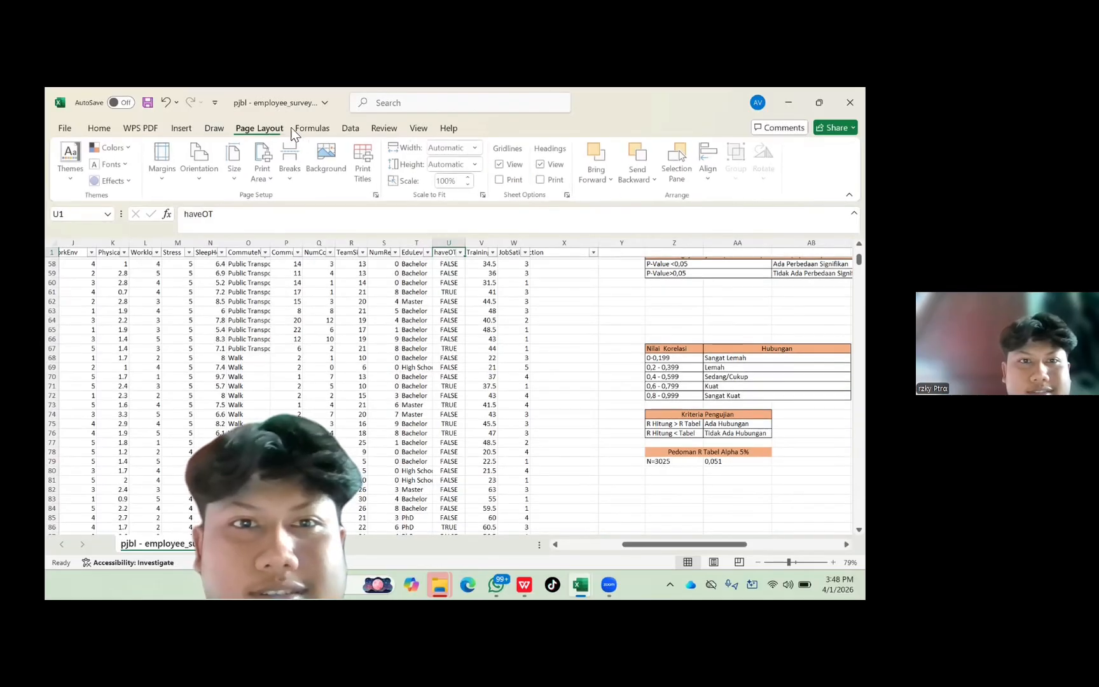
{"action": "left_click", "coordinate": [300, 129]}
{"action": "left_click", "coordinate": [351, 127]}
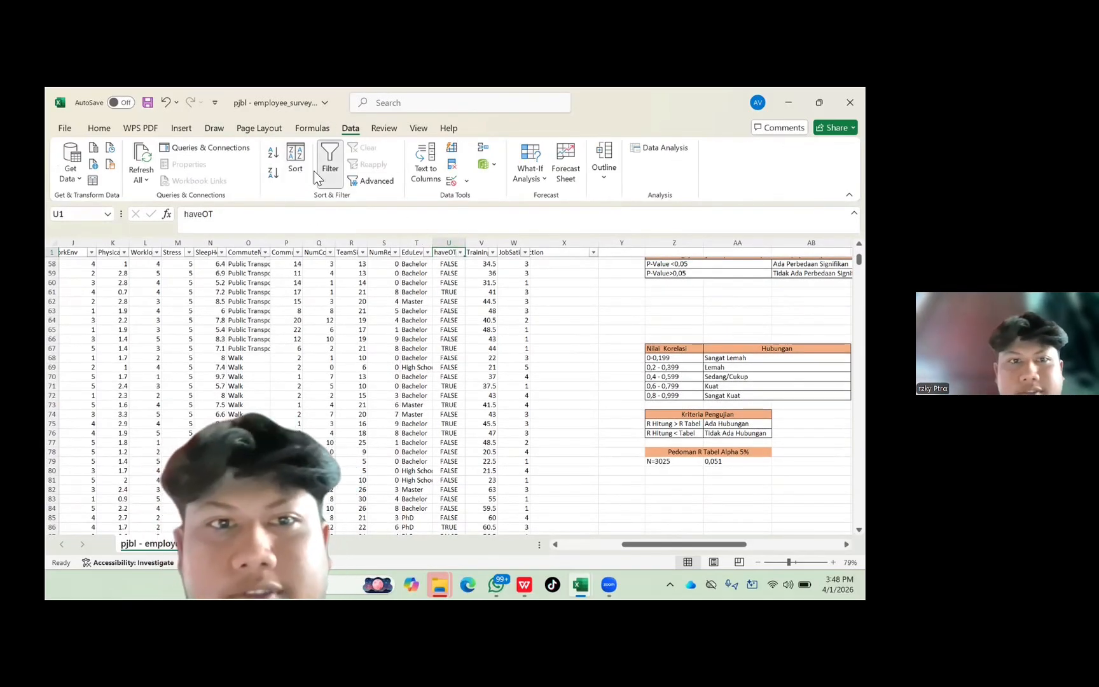
{"action": "left_click", "coordinate": [328, 166]}
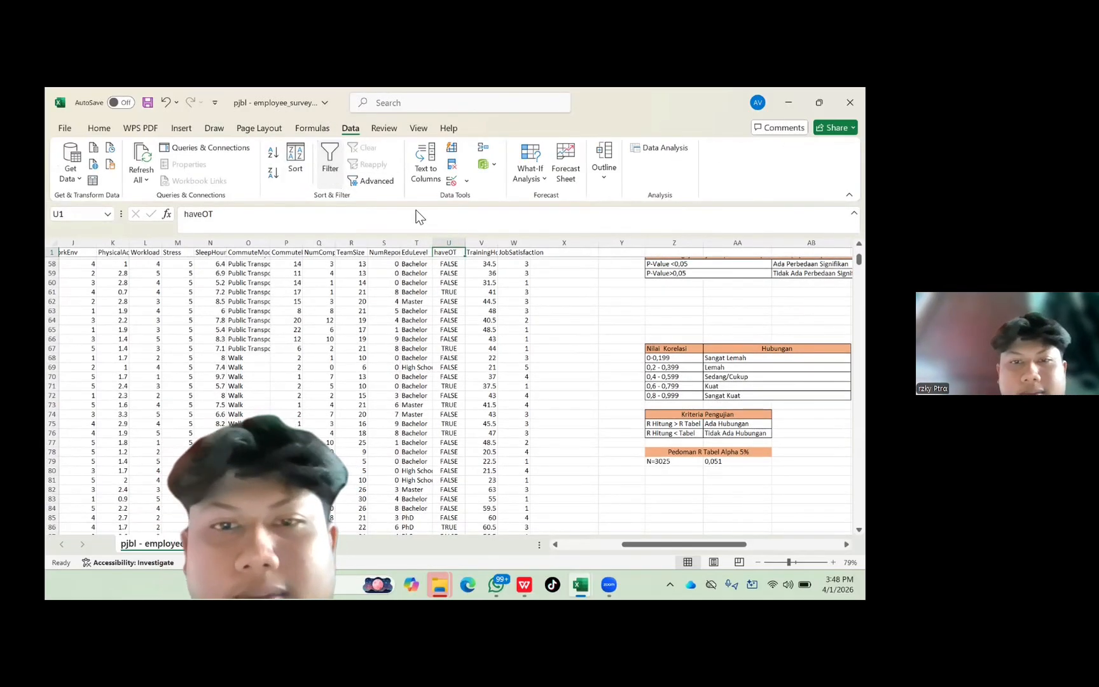
Sort only the haveOT column by cell values from smallest to largest, continuing with the current selection and keeping the header row.
{"action": "left_click", "coordinate": [458, 245]}
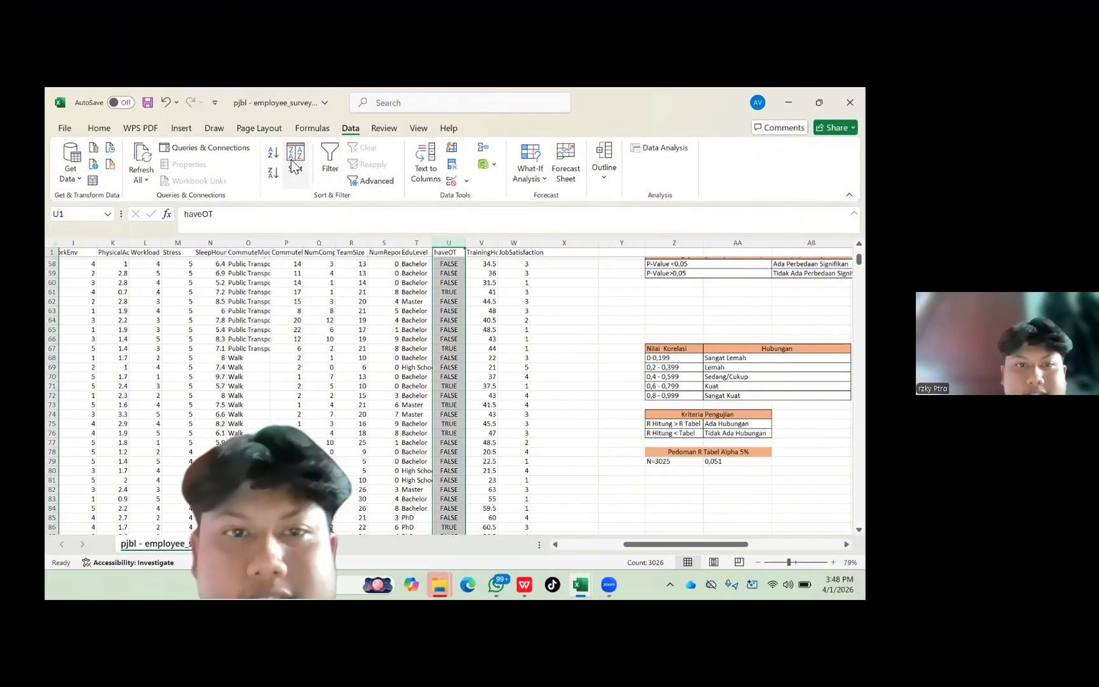
{"action": "left_click", "coordinate": [294, 166]}
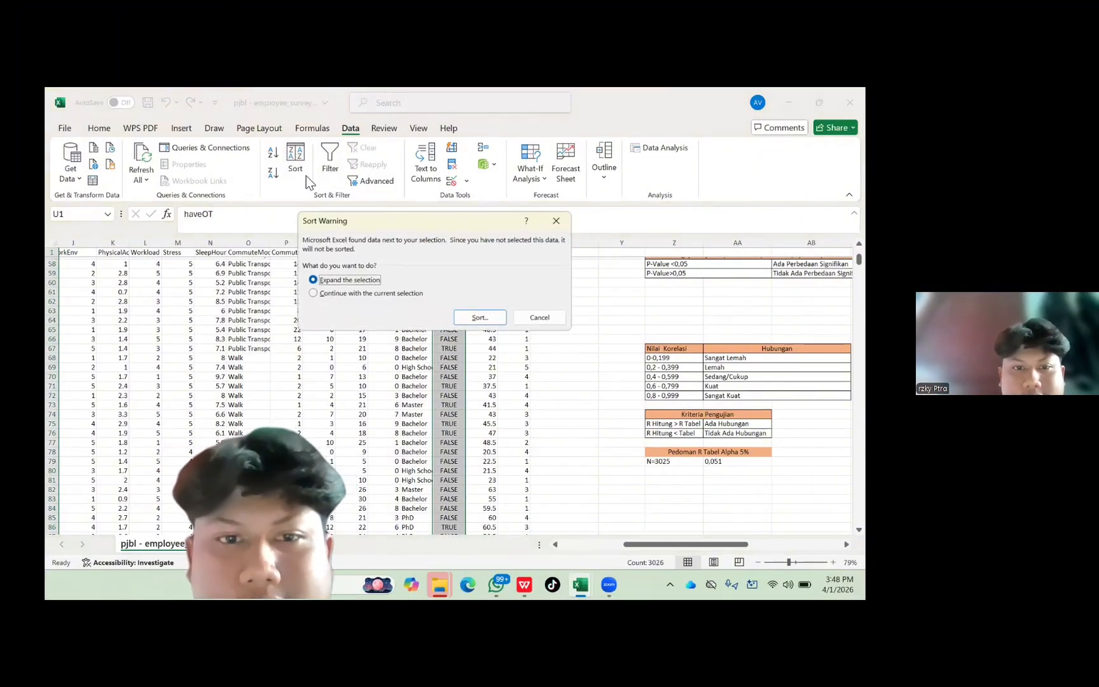
{"action": "left_click", "coordinate": [313, 293]}
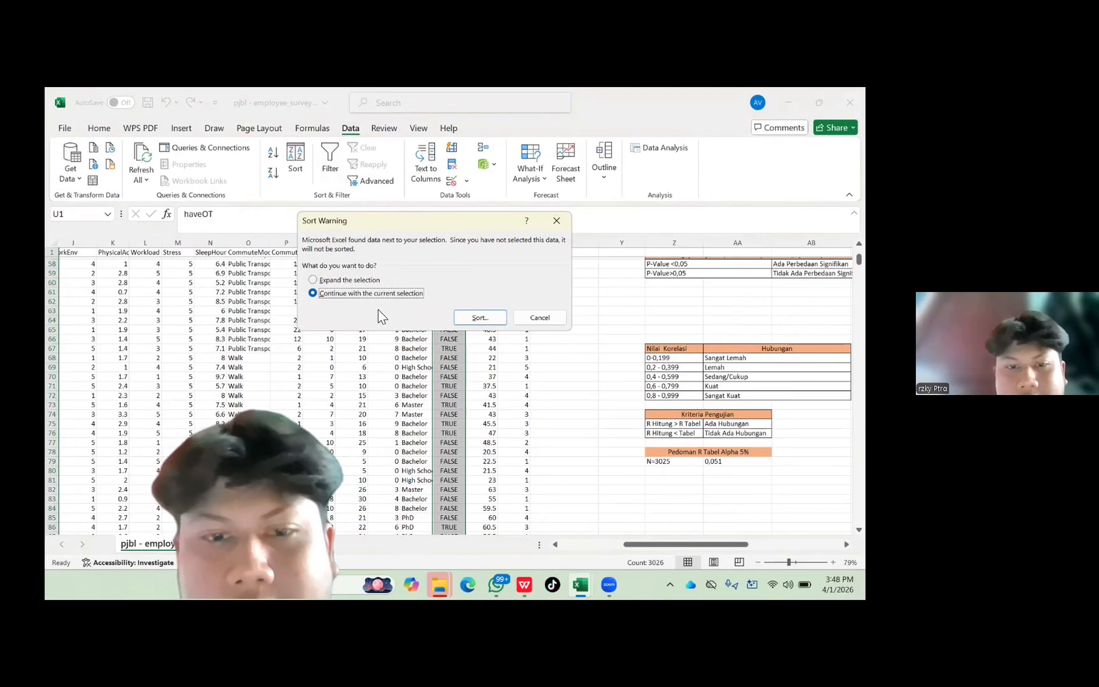
{"action": "left_click", "coordinate": [480, 318]}
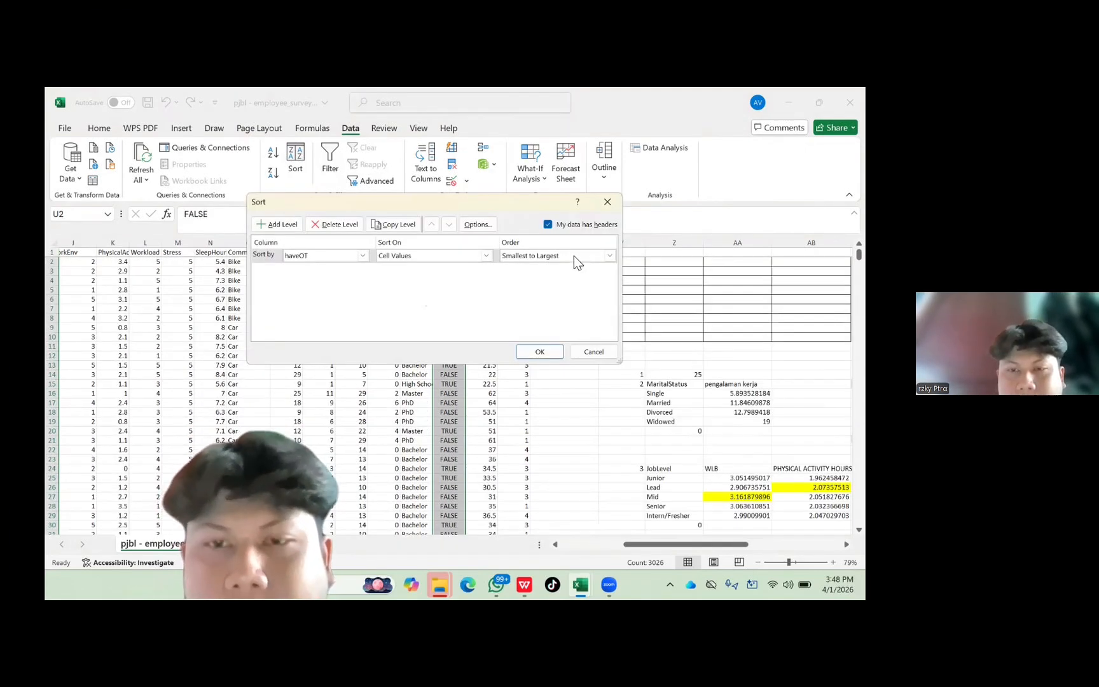
{"action": "left_click", "coordinate": [539, 351]}
Check the order of the sorted haveOT values and return to the first data rows.
{"action": "scroll", "coordinate": [450, 387], "scroll_direction": "down", "scroll_amount": 2}
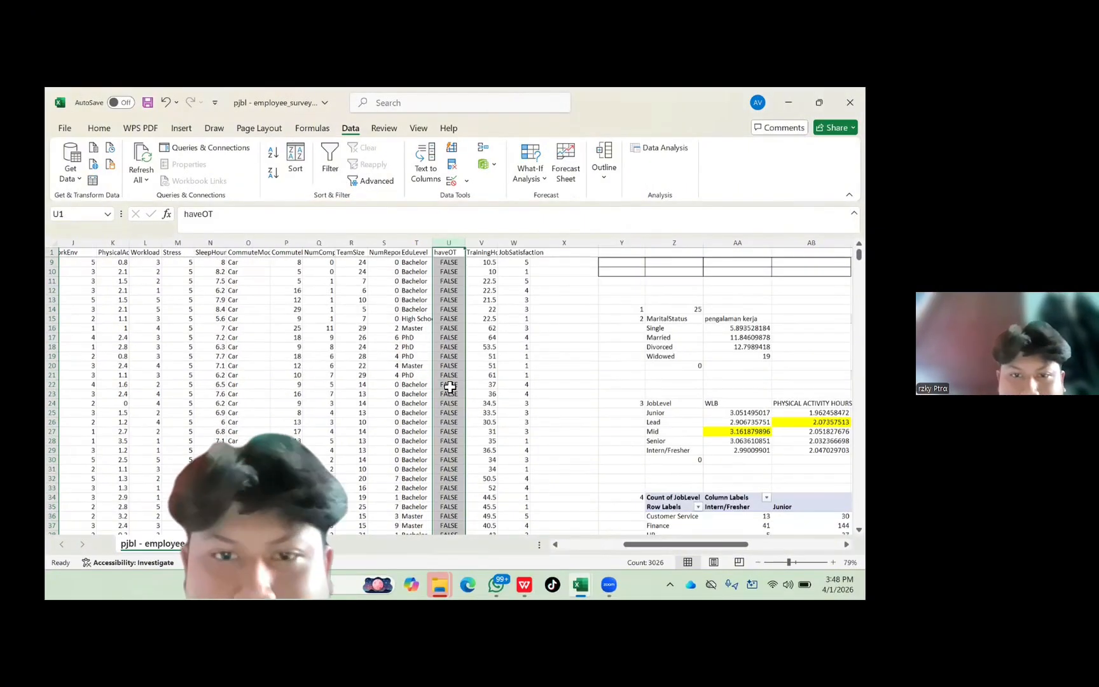
{"action": "scroll", "coordinate": [449, 387], "scroll_direction": "down", "scroll_amount": 20}
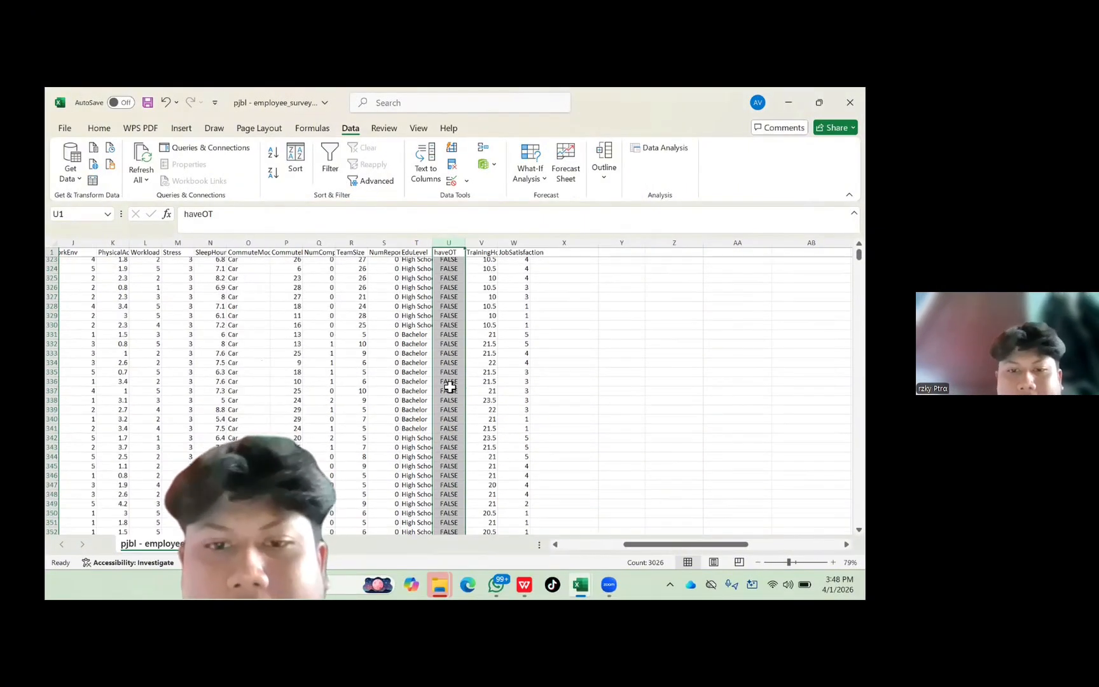
{"action": "scroll", "coordinate": [449, 387], "scroll_direction": "down", "scroll_amount": 20}
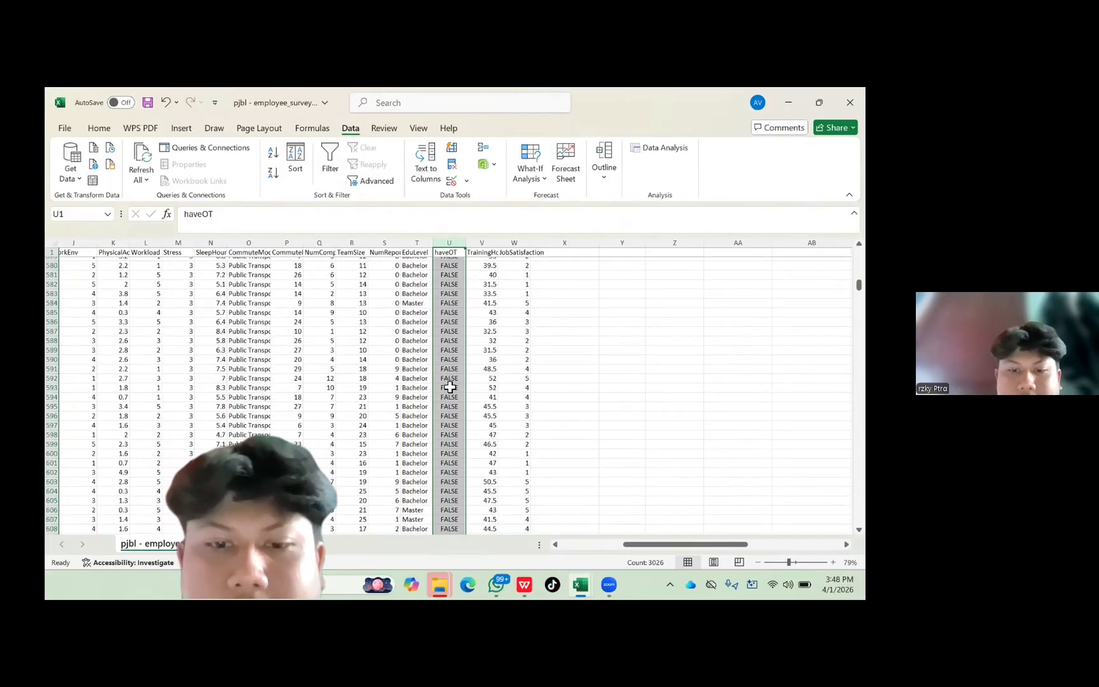
{"action": "scroll", "coordinate": [450, 387], "scroll_direction": "up", "scroll_amount": 15}
{"action": "scroll", "coordinate": [449, 387], "scroll_direction": "up", "scroll_amount": 20}
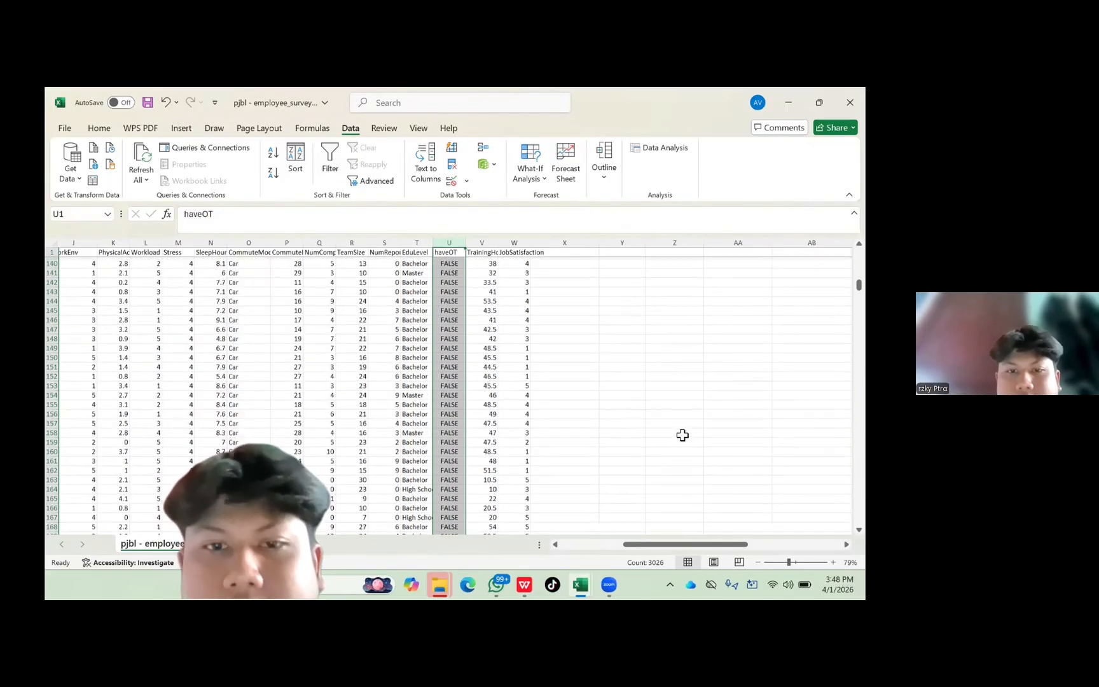
{"action": "left_click_drag", "start_coordinate": [681, 435], "coordinate": [500, 400]}
{"action": "scroll", "coordinate": [495, 397], "scroll_direction": "up", "scroll_amount": 20}
{"action": "scroll", "coordinate": [496, 398], "scroll_direction": "up", "scroll_amount": 20}
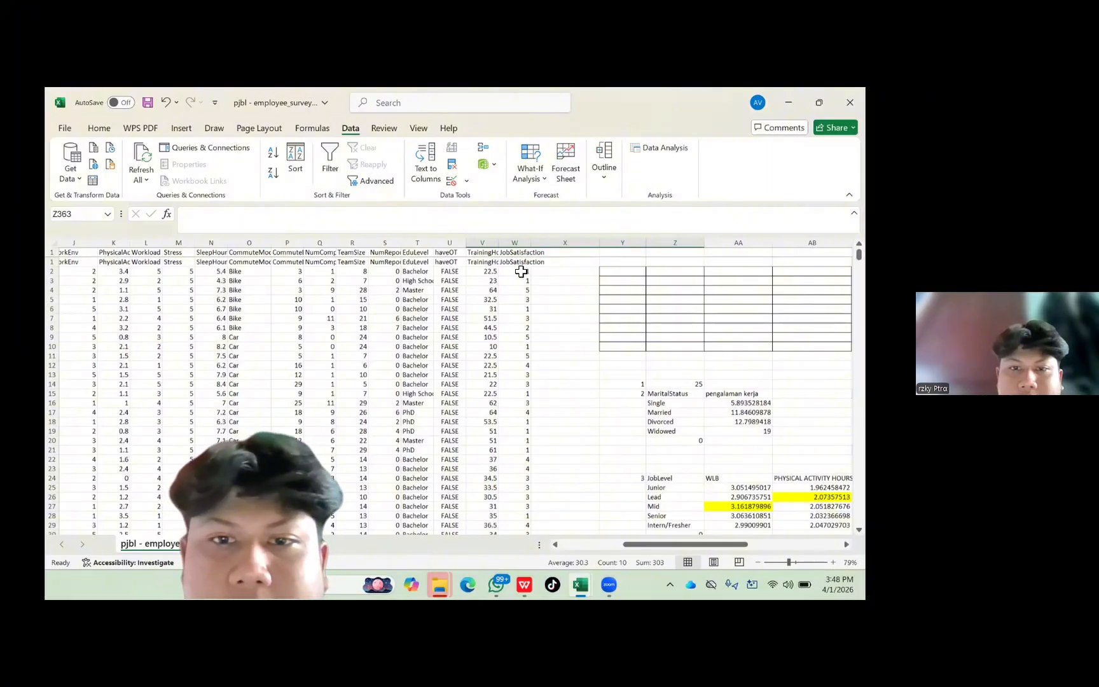
{"action": "scroll", "coordinate": [520, 271], "scroll_direction": "up", "scroll_amount": 3}
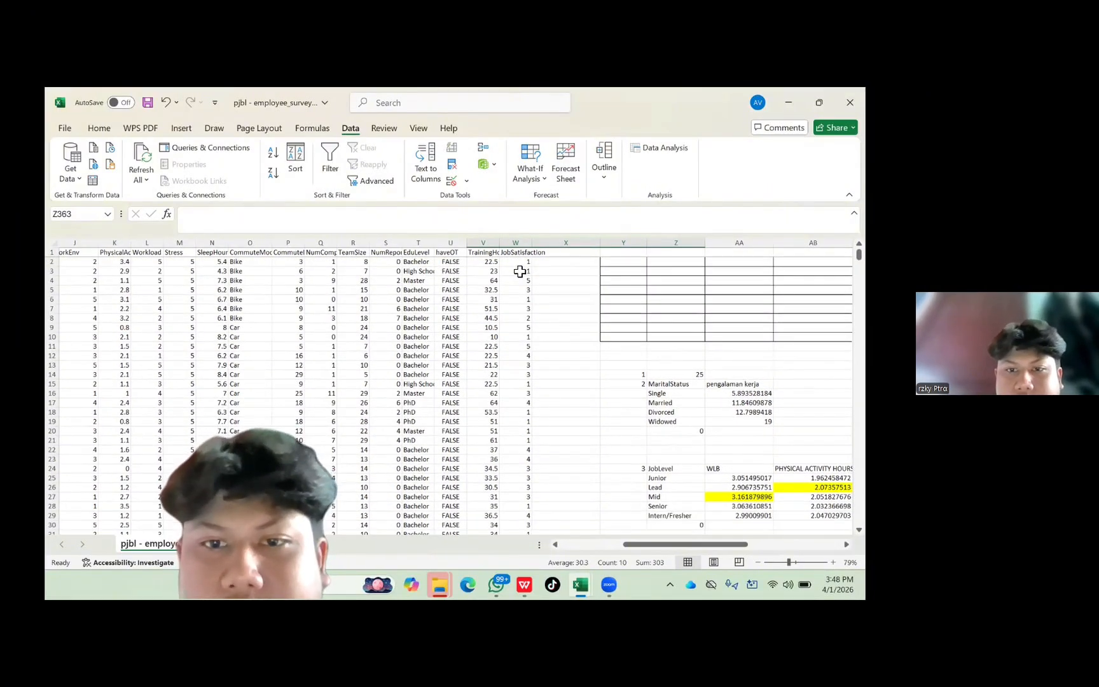
Copy the JobSatisfaction values of all rows where haveOT is FALSE, W2 through W2090.
{"action": "left_click_drag", "start_coordinate": [520, 262], "coordinate": [522, 579]}
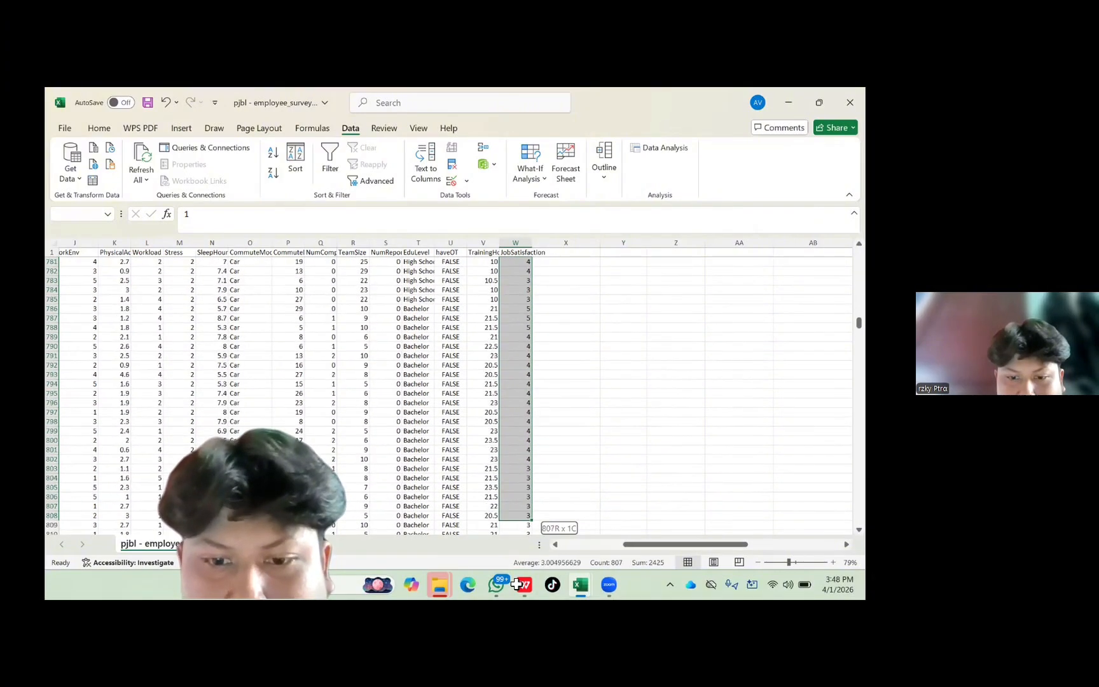
{"action": "left_click_drag", "start_coordinate": [515, 583], "coordinate": [507, 584]}
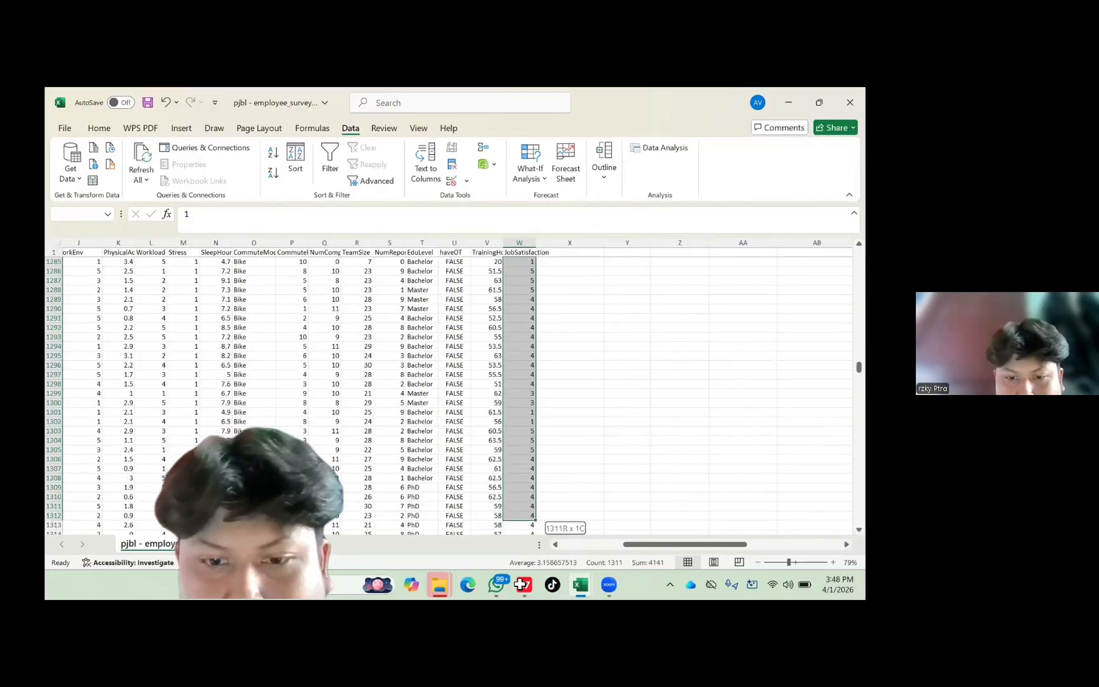
{"action": "left_click_drag", "start_coordinate": [520, 584], "coordinate": [512, 584]}
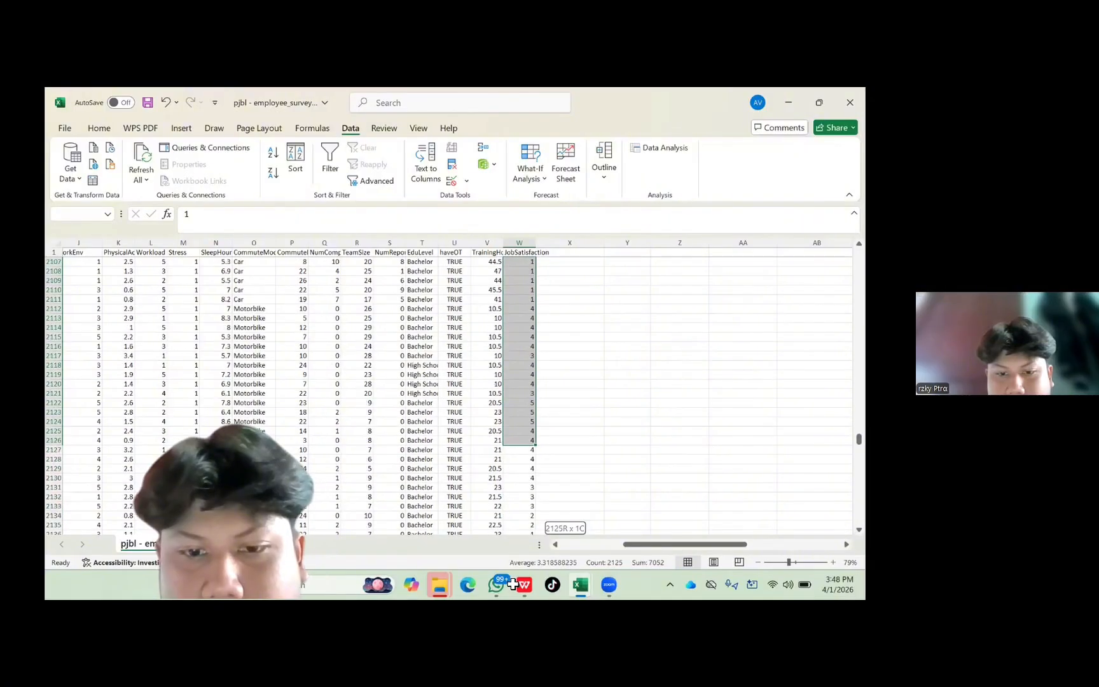
{"action": "left_click_drag", "start_coordinate": [508, 282], "coordinate": [512, 420]}
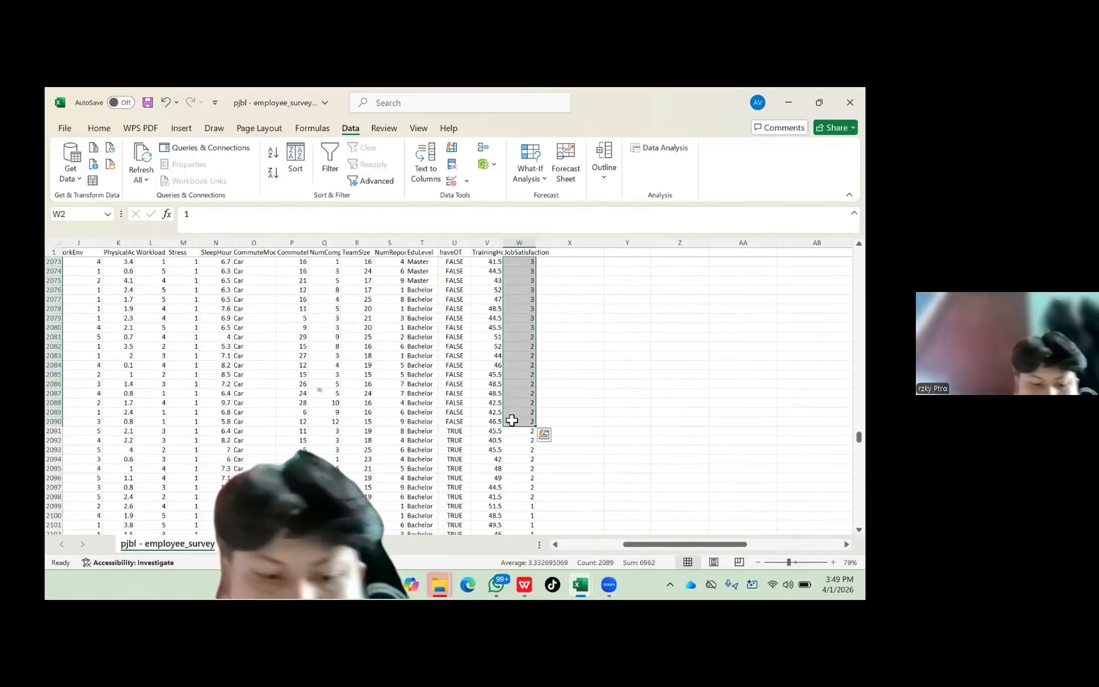
{"action": "key", "text": "ctrl+c"}
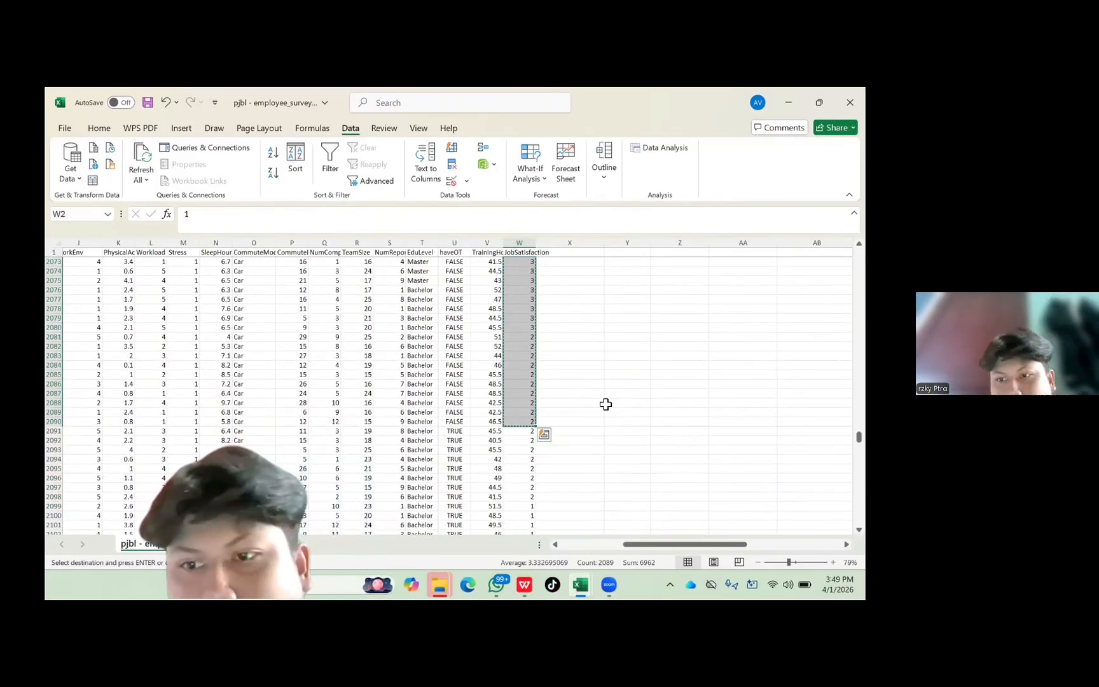
Paste the copied JobSatisfaction values into column AH starting at AH58, beside the independent t-test criteria table.
{"action": "left_click_drag", "start_coordinate": [858, 434], "coordinate": [858, 286]}
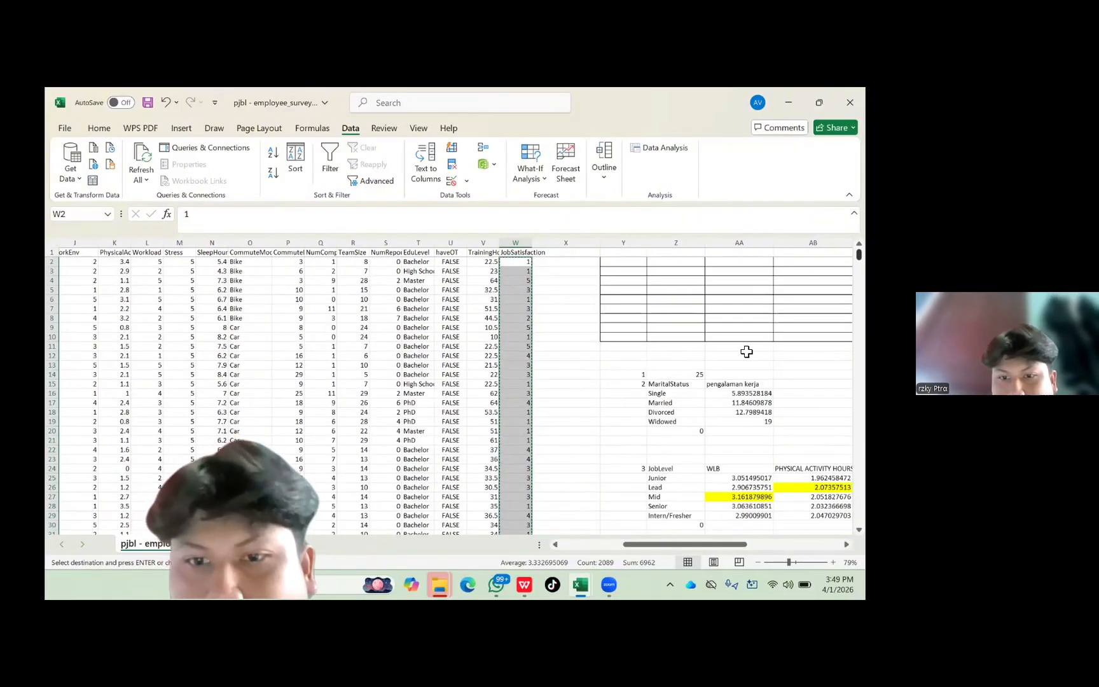
{"action": "scroll", "coordinate": [746, 351], "scroll_direction": "down", "scroll_amount": 13}
{"action": "scroll", "coordinate": [746, 351], "scroll_direction": "right", "scroll_amount": 3}
{"action": "scroll", "coordinate": [746, 351], "scroll_direction": "down", "scroll_amount": 2}
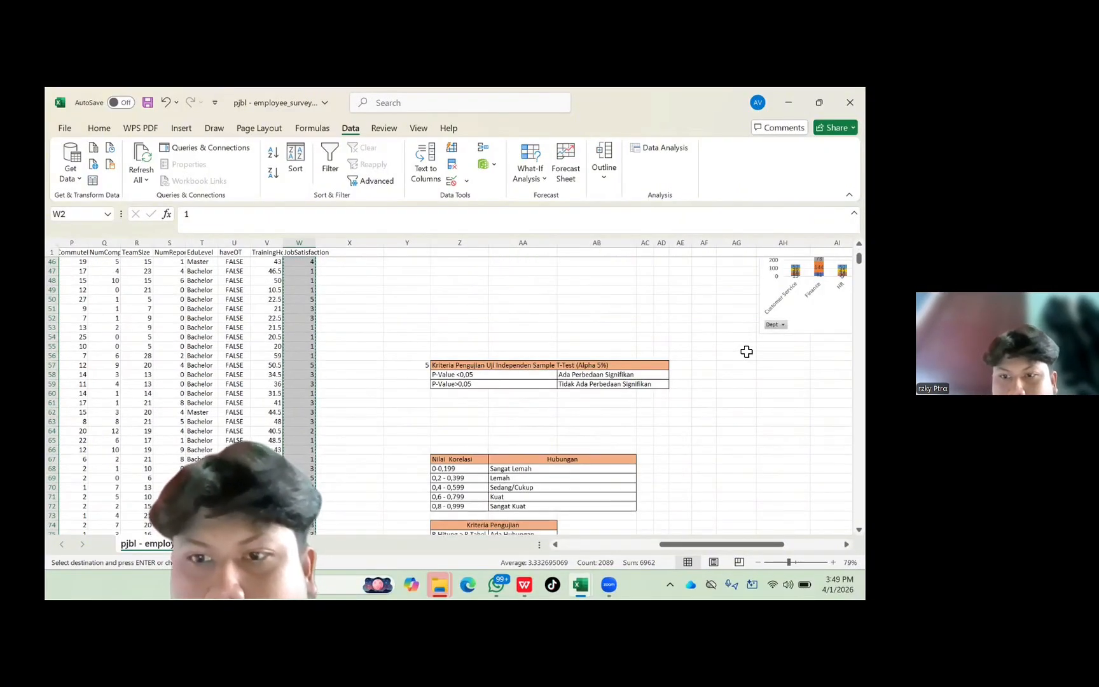
{"action": "scroll", "coordinate": [730, 360], "scroll_direction": "right", "scroll_amount": 1}
{"action": "left_click", "coordinate": [743, 375]}
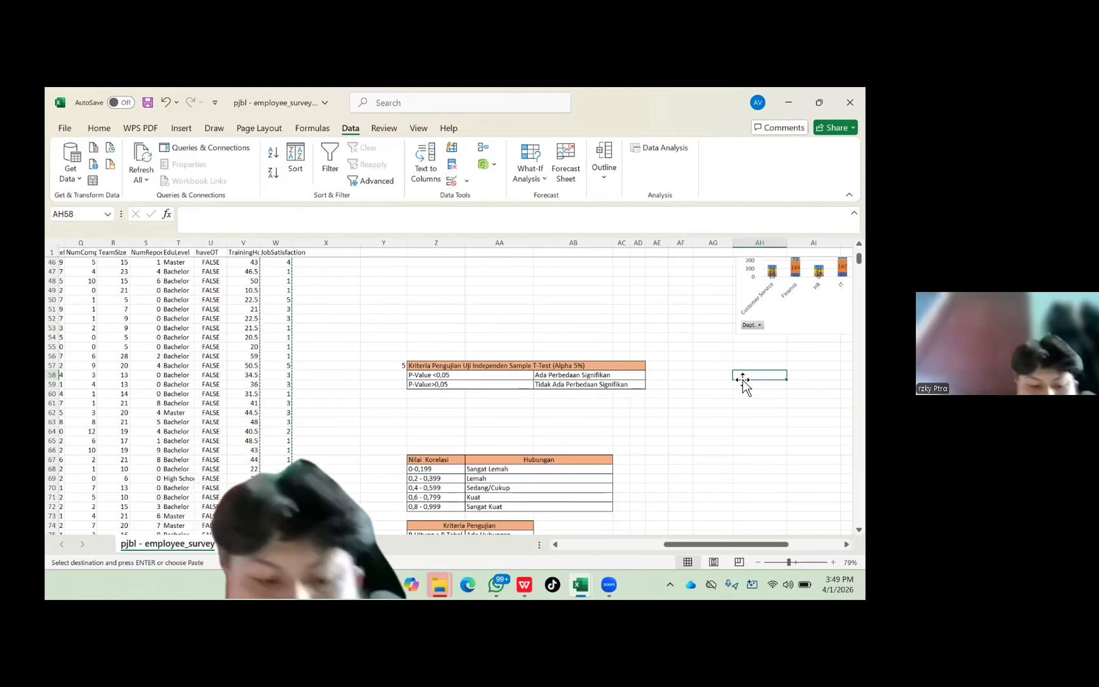
{"action": "key", "text": "ctrl+v"}
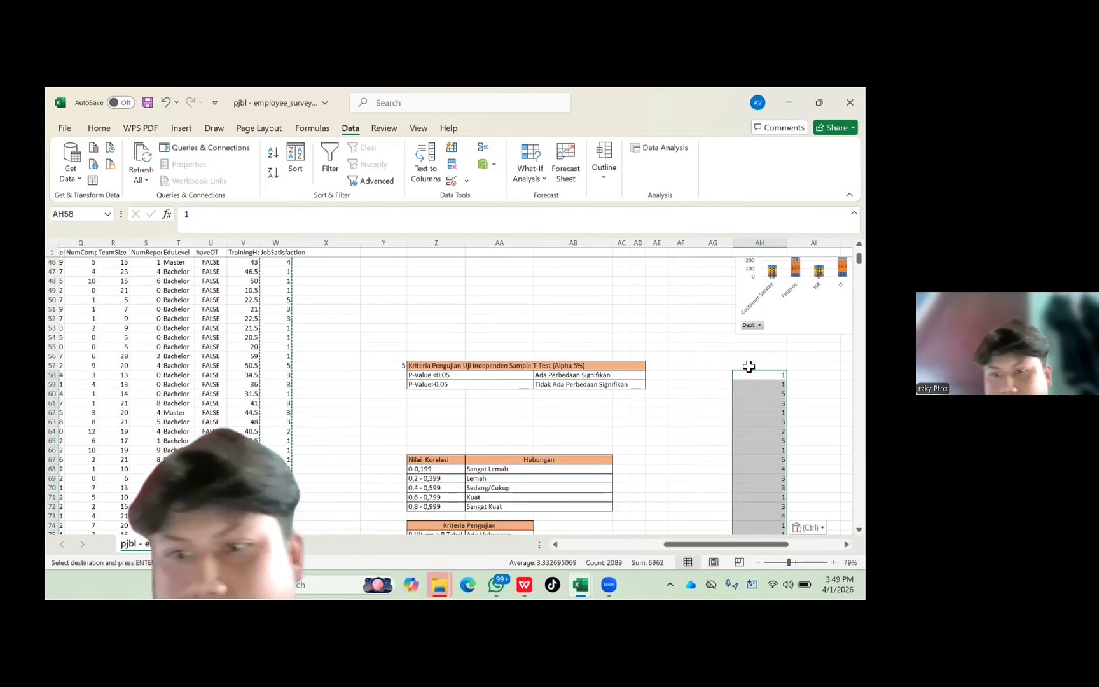
Enter the group headings FALSE in AH57 and TRUE in AI57.
{"action": "double_click", "coordinate": [750, 367]}
{"action": "type", "text": "false"}
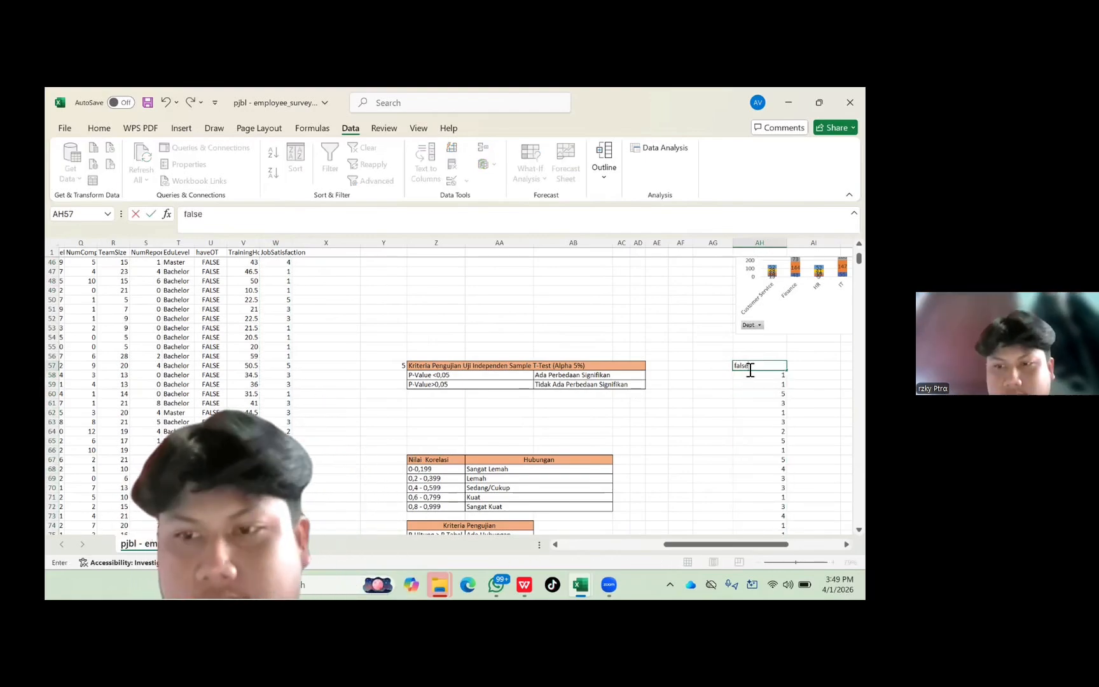
{"action": "key", "text": "Return"}
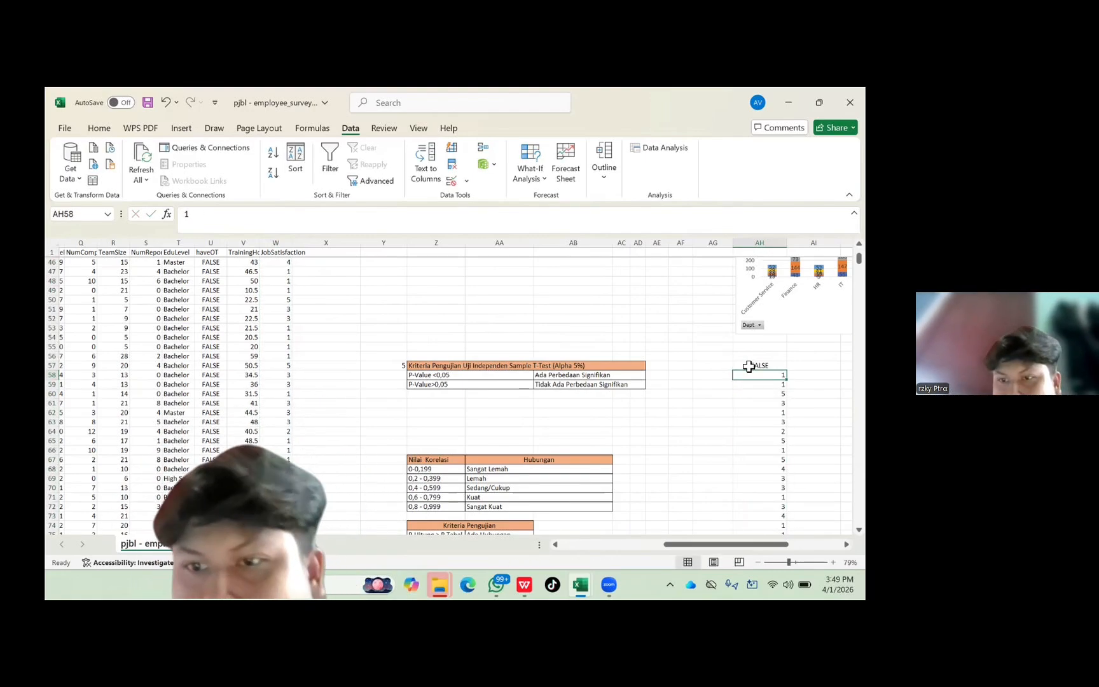
{"action": "left_click", "coordinate": [808, 366]}
{"action": "type", "text": "true"}
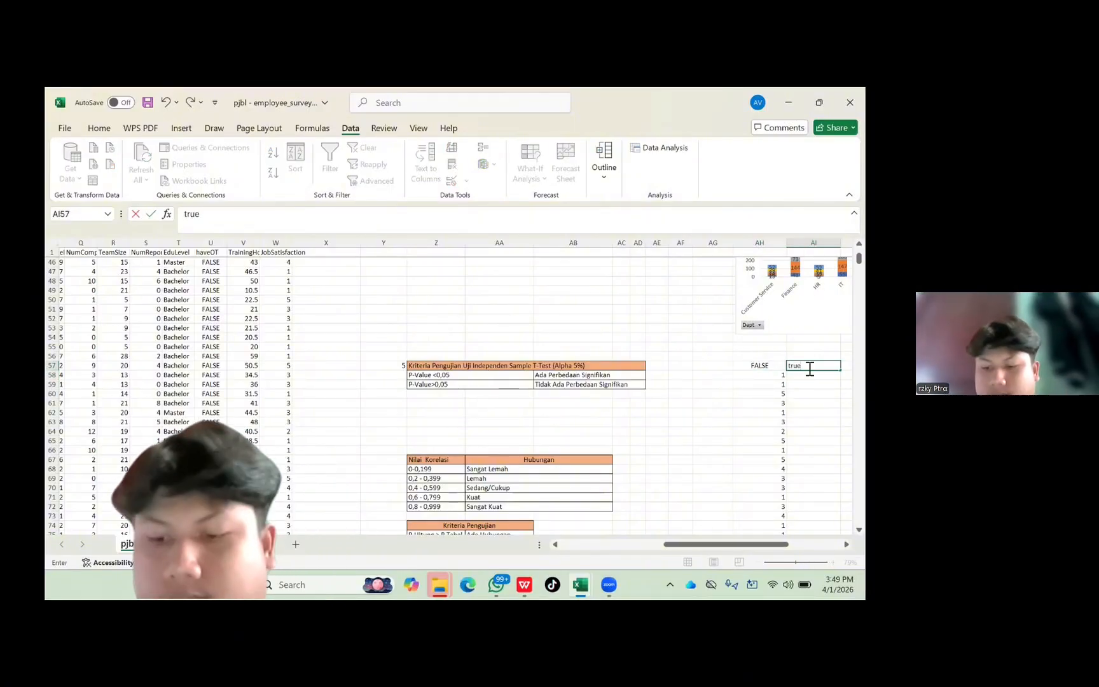
{"action": "key", "text": "Return"}
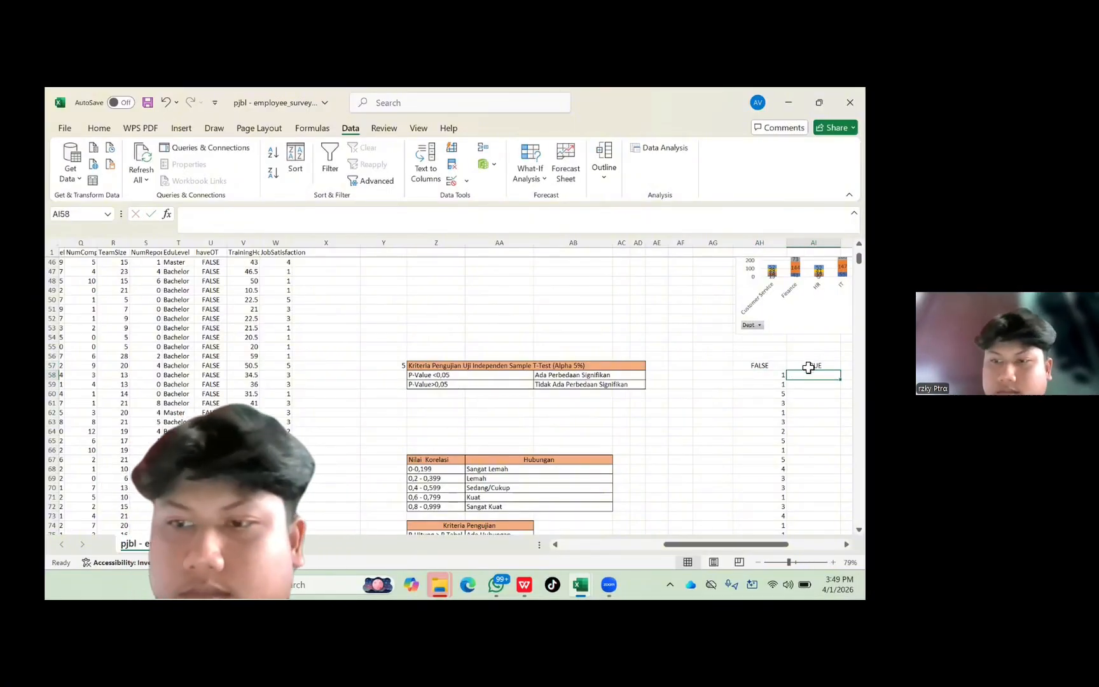
Find where haveOT changes to TRUE in the sorted data and try to select the JobSatisfaction values from W2091 down.
{"action": "scroll", "coordinate": [680, 399], "scroll_direction": "left", "scroll_amount": 5}
{"action": "scroll", "coordinate": [680, 399], "scroll_direction": "left", "scroll_amount": 6}
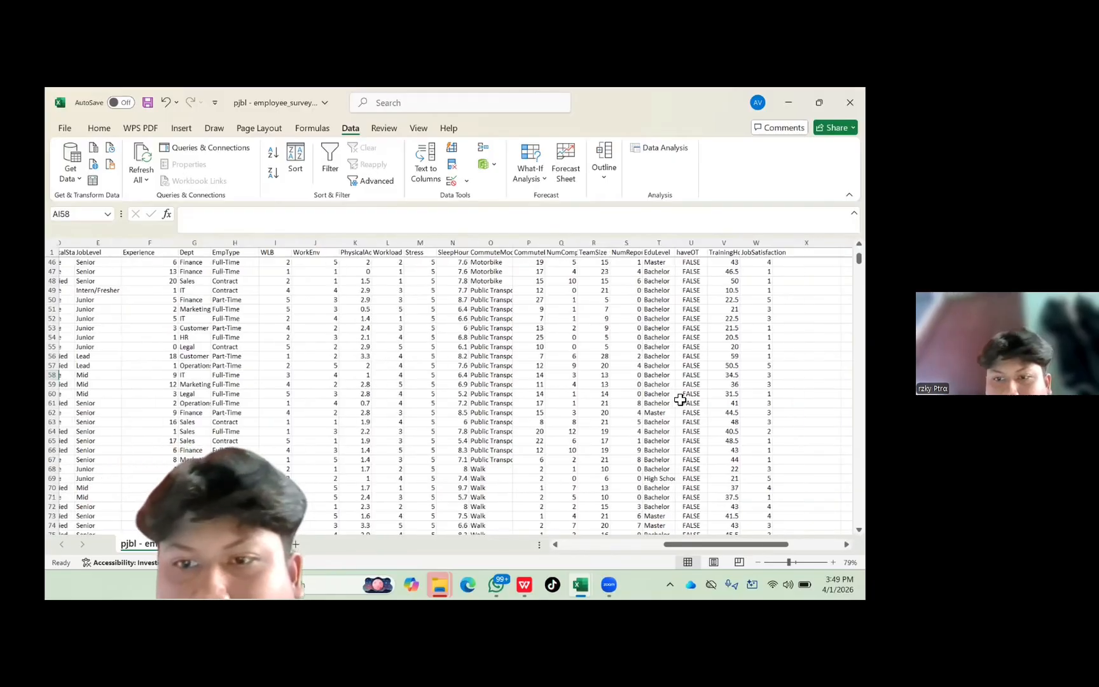
{"action": "scroll", "coordinate": [680, 399], "scroll_direction": "right", "scroll_amount": 3}
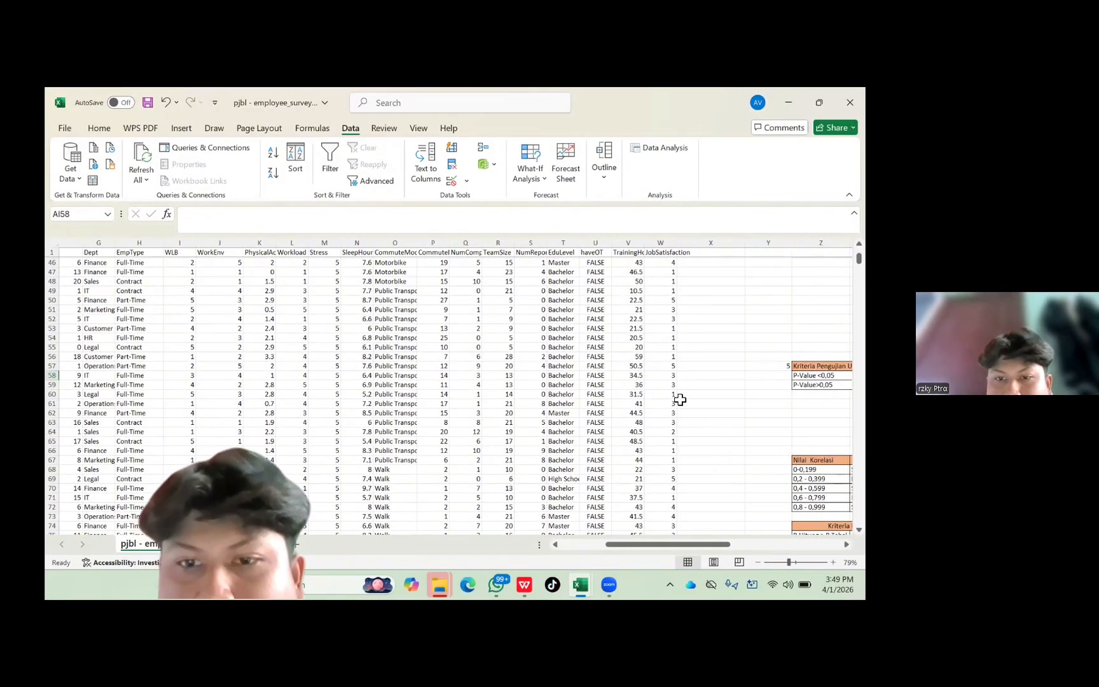
{"action": "scroll", "coordinate": [680, 399], "scroll_direction": "down", "scroll_amount": 20}
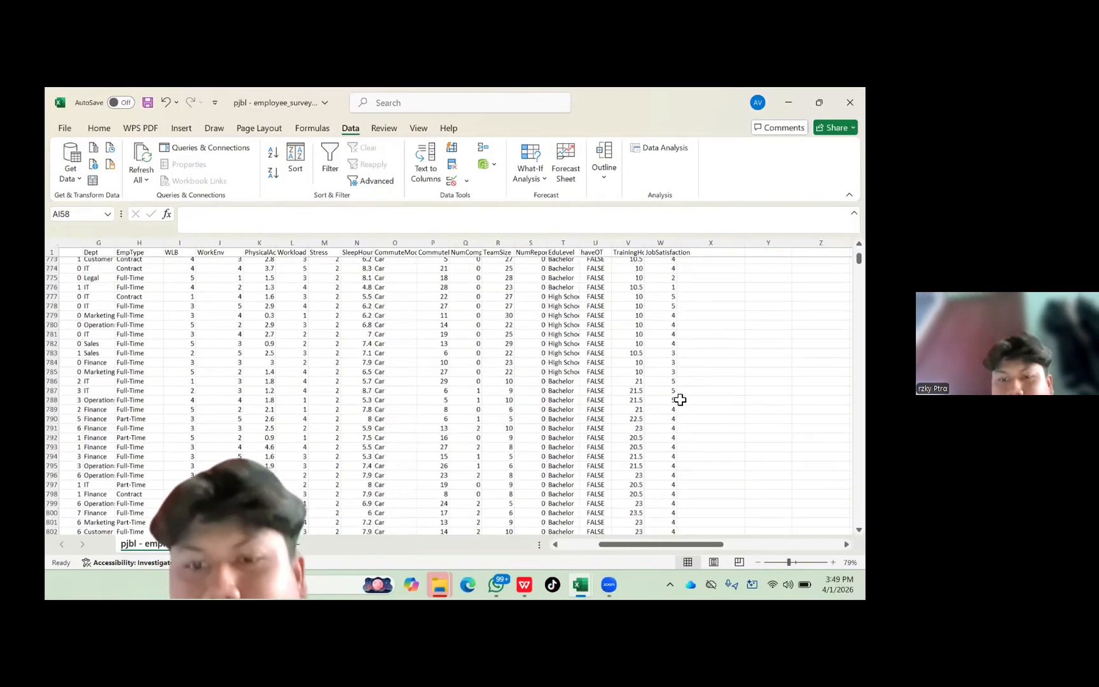
{"action": "scroll", "coordinate": [679, 399], "scroll_direction": "down", "scroll_amount": 20}
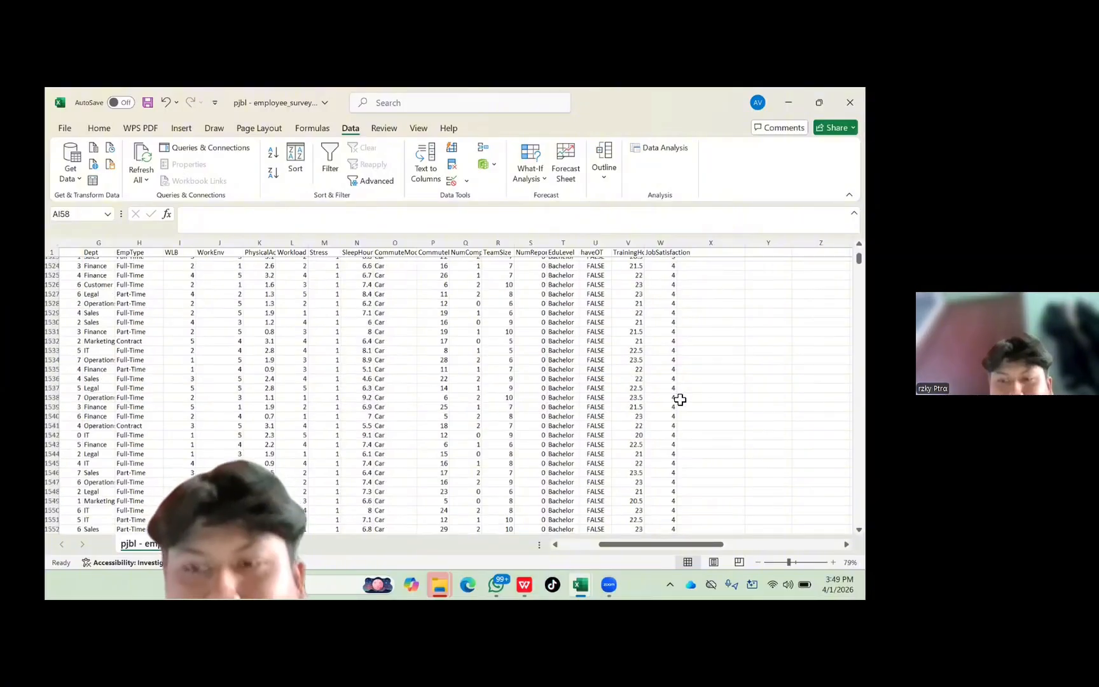
{"action": "scroll", "coordinate": [679, 399], "scroll_direction": "down", "scroll_amount": 20}
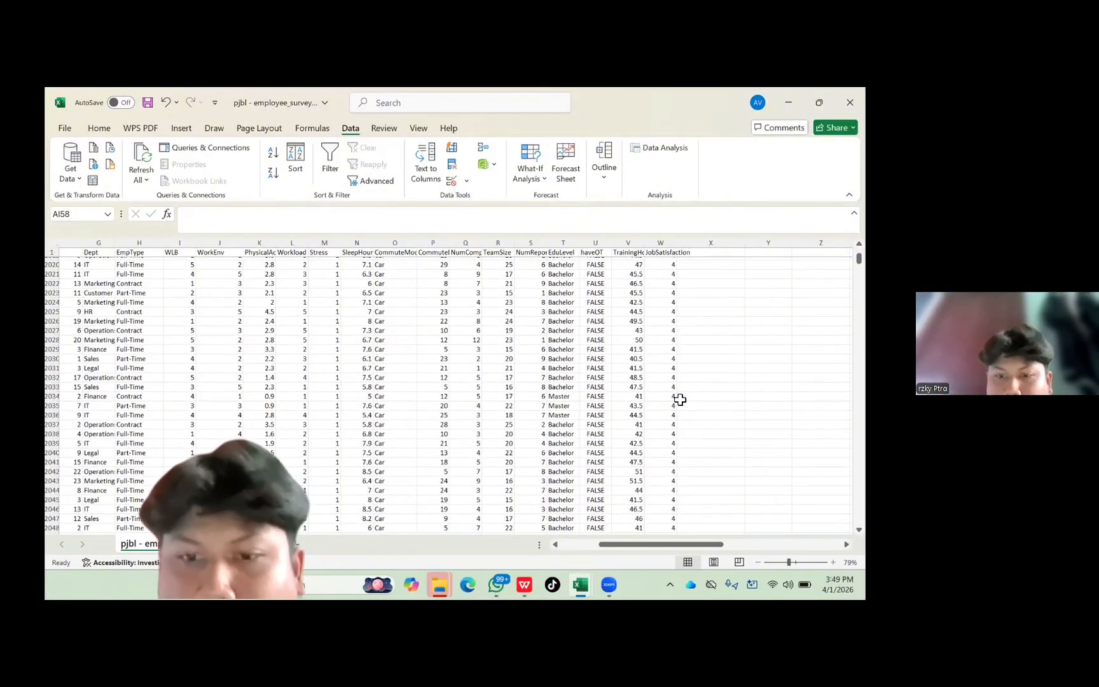
{"action": "scroll", "coordinate": [679, 399], "scroll_direction": "down", "scroll_amount": 20}
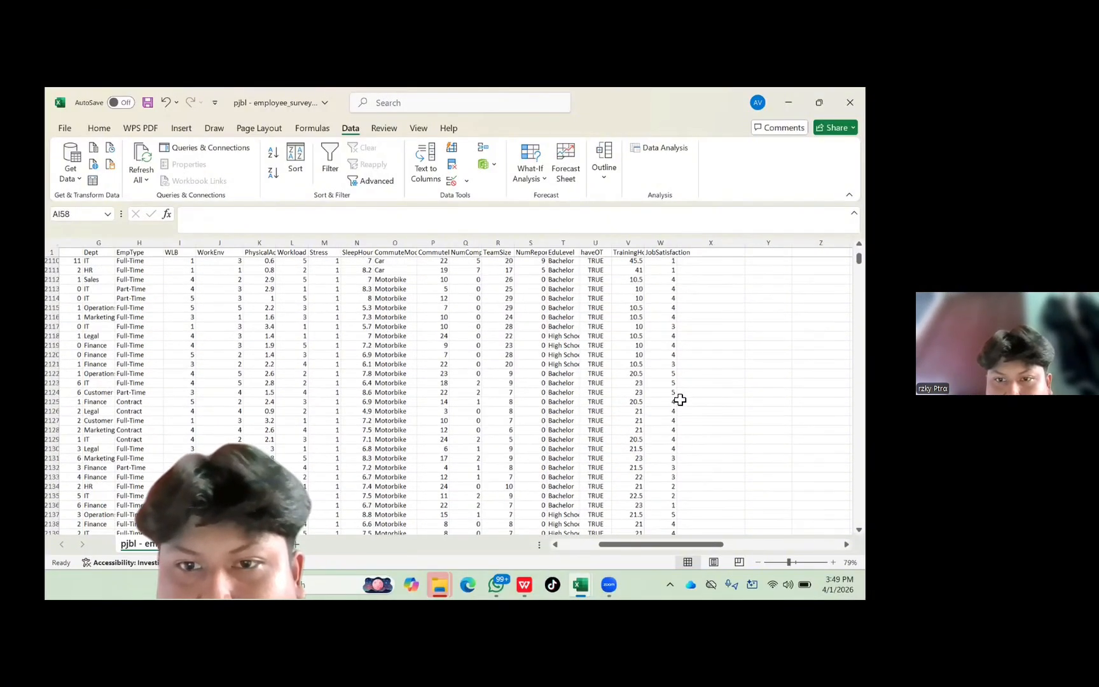
{"action": "scroll", "coordinate": [680, 400], "scroll_direction": "up", "scroll_amount": 14}
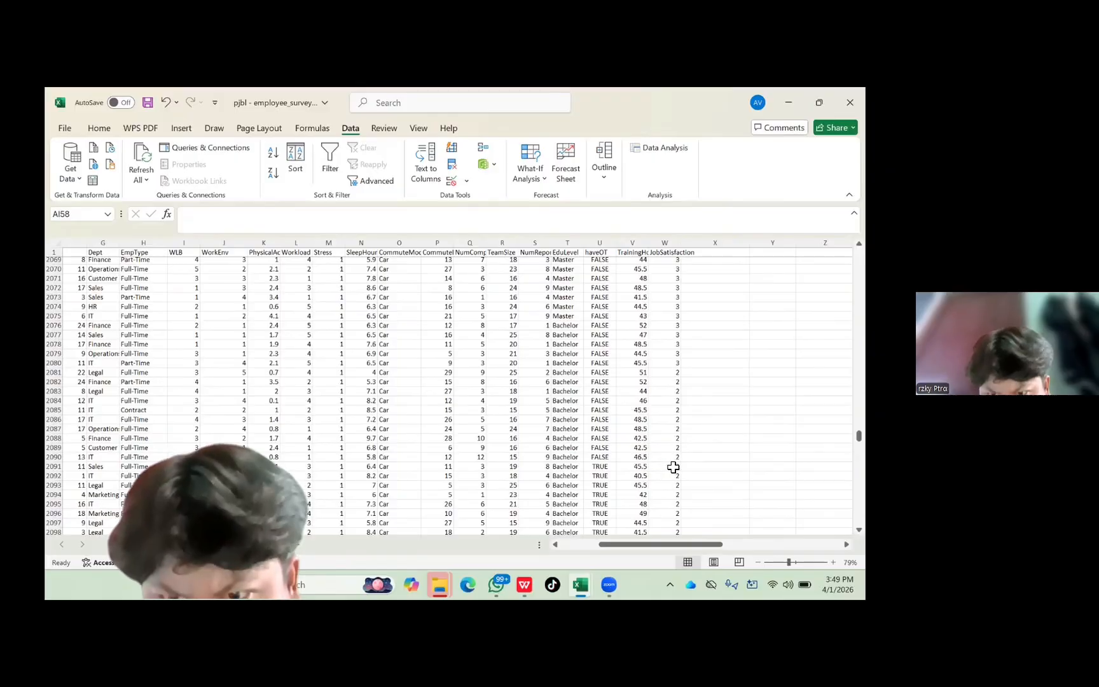
{"action": "left_click_drag", "start_coordinate": [672, 467], "coordinate": [662, 272]}
{"action": "left_click", "coordinate": [663, 318]}
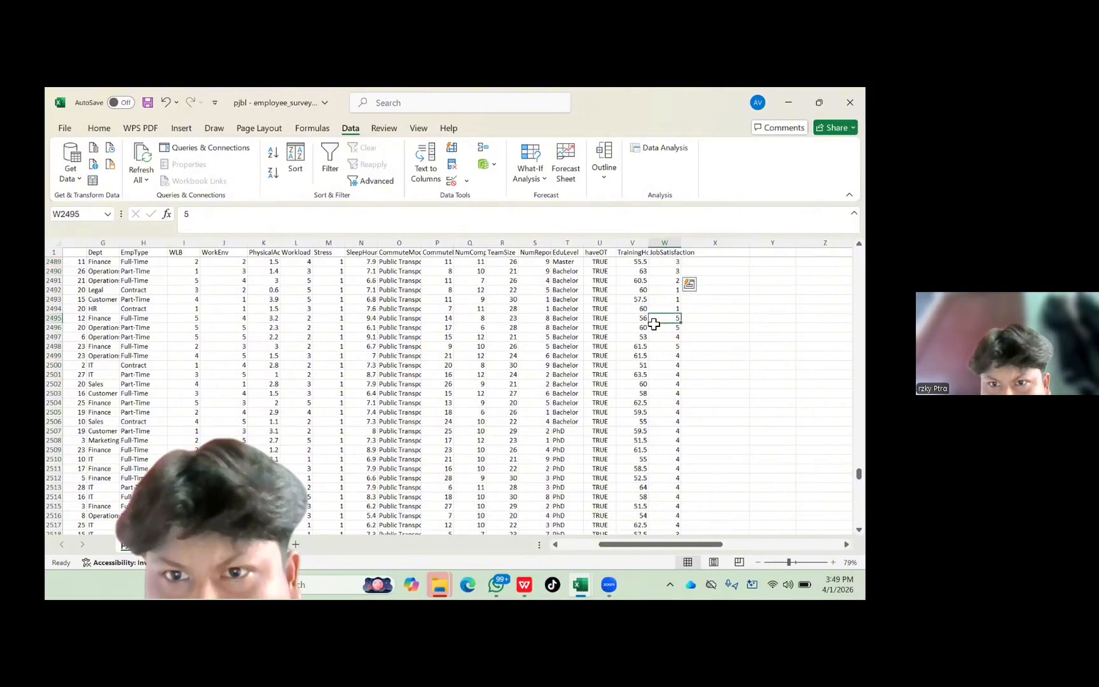
Copy the JobSatisfaction values of all rows where haveOT is TRUE, W2091 through W3026.
{"action": "scroll", "coordinate": [655, 328], "scroll_direction": "up", "scroll_amount": 5}
{"action": "scroll", "coordinate": [655, 327], "scroll_direction": "up", "scroll_amount": 20}
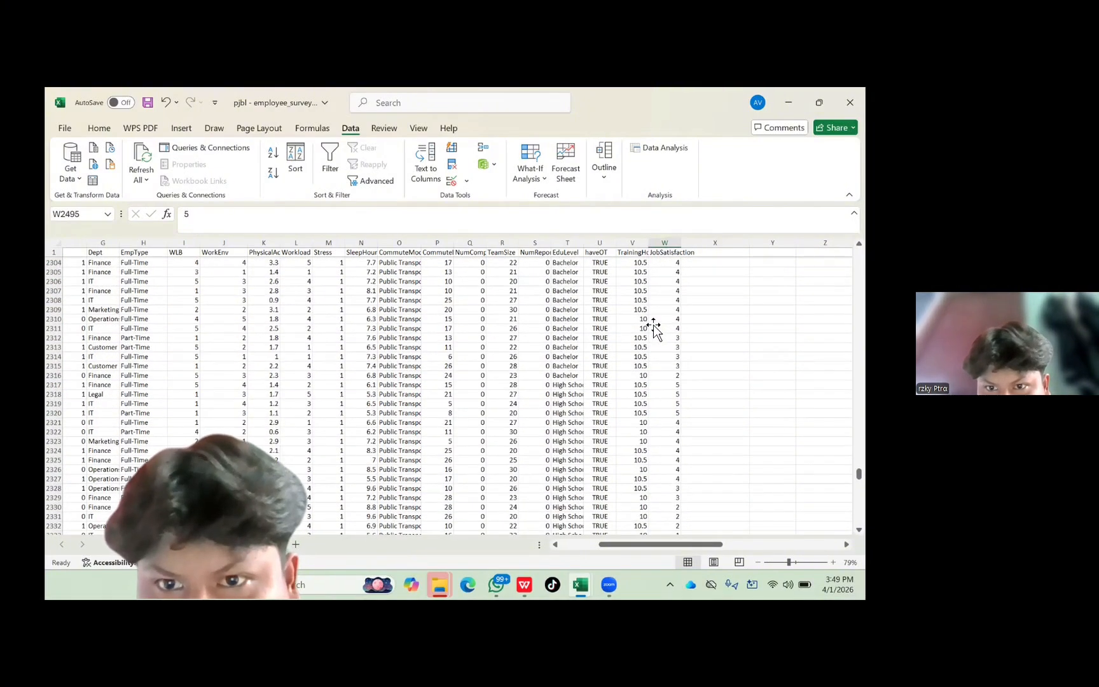
{"action": "scroll", "coordinate": [655, 328], "scroll_direction": "up", "scroll_amount": 20}
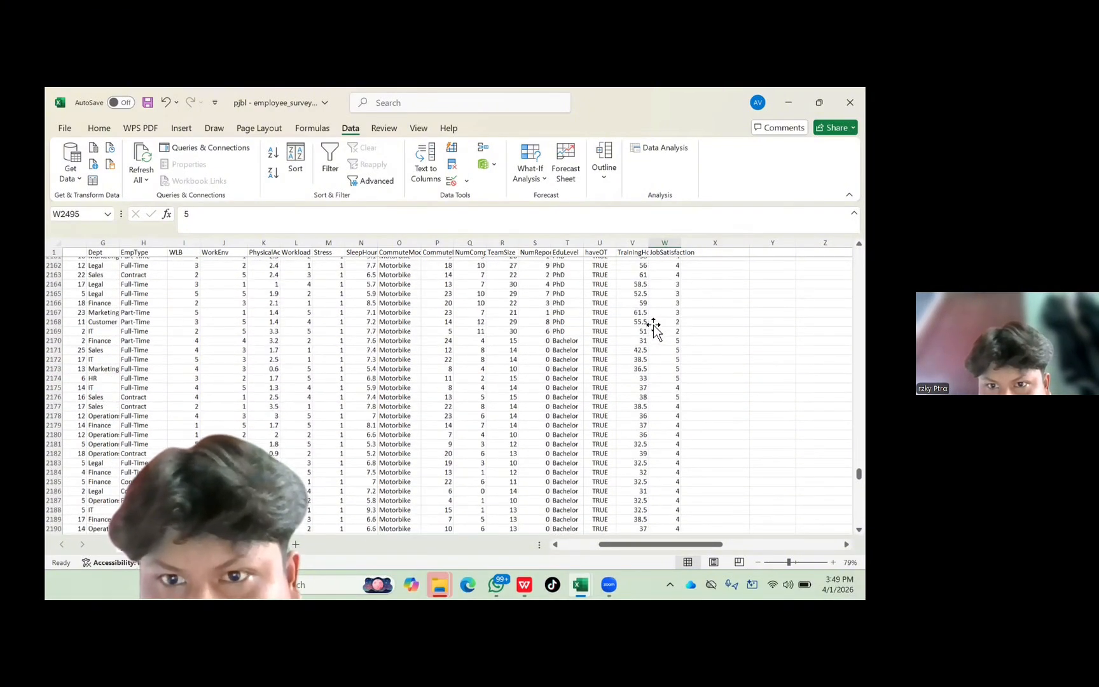
{"action": "scroll", "coordinate": [655, 327], "scroll_direction": "down", "scroll_amount": 2}
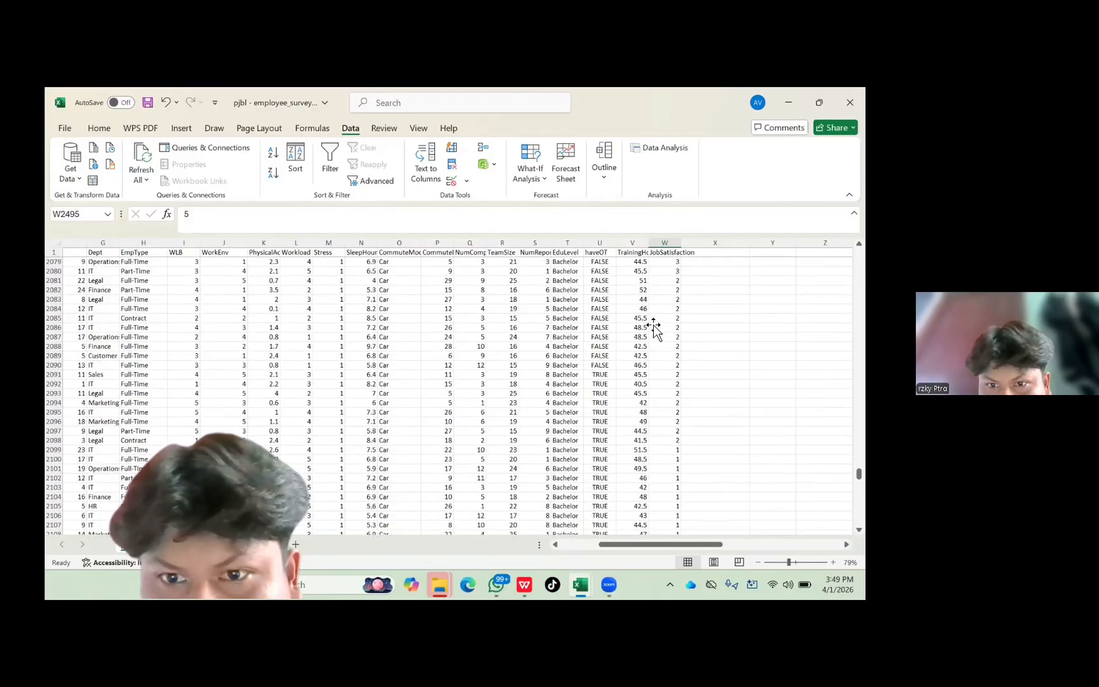
{"action": "left_click_drag", "start_coordinate": [672, 428], "coordinate": [672, 513]}
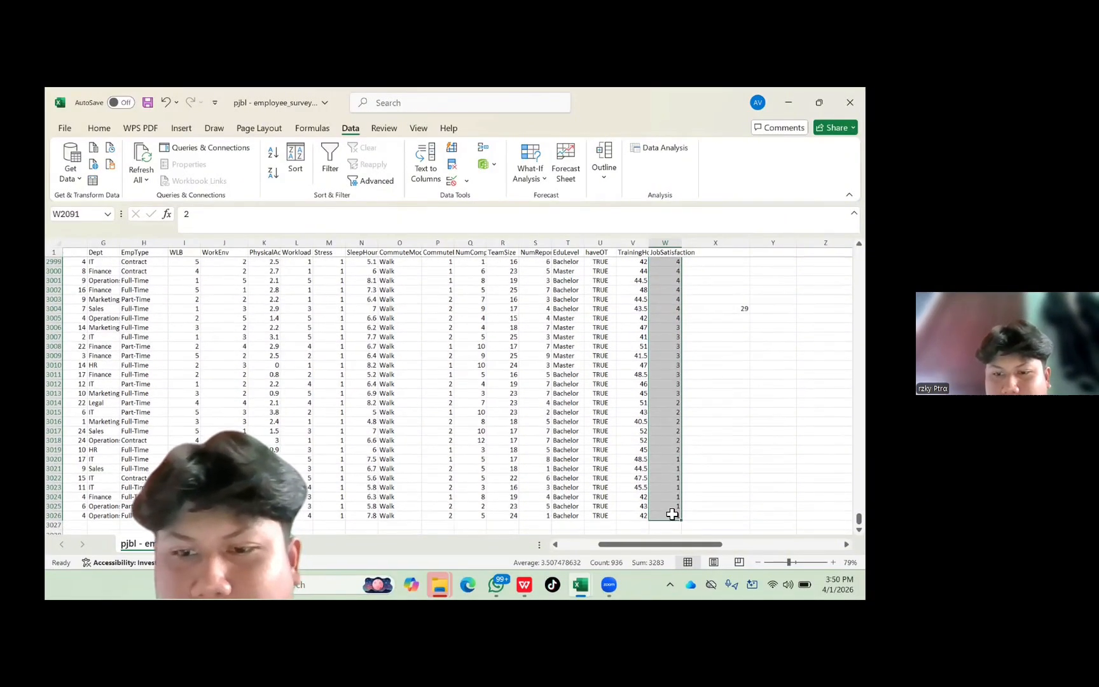
{"action": "key", "text": "ctrl+c"}
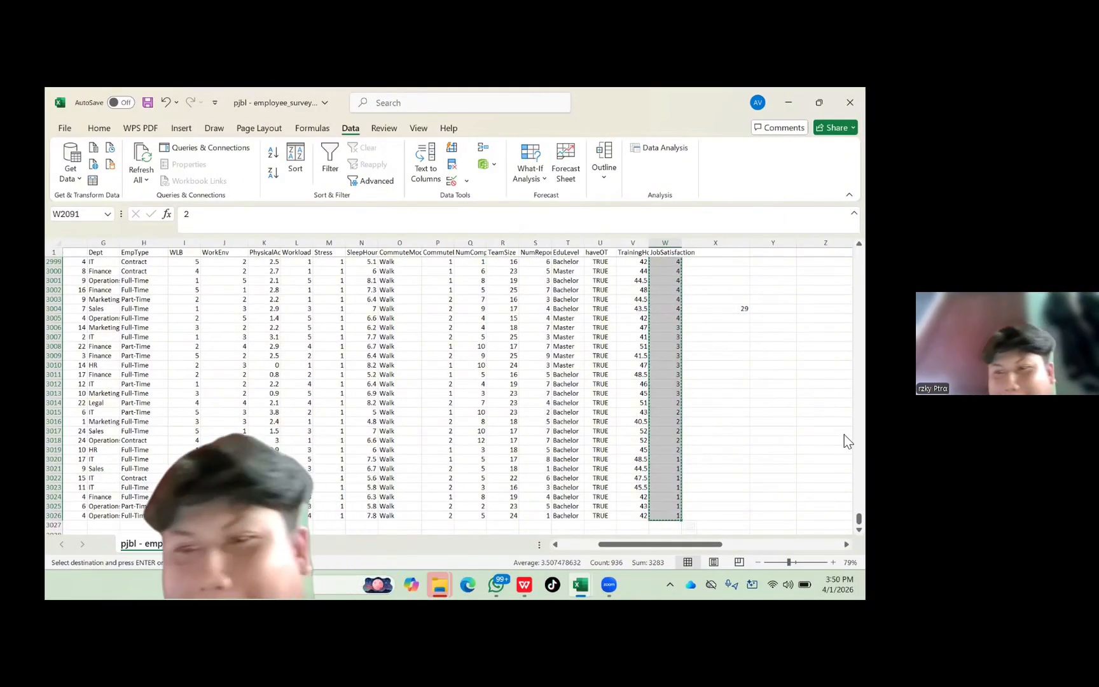
Try to paste the copied JobSatisfaction values under the TRUE heading at AI58.
{"action": "scroll", "coordinate": [843, 514], "scroll_direction": "up", "scroll_amount": 19}
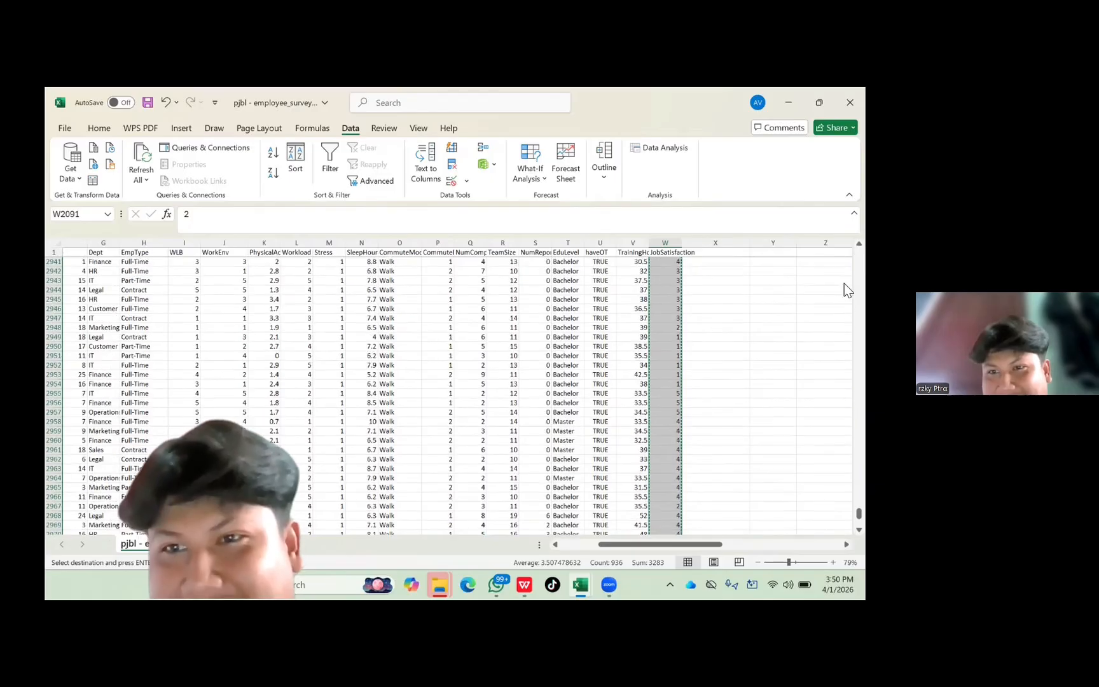
{"action": "scroll", "coordinate": [846, 507], "scroll_direction": "up", "scroll_amount": 10}
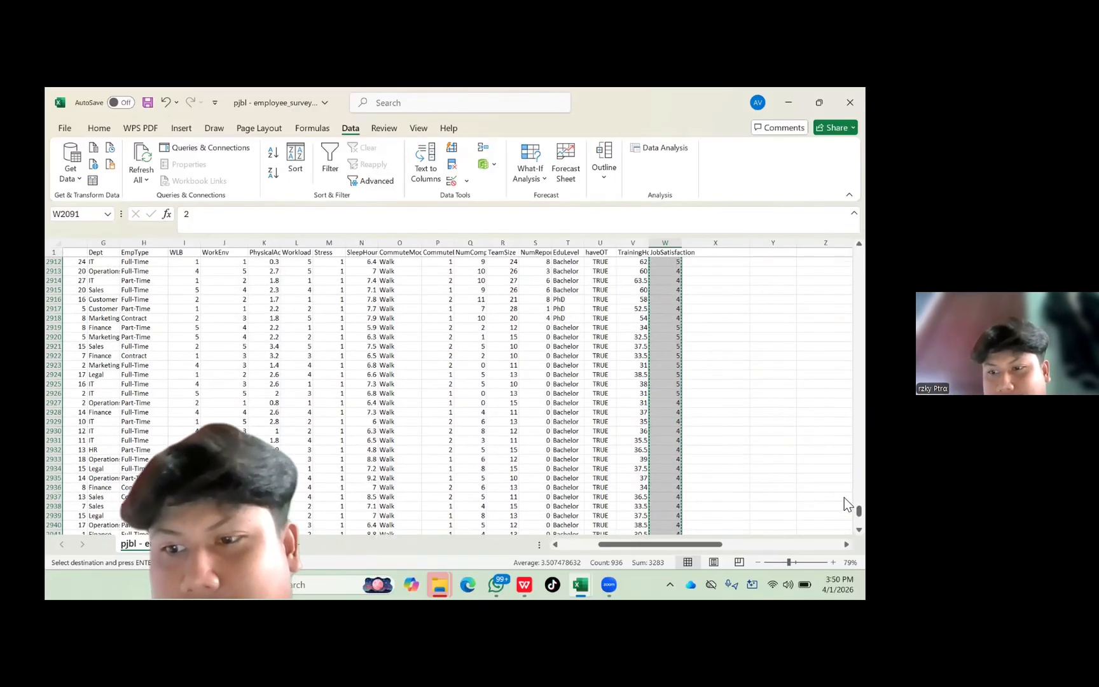
{"action": "left_click_drag", "start_coordinate": [844, 512], "coordinate": [844, 287]}
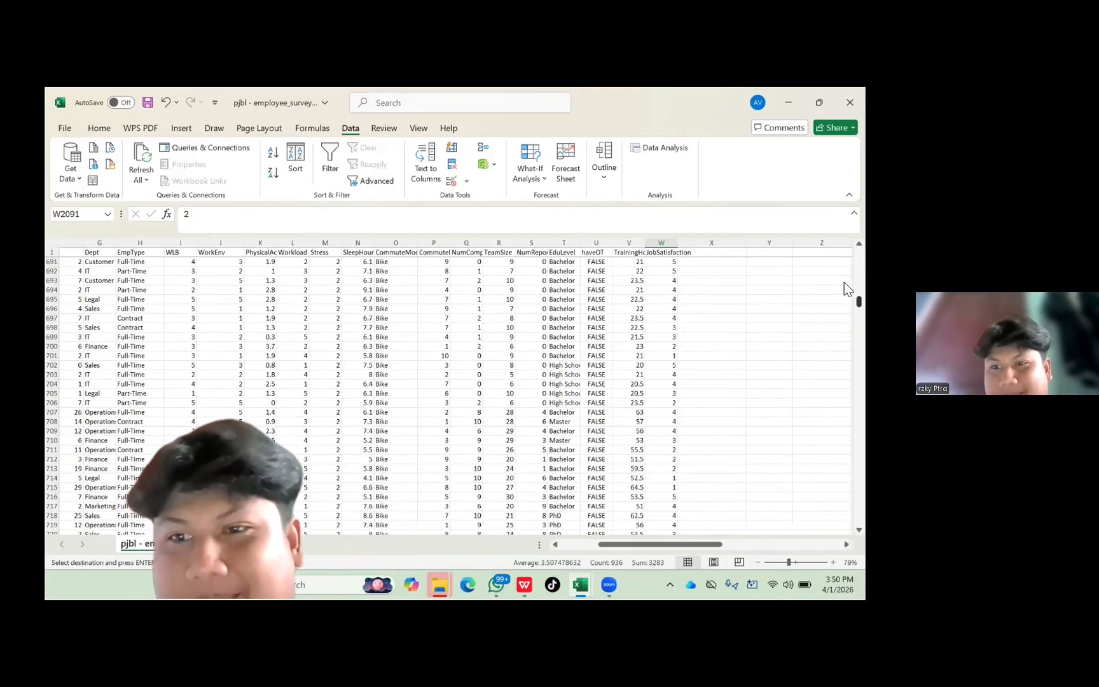
{"action": "scroll", "coordinate": [727, 290], "scroll_direction": "up", "scroll_amount": 20}
{"action": "scroll", "coordinate": [727, 291], "scroll_direction": "right", "scroll_amount": 4}
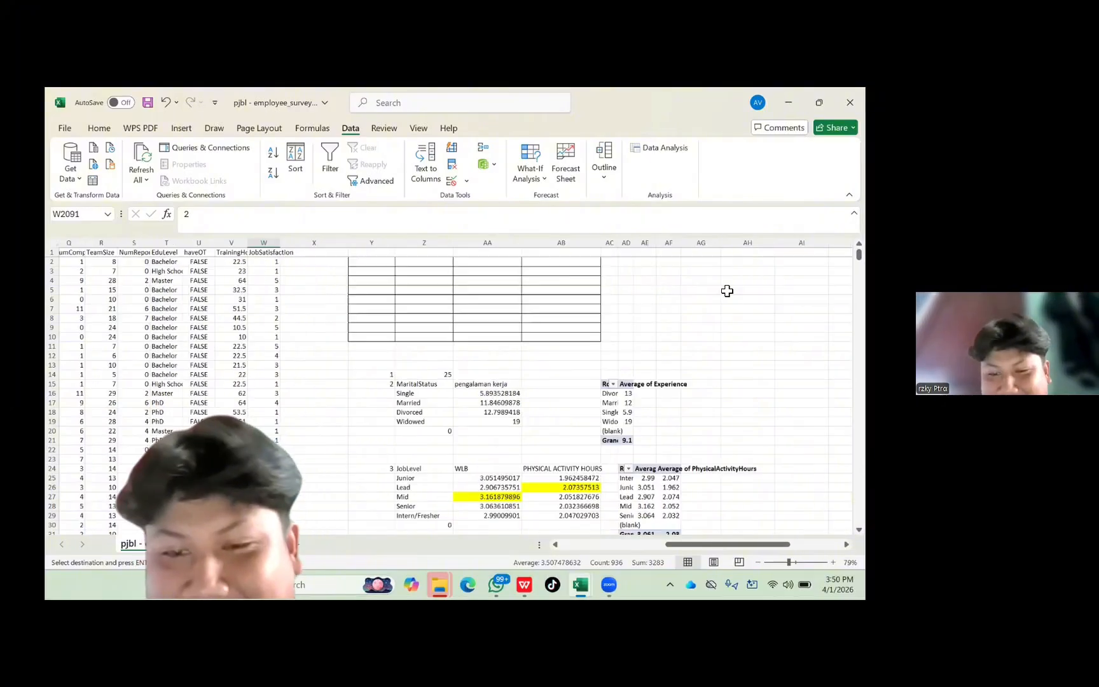
{"action": "scroll", "coordinate": [727, 290], "scroll_direction": "down", "scroll_amount": 4}
{"action": "scroll", "coordinate": [727, 291], "scroll_direction": "down", "scroll_amount": 16}
{"action": "scroll", "coordinate": [725, 305], "scroll_direction": "up", "scroll_amount": 7}
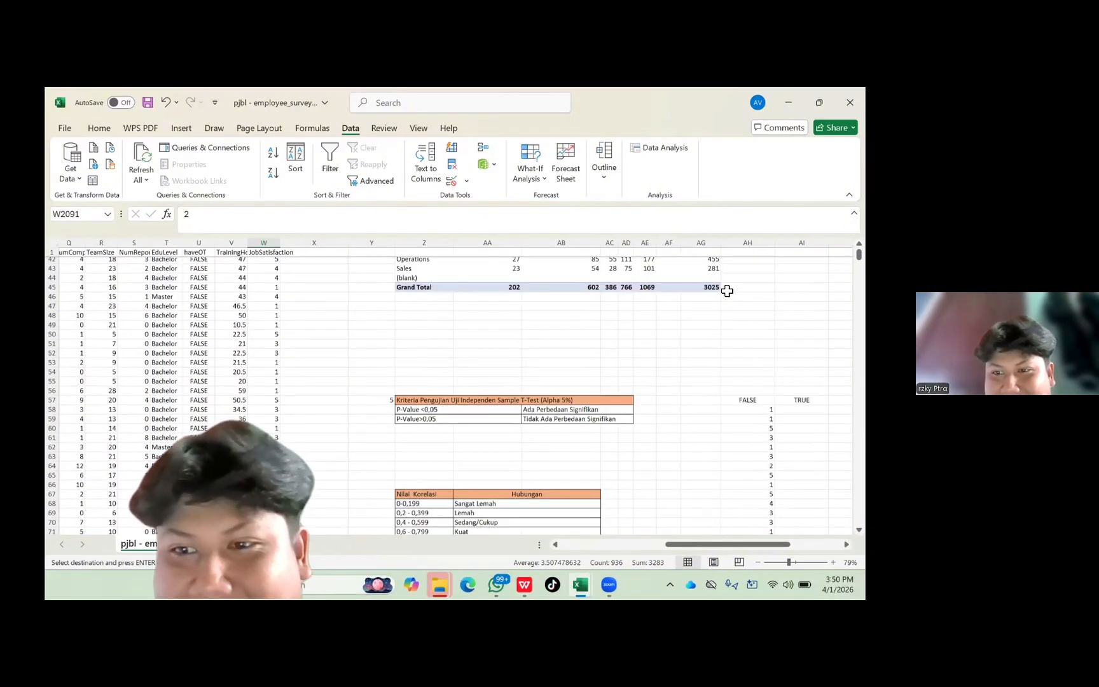
{"action": "scroll", "coordinate": [726, 310], "scroll_direction": "right", "scroll_amount": 3}
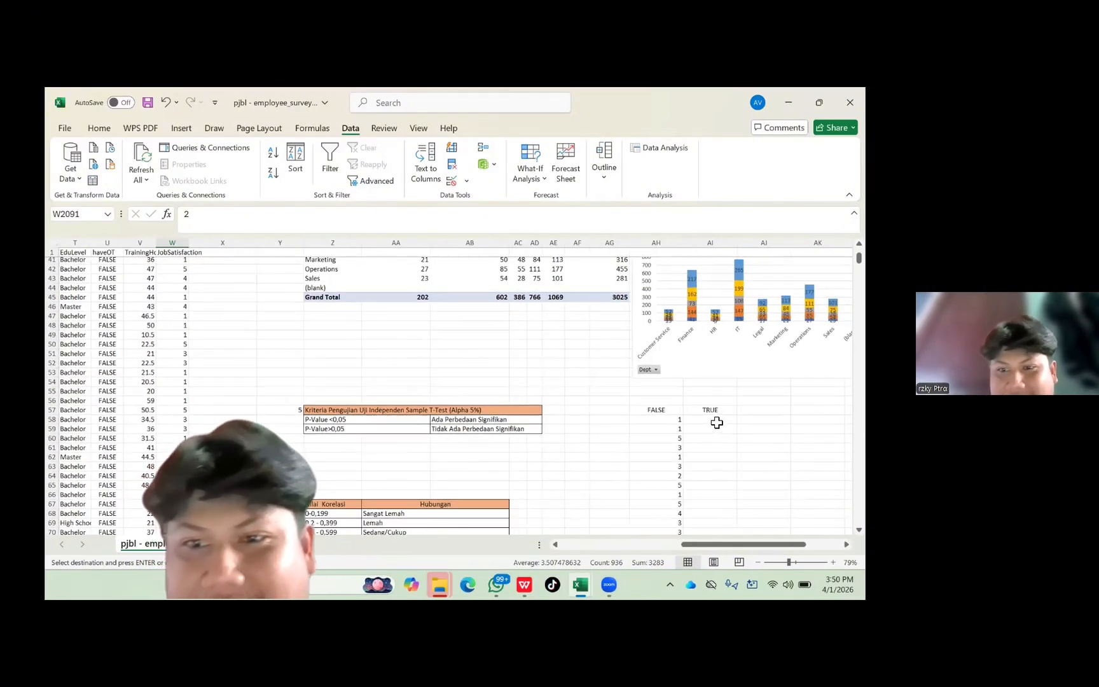
{"action": "left_click", "coordinate": [716, 422]}
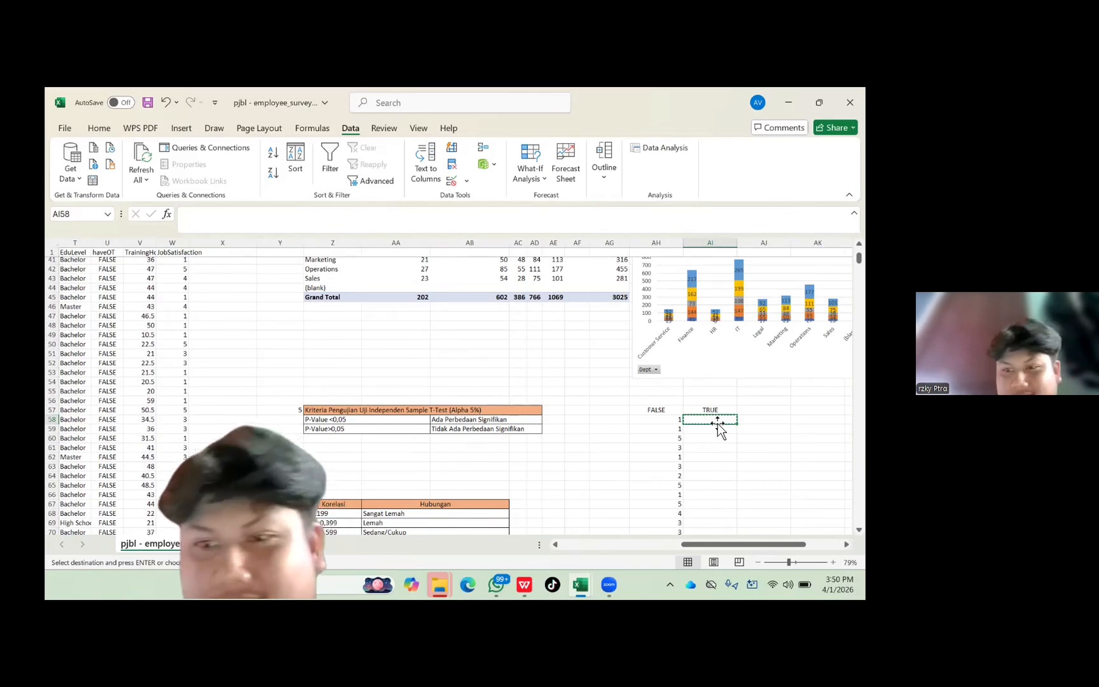
{"action": "key", "text": "ctrl+v"}
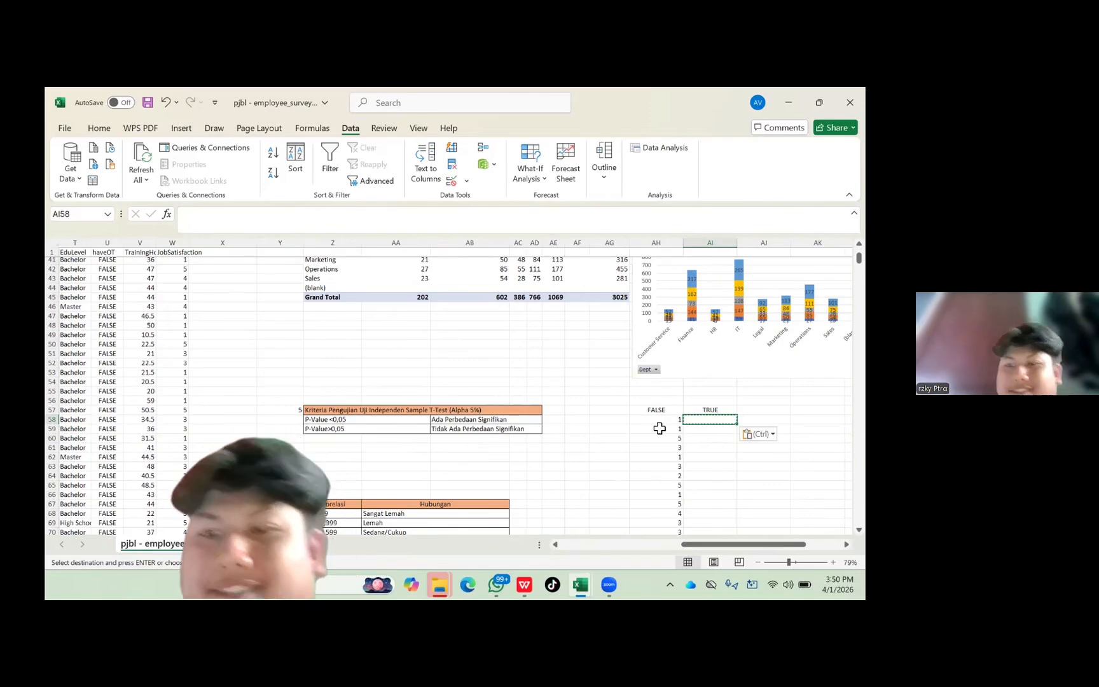
Select and copy the JobSatisfaction values W2091 through W3026 of the haveOT TRUE rows again.
{"action": "scroll", "coordinate": [646, 429], "scroll_direction": "left", "scroll_amount": 3}
{"action": "scroll", "coordinate": [646, 430], "scroll_direction": "left", "scroll_amount": 8}
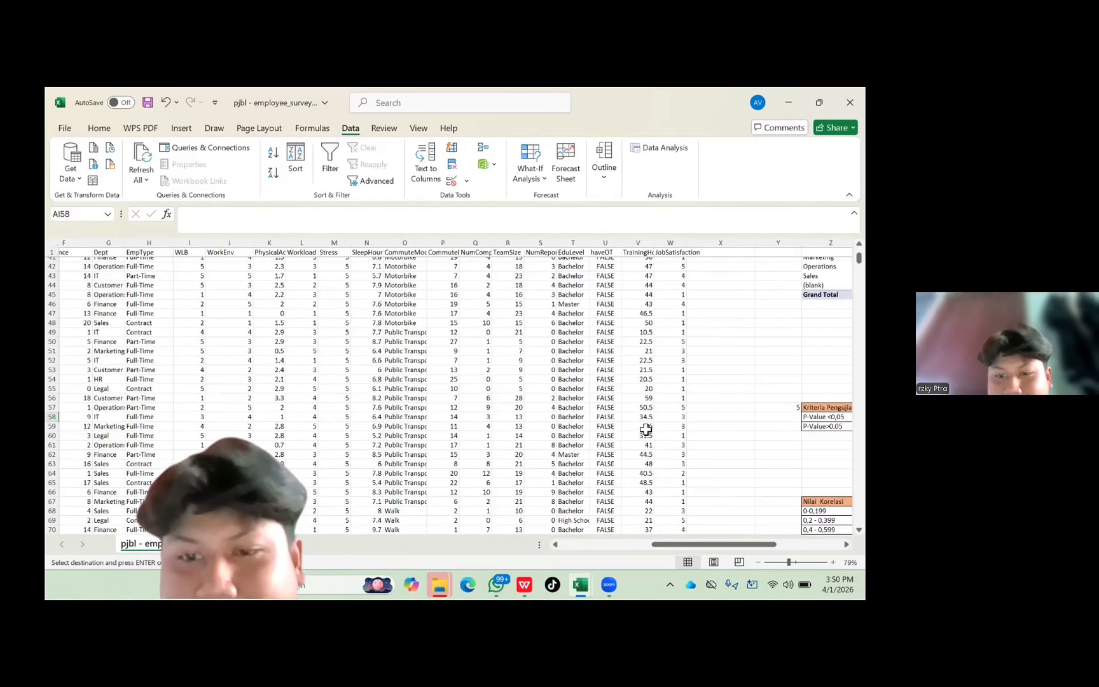
{"action": "scroll", "coordinate": [645, 429], "scroll_direction": "down", "scroll_amount": 20}
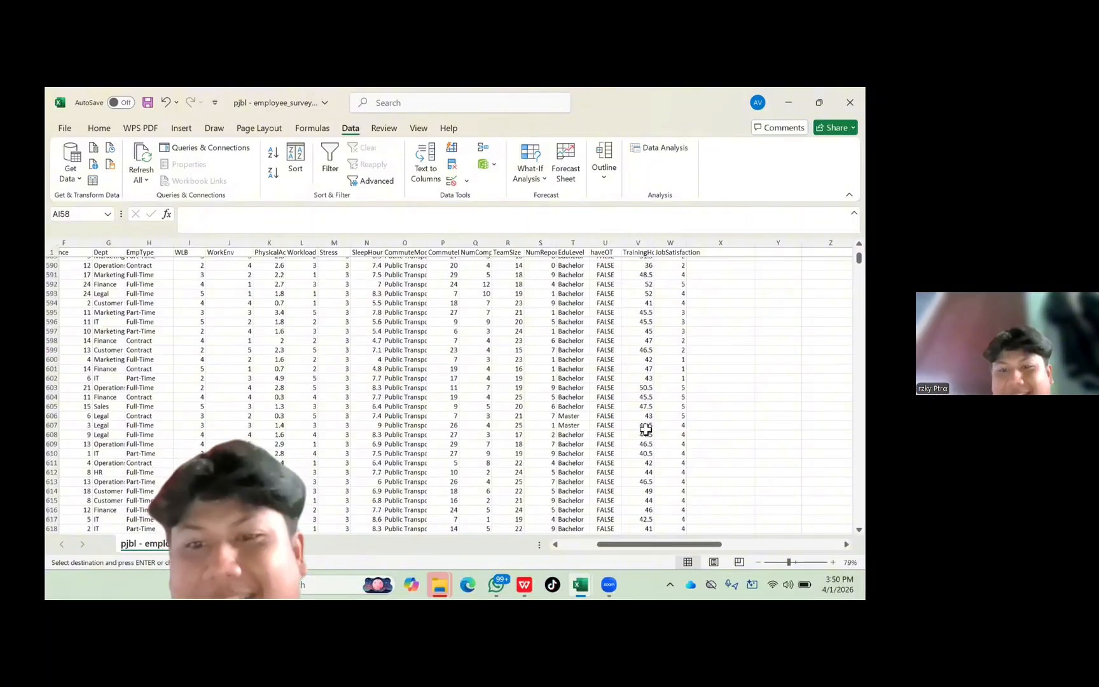
{"action": "scroll", "coordinate": [645, 429], "scroll_direction": "down", "scroll_amount": 20}
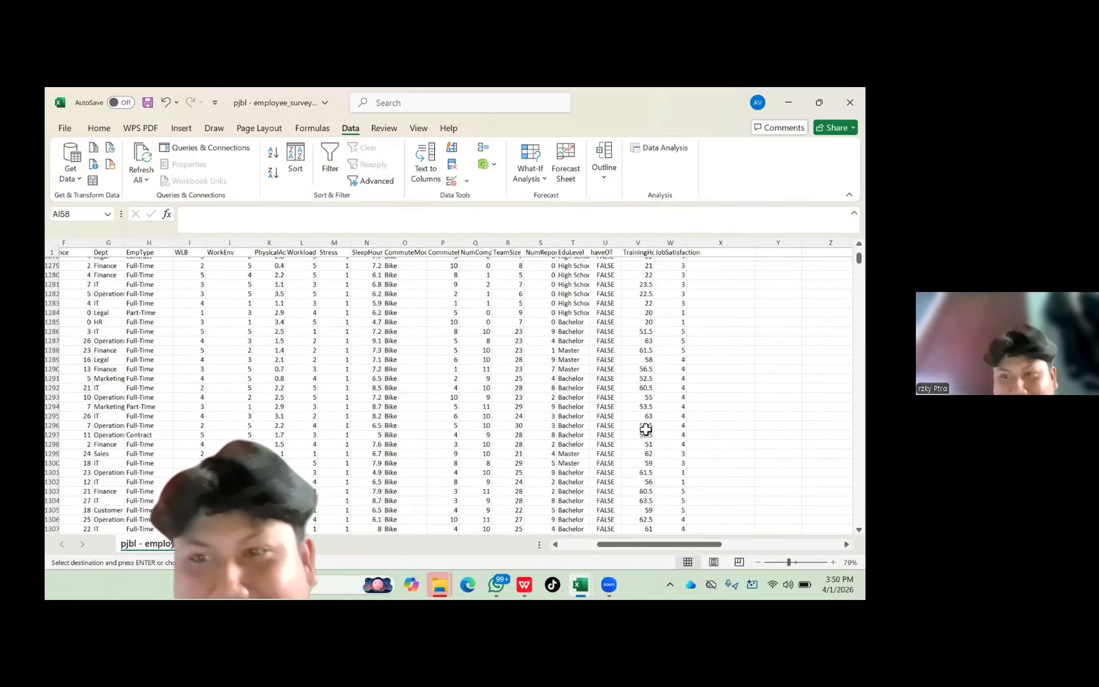
{"action": "scroll", "coordinate": [645, 429], "scroll_direction": "down", "scroll_amount": 20}
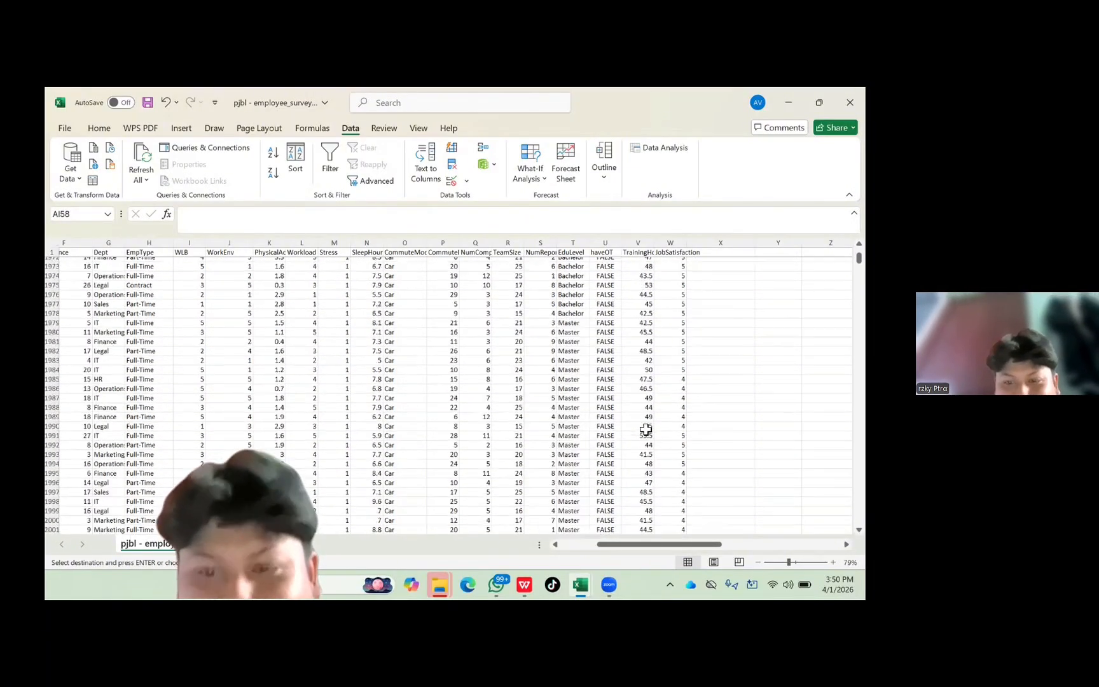
{"action": "scroll", "coordinate": [645, 429], "scroll_direction": "down", "scroll_amount": 20}
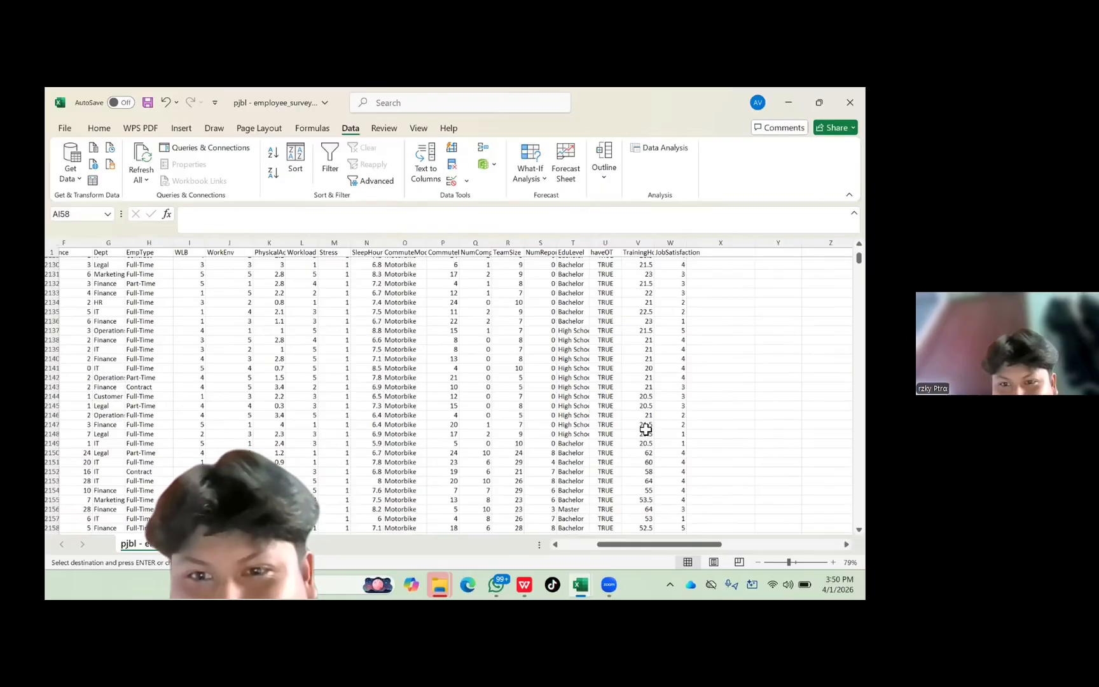
{"action": "scroll", "coordinate": [646, 429], "scroll_direction": "up", "scroll_amount": 12}
{"action": "scroll", "coordinate": [645, 429], "scroll_direction": "up", "scroll_amount": 6}
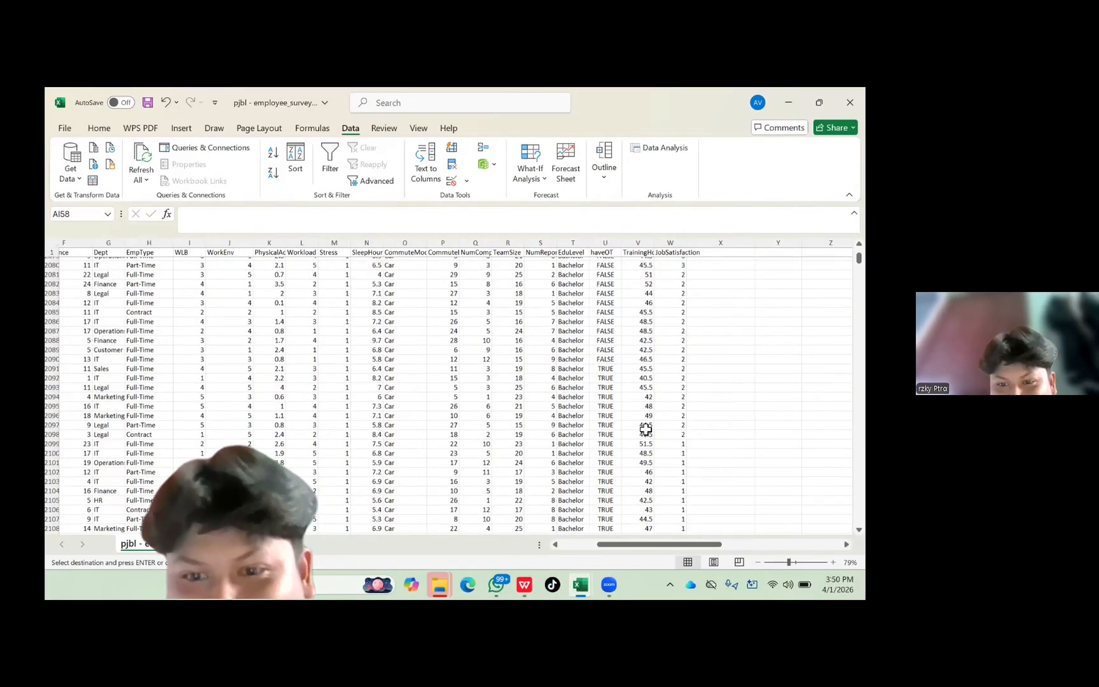
{"action": "left_click_drag", "start_coordinate": [690, 402], "coordinate": [681, 524]}
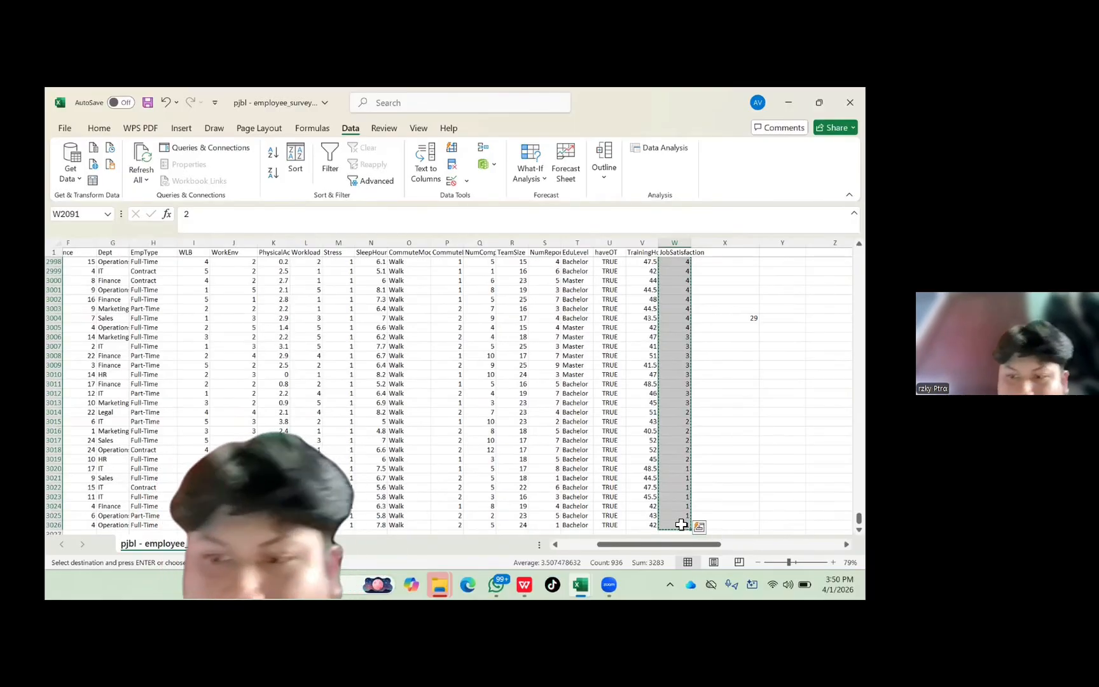
Paste the copied TRUE-group JobSatisfaction values into column AI starting at AI58, beside the FALSE group.
{"action": "left_click_drag", "start_coordinate": [855, 518], "coordinate": [837, 275]}
{"action": "scroll", "coordinate": [777, 428], "scroll_direction": "up", "scroll_amount": 20}
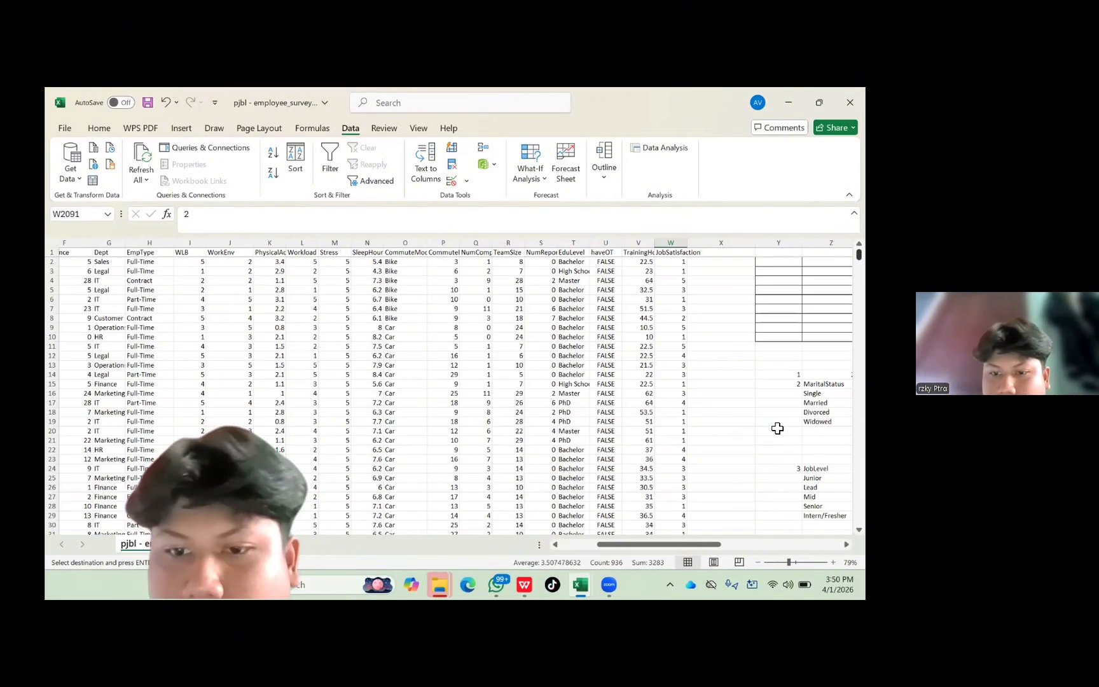
{"action": "scroll", "coordinate": [777, 428], "scroll_direction": "right", "scroll_amount": 5}
{"action": "scroll", "coordinate": [775, 428], "scroll_direction": "down", "scroll_amount": 7}
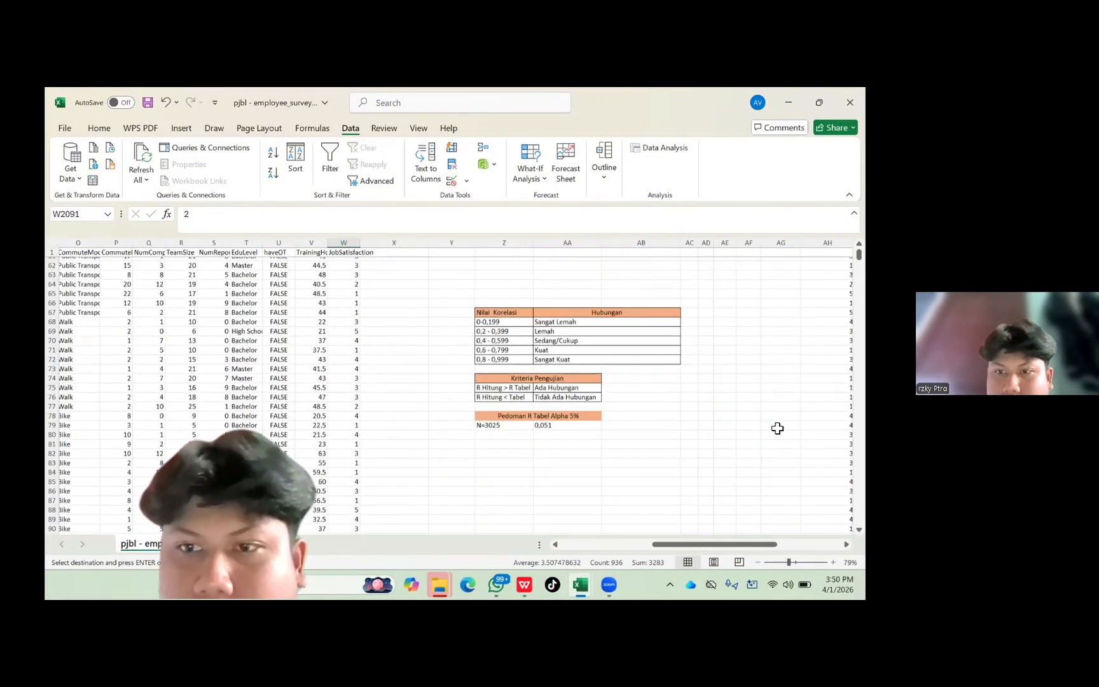
{"action": "scroll", "coordinate": [775, 427], "scroll_direction": "right", "scroll_amount": 4}
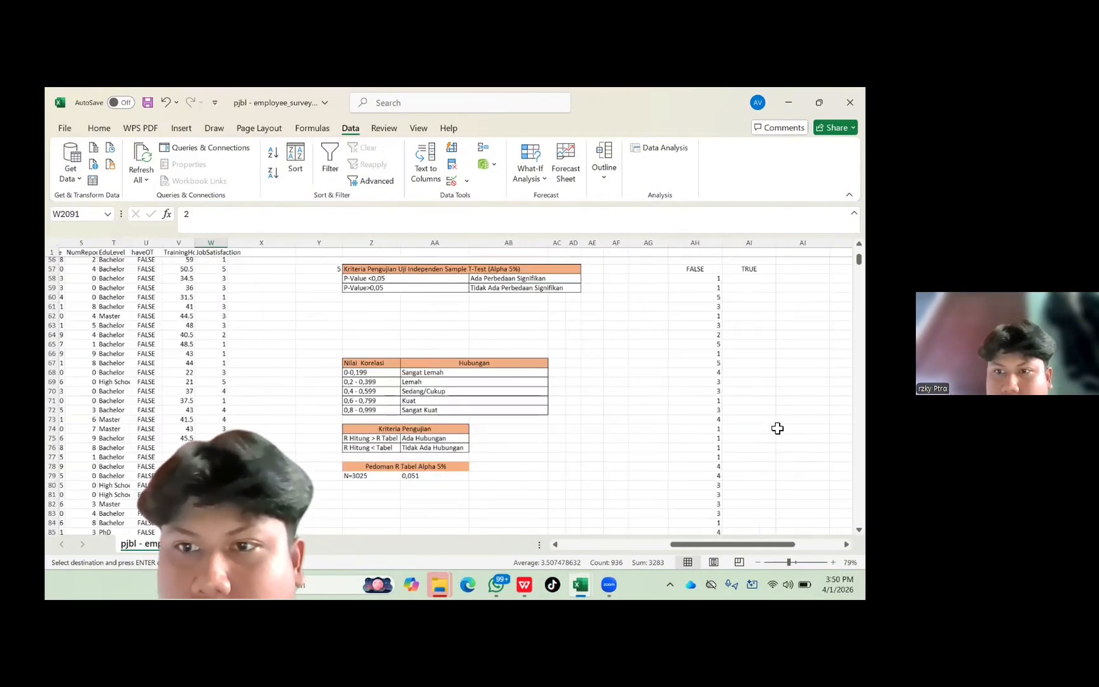
{"action": "left_click", "coordinate": [733, 282]}
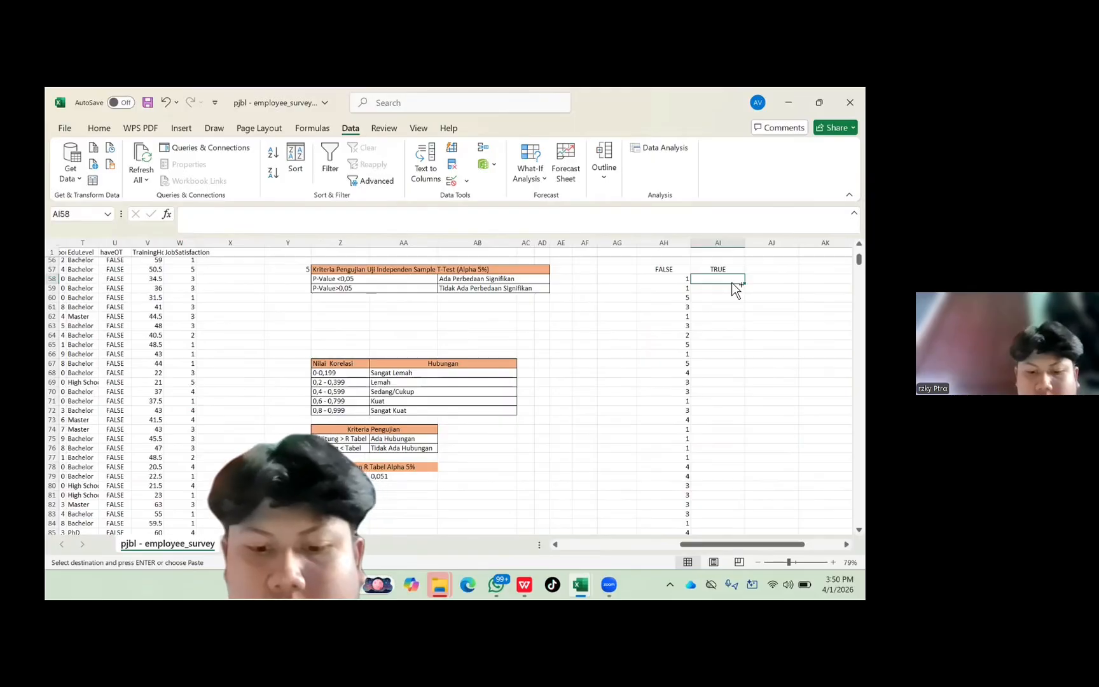
{"action": "key", "text": "ctrl+v"}
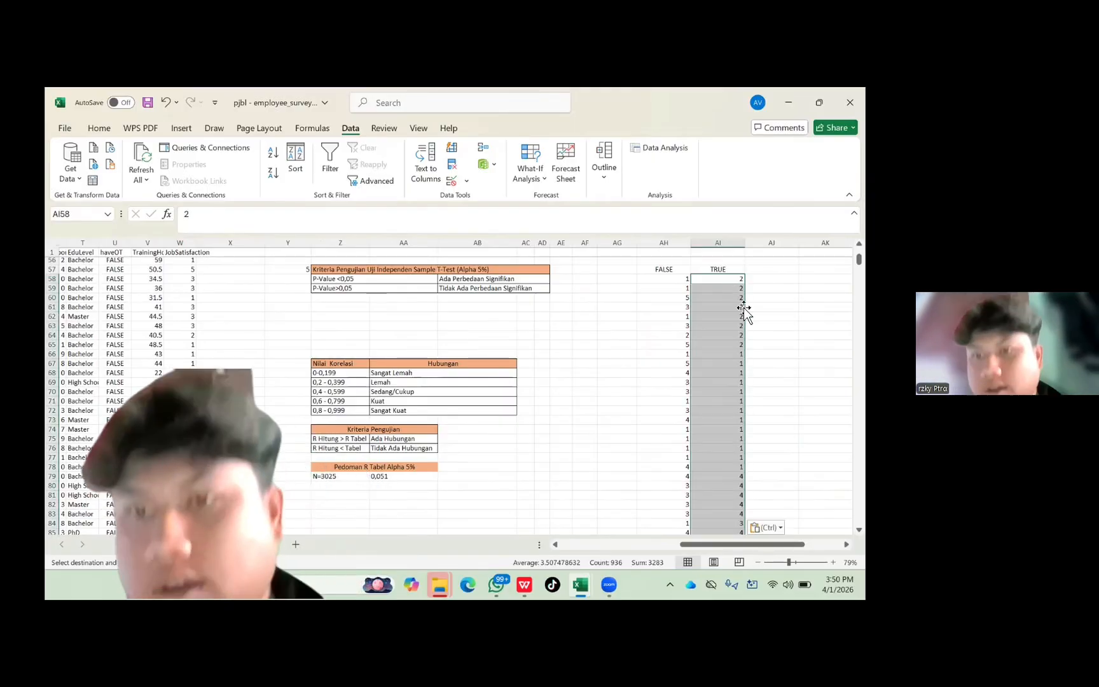
{"action": "left_click", "coordinate": [754, 307]}
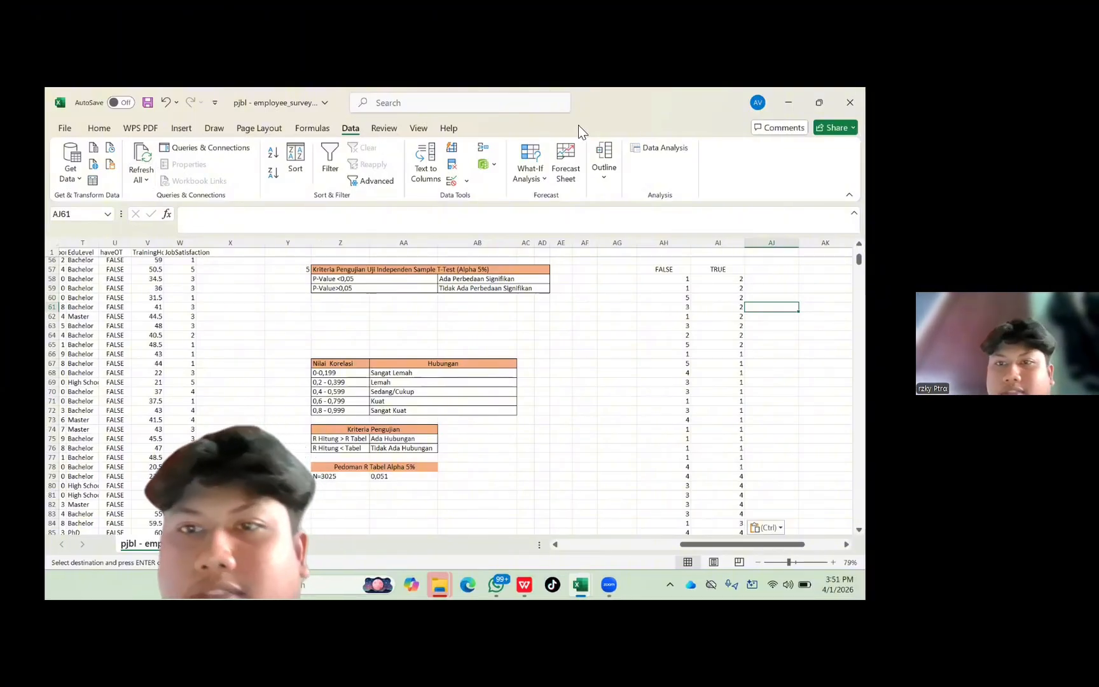
Start a t-Test: Two-Sample Assuming Unequal Variances and set the Variable 1 Range to the FALSE group, AH57:AH2146 including its heading.
{"action": "left_click", "coordinate": [665, 148]}
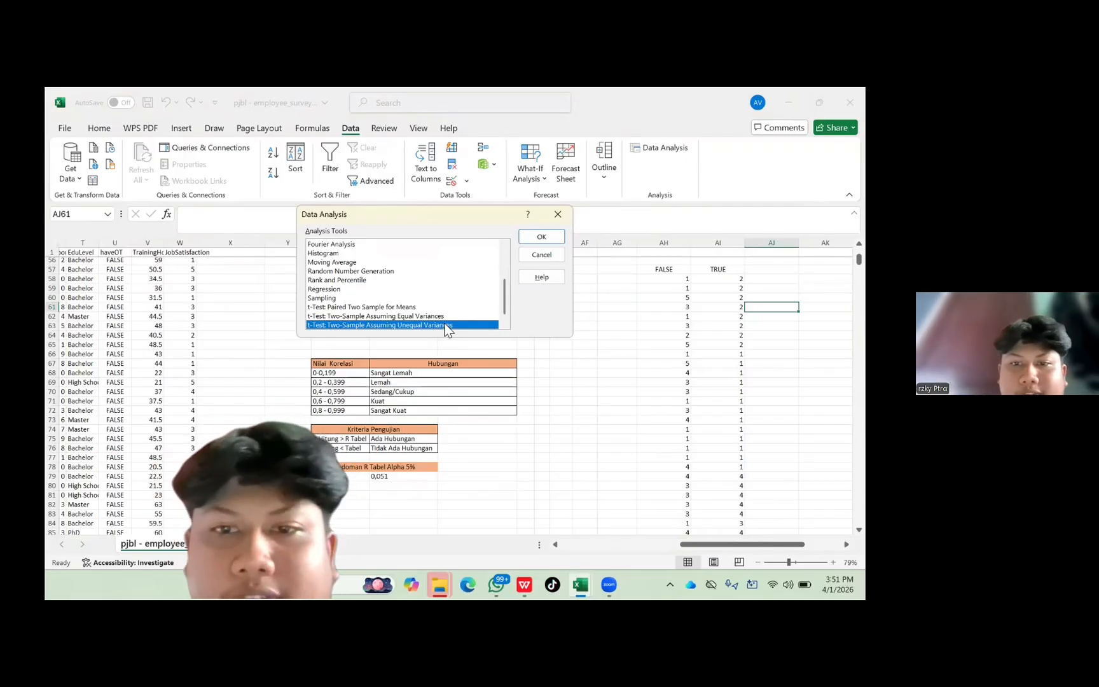
{"action": "left_click", "coordinate": [534, 237]}
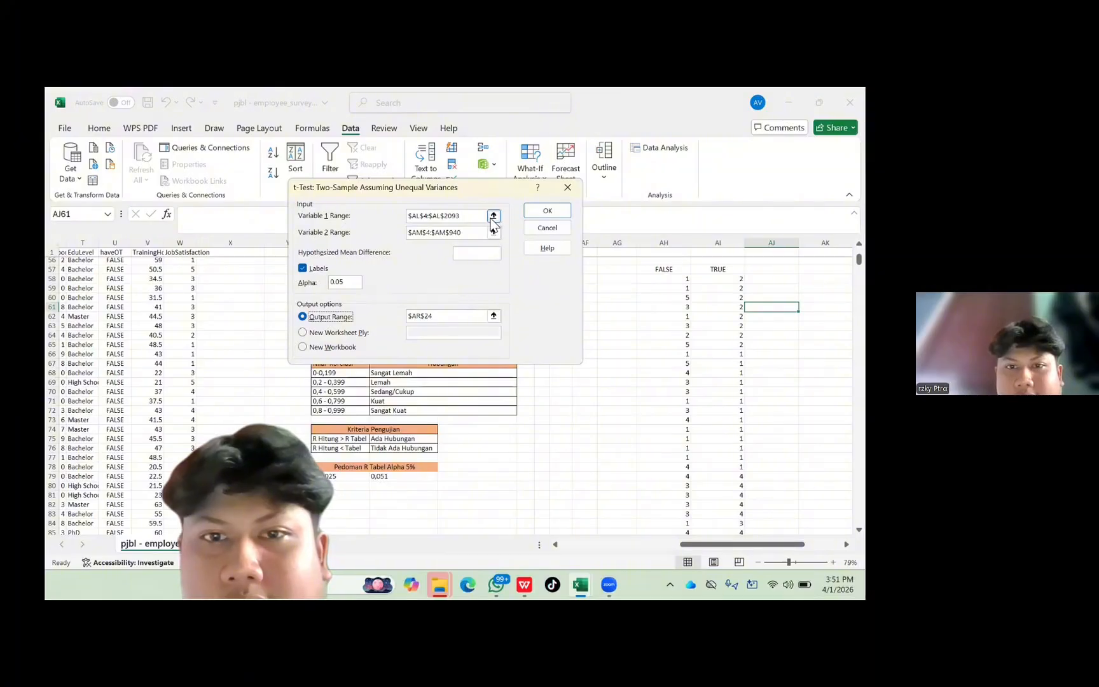
{"action": "left_click", "coordinate": [493, 216]}
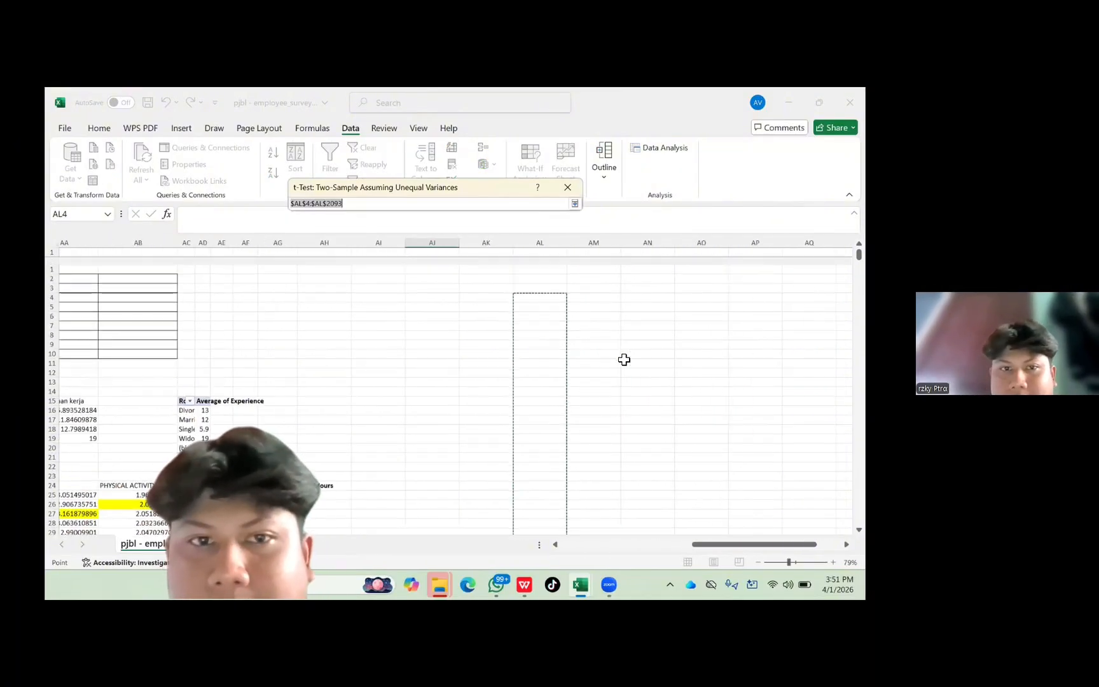
{"action": "scroll", "coordinate": [624, 359], "scroll_direction": "down", "scroll_amount": 15}
{"action": "scroll", "coordinate": [624, 360], "scroll_direction": "left", "scroll_amount": 3}
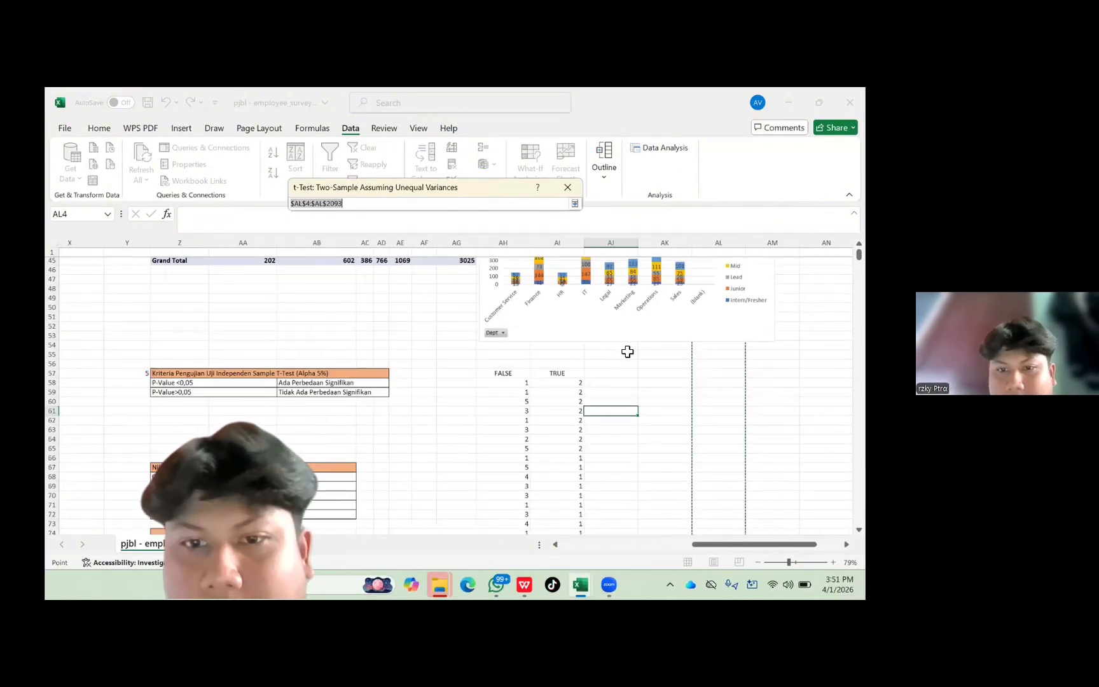
{"action": "left_click_drag", "start_coordinate": [522, 376], "coordinate": [509, 219]}
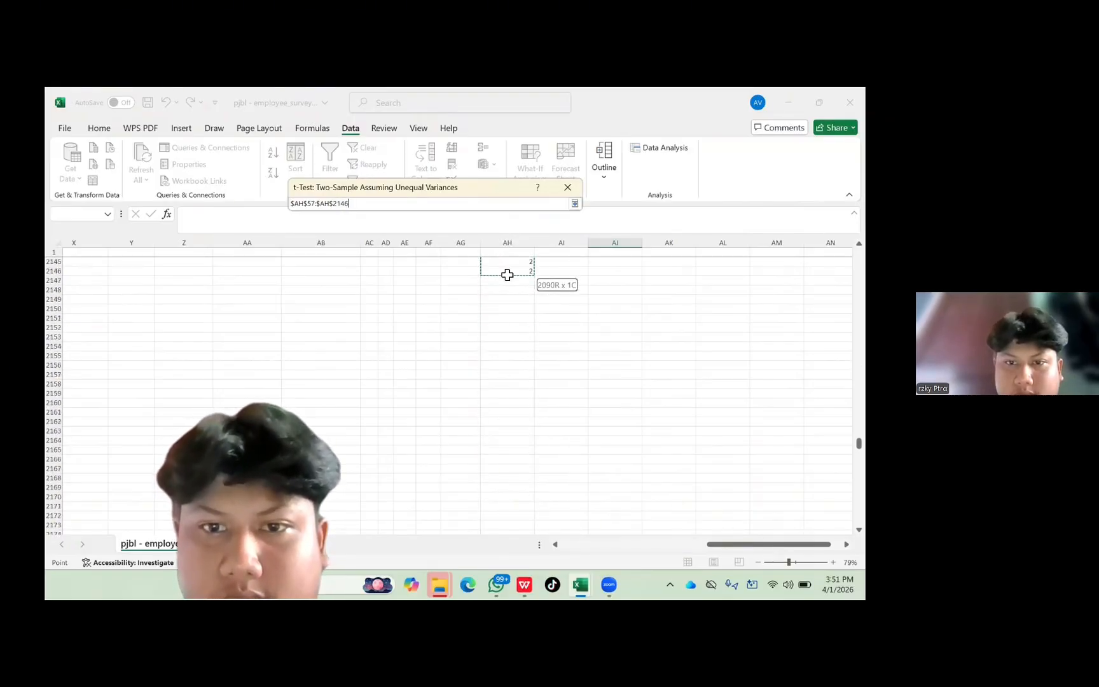
{"action": "left_click_drag", "start_coordinate": [507, 275], "coordinate": [507, 275]}
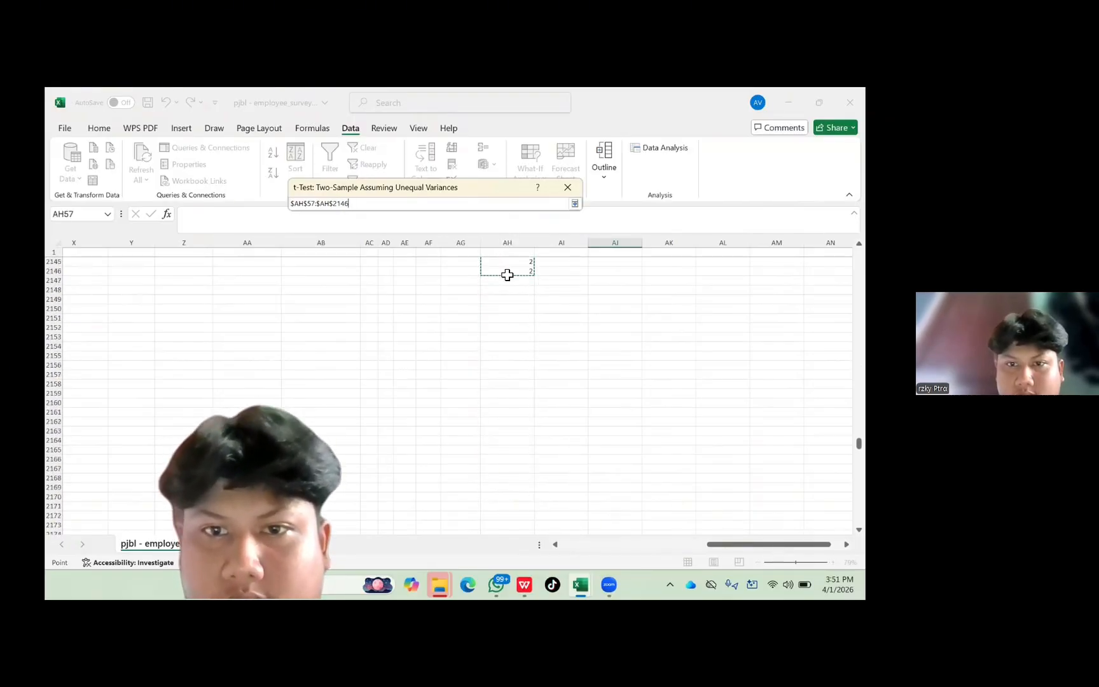
{"action": "left_click", "coordinate": [575, 204]}
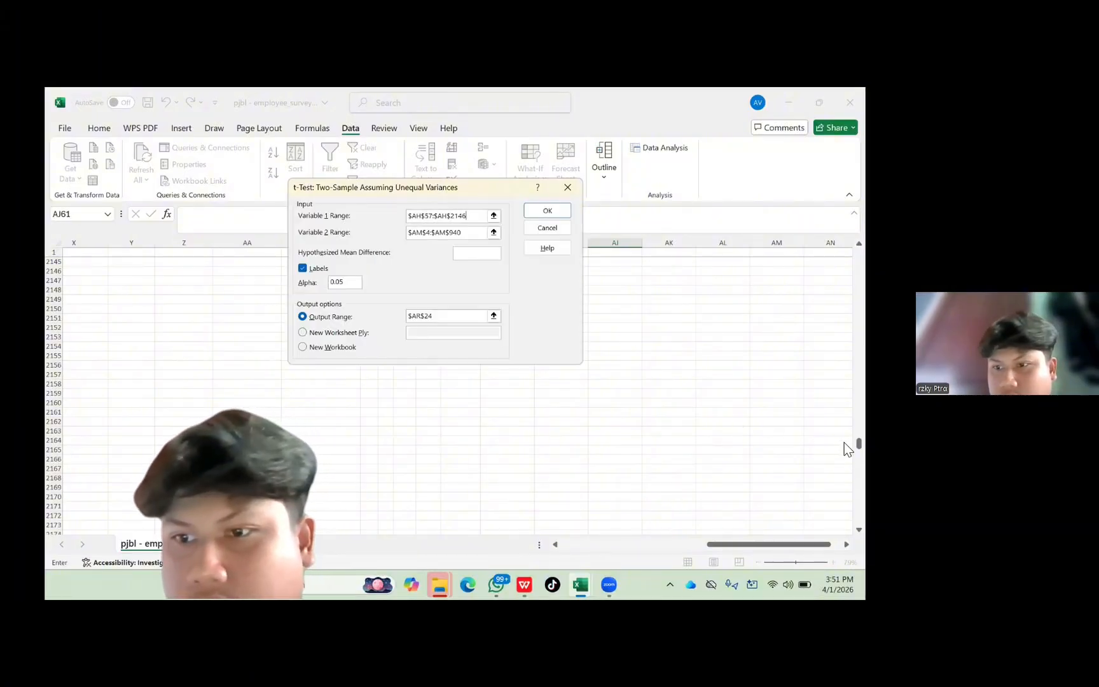
Set the t-test's Variable 2 Range to the TRUE group, AI57:AI993 including its heading.
{"action": "left_click_drag", "start_coordinate": [857, 443], "coordinate": [857, 275]}
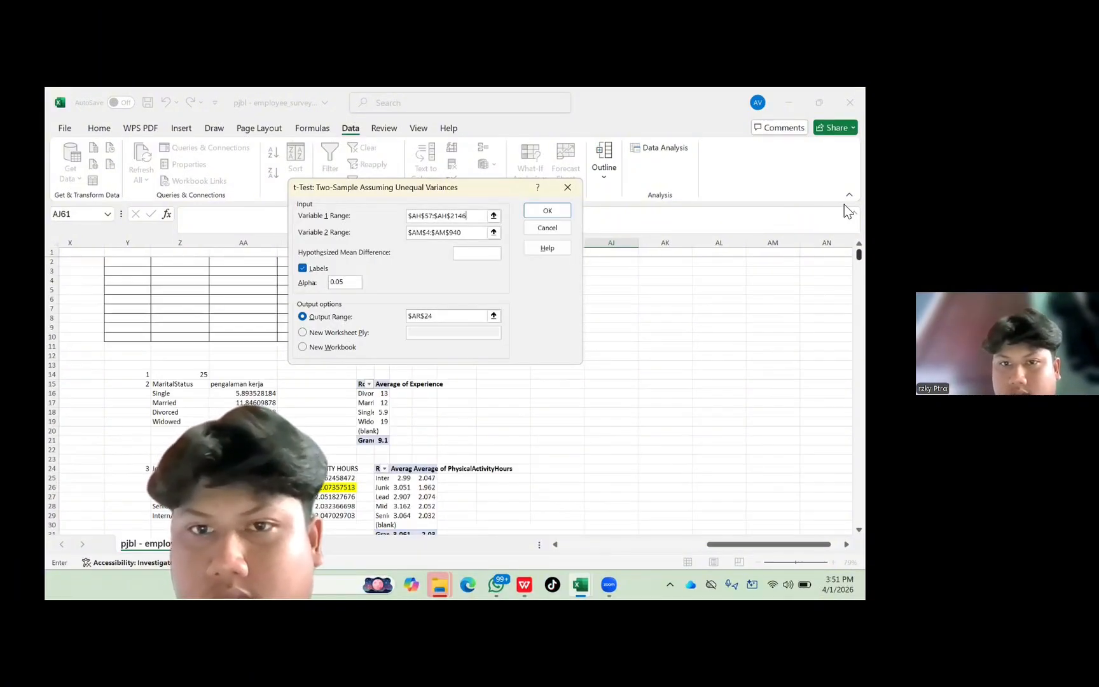
{"action": "scroll", "coordinate": [844, 204], "scroll_direction": "down", "scroll_amount": 15}
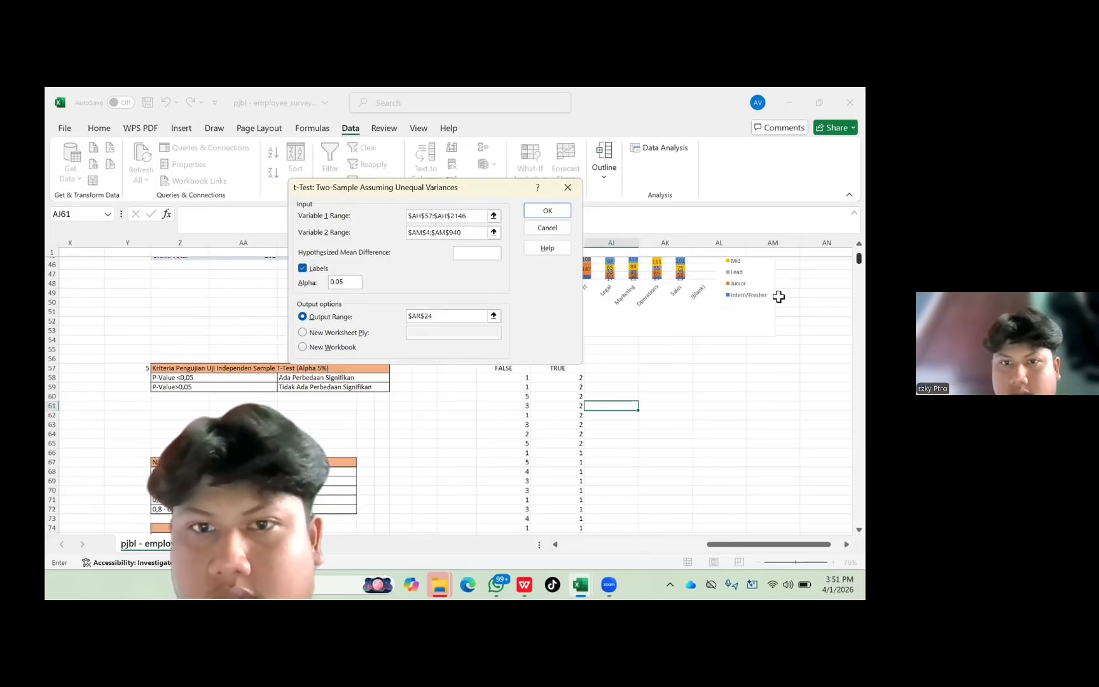
{"action": "left_click", "coordinate": [494, 232]}
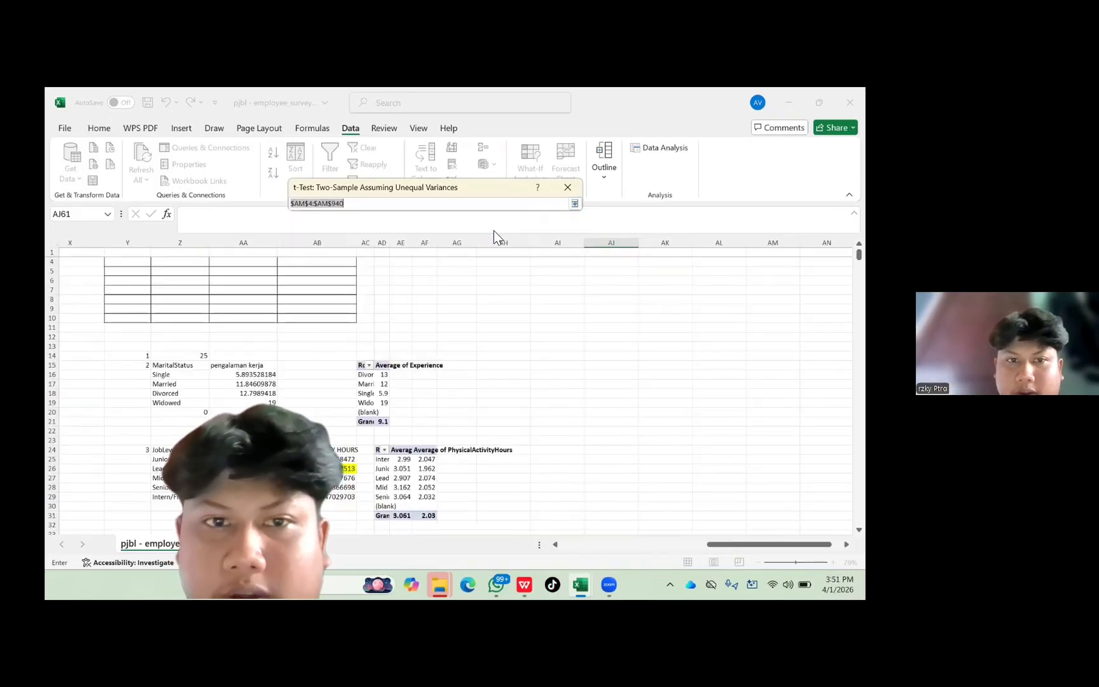
{"action": "scroll", "coordinate": [535, 393], "scroll_direction": "down", "scroll_amount": 13}
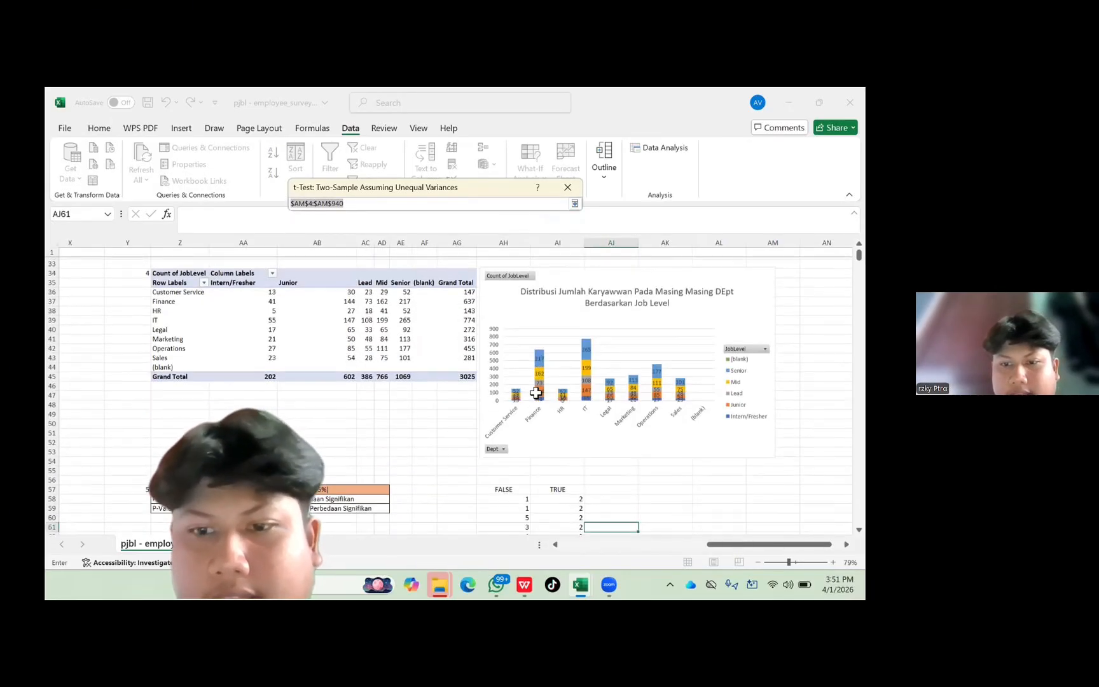
{"action": "left_click_drag", "start_coordinate": [560, 396], "coordinate": [577, 246]}
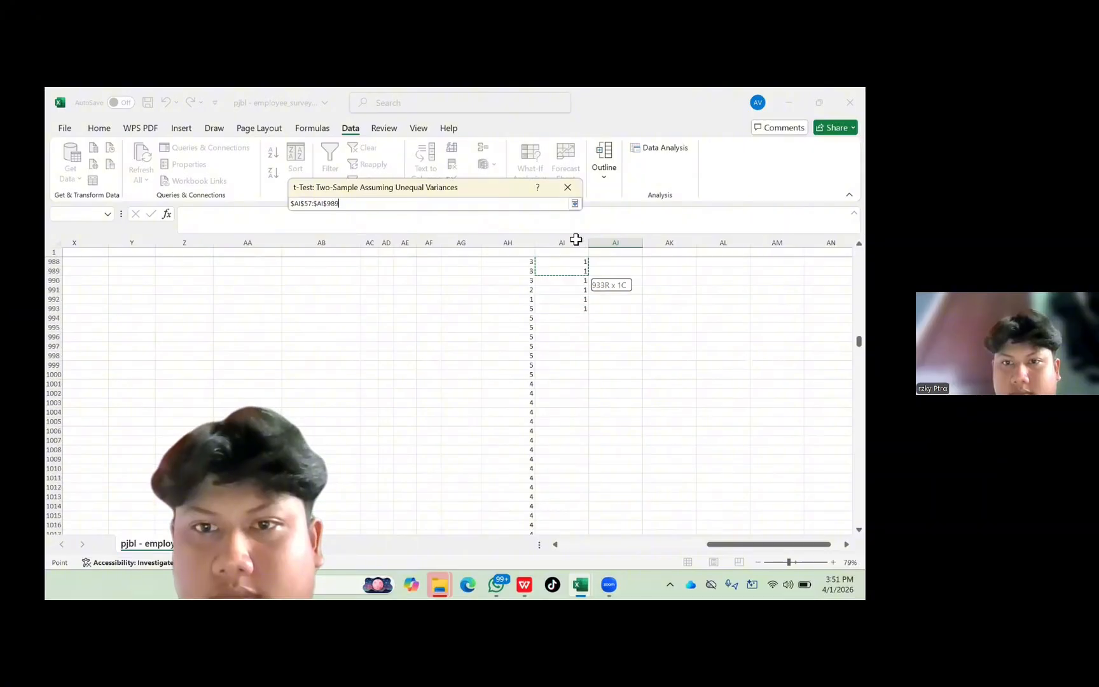
{"action": "left_click_drag", "start_coordinate": [584, 317], "coordinate": [584, 420]}
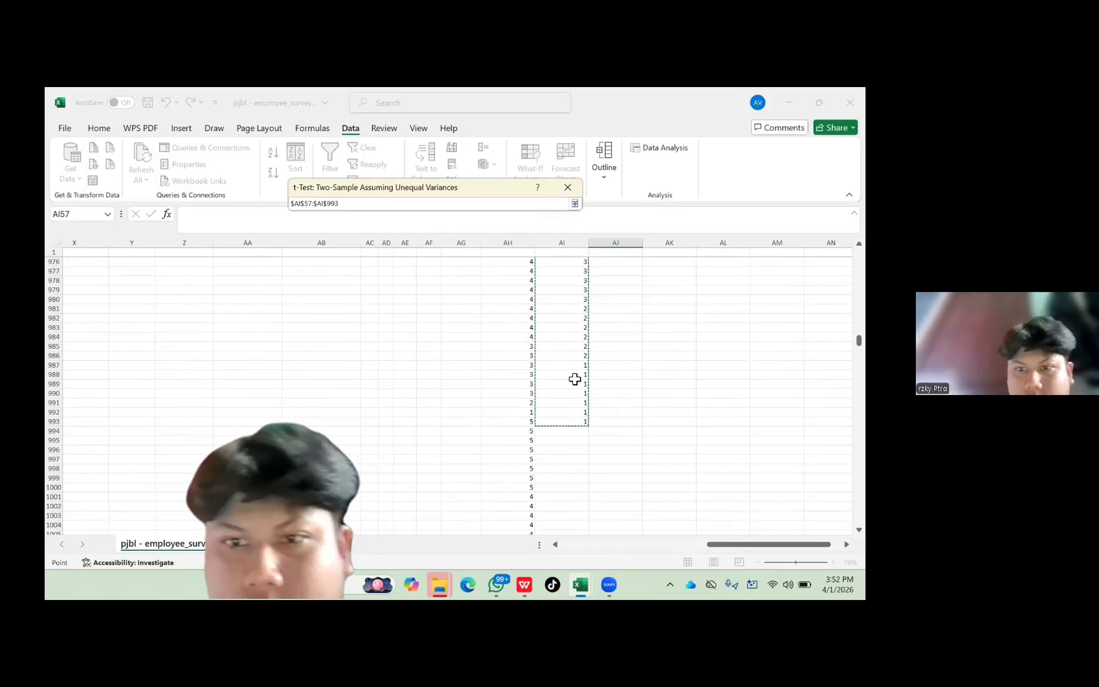
{"action": "left_click", "coordinate": [574, 203]}
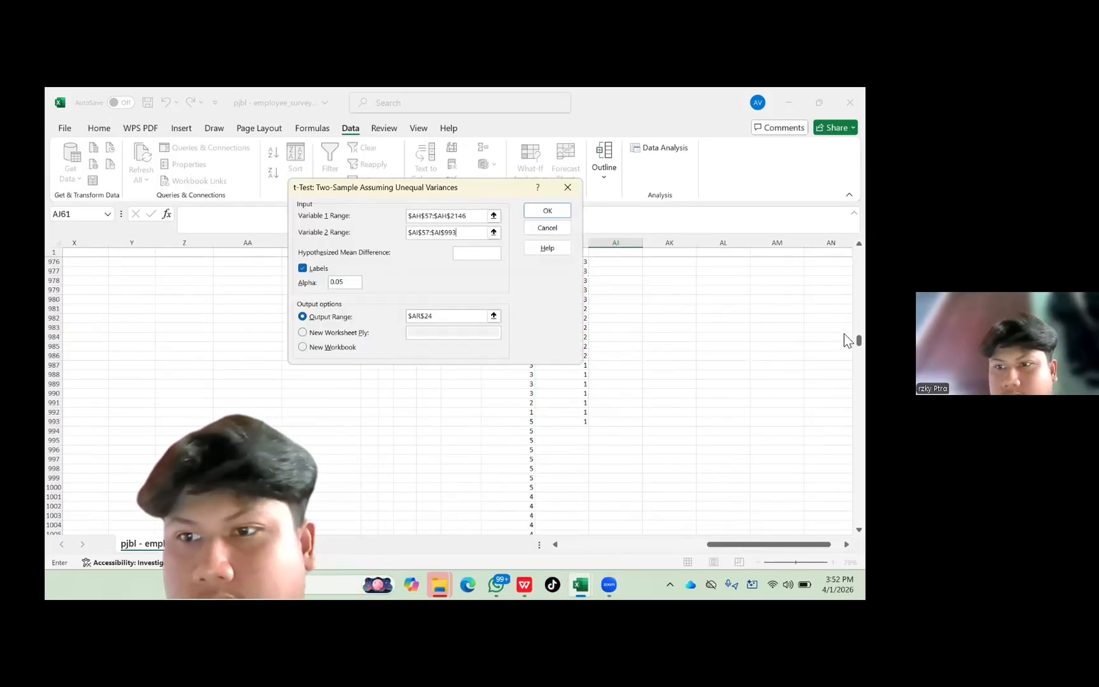
Set the t-test's output range to AK57 and run the analysis.
{"action": "scroll", "coordinate": [844, 333], "scroll_direction": "up", "scroll_amount": 20}
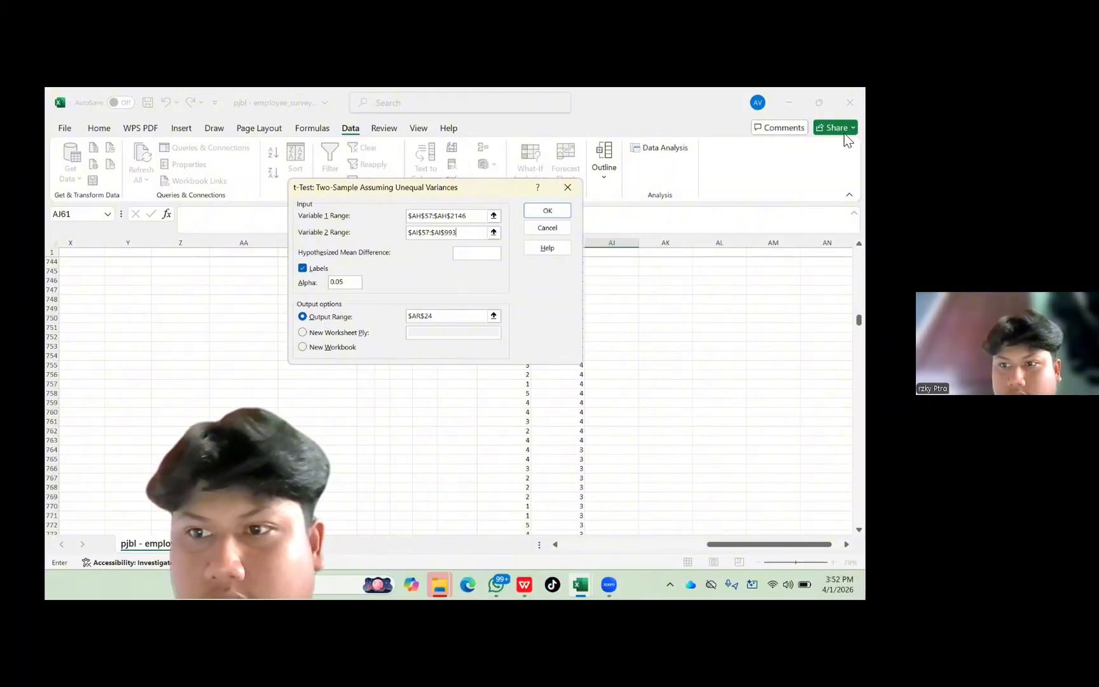
{"action": "scroll", "coordinate": [846, 290], "scroll_direction": "up", "scroll_amount": 20}
{"action": "scroll", "coordinate": [844, 286], "scroll_direction": "up", "scroll_amount": 15}
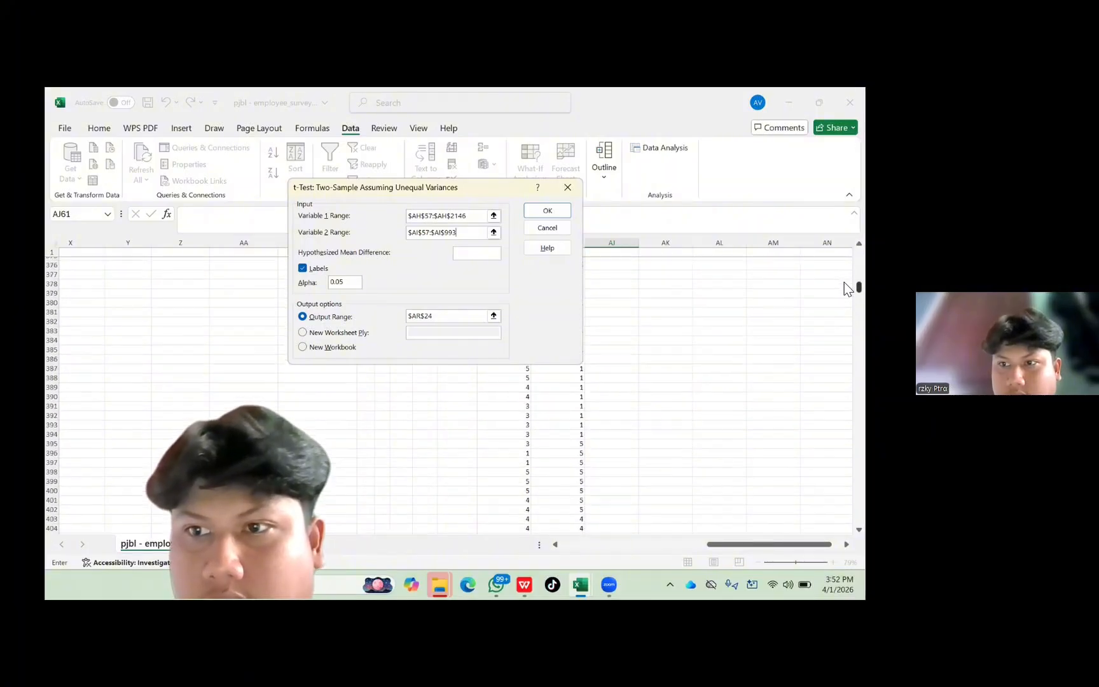
{"action": "scroll", "coordinate": [843, 267], "scroll_direction": "up", "scroll_amount": 20}
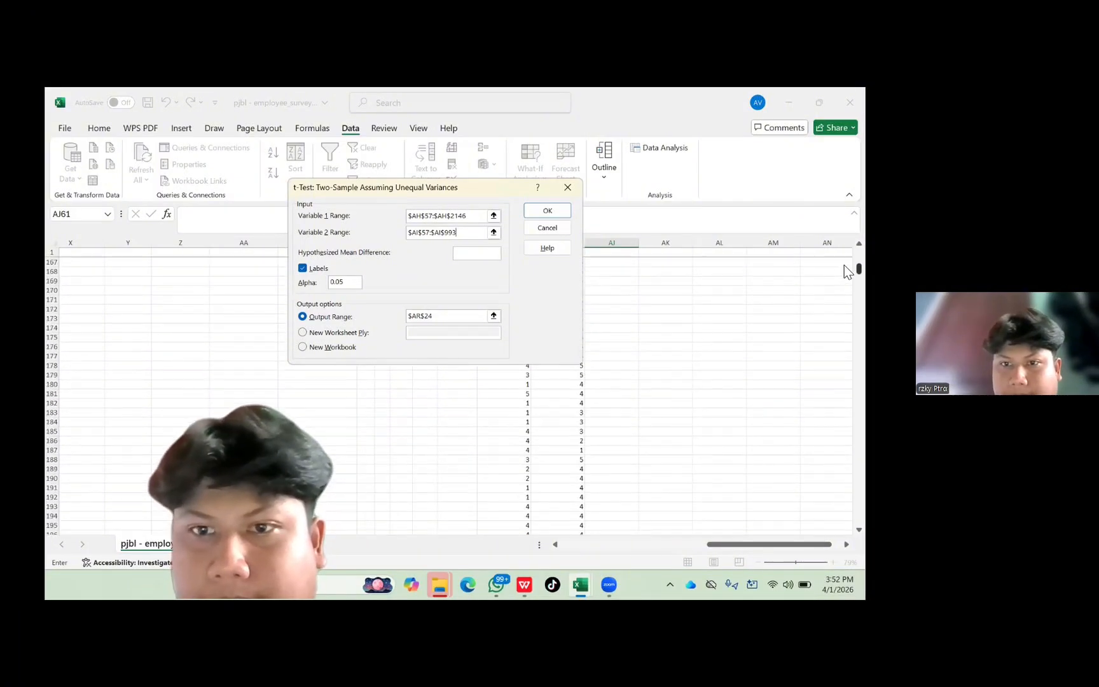
{"action": "scroll", "coordinate": [844, 252], "scroll_direction": "down", "scroll_amount": 8}
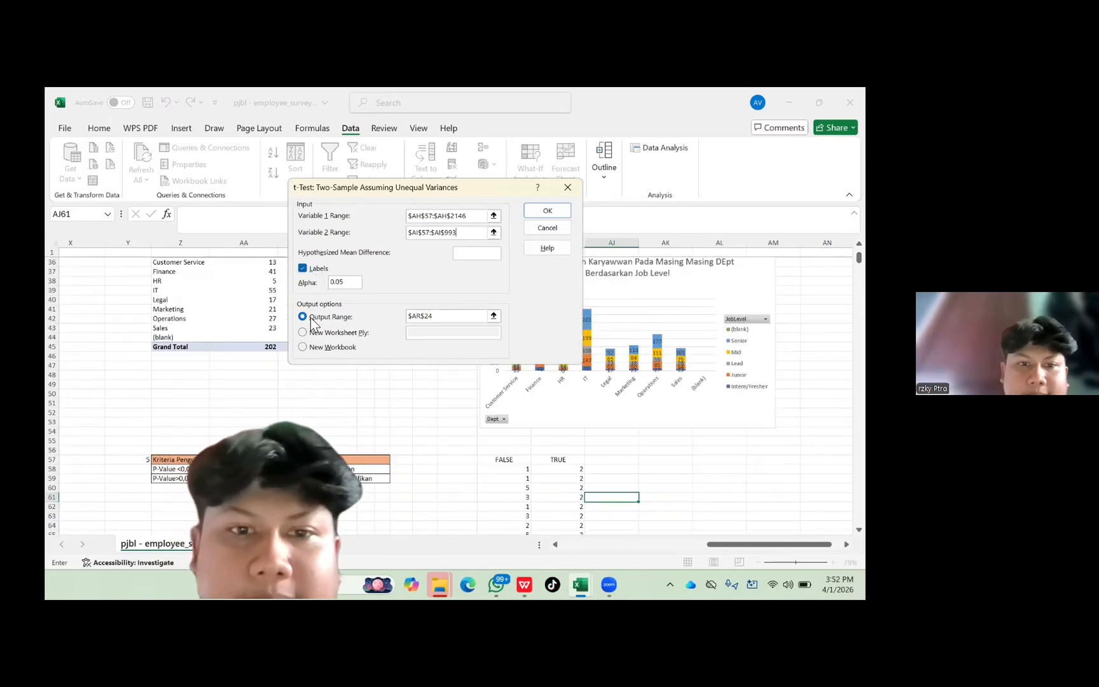
{"action": "left_click", "coordinate": [493, 316]}
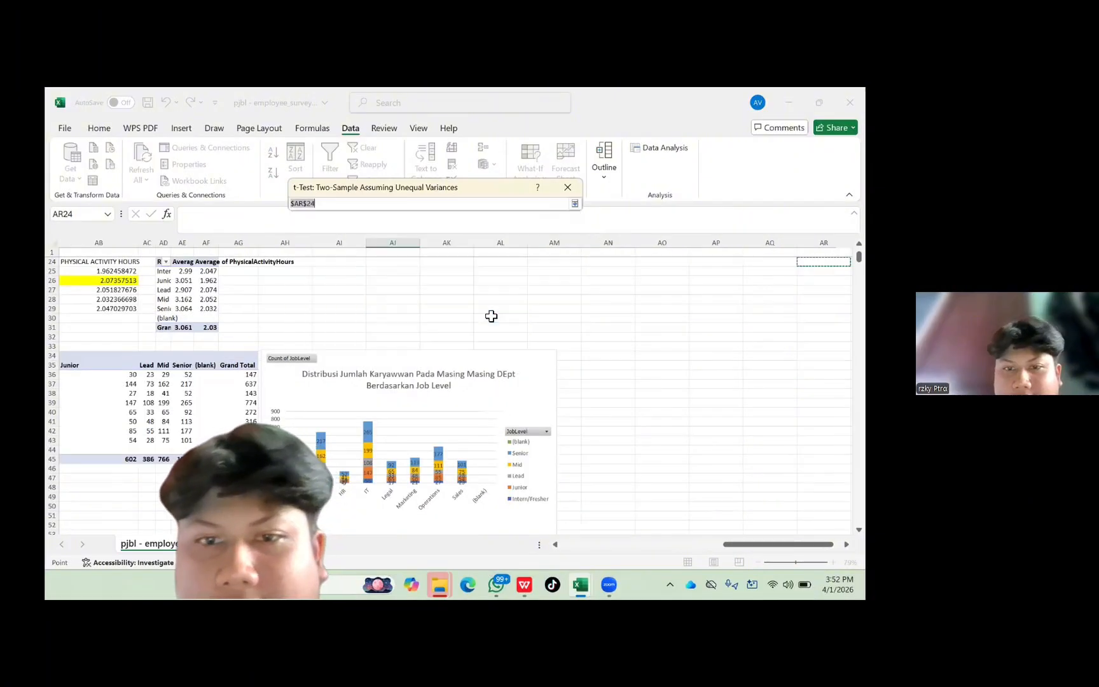
{"action": "scroll", "coordinate": [639, 389], "scroll_direction": "down", "scroll_amount": 15}
{"action": "scroll", "coordinate": [639, 390], "scroll_direction": "up", "scroll_amount": 2}
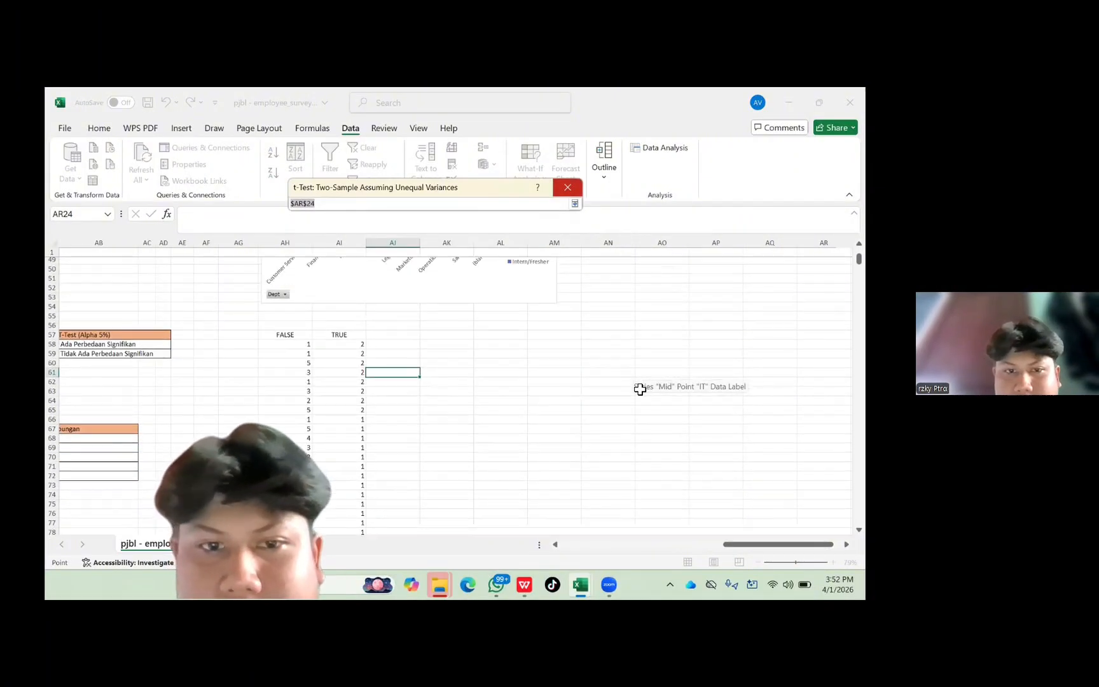
{"action": "left_click", "coordinate": [439, 338]}
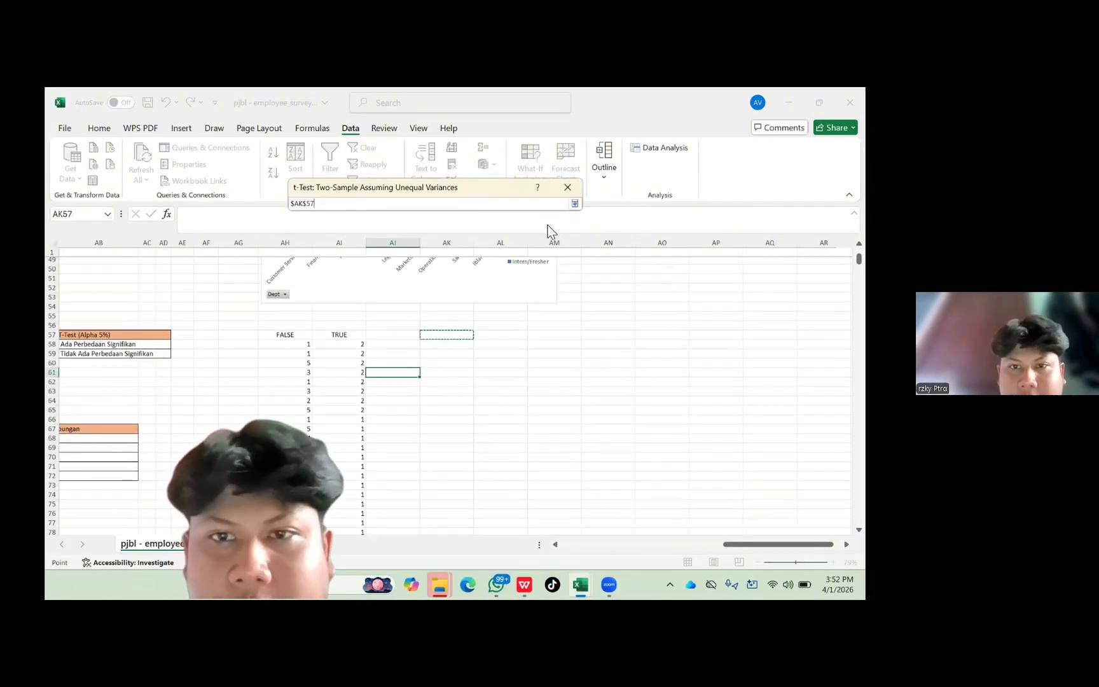
{"action": "left_click", "coordinate": [574, 203]}
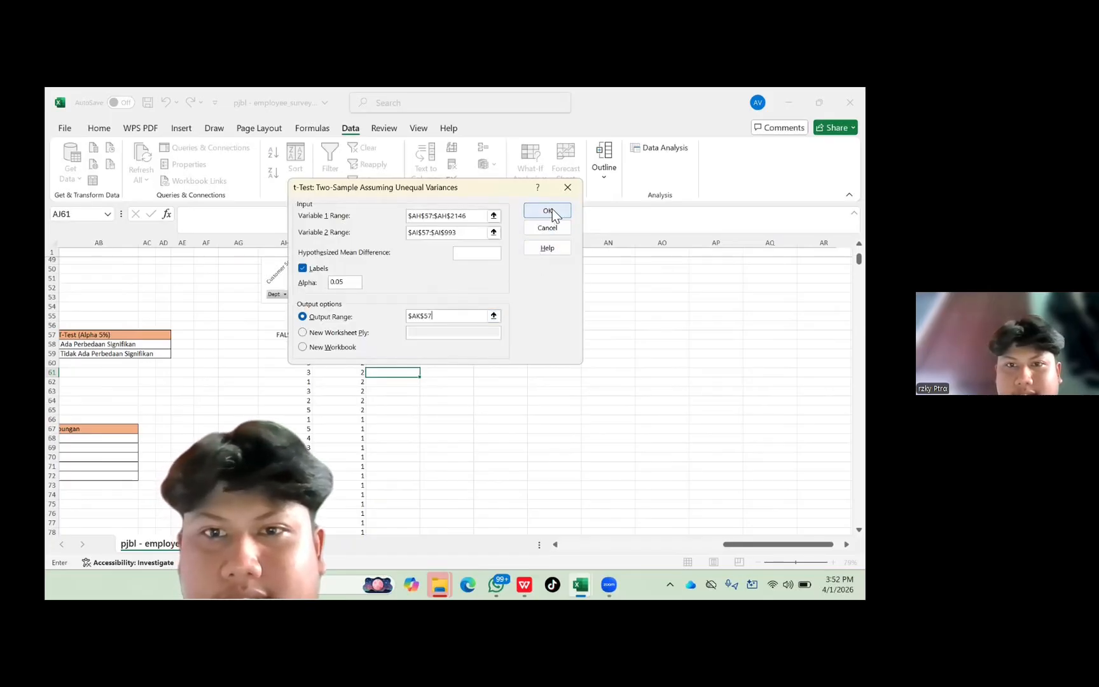
{"action": "left_click", "coordinate": [548, 210]}
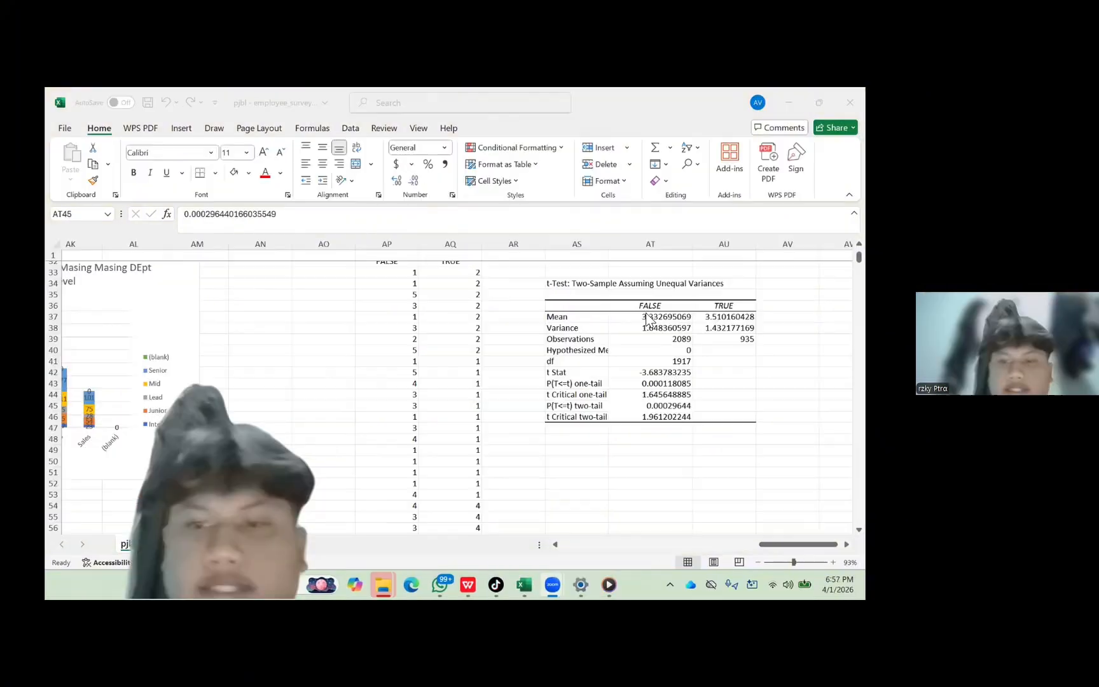
Examine the two-tail p-value and the mean job satisfaction of the FALSE and TRUE groups in the t-test output.
{"action": "left_click", "coordinate": [597, 403]}
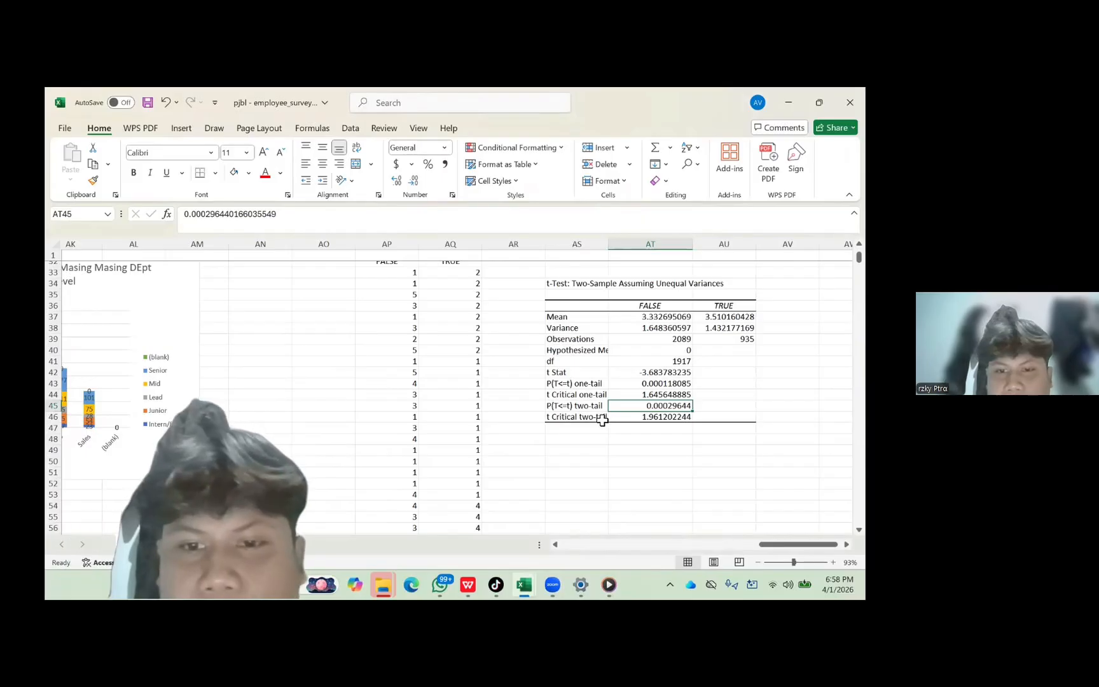
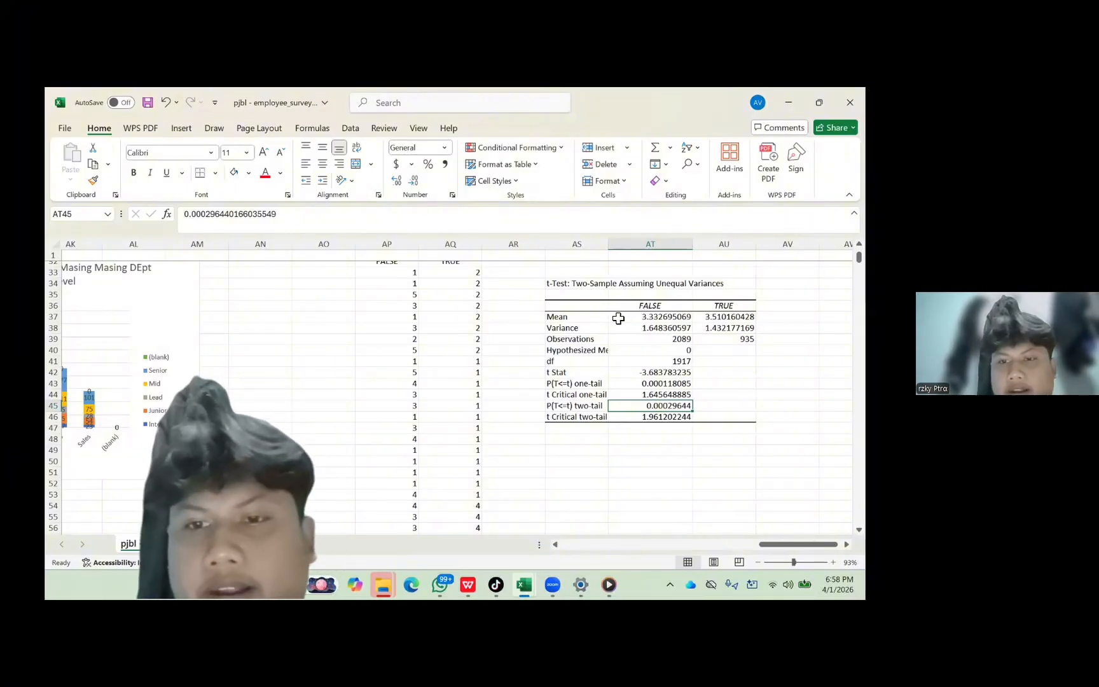
{"action": "left_click", "coordinate": [627, 317]}
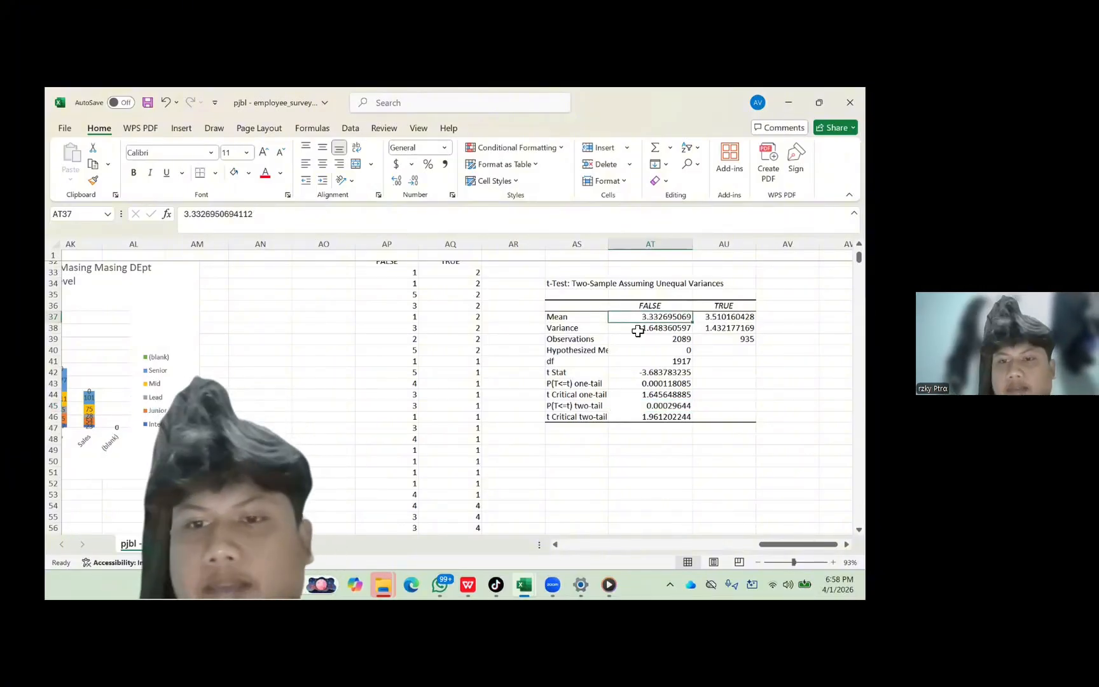
{"action": "left_click", "coordinate": [706, 317]}
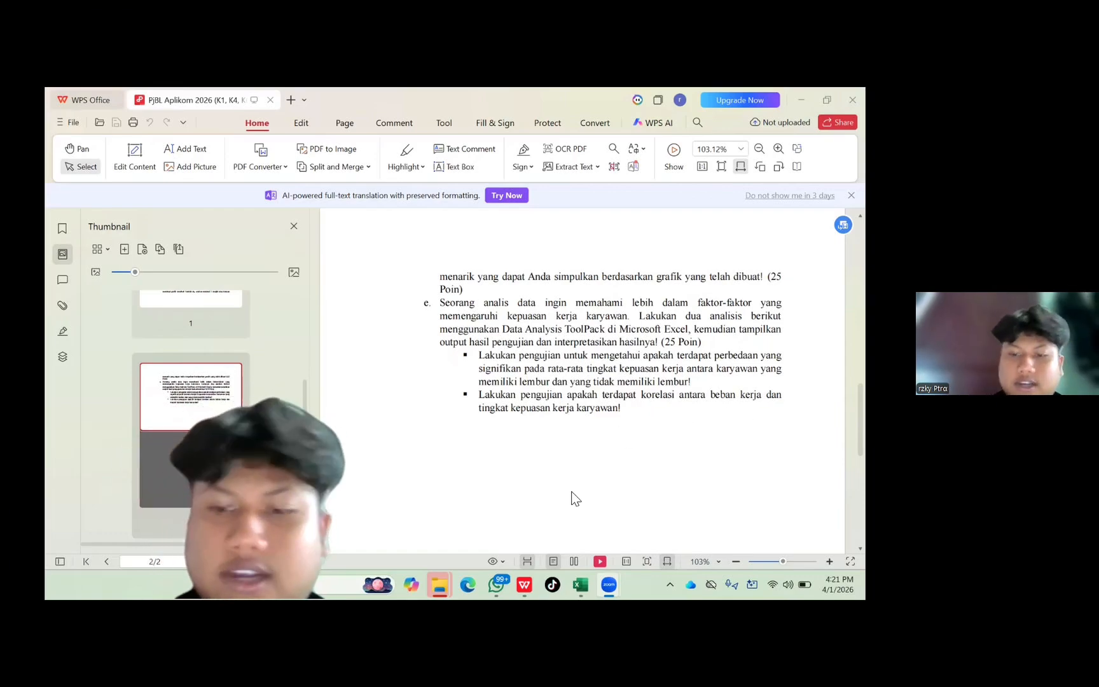
Switch from the assignment PDF to the Excel workbook and copy the full Workload column with its header, L1 through L3026.
{"action": "mouse_move", "coordinate": [578, 579]}
{"action": "left_click", "coordinate": [644, 474]}
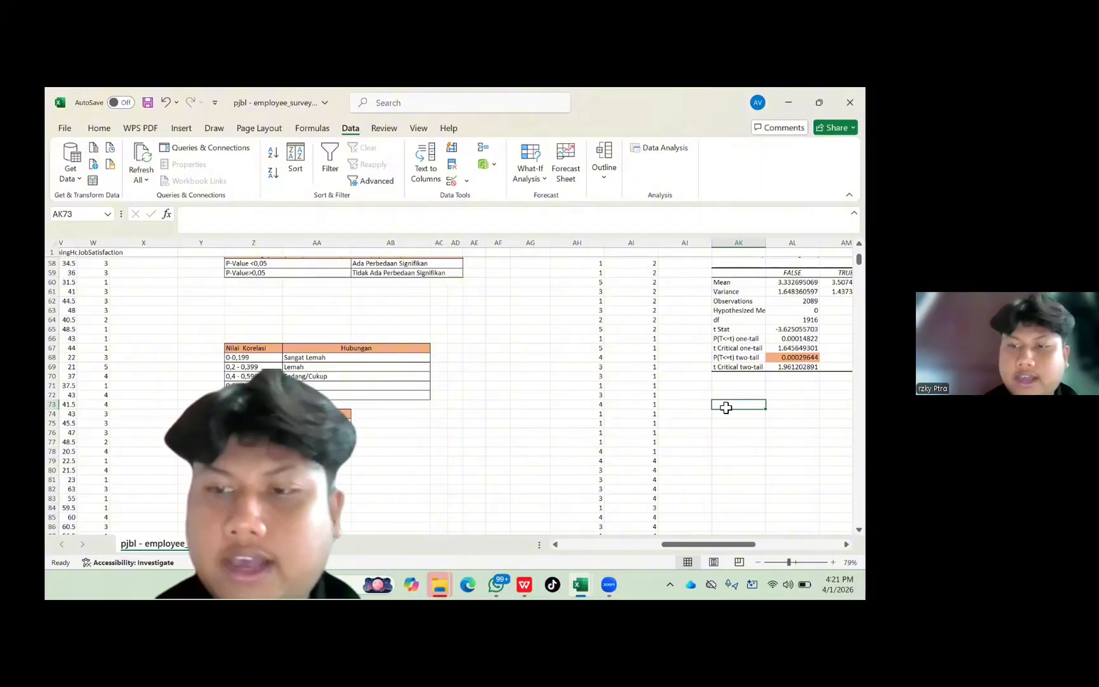
{"action": "scroll", "coordinate": [726, 407], "scroll_direction": "left", "scroll_amount": 10}
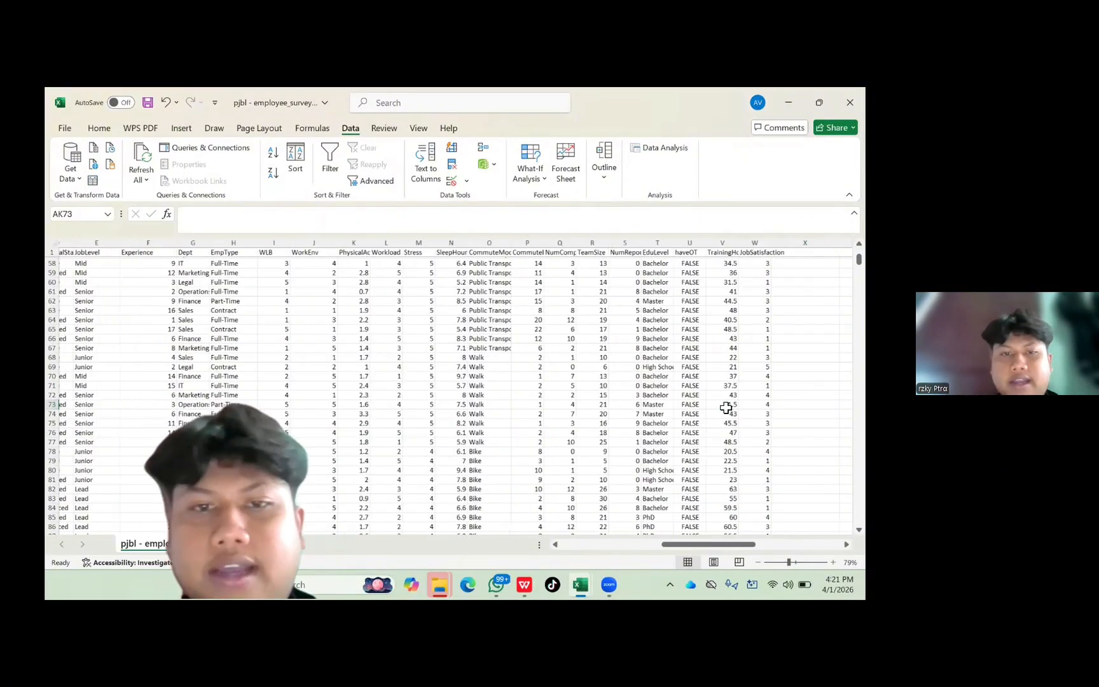
{"action": "scroll", "coordinate": [725, 407], "scroll_direction": "left", "scroll_amount": 3}
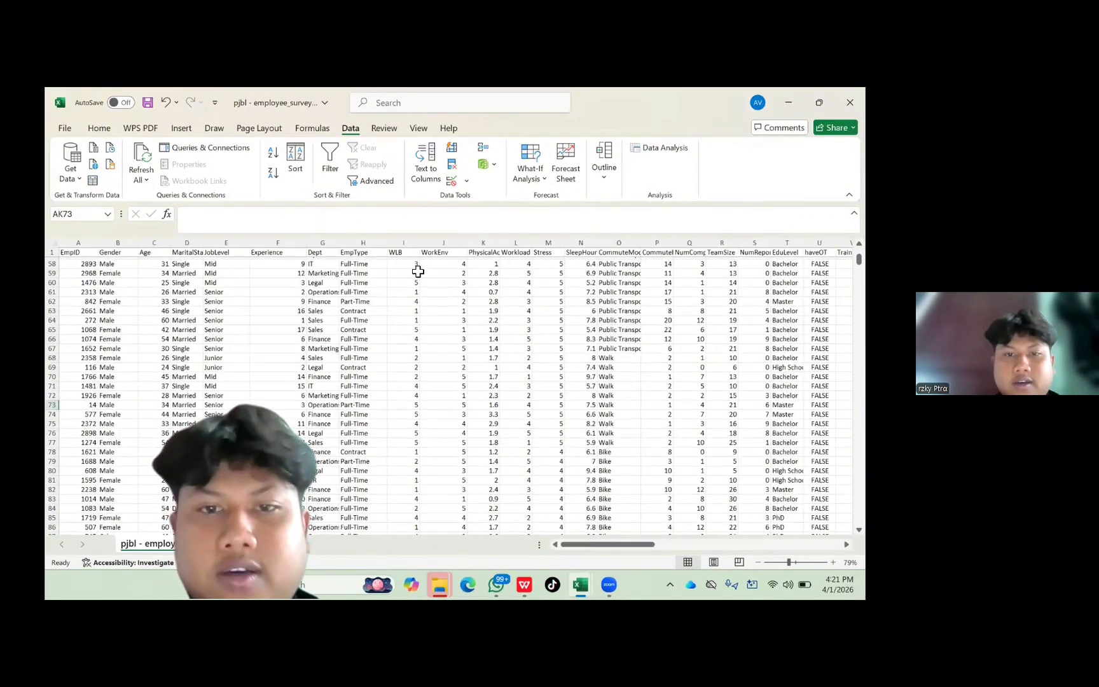
{"action": "scroll", "coordinate": [634, 343], "scroll_direction": "right", "scroll_amount": 5}
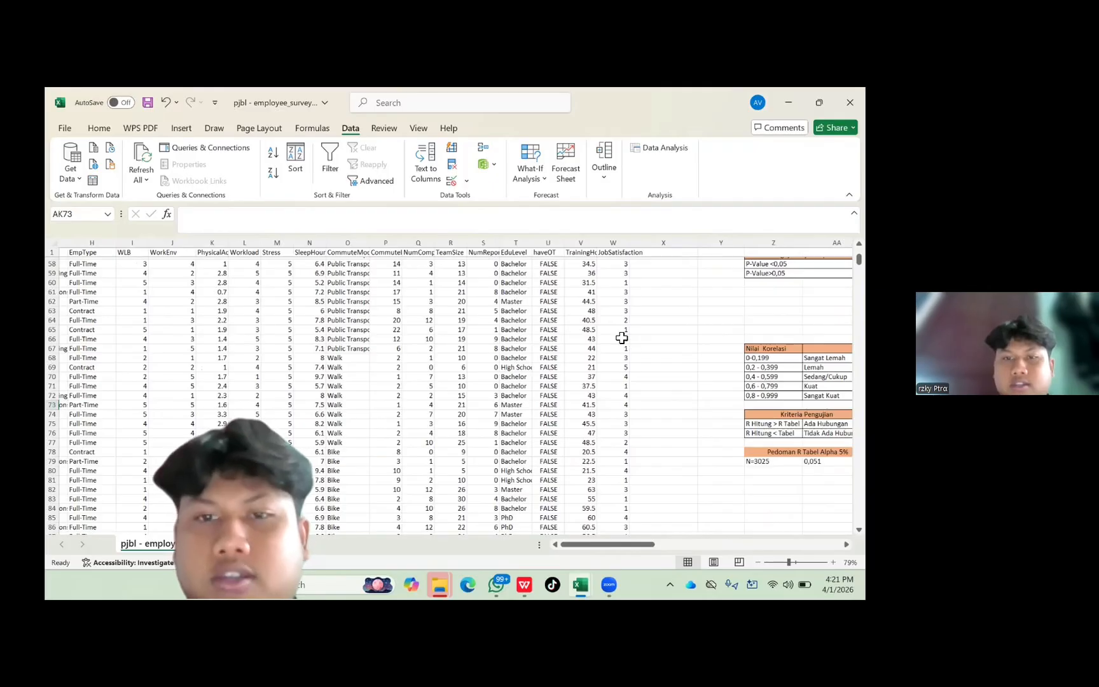
{"action": "scroll", "coordinate": [488, 390], "scroll_direction": "left", "scroll_amount": 5}
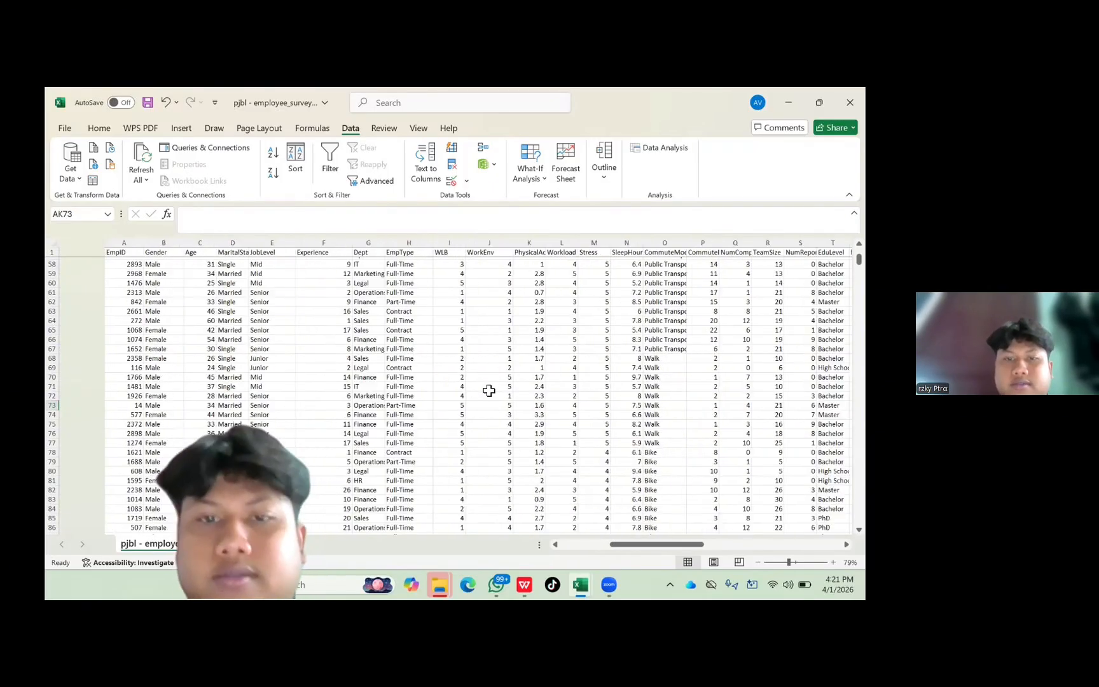
{"action": "left_click_drag", "start_coordinate": [514, 253], "coordinate": [523, 484]}
{"action": "scroll", "coordinate": [522, 484], "scroll_direction": "down", "scroll_amount": 1}
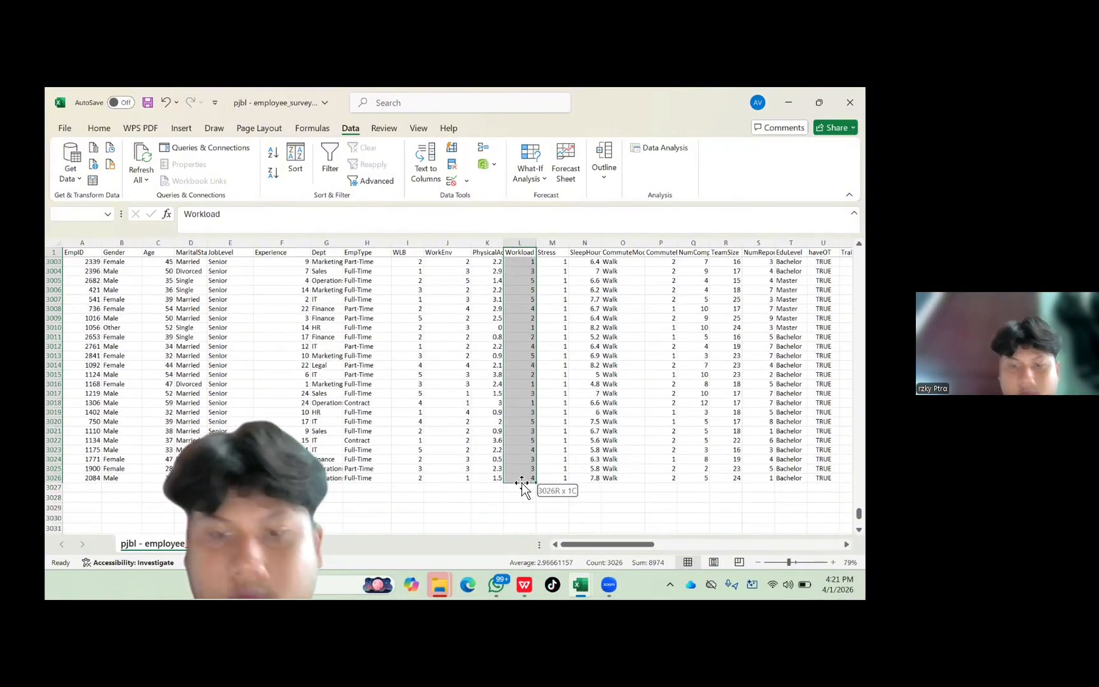
{"action": "key", "text": "ctrl+c"}
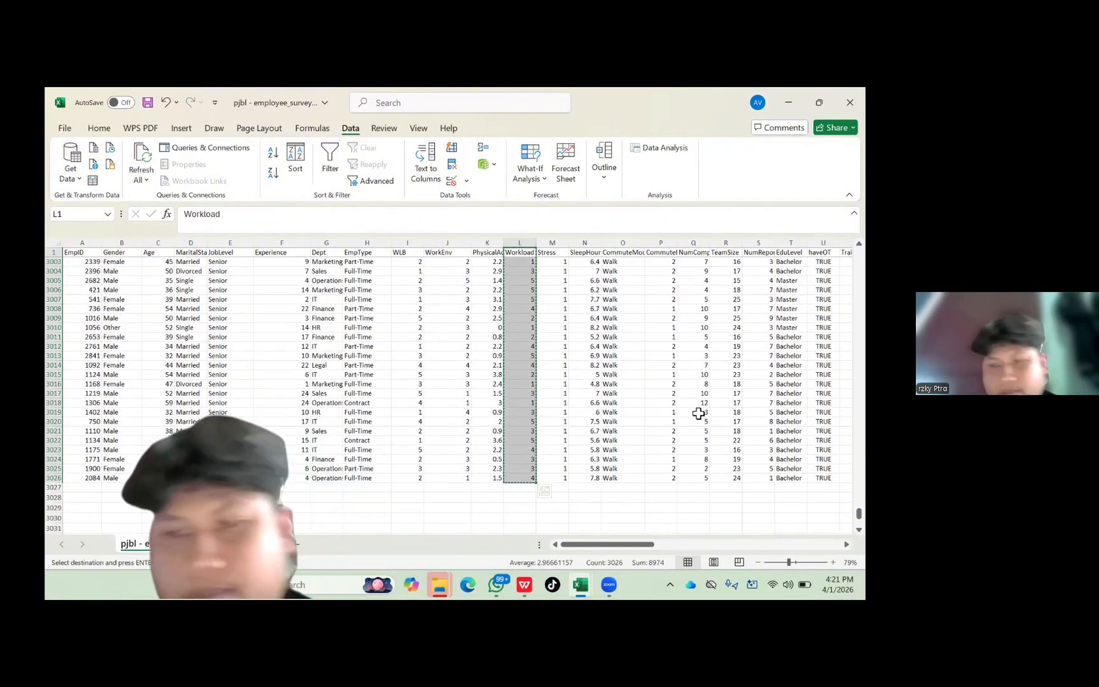
{"action": "scroll", "coordinate": [698, 413], "scroll_direction": "right", "scroll_amount": 6}
{"action": "scroll", "coordinate": [698, 413], "scroll_direction": "left", "scroll_amount": 1}
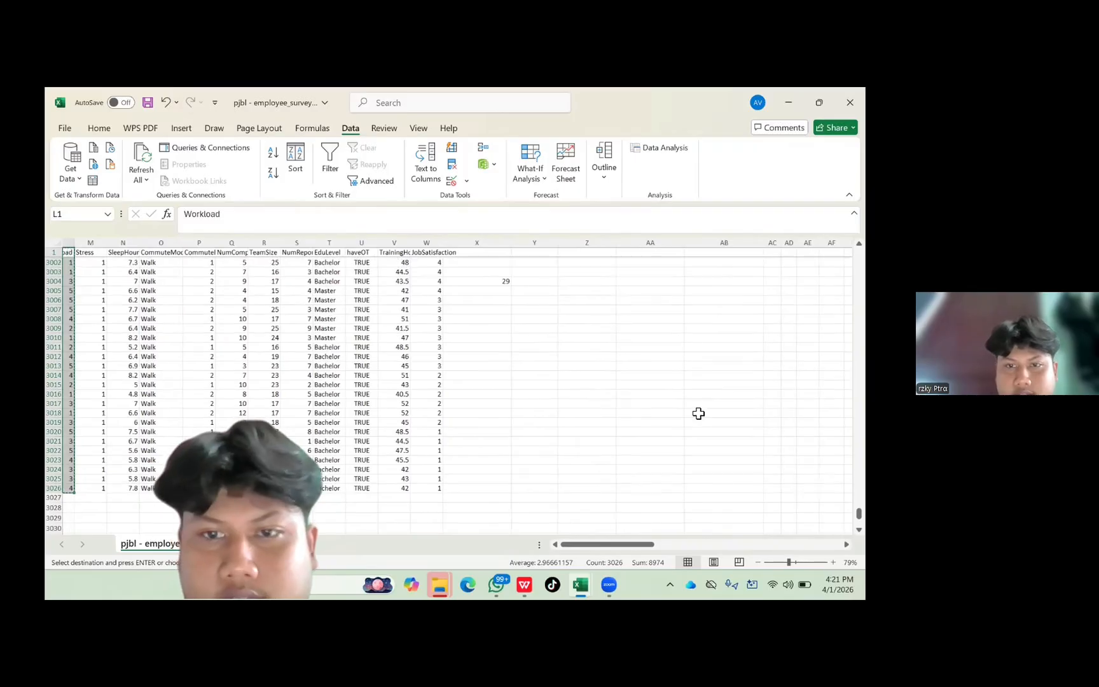
Paste the copied Workload column with its header below the t-test output, starting at cell AK73.
{"action": "scroll", "coordinate": [698, 414], "scroll_direction": "up", "scroll_amount": 20}
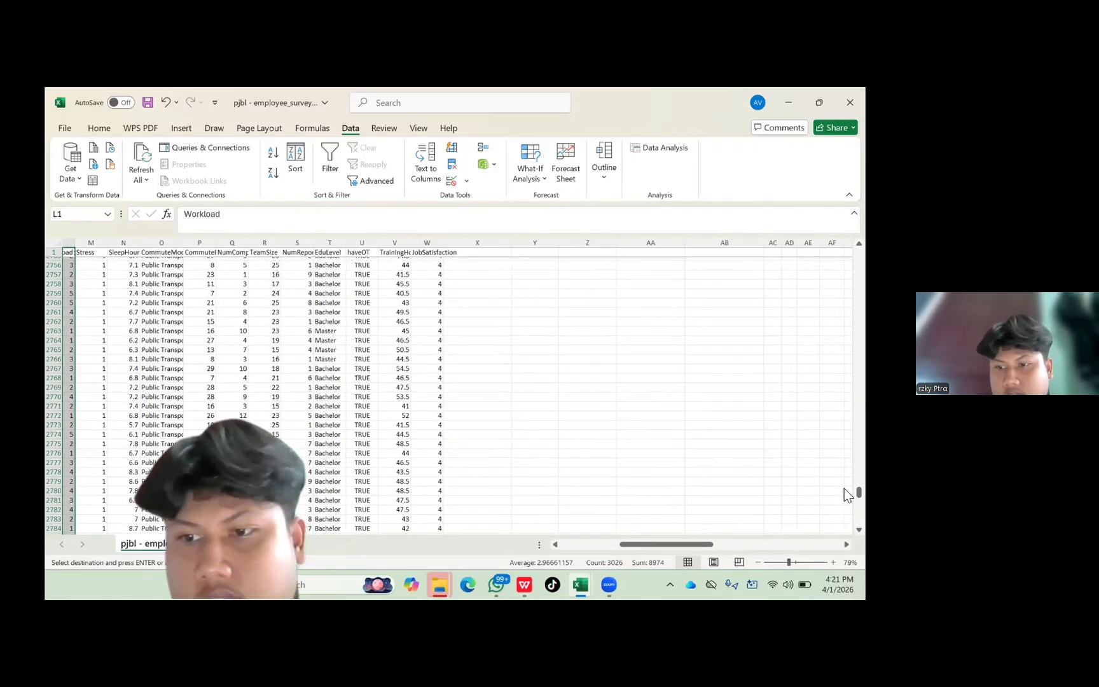
{"action": "left_click_drag", "start_coordinate": [844, 487], "coordinate": [844, 189]}
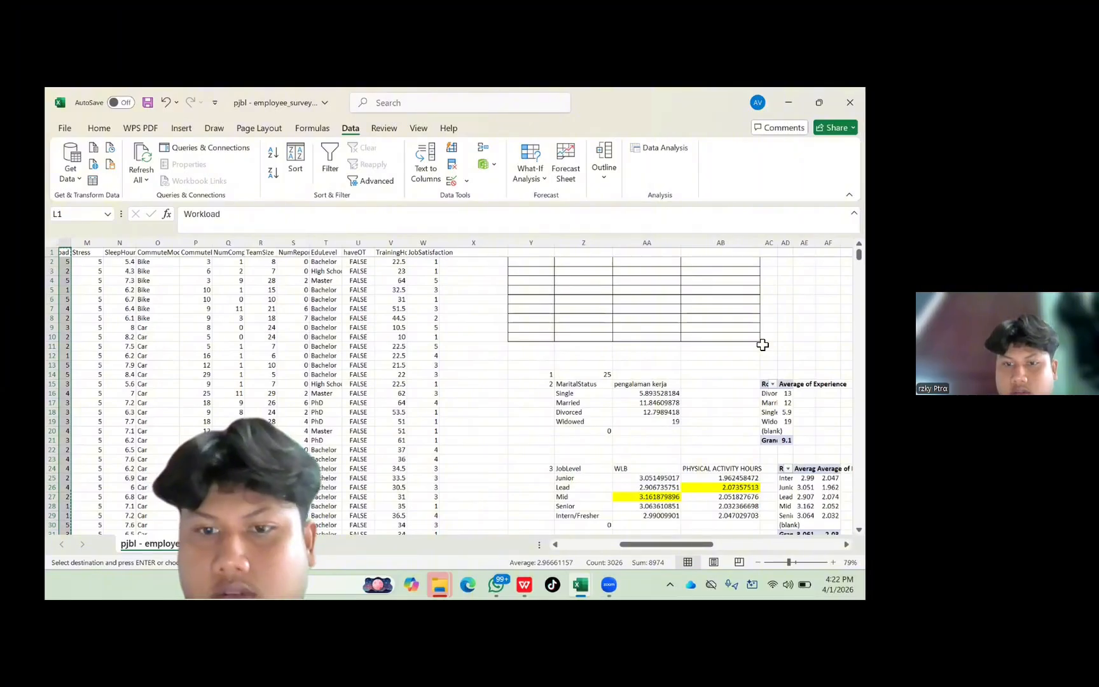
{"action": "scroll", "coordinate": [762, 345], "scroll_direction": "right", "scroll_amount": 5}
{"action": "scroll", "coordinate": [762, 345], "scroll_direction": "down", "scroll_amount": 20}
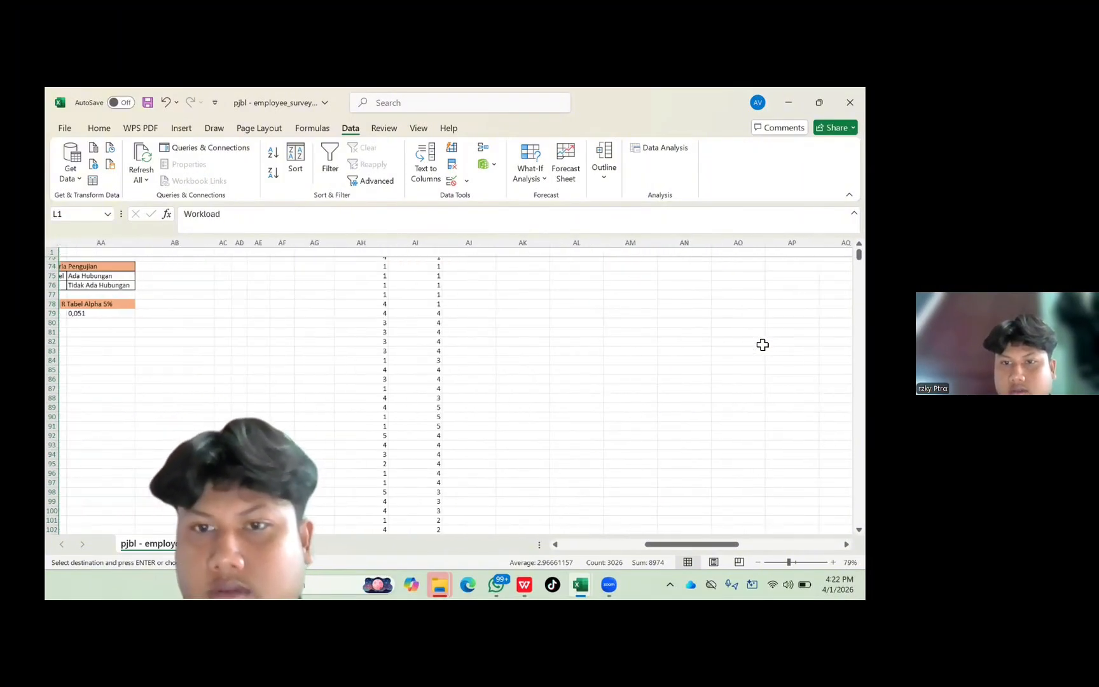
{"action": "scroll", "coordinate": [762, 345], "scroll_direction": "up", "scroll_amount": 10}
{"action": "scroll", "coordinate": [763, 345], "scroll_direction": "right", "scroll_amount": 2}
{"action": "scroll", "coordinate": [763, 345], "scroll_direction": "down", "scroll_amount": 4}
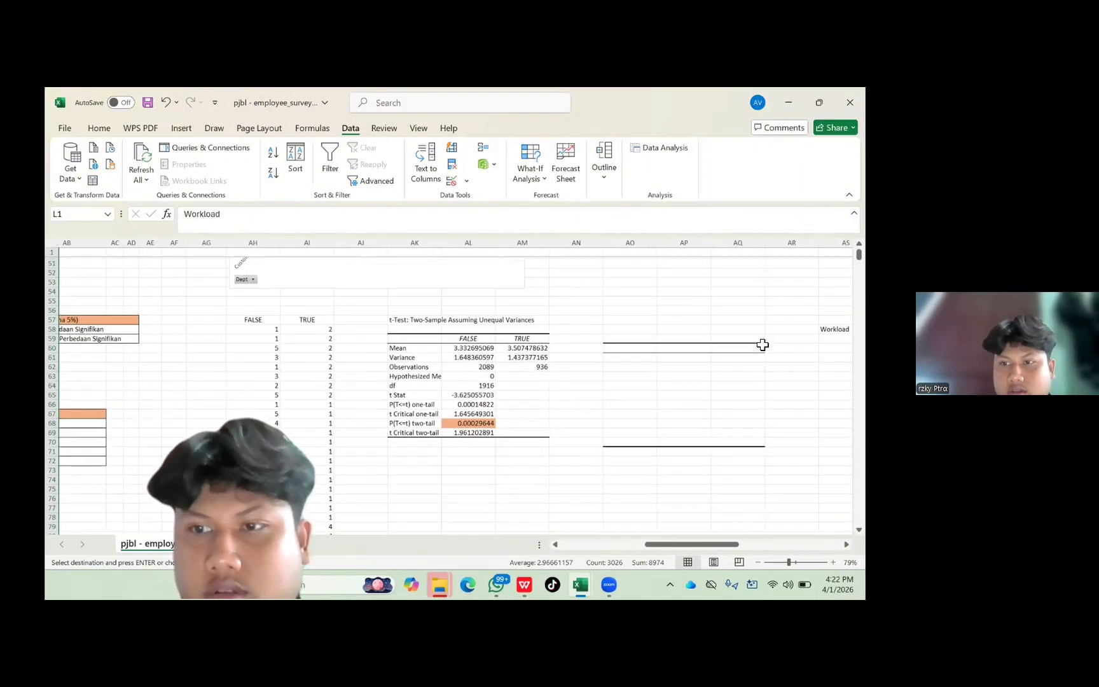
{"action": "scroll", "coordinate": [763, 344], "scroll_direction": "down", "scroll_amount": 2}
{"action": "scroll", "coordinate": [763, 345], "scroll_direction": "left", "scroll_amount": 1}
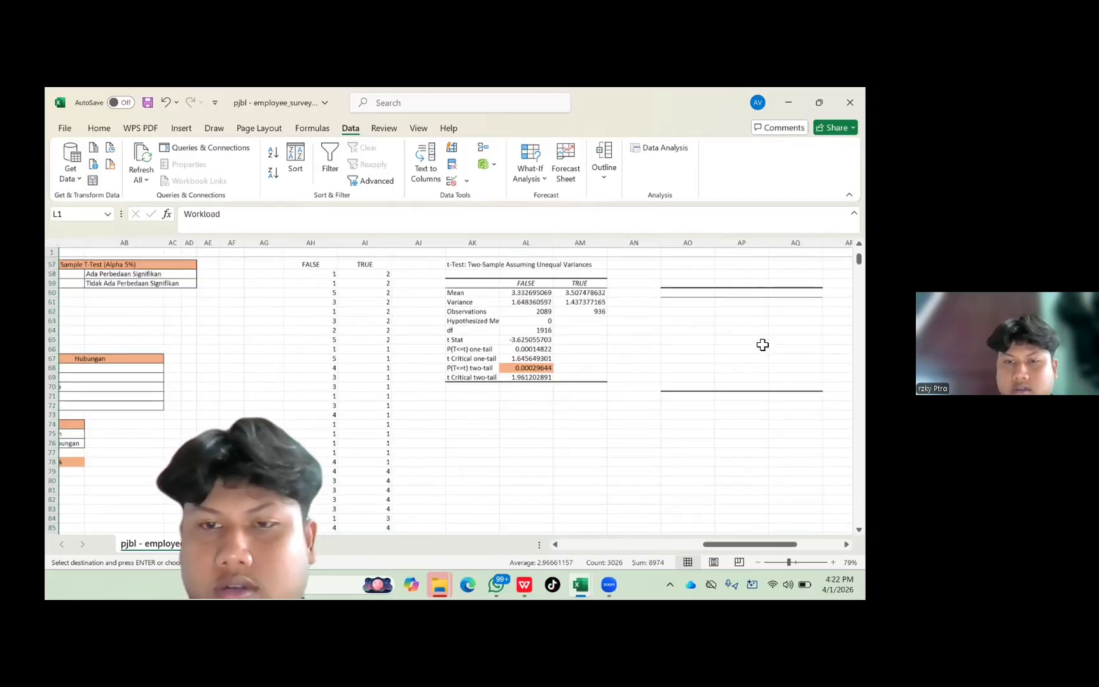
{"action": "scroll", "coordinate": [762, 344], "scroll_direction": "left", "scroll_amount": 2}
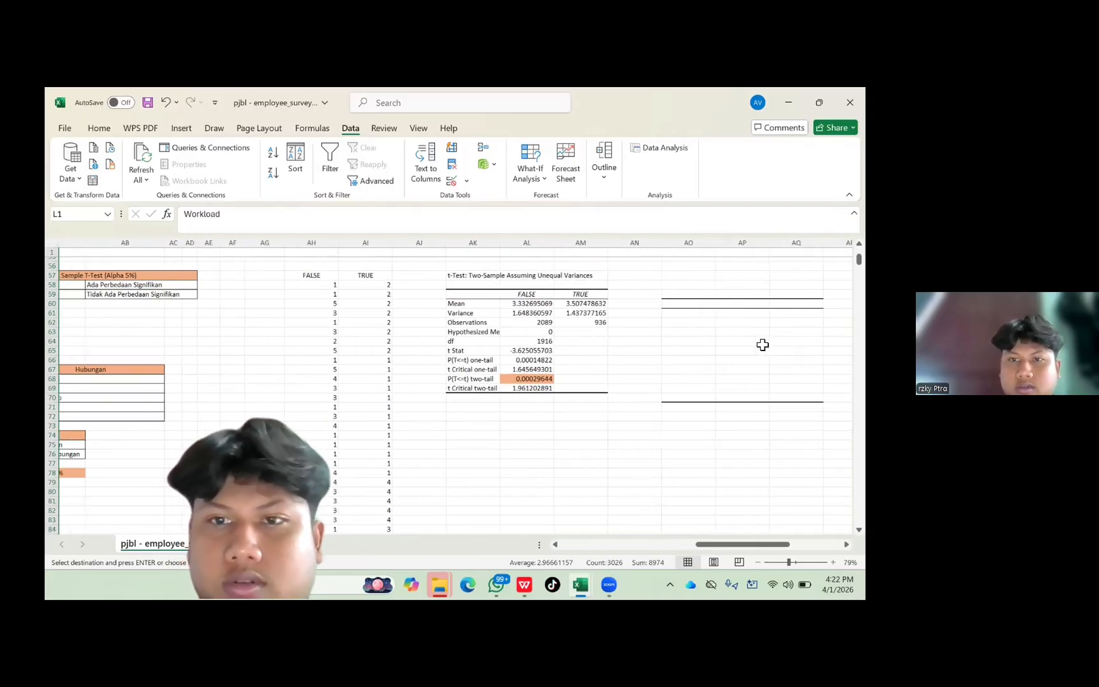
{"action": "left_click", "coordinate": [475, 429]}
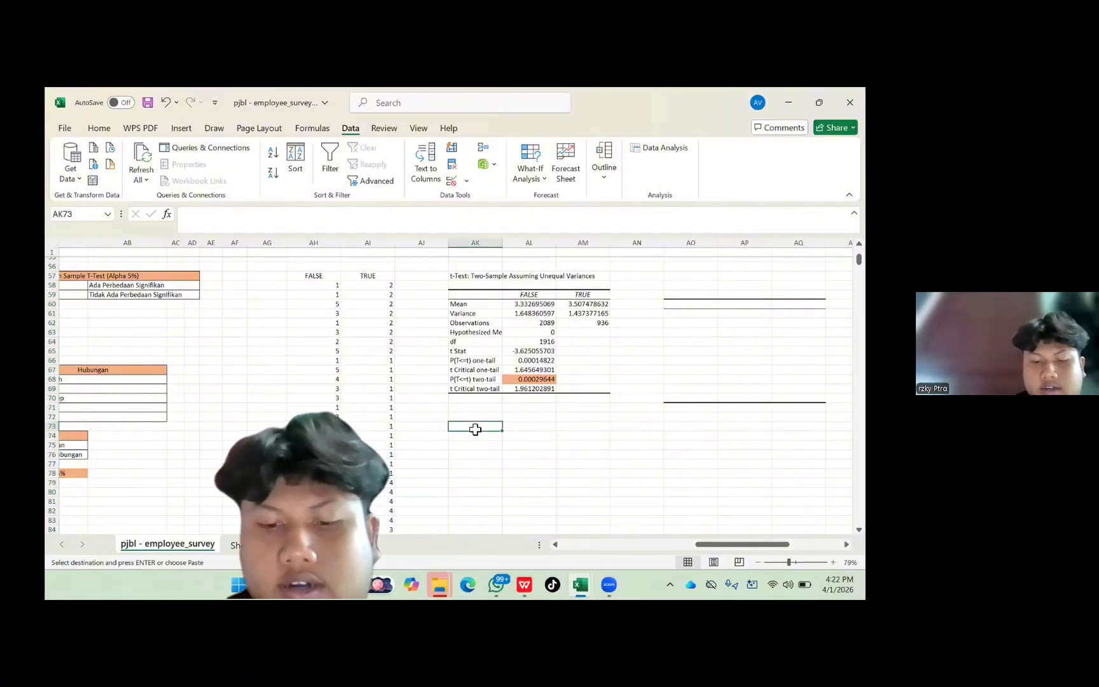
{"action": "key", "text": "ctrl+v"}
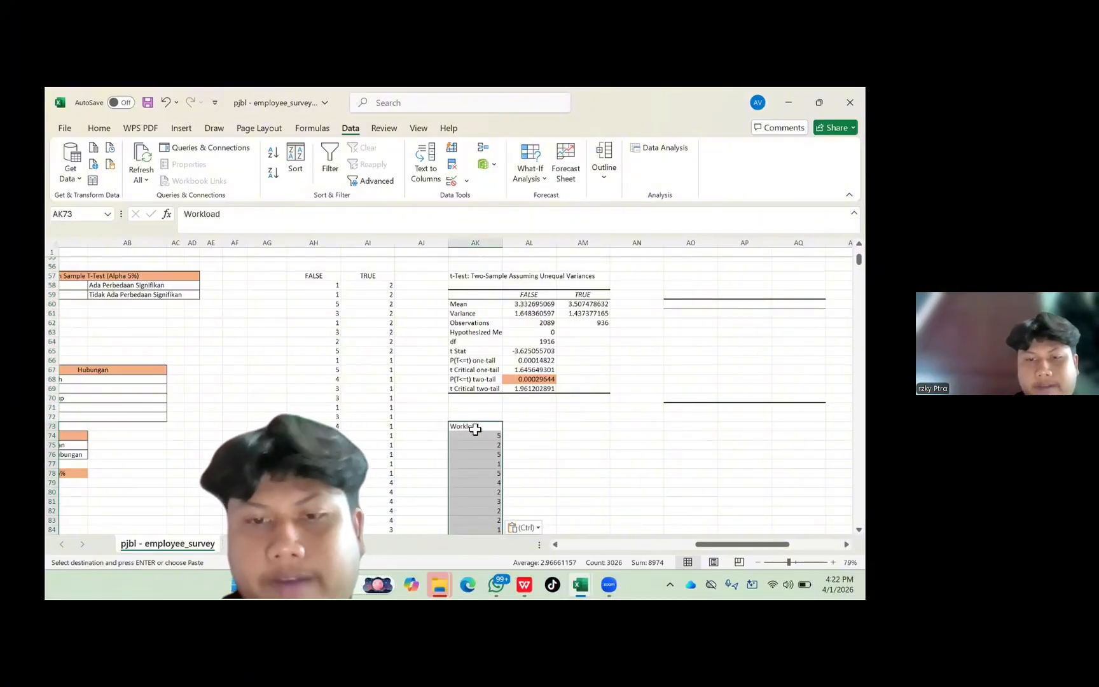
Copy the full JobSatisfaction column with its header, W1 through W3026.
{"action": "scroll", "coordinate": [544, 445], "scroll_direction": "left", "scroll_amount": 5}
{"action": "scroll", "coordinate": [528, 423], "scroll_direction": "left", "scroll_amount": 5}
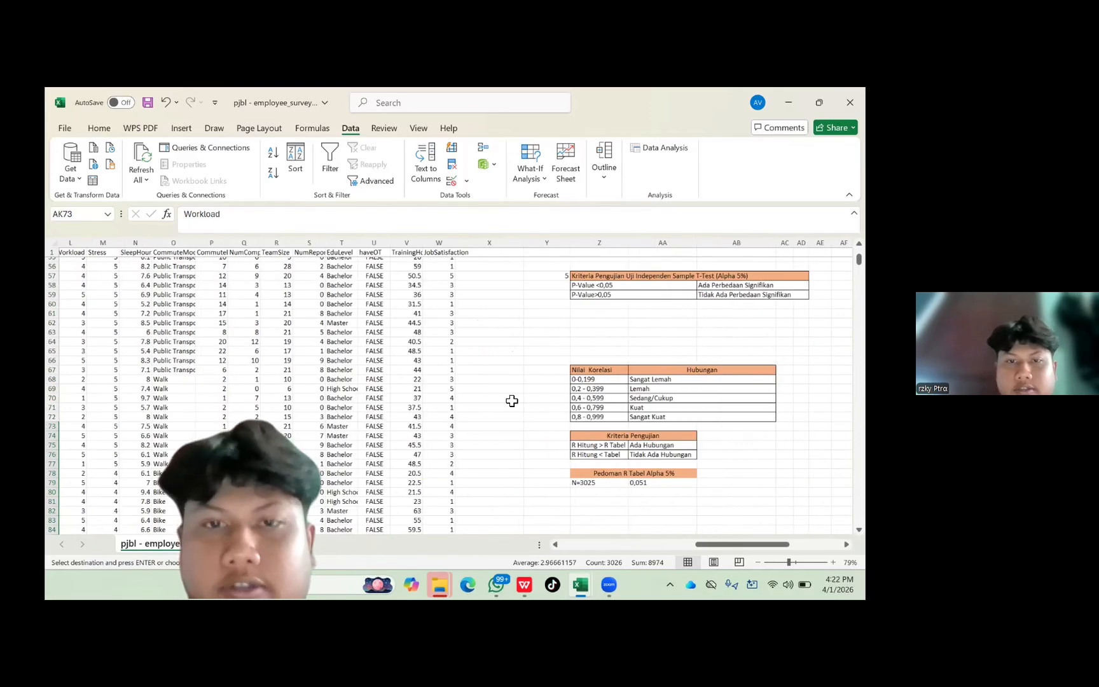
{"action": "left_click", "coordinate": [447, 253]}
{"action": "scroll", "coordinate": [447, 253], "scroll_direction": "up", "scroll_amount": 18}
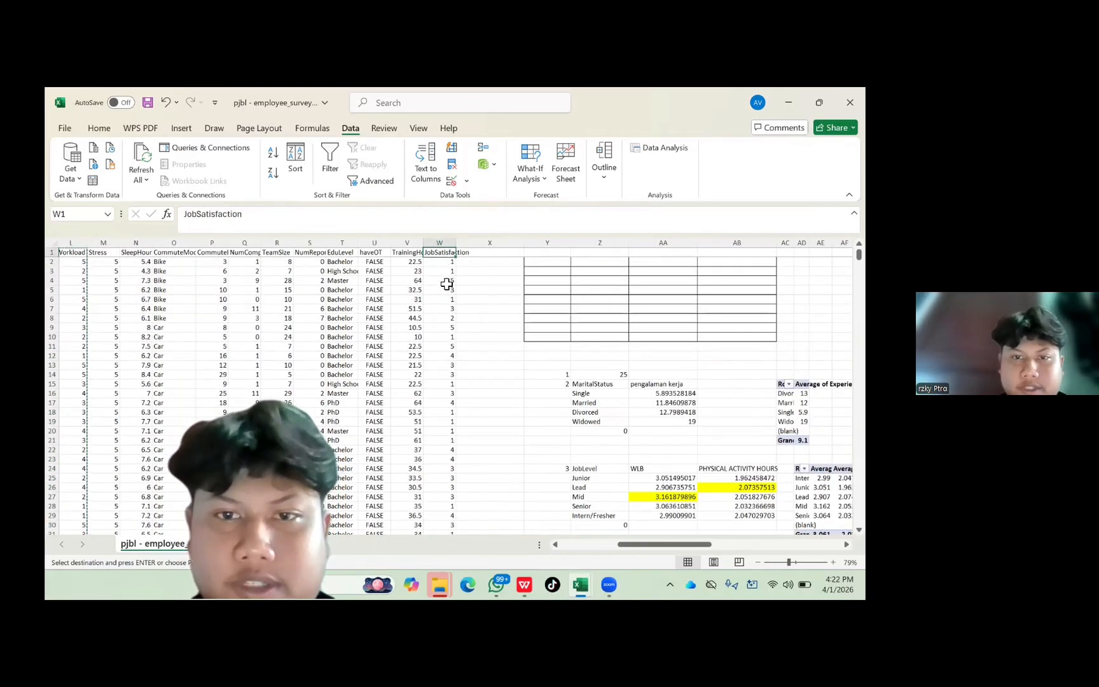
{"action": "left_click_drag", "start_coordinate": [447, 253], "coordinate": [440, 584]}
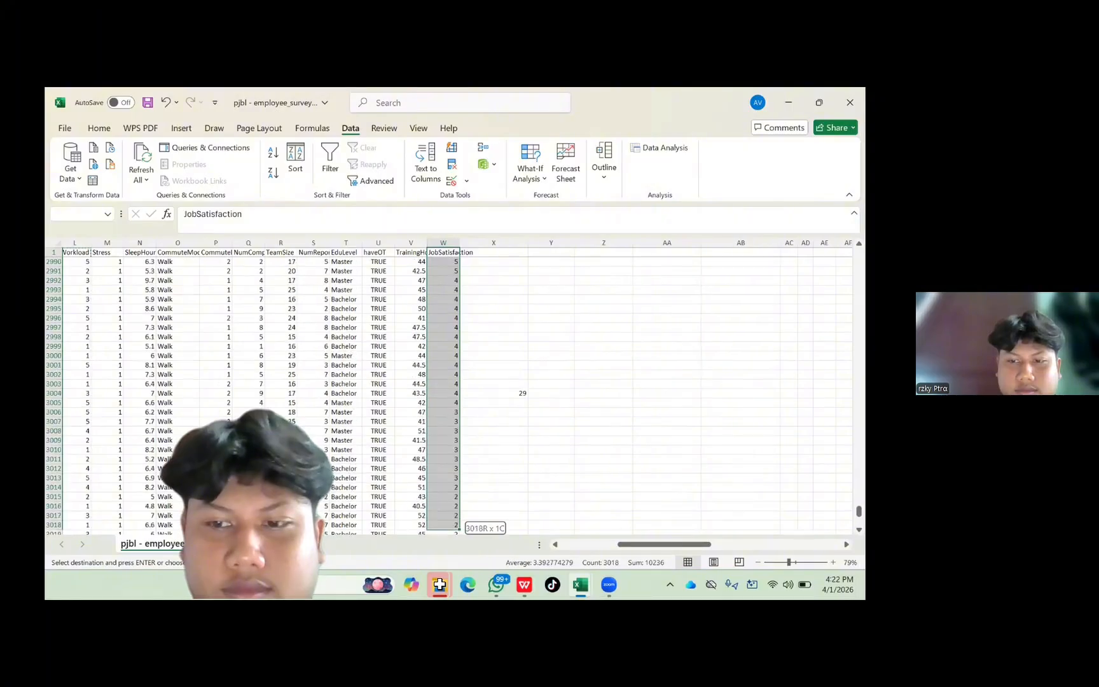
{"action": "mouse_move", "coordinate": [446, 516]}
{"action": "left_mouse_down"}
{"action": "mouse_move", "coordinate": [444, 550]}
{"action": "mouse_move", "coordinate": [445, 517]}
{"action": "left_mouse_up"}
{"action": "key", "text": "ctrl+c"}
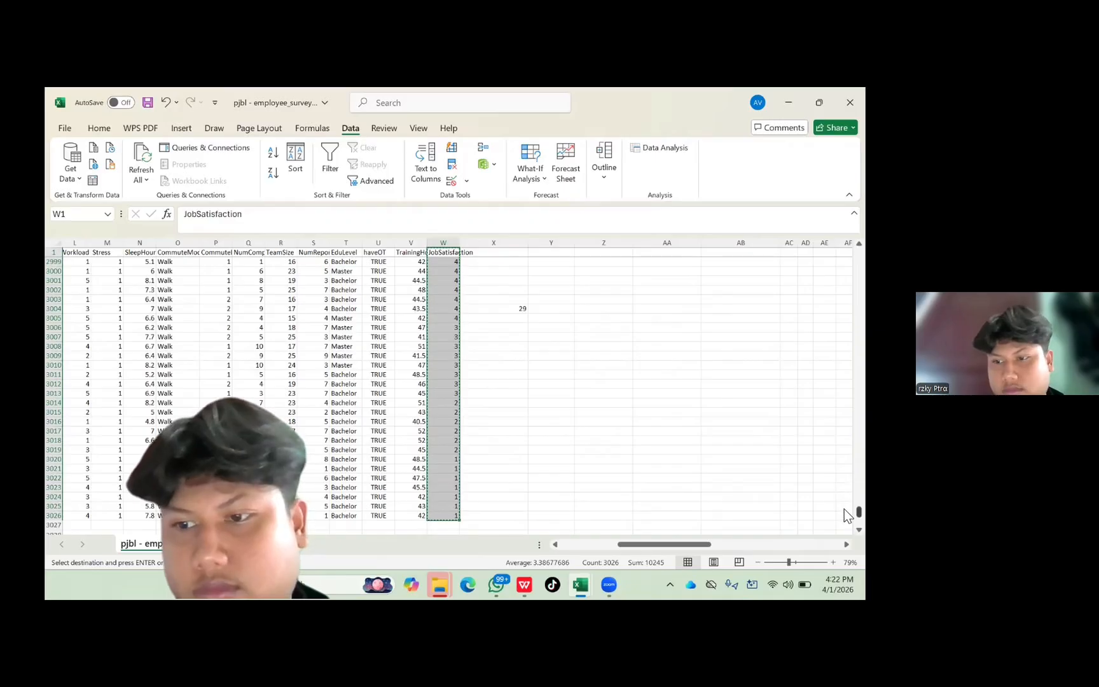
Paste the JobSatisfaction column beside the pasted Workload data, starting at cell AL73.
{"action": "left_click_drag", "start_coordinate": [844, 509], "coordinate": [844, 263]}
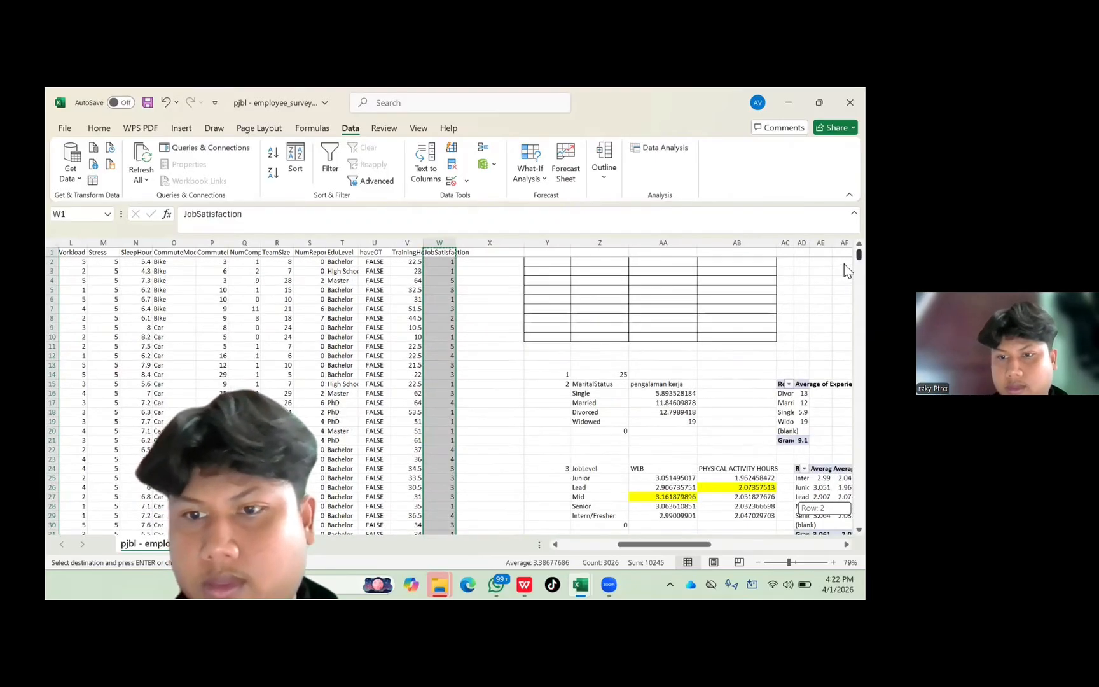
{"action": "scroll", "coordinate": [754, 359], "scroll_direction": "down", "scroll_amount": 12}
{"action": "scroll", "coordinate": [754, 359], "scroll_direction": "right", "scroll_amount": 3}
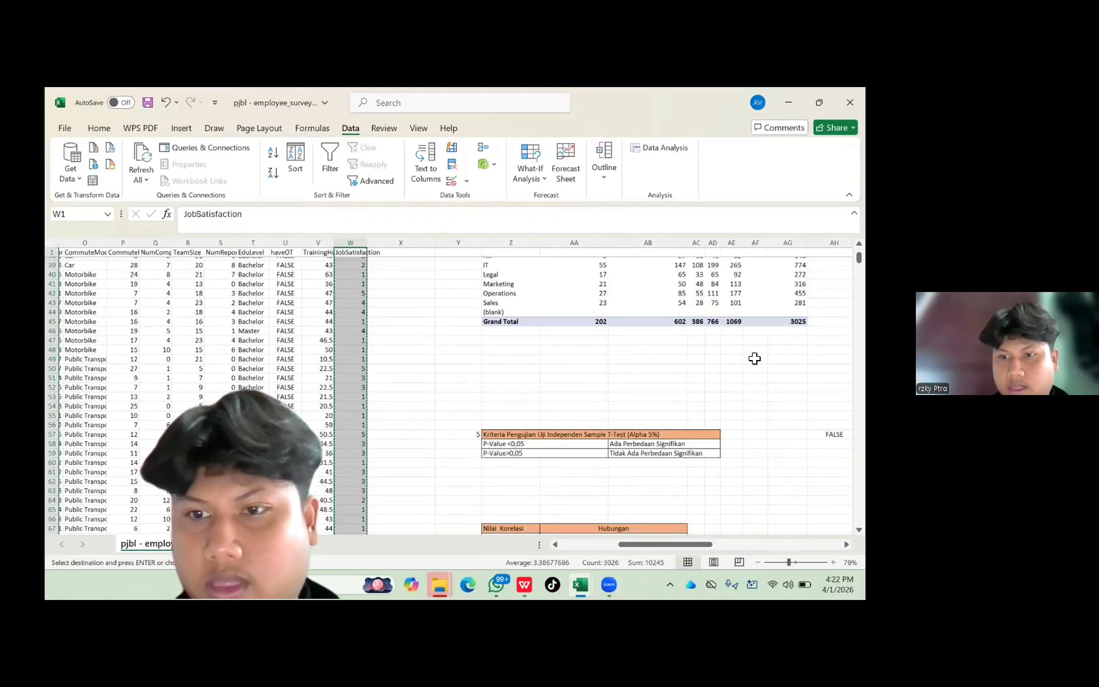
{"action": "scroll", "coordinate": [754, 359], "scroll_direction": "down", "scroll_amount": 9}
{"action": "scroll", "coordinate": [754, 359], "scroll_direction": "right", "scroll_amount": 7}
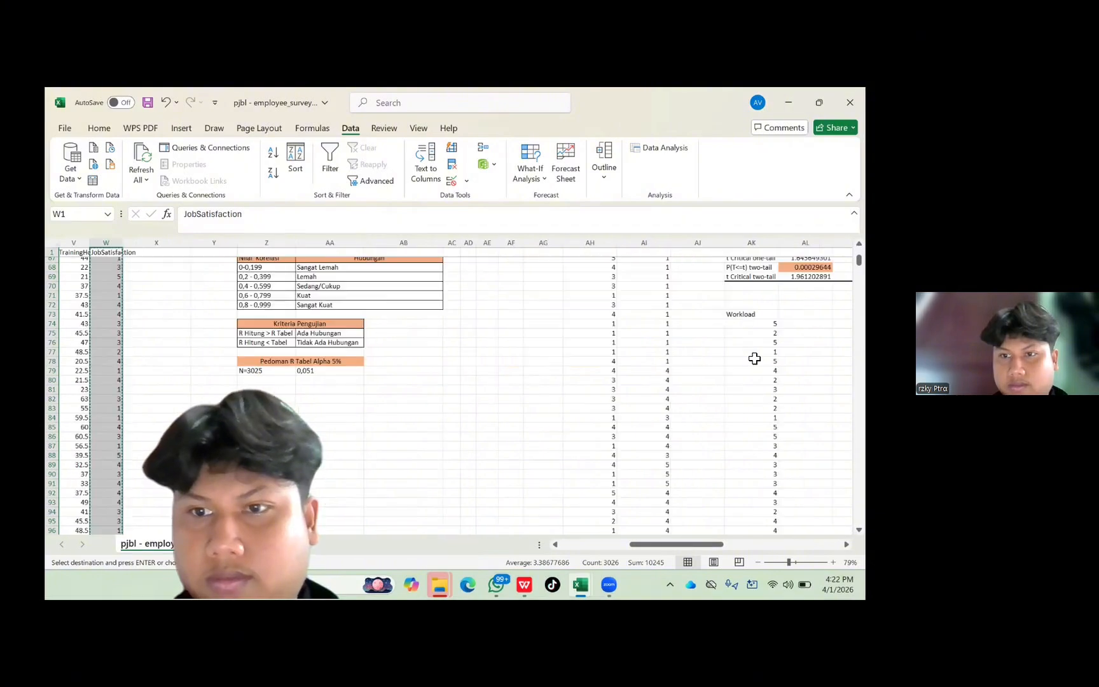
{"action": "scroll", "coordinate": [754, 359], "scroll_direction": "up", "scroll_amount": 2}
{"action": "scroll", "coordinate": [754, 358], "scroll_direction": "right", "scroll_amount": 1}
{"action": "left_click", "coordinate": [769, 364]}
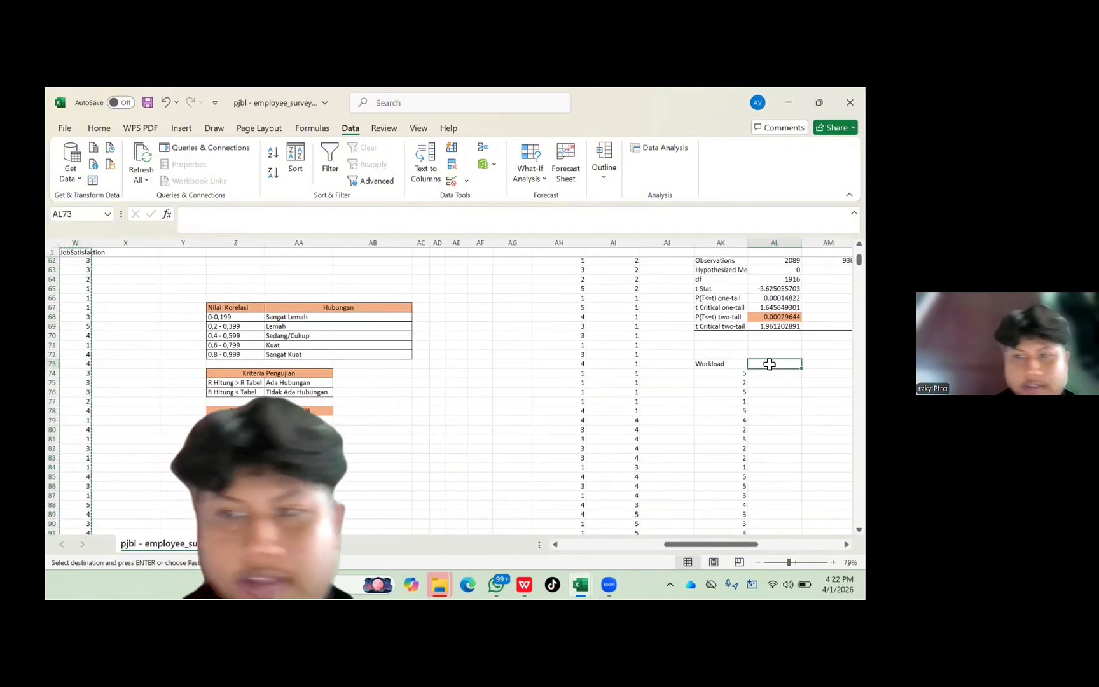
{"action": "key", "text": "ctrl+v"}
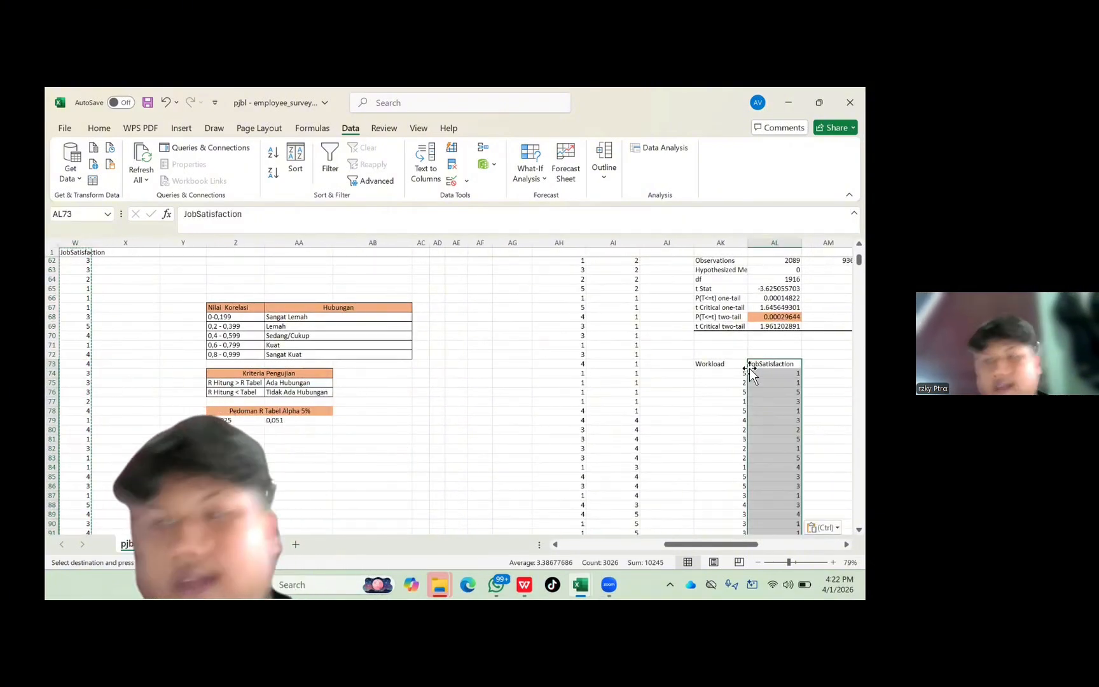
Start a Correlation analysis and set its input range to the Workload and JobSatisfaction columns, AK73:AL3098 including the headings.
{"action": "scroll", "coordinate": [748, 369], "scroll_direction": "right", "scroll_amount": 4}
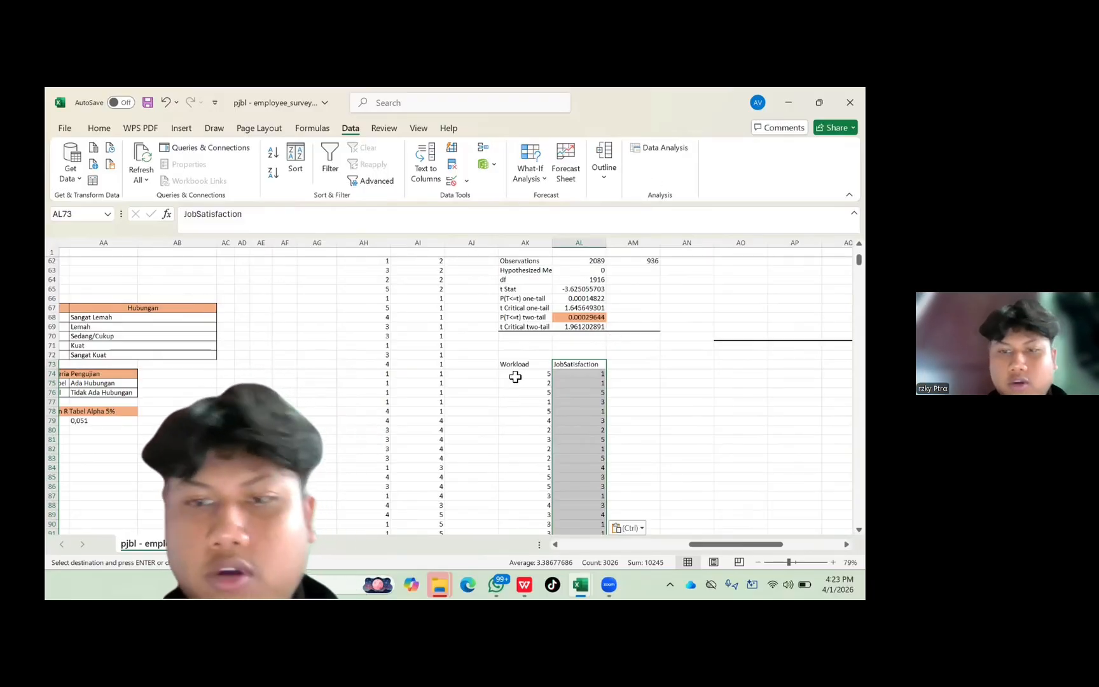
{"action": "left_click", "coordinate": [655, 147]}
{"action": "left_click", "coordinate": [482, 268]}
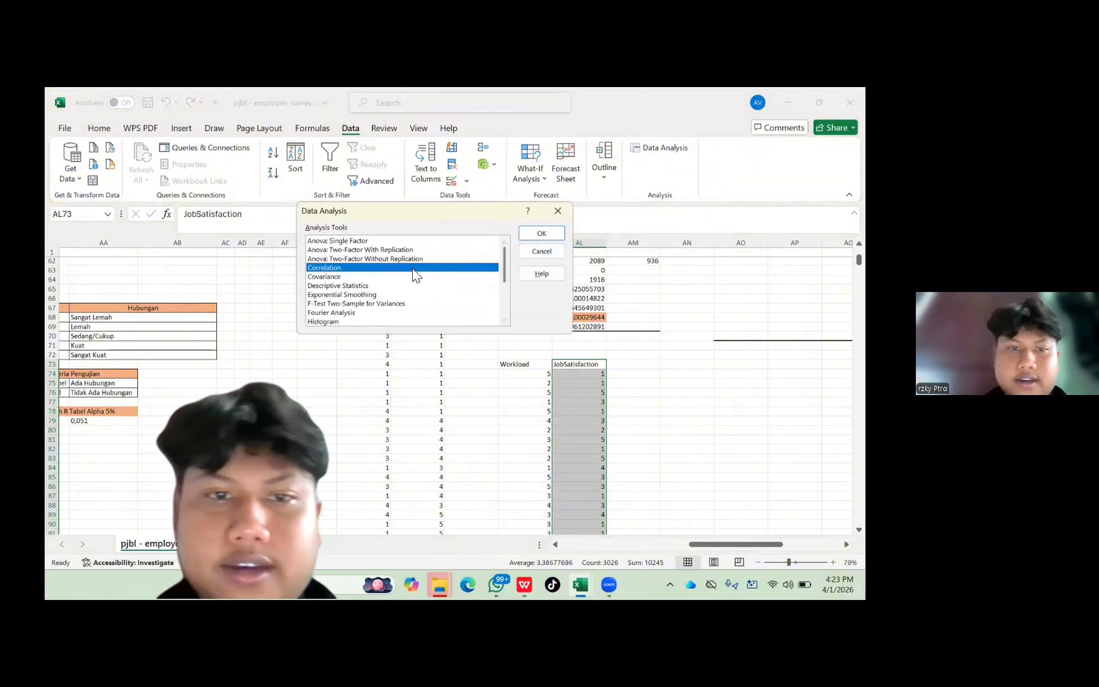
{"action": "left_click", "coordinate": [533, 234]}
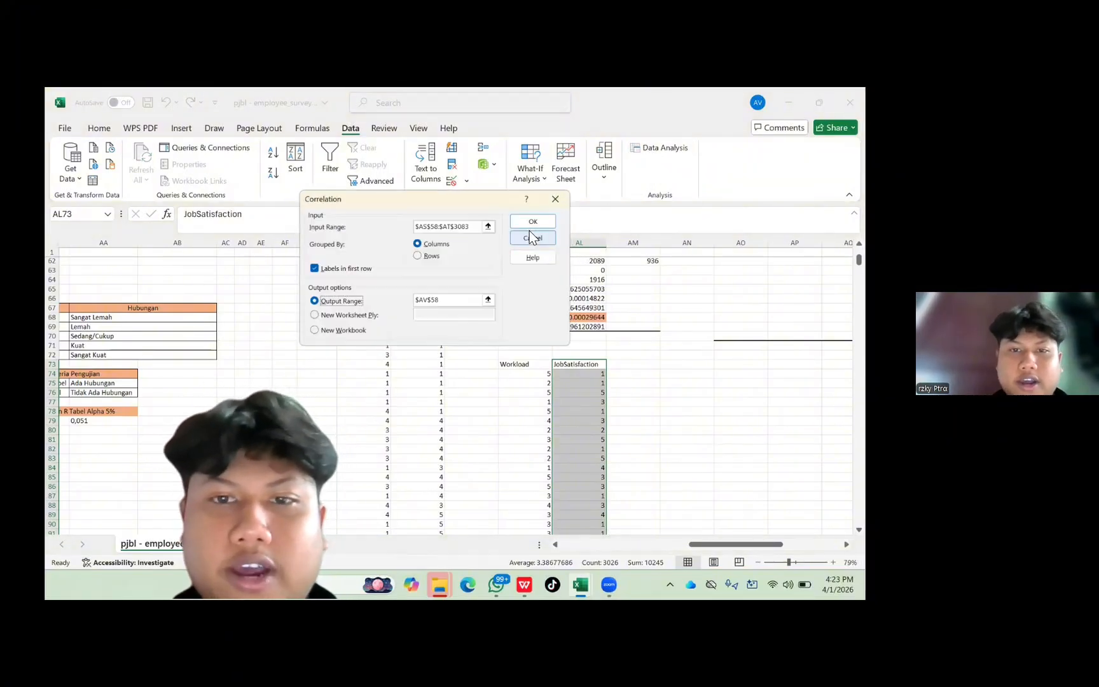
{"action": "left_click", "coordinate": [482, 226]}
{"action": "left_click", "coordinate": [490, 226]}
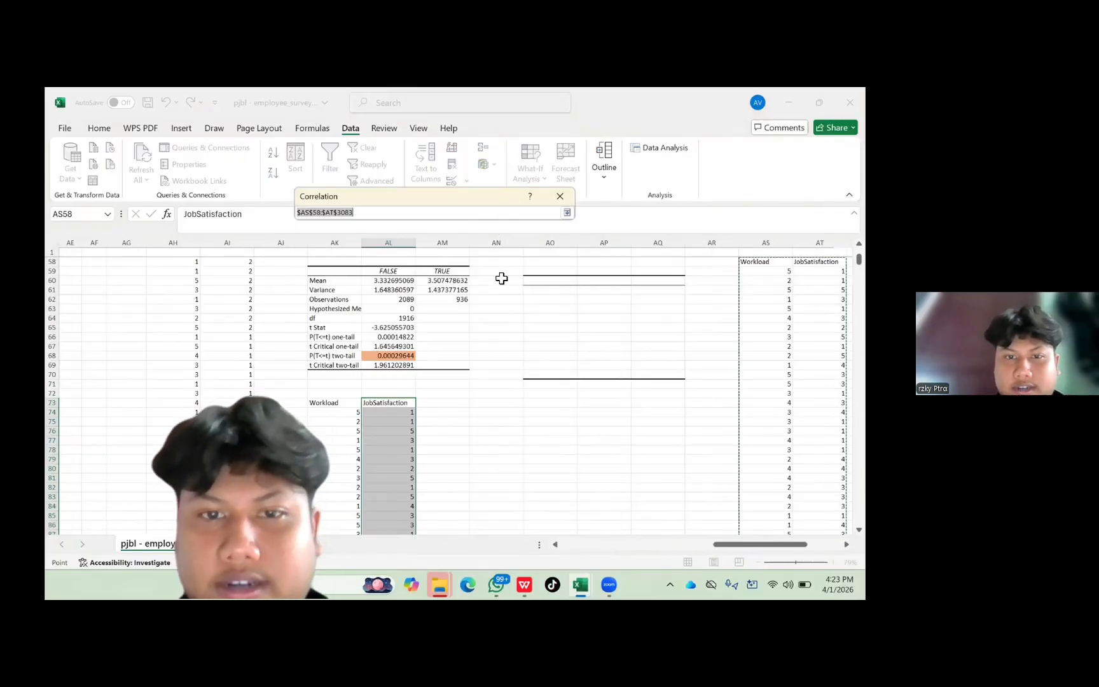
{"action": "left_click", "coordinate": [324, 405]}
{"action": "left_click_drag", "start_coordinate": [323, 406], "coordinate": [385, 584]}
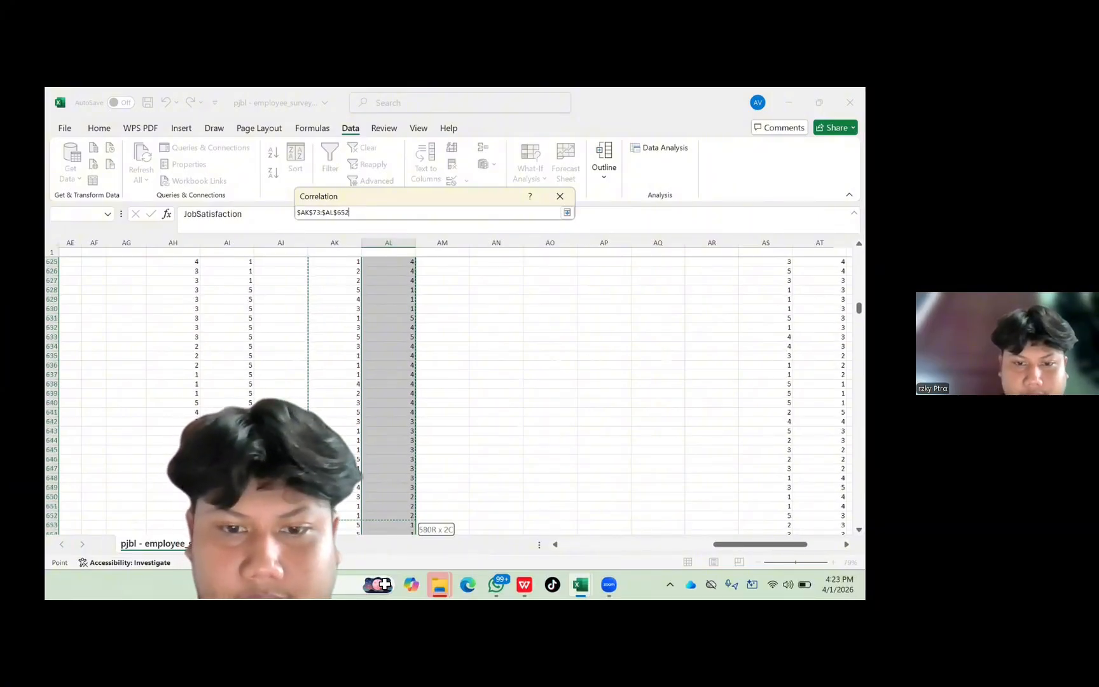
{"action": "left_click_drag", "start_coordinate": [384, 583], "coordinate": [385, 583]}
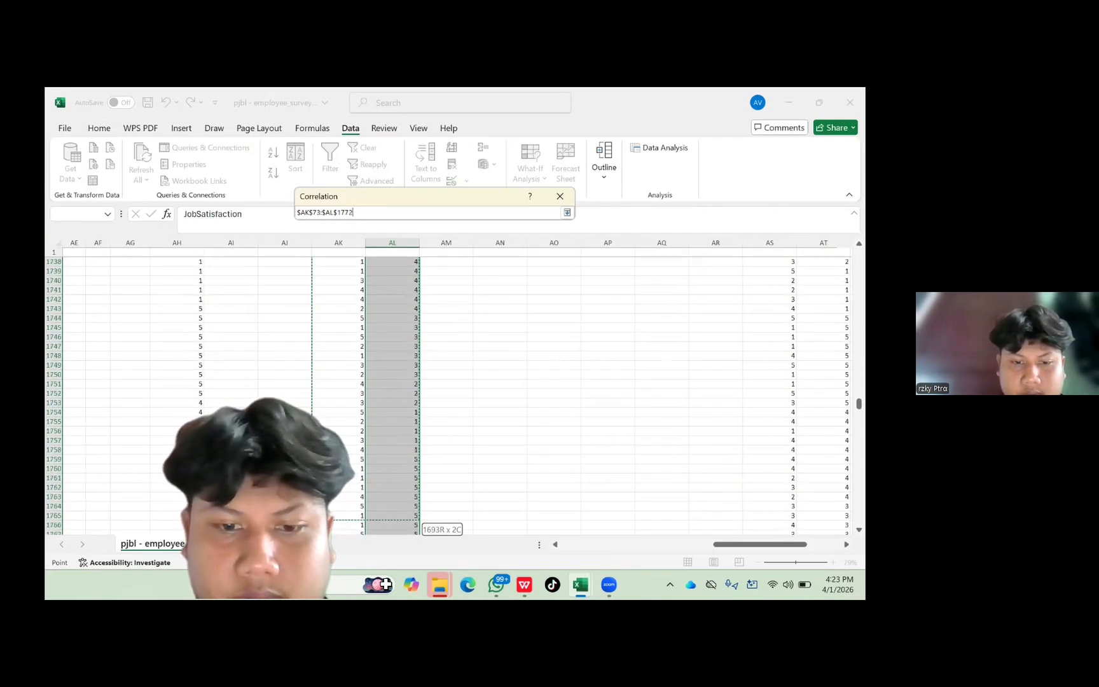
{"action": "left_click_drag", "start_coordinate": [384, 583], "coordinate": [380, 584]}
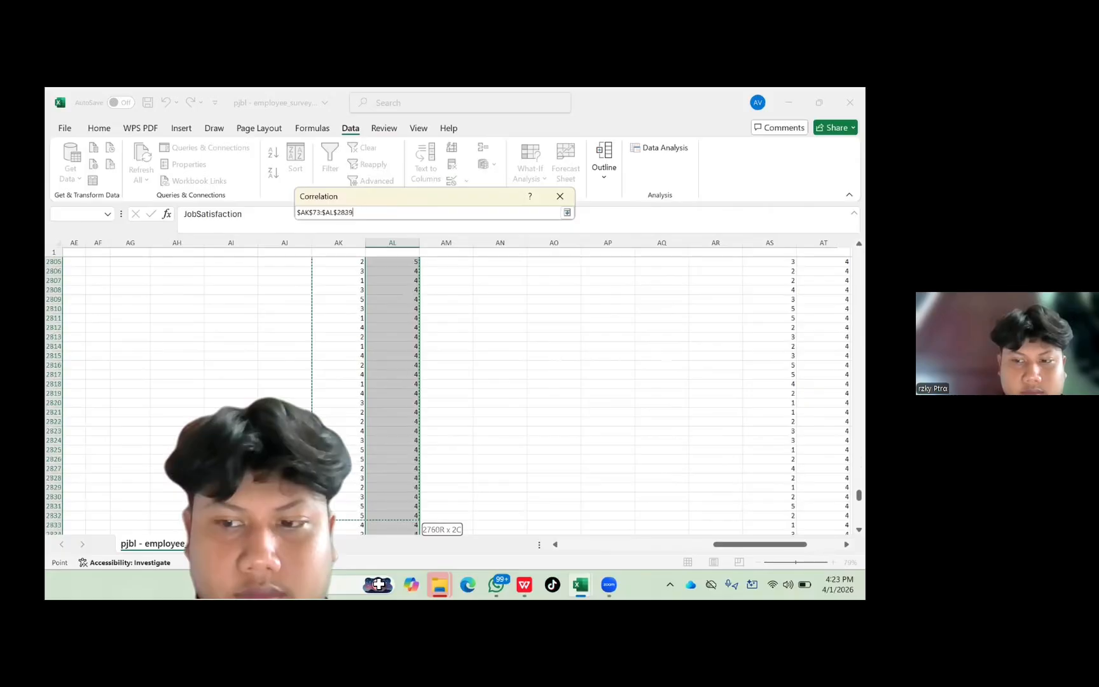
{"action": "left_click_drag", "start_coordinate": [379, 584], "coordinate": [379, 583]}
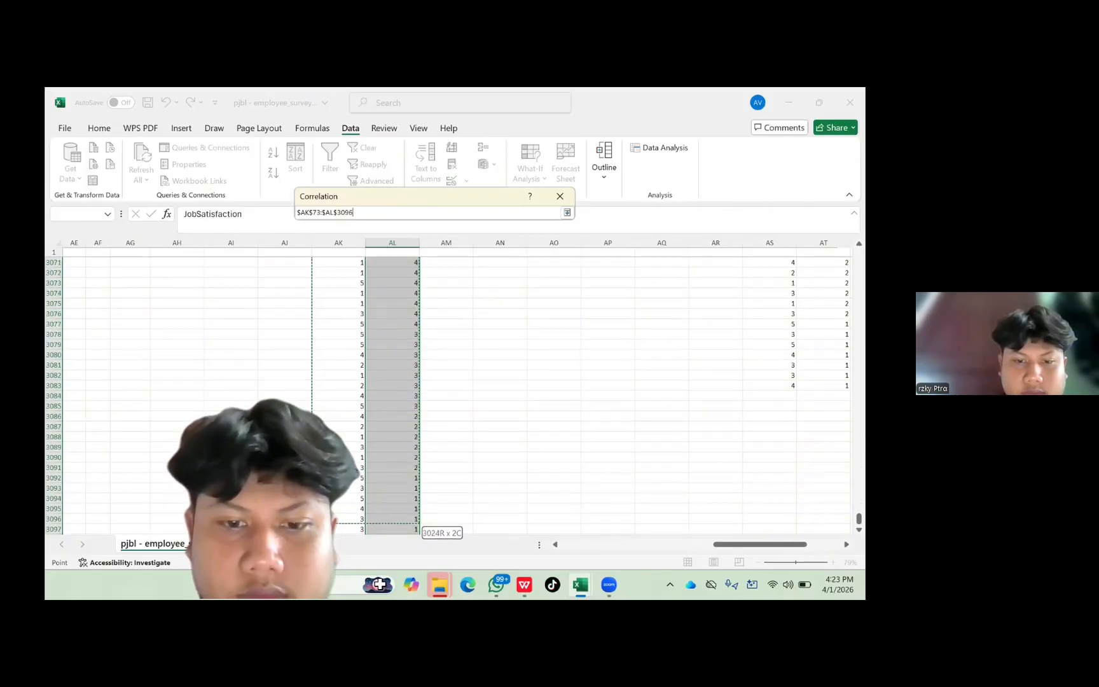
{"action": "left_click_drag", "start_coordinate": [382, 506], "coordinate": [382, 505]}
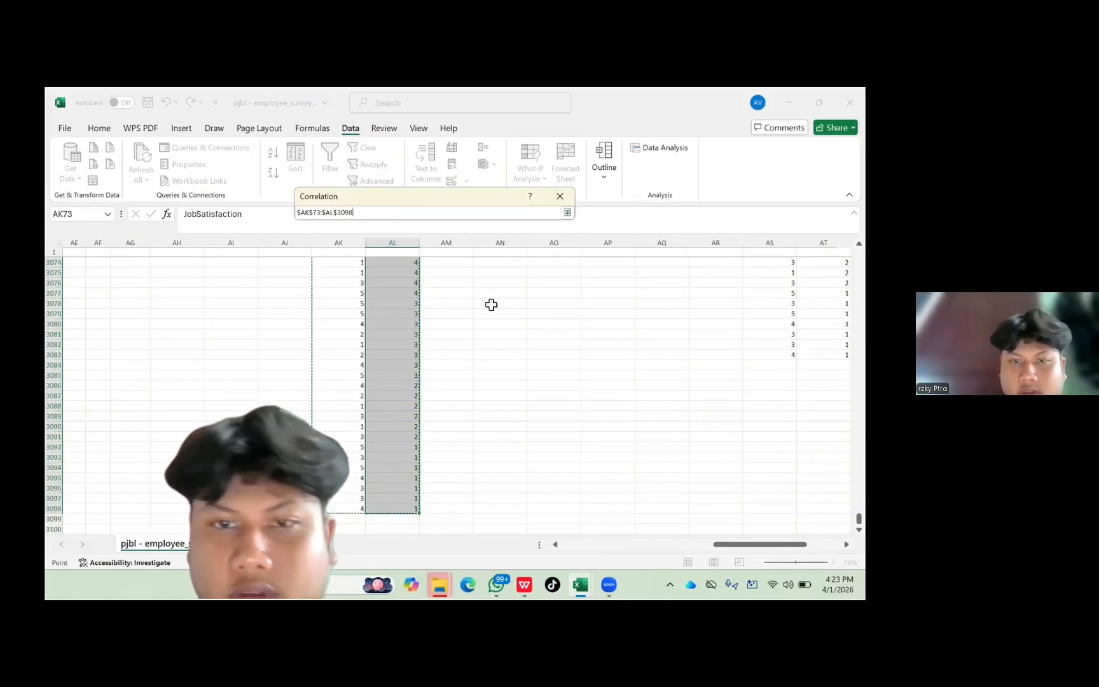
{"action": "left_click", "coordinate": [567, 212]}
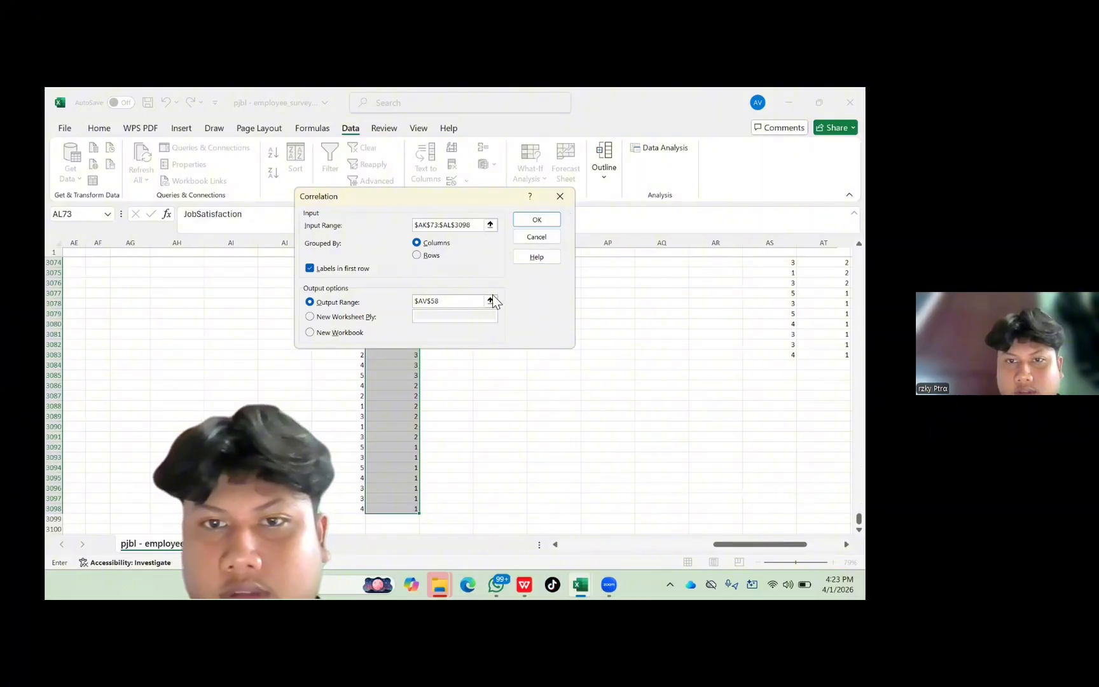
Set the correlation's output range to AM73, beside the pasted JobSatisfaction column, and run the analysis.
{"action": "left_click_drag", "start_coordinate": [845, 523], "coordinate": [844, 202]}
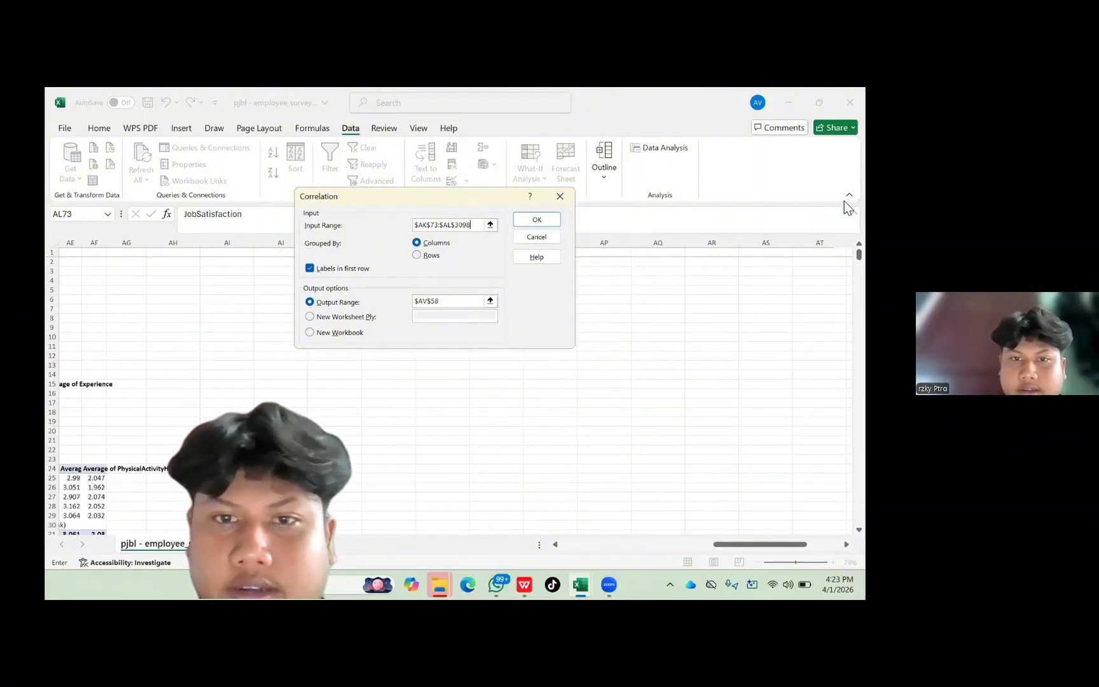
{"action": "scroll", "coordinate": [605, 416], "scroll_direction": "left", "scroll_amount": 5}
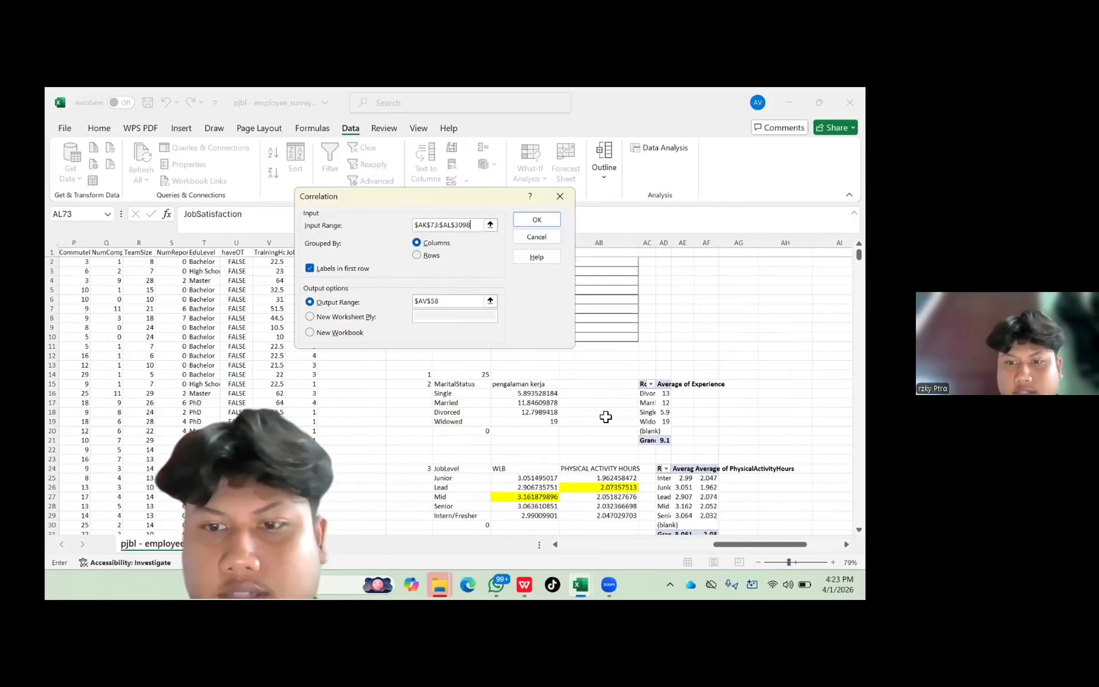
{"action": "scroll", "coordinate": [605, 417], "scroll_direction": "down", "scroll_amount": 13}
{"action": "scroll", "coordinate": [605, 416], "scroll_direction": "down", "scroll_amount": 4}
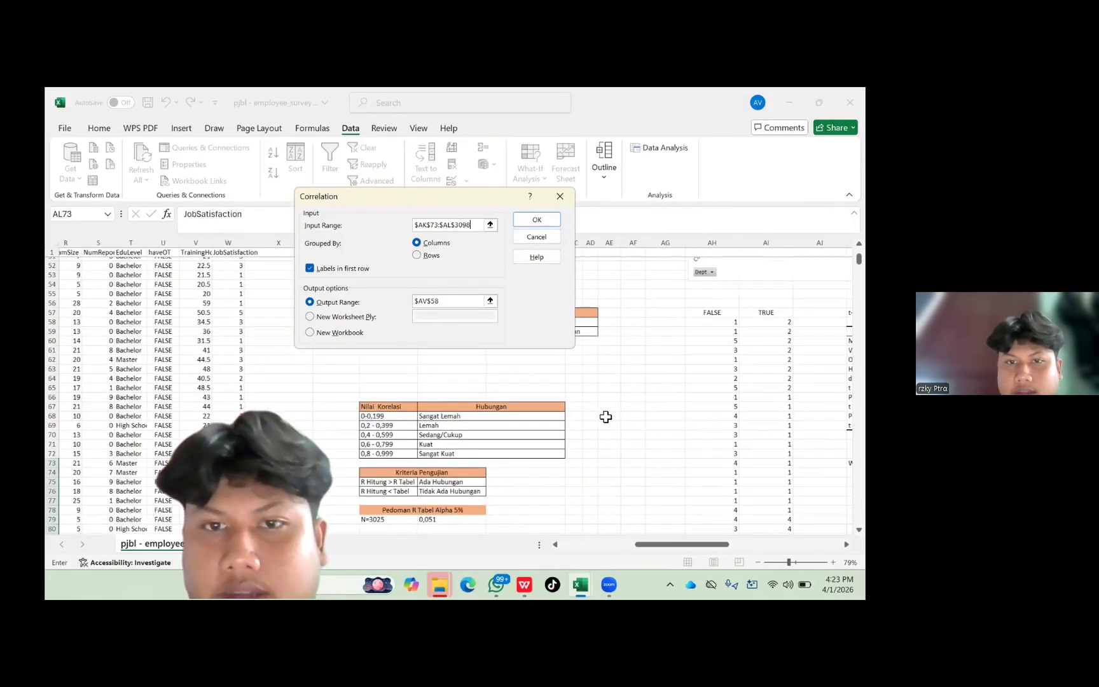
{"action": "scroll", "coordinate": [606, 417], "scroll_direction": "right", "scroll_amount": 4}
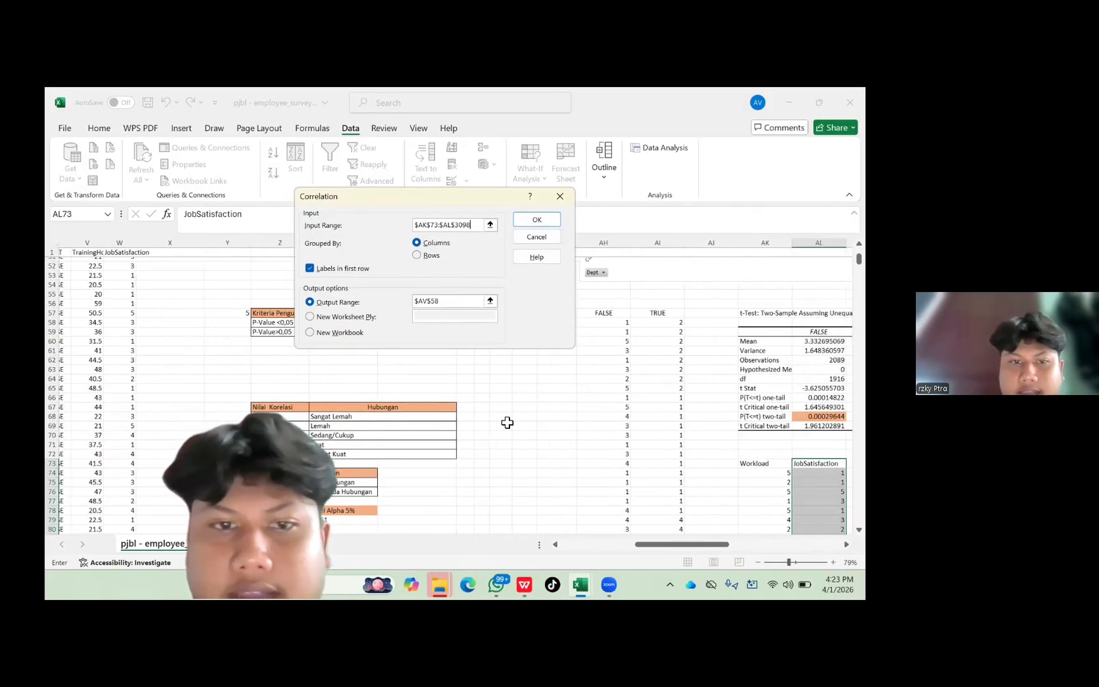
{"action": "scroll", "coordinate": [334, 318], "scroll_direction": "right", "scroll_amount": 3}
{"action": "scroll", "coordinate": [320, 322], "scroll_direction": "down", "scroll_amount": 1}
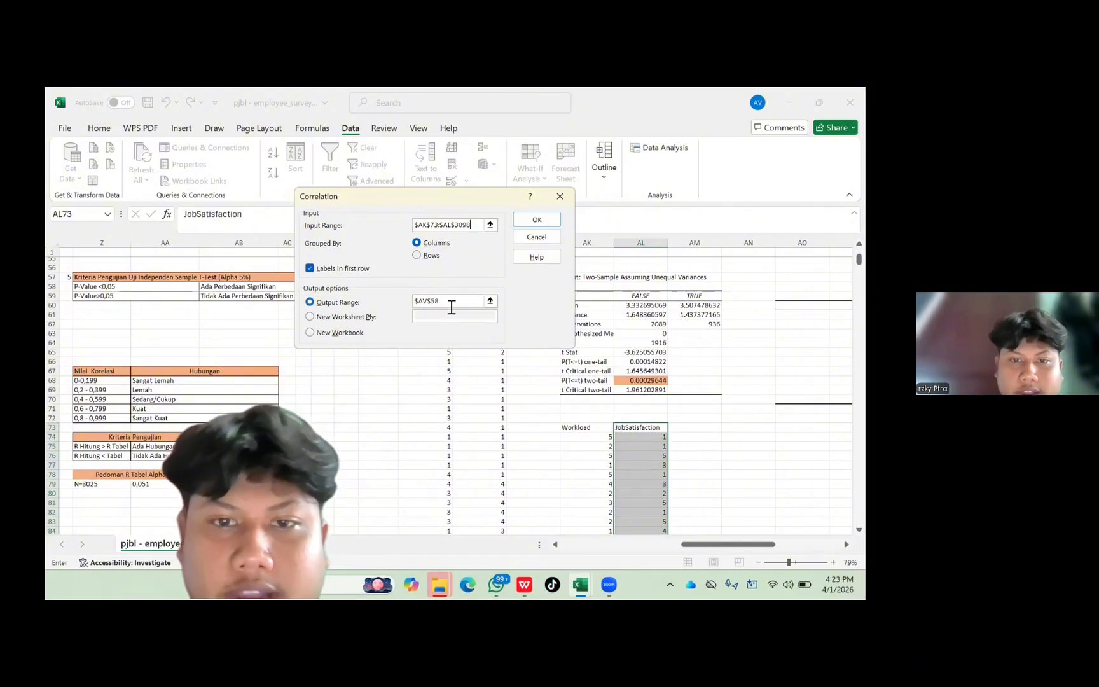
{"action": "left_click", "coordinate": [490, 301]}
{"action": "scroll", "coordinate": [610, 351], "scroll_direction": "right", "scroll_amount": 6}
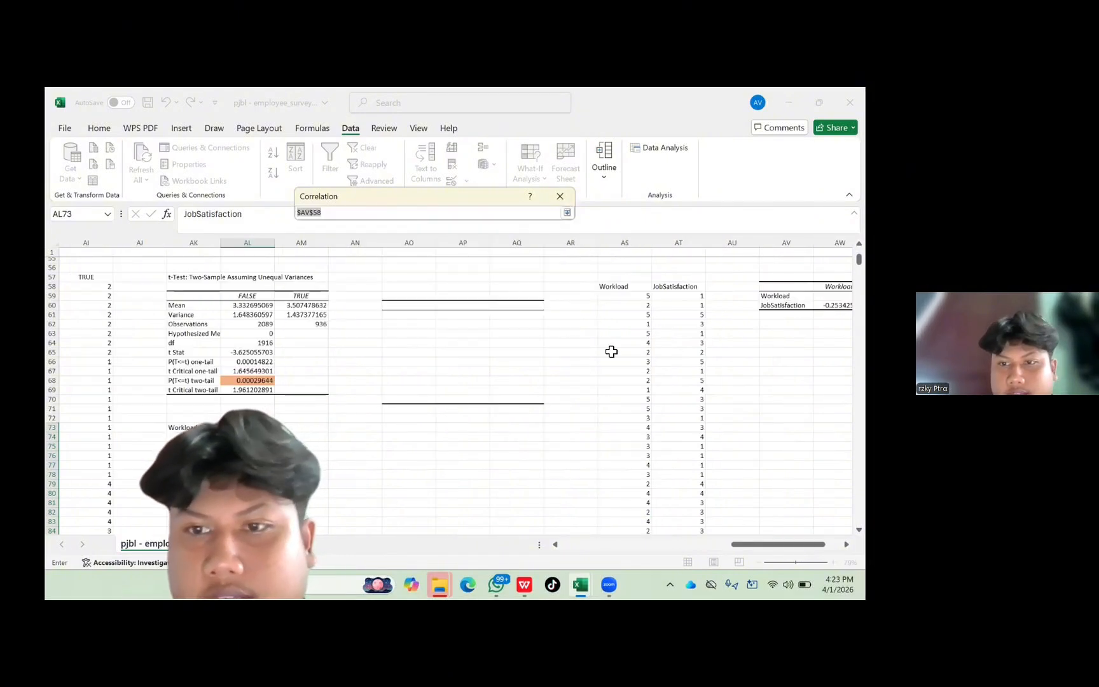
{"action": "scroll", "coordinate": [611, 351], "scroll_direction": "left", "scroll_amount": 5}
{"action": "scroll", "coordinate": [620, 350], "scroll_direction": "down", "scroll_amount": 3}
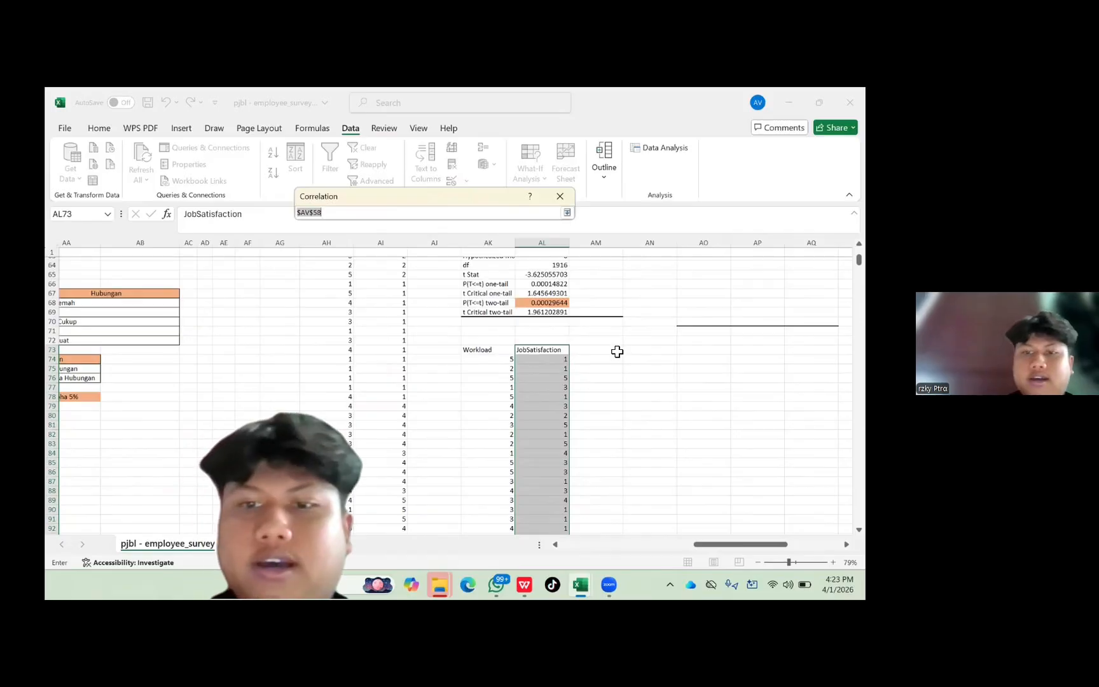
{"action": "left_click", "coordinate": [617, 351]}
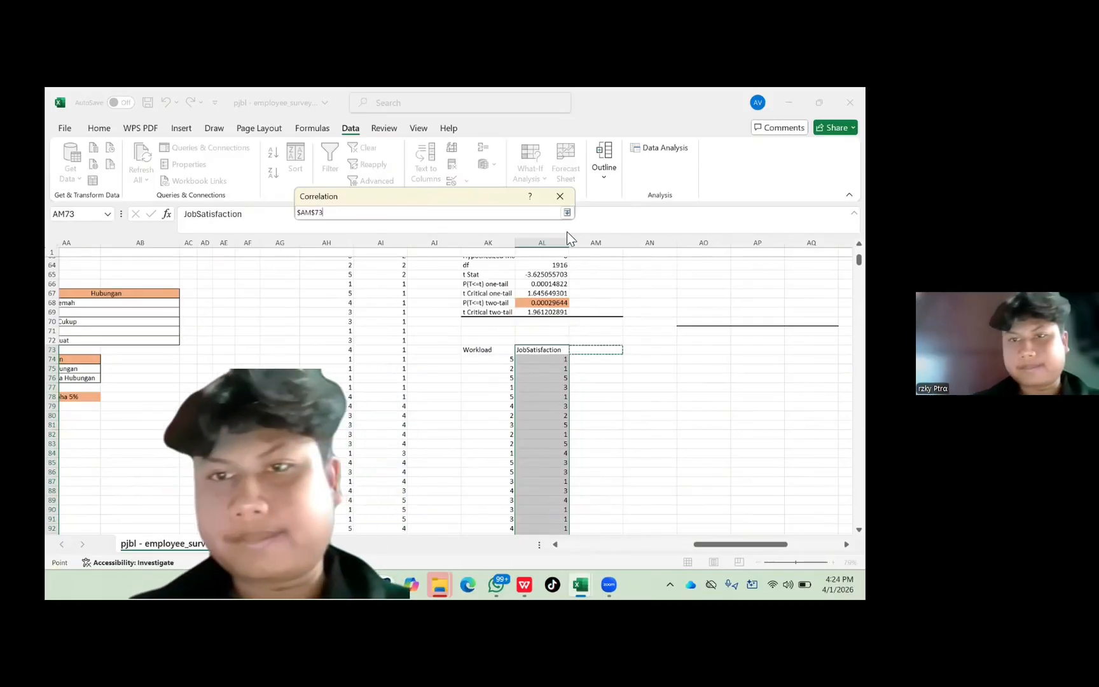
{"action": "left_click", "coordinate": [566, 212]}
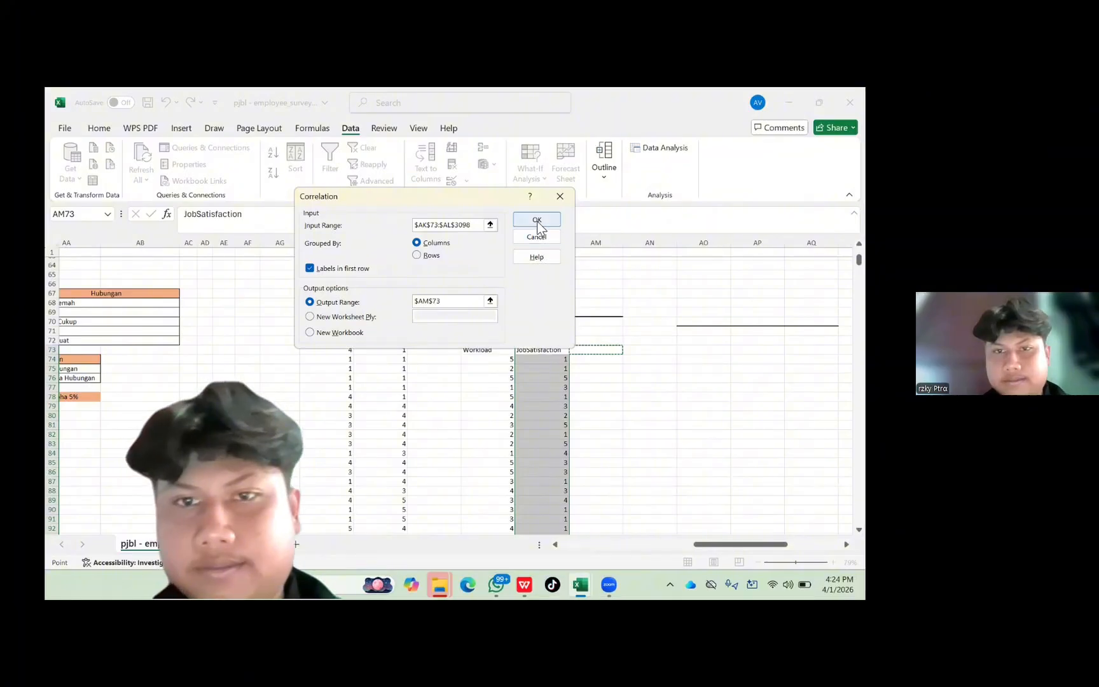
{"action": "left_click", "coordinate": [537, 221]}
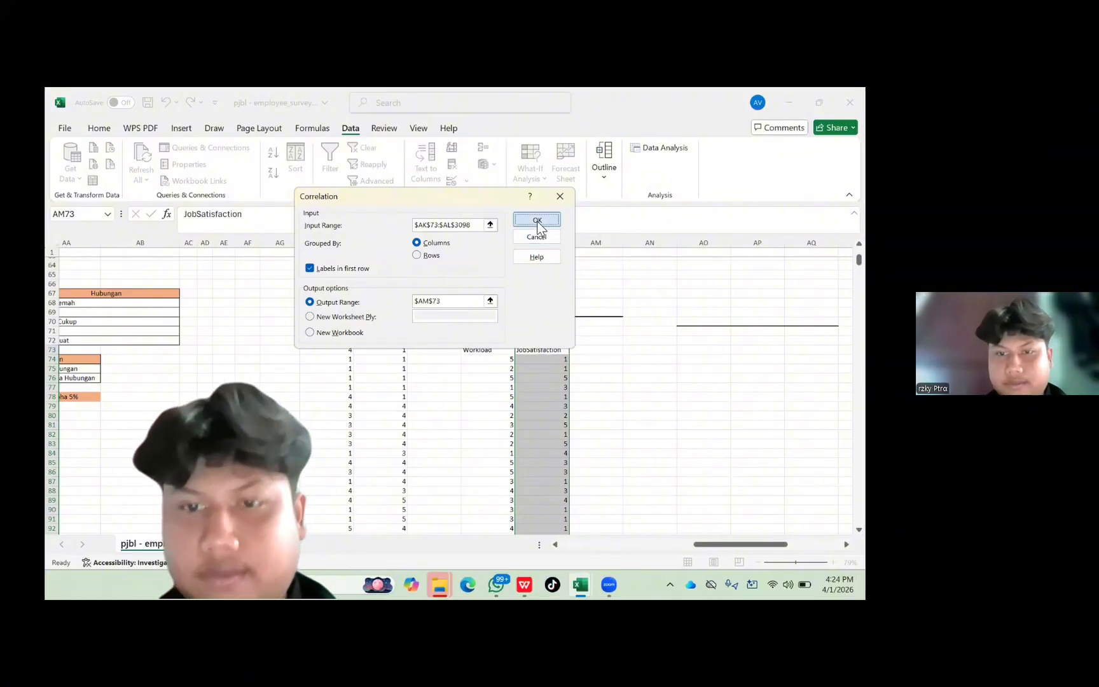
Fill the Workload–JobSatisfaction coefficient in cell AN75 with the same orange as the t-test's two-tail P value.
{"action": "left_click", "coordinate": [662, 386]}
{"action": "left_click", "coordinate": [652, 369]}
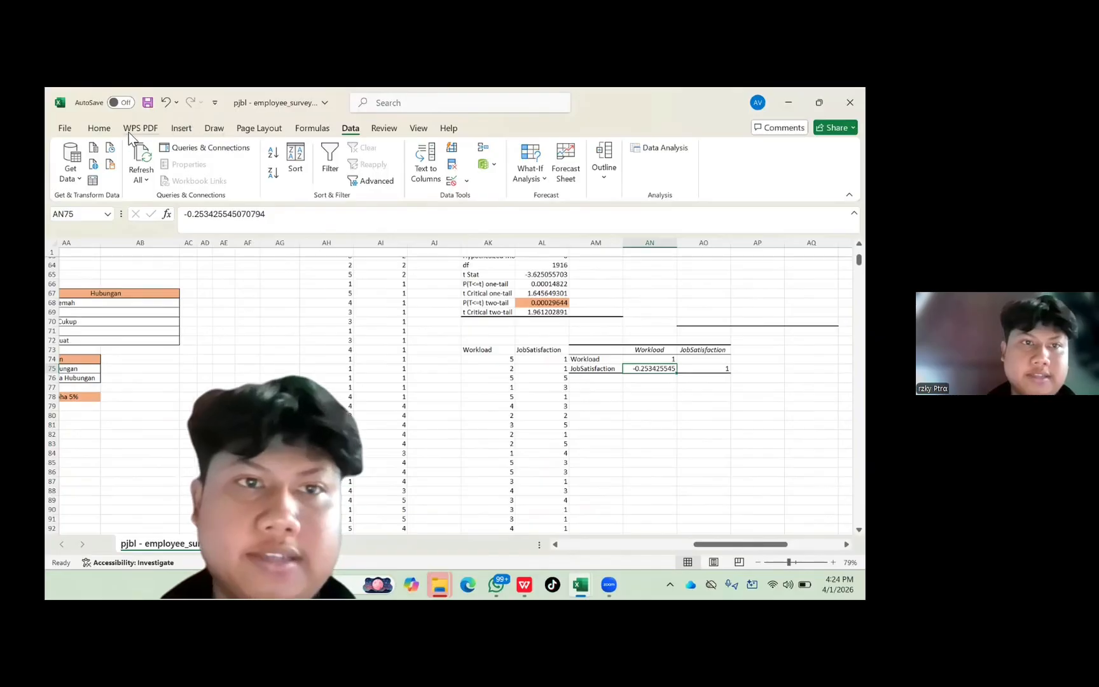
{"action": "left_click", "coordinate": [99, 129]}
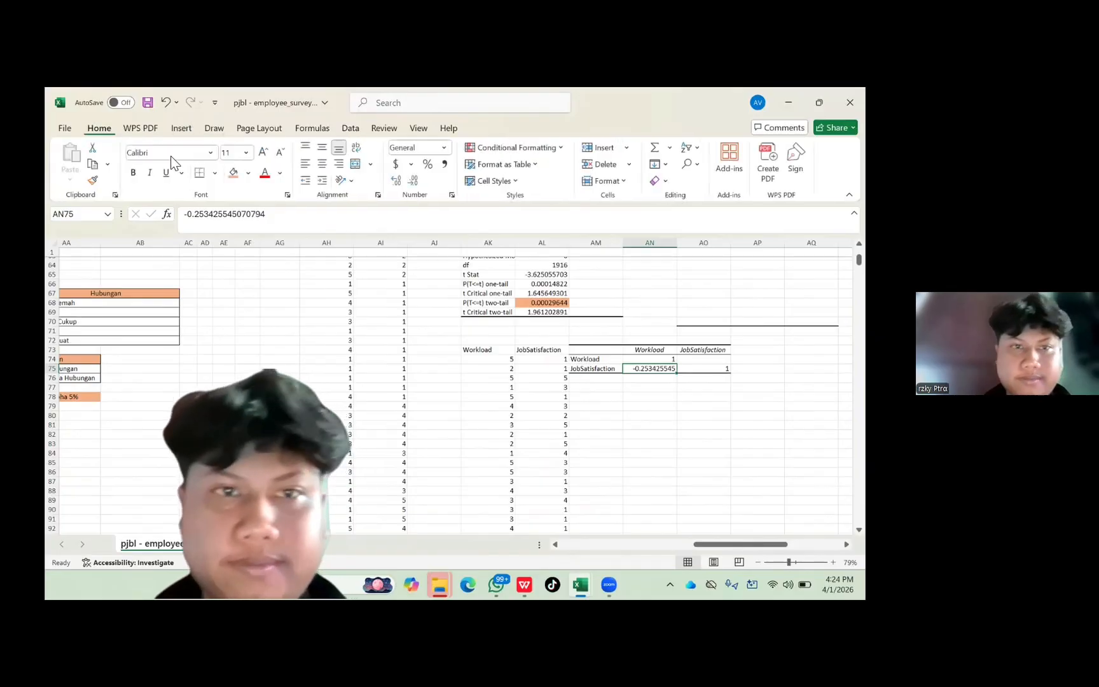
{"action": "left_click", "coordinate": [235, 173]}
{"action": "left_click", "coordinate": [661, 387]}
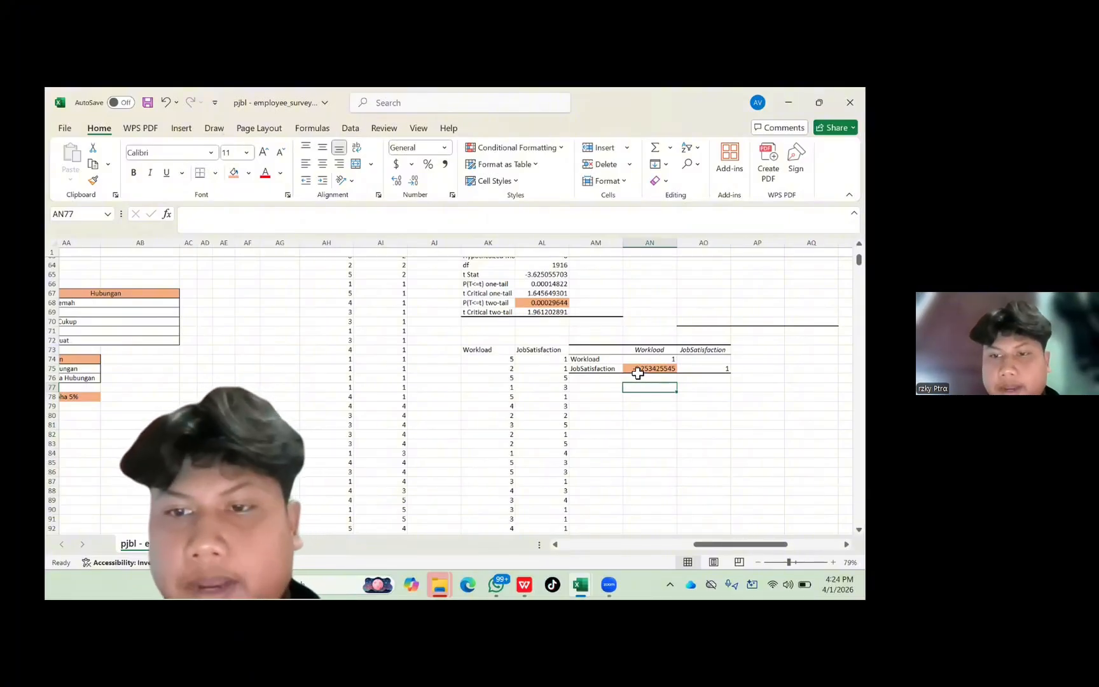
Compare the highlighted correlation coefficient with the strength ranges in the Nilai Korelasi guideline table.
{"action": "scroll", "coordinate": [599, 385], "scroll_direction": "left", "scroll_amount": 3}
{"action": "scroll", "coordinate": [598, 385], "scroll_direction": "left", "scroll_amount": 5}
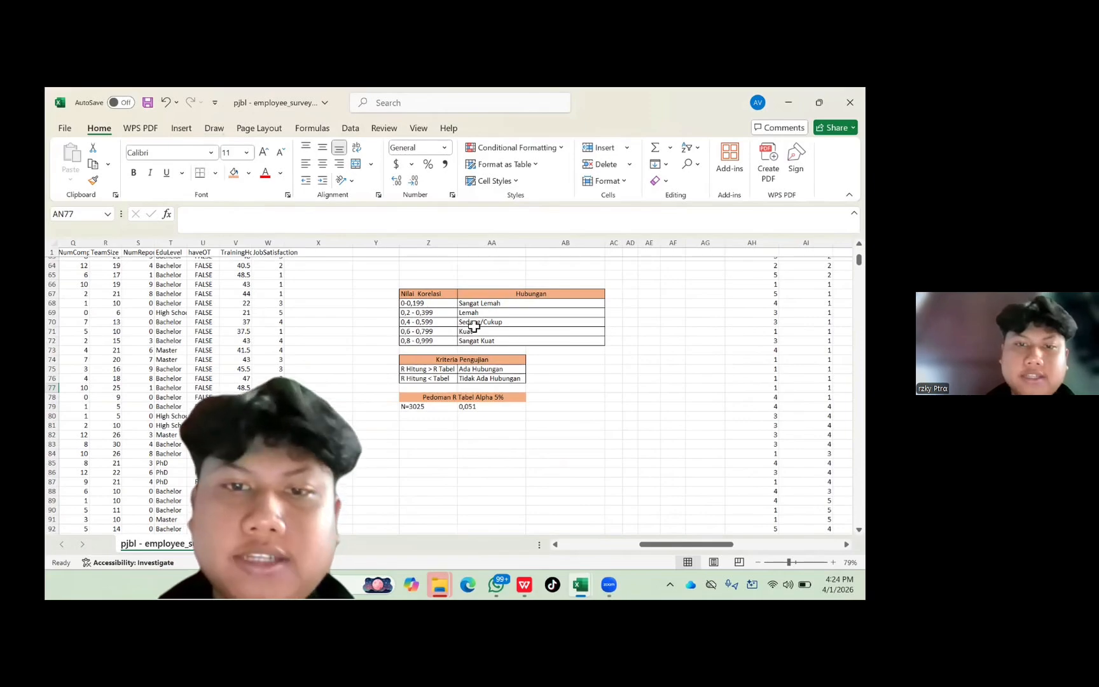
{"action": "left_click", "coordinate": [451, 315]}
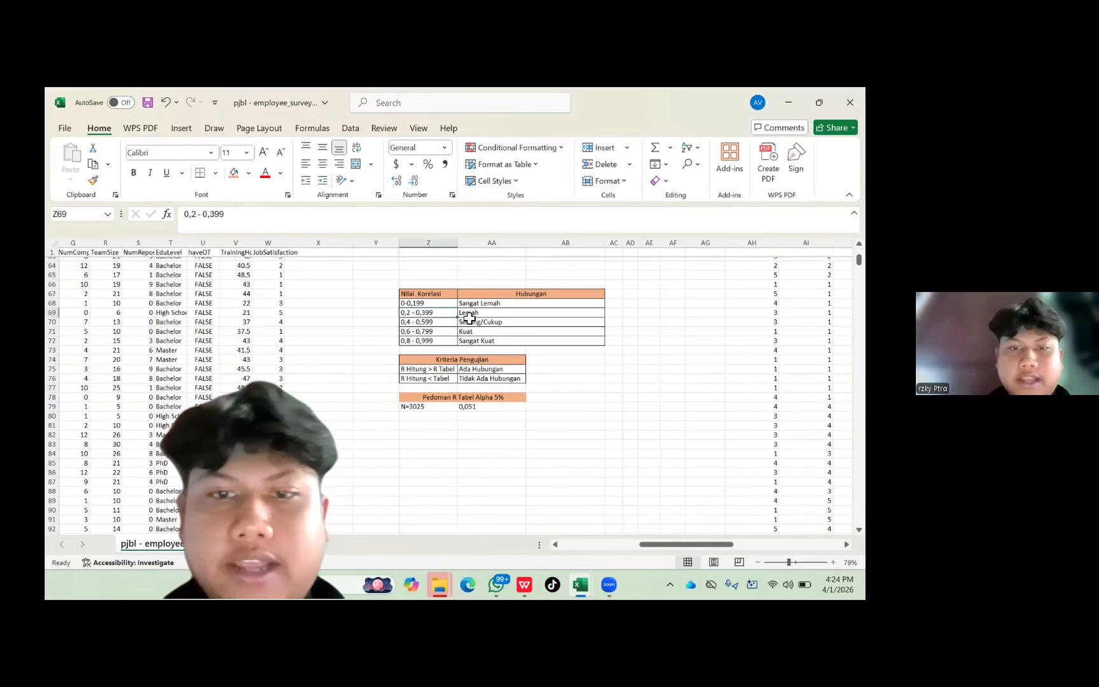
{"action": "left_click", "coordinate": [468, 314]}
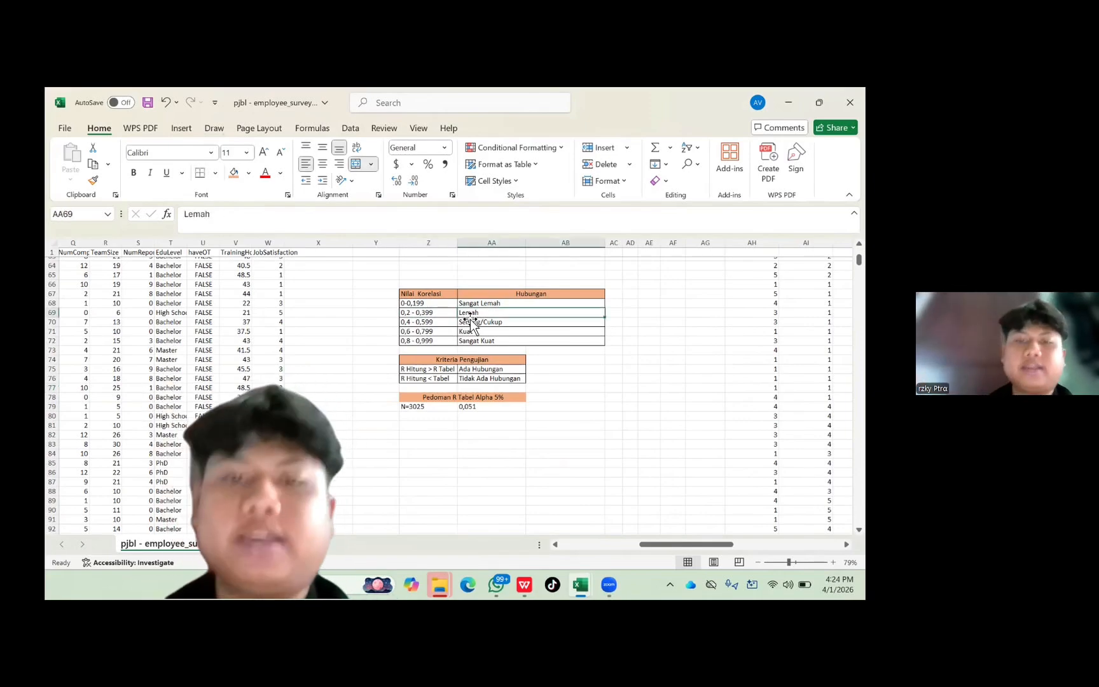
{"action": "left_click", "coordinate": [439, 314]}
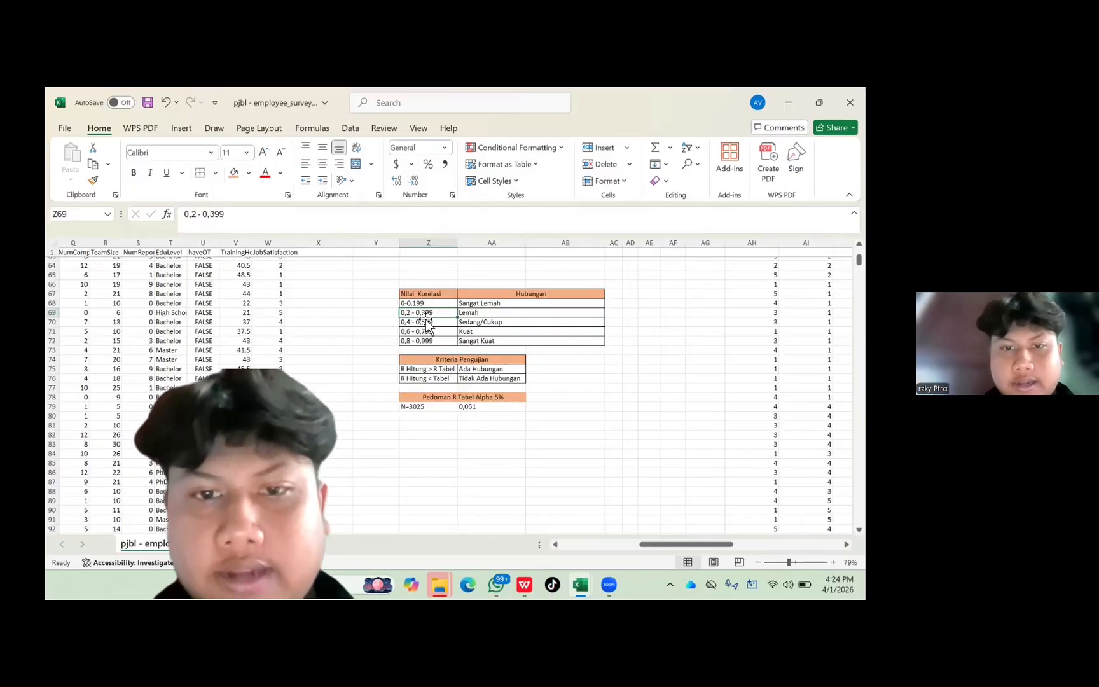
{"action": "left_click", "coordinate": [470, 313]}
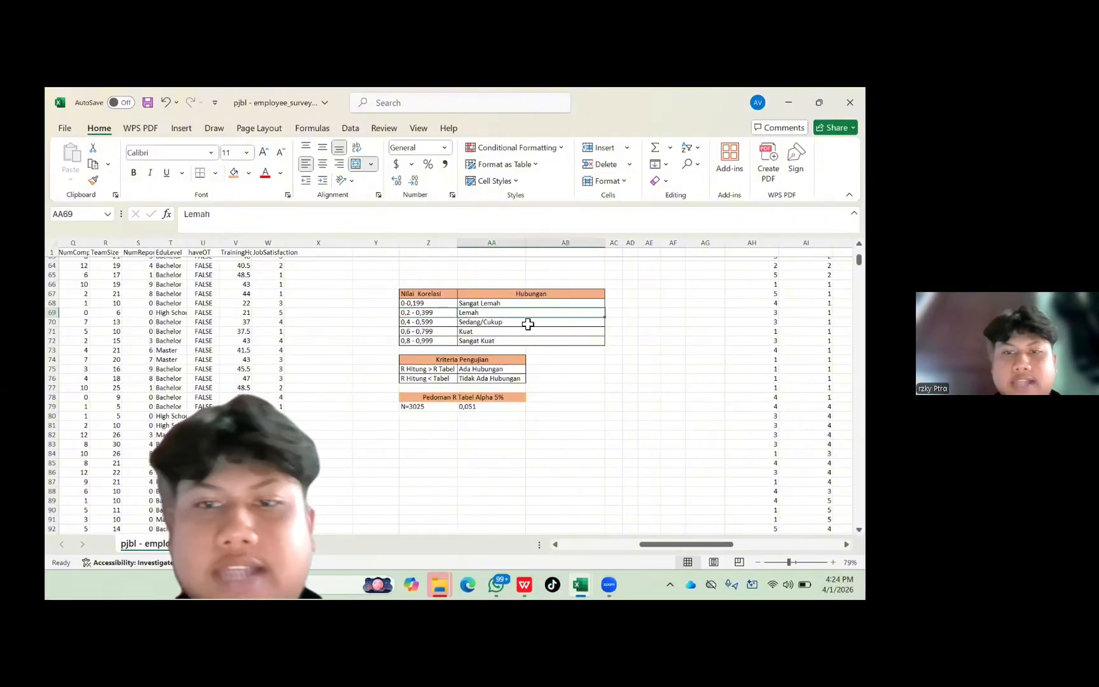
{"action": "scroll", "coordinate": [526, 323], "scroll_direction": "right", "scroll_amount": 5}
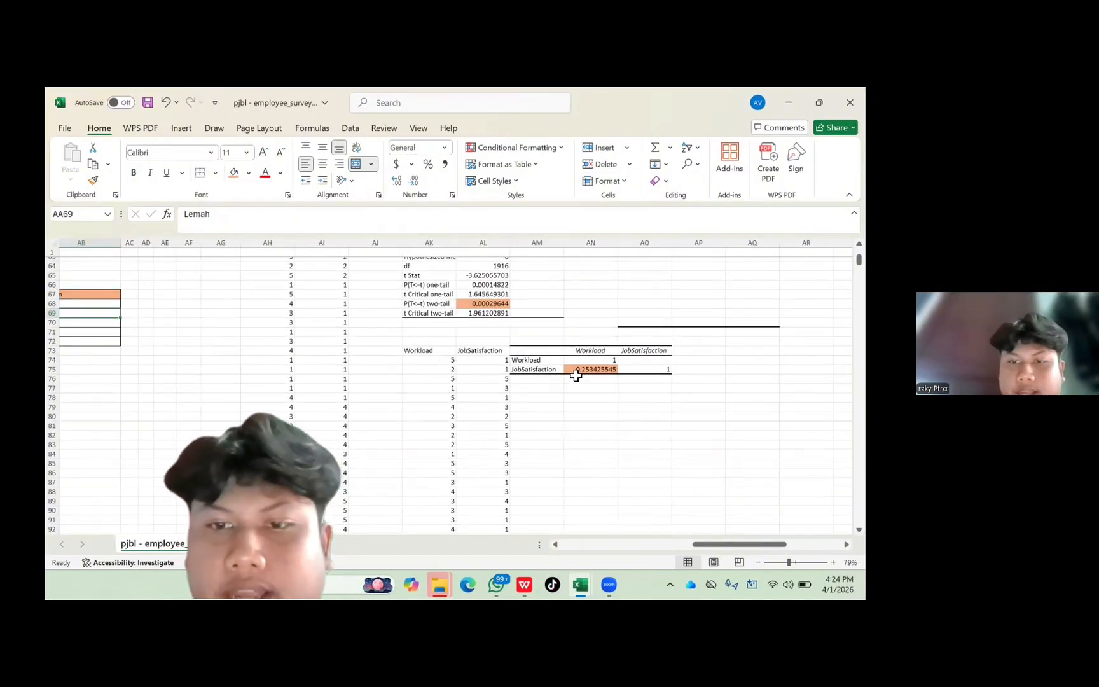
{"action": "left_click_drag", "start_coordinate": [576, 376], "coordinate": [575, 378]}
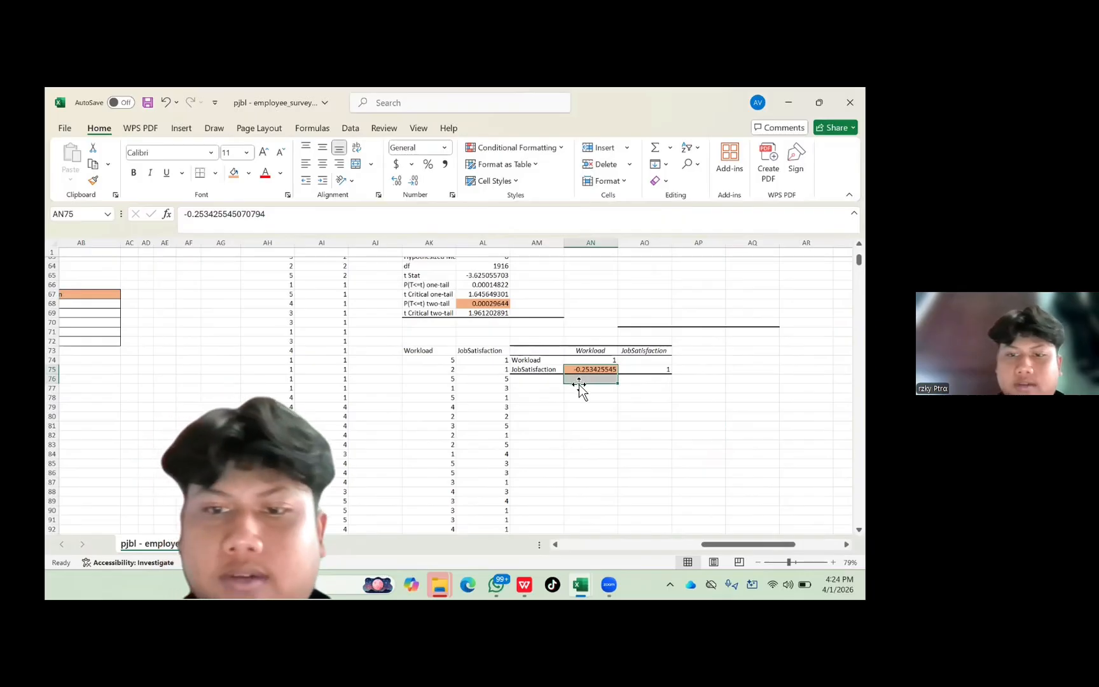
{"action": "left_click", "coordinate": [578, 393]}
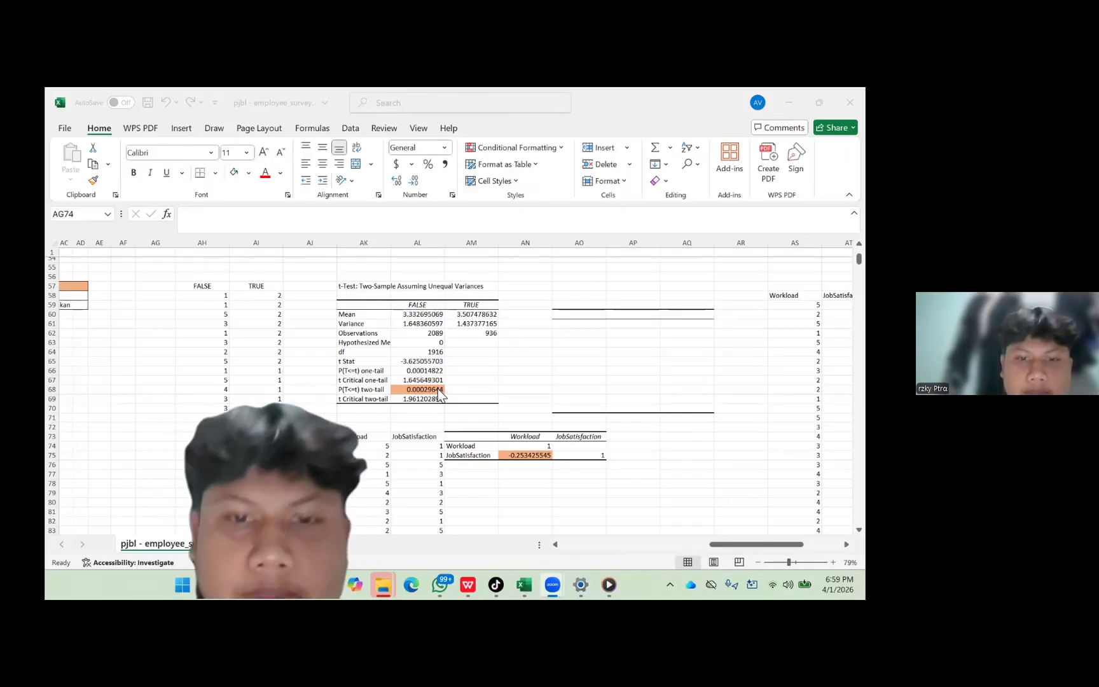
Review the t-test's group means and the Workload–JobSatisfaction correlation coefficient.
{"action": "left_click", "coordinate": [439, 389]}
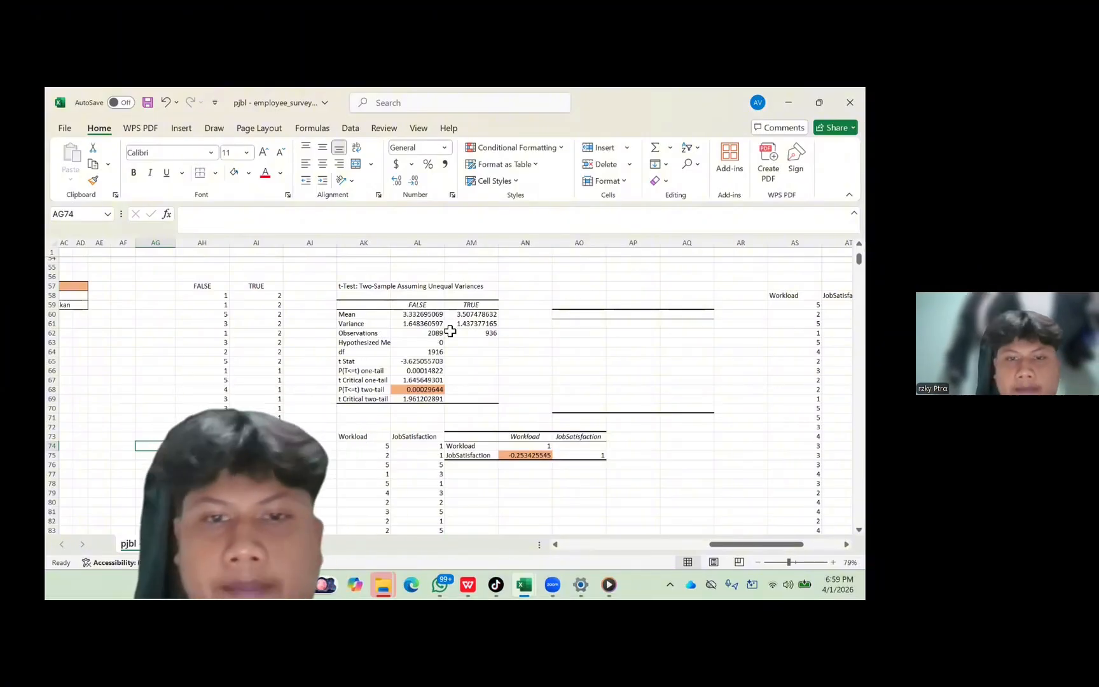
{"action": "left_click", "coordinate": [474, 315]}
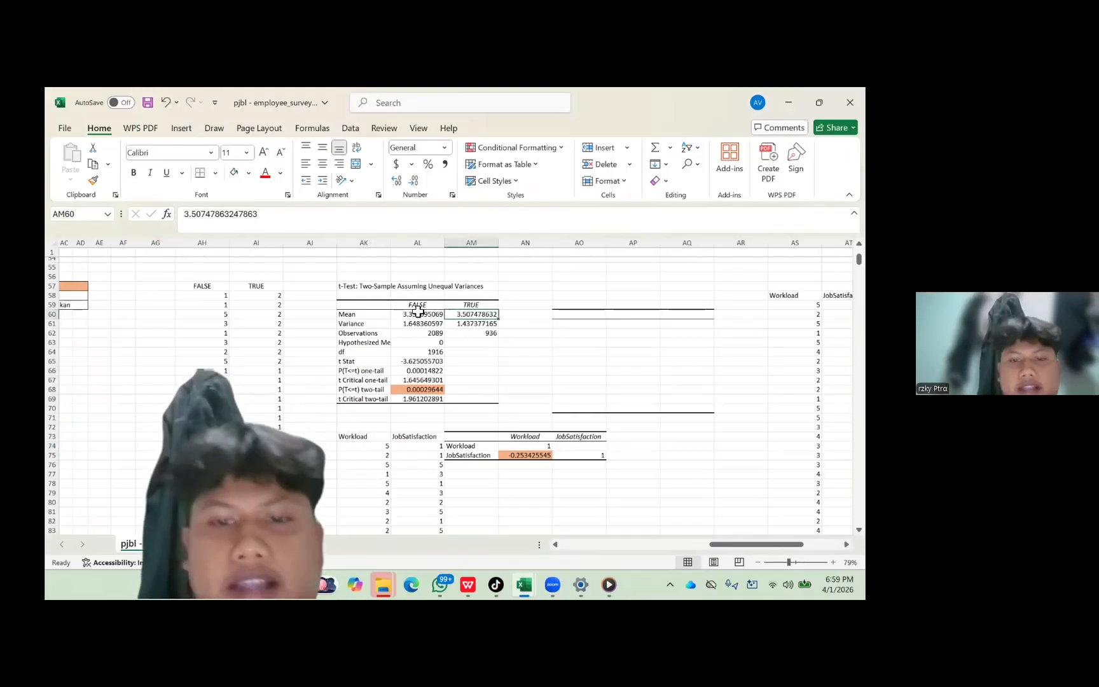
{"action": "left_click", "coordinate": [494, 465]}
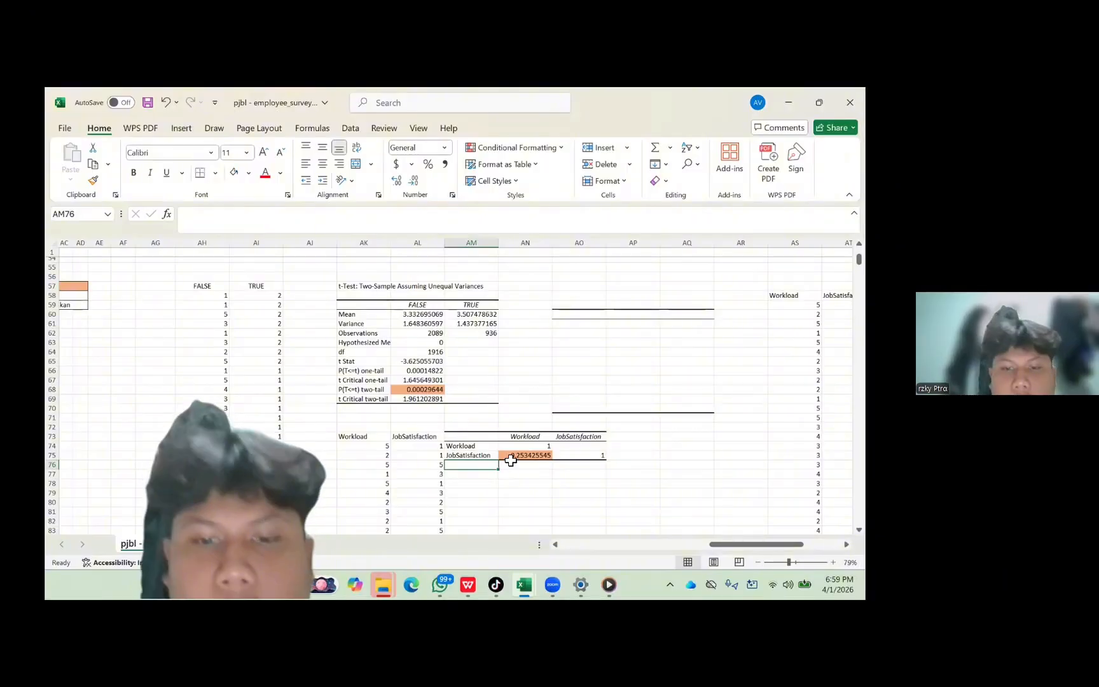
{"action": "left_click", "coordinate": [515, 456]}
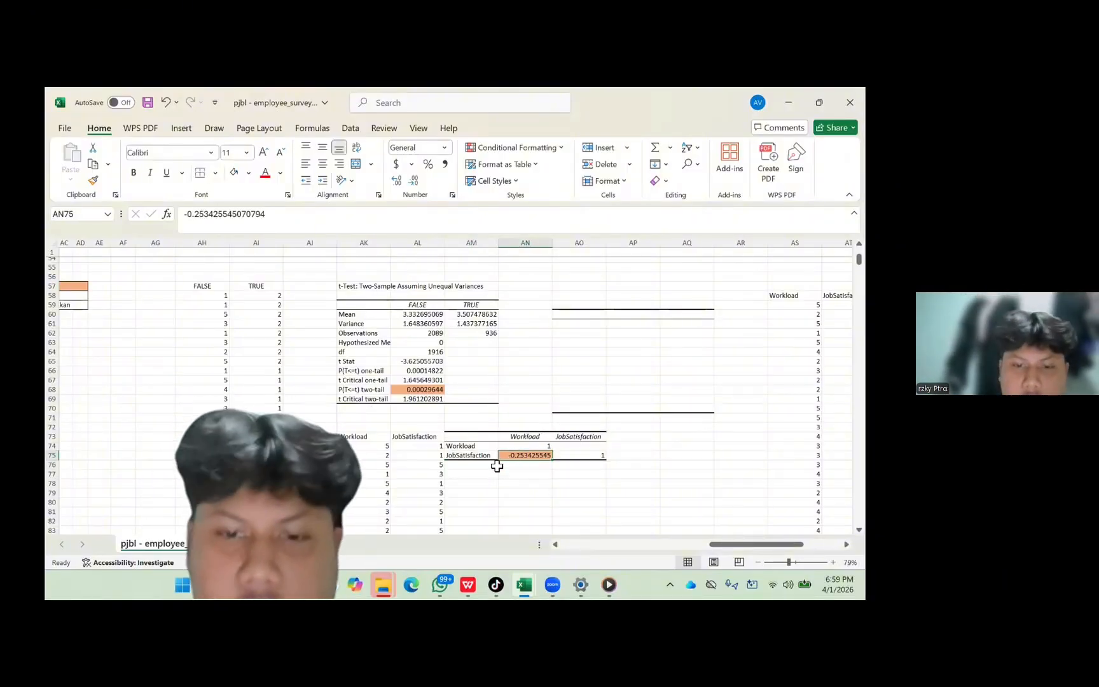
Look up the coefficient's strength category in the Nilai Korelasi table and select the 0,2 - 0,399 row with its Lemah label.
{"action": "scroll", "coordinate": [522, 427], "scroll_direction": "down", "scroll_amount": 1}
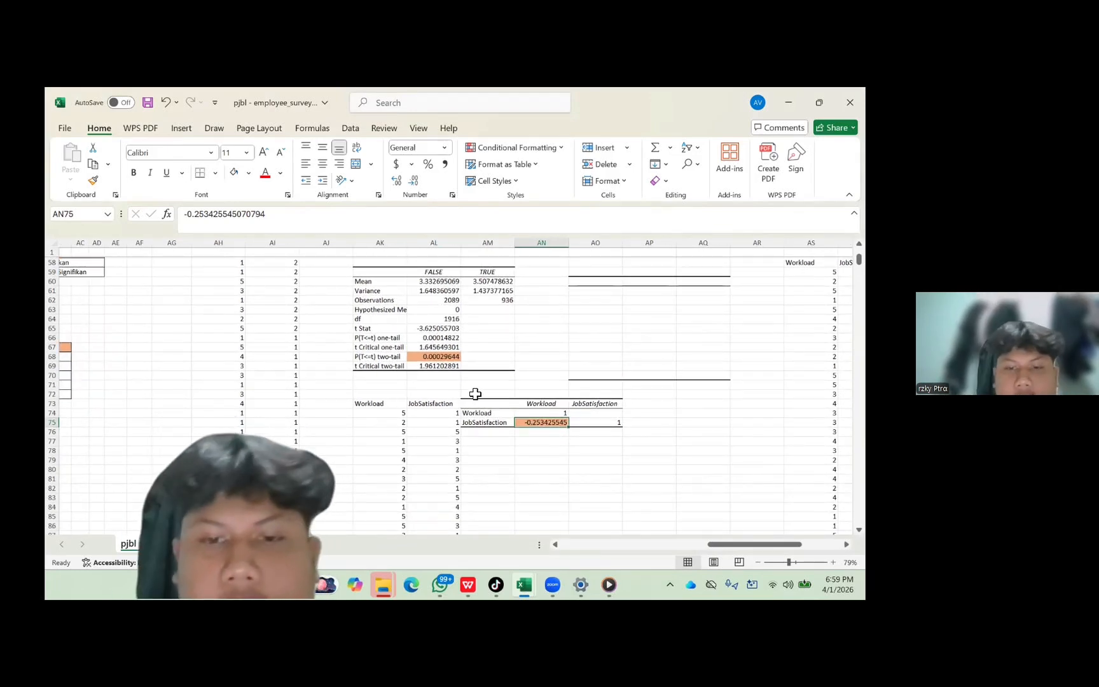
{"action": "scroll", "coordinate": [475, 395], "scroll_direction": "left", "scroll_amount": 2}
{"action": "scroll", "coordinate": [475, 394], "scroll_direction": "left", "scroll_amount": 6}
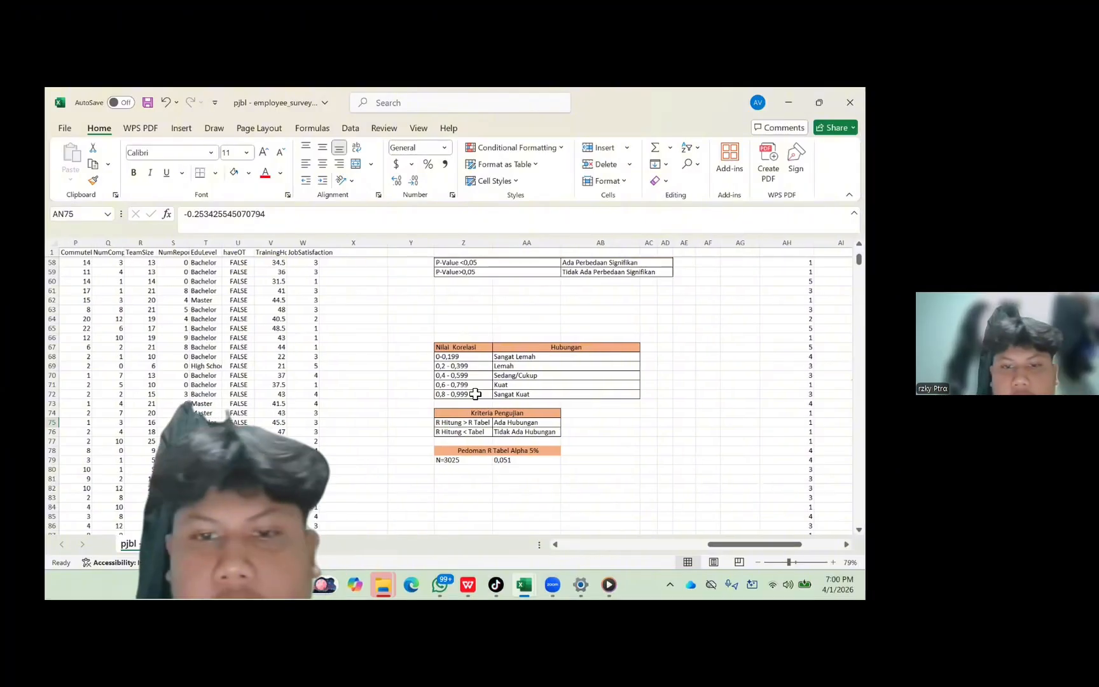
{"action": "left_click", "coordinate": [475, 374]}
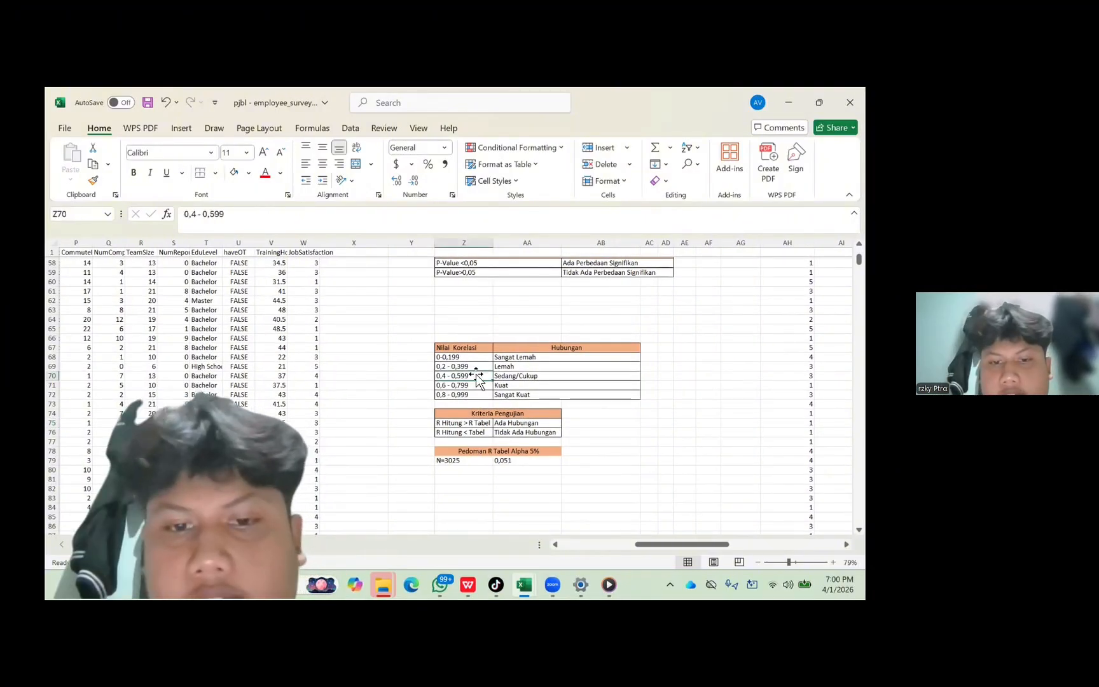
{"action": "left_click", "coordinate": [475, 369]}
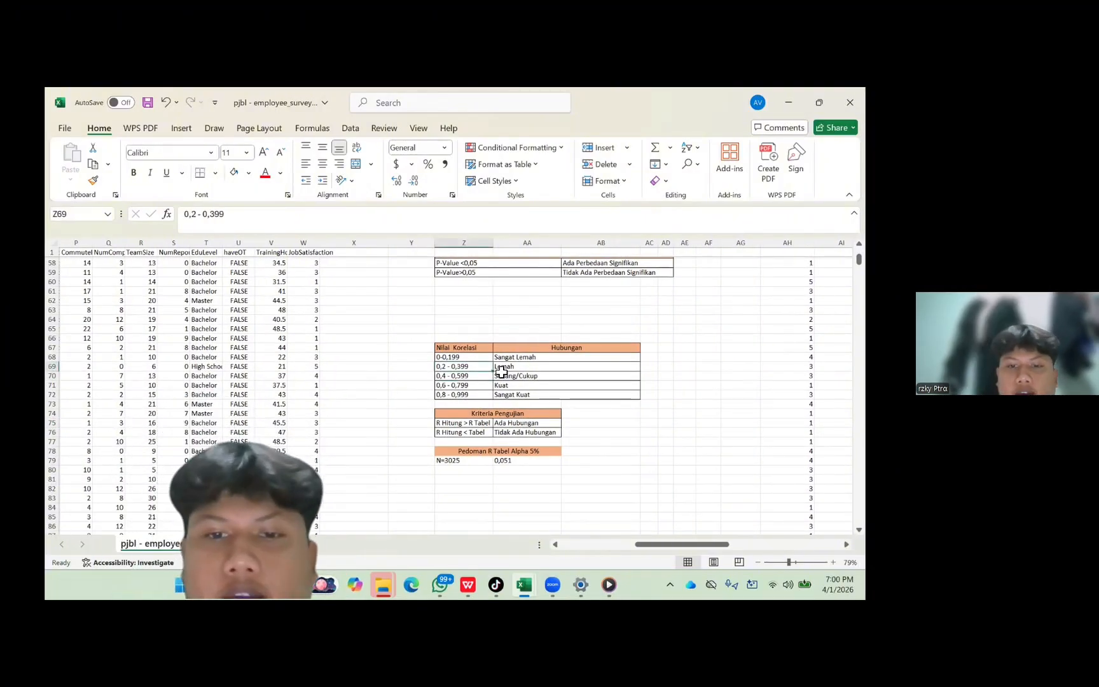
{"action": "left_click_drag", "start_coordinate": [502, 366], "coordinate": [474, 375]}
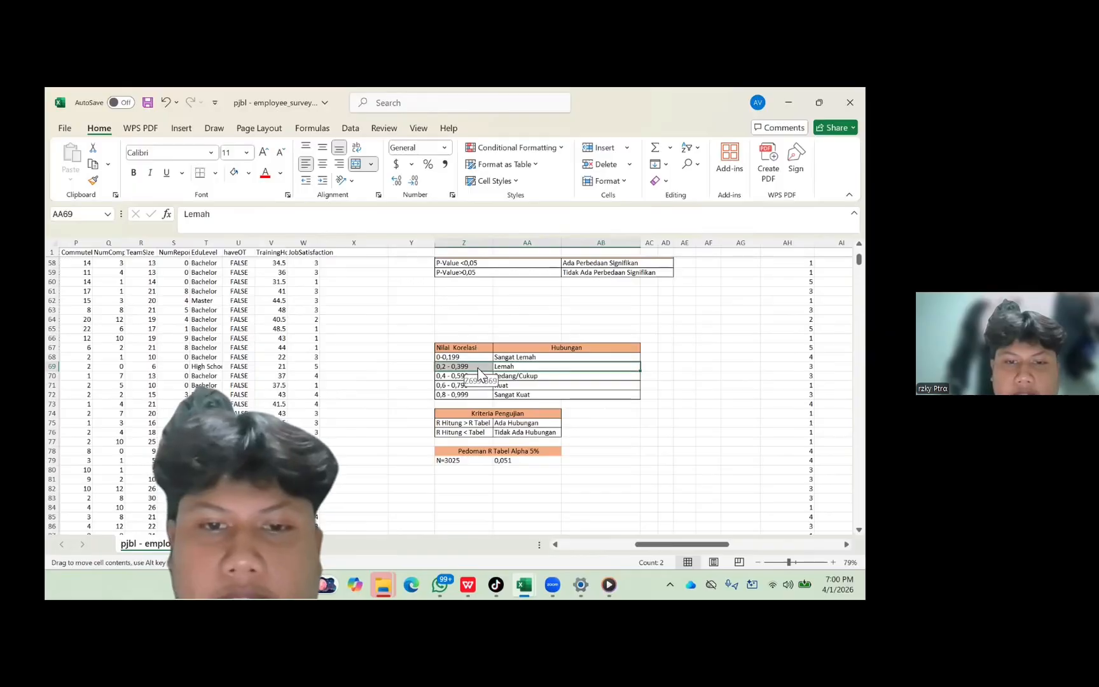